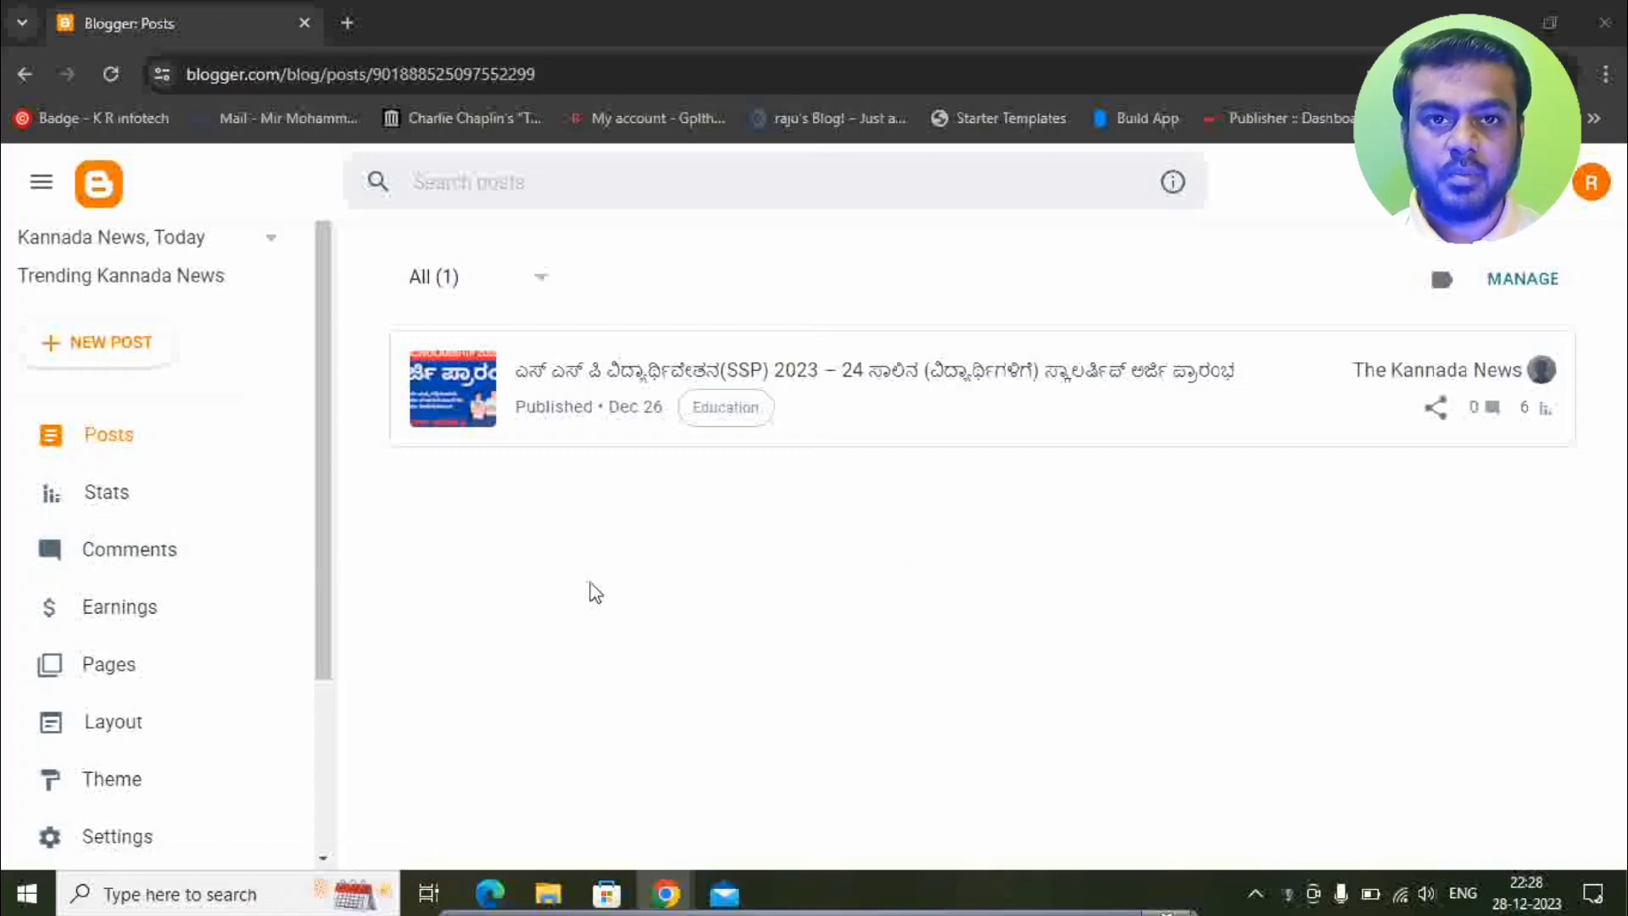
# Create a new blog page titled 'About Us' and place the cursor in its empty body.
pyautogui.click(86, 679)
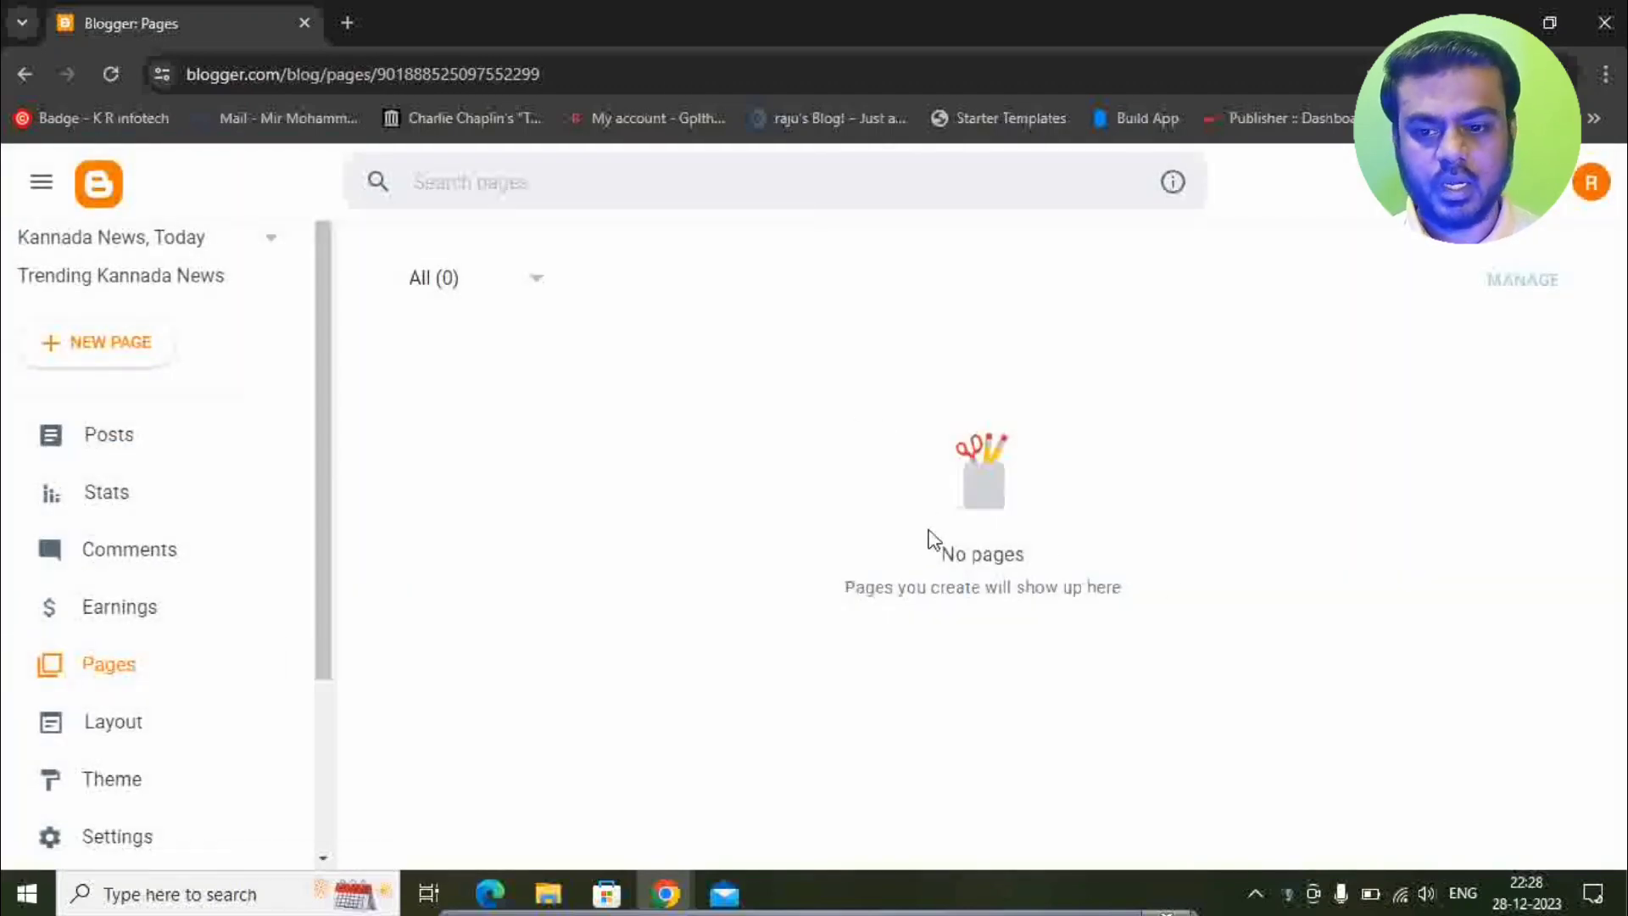
pyautogui.click(112, 352)
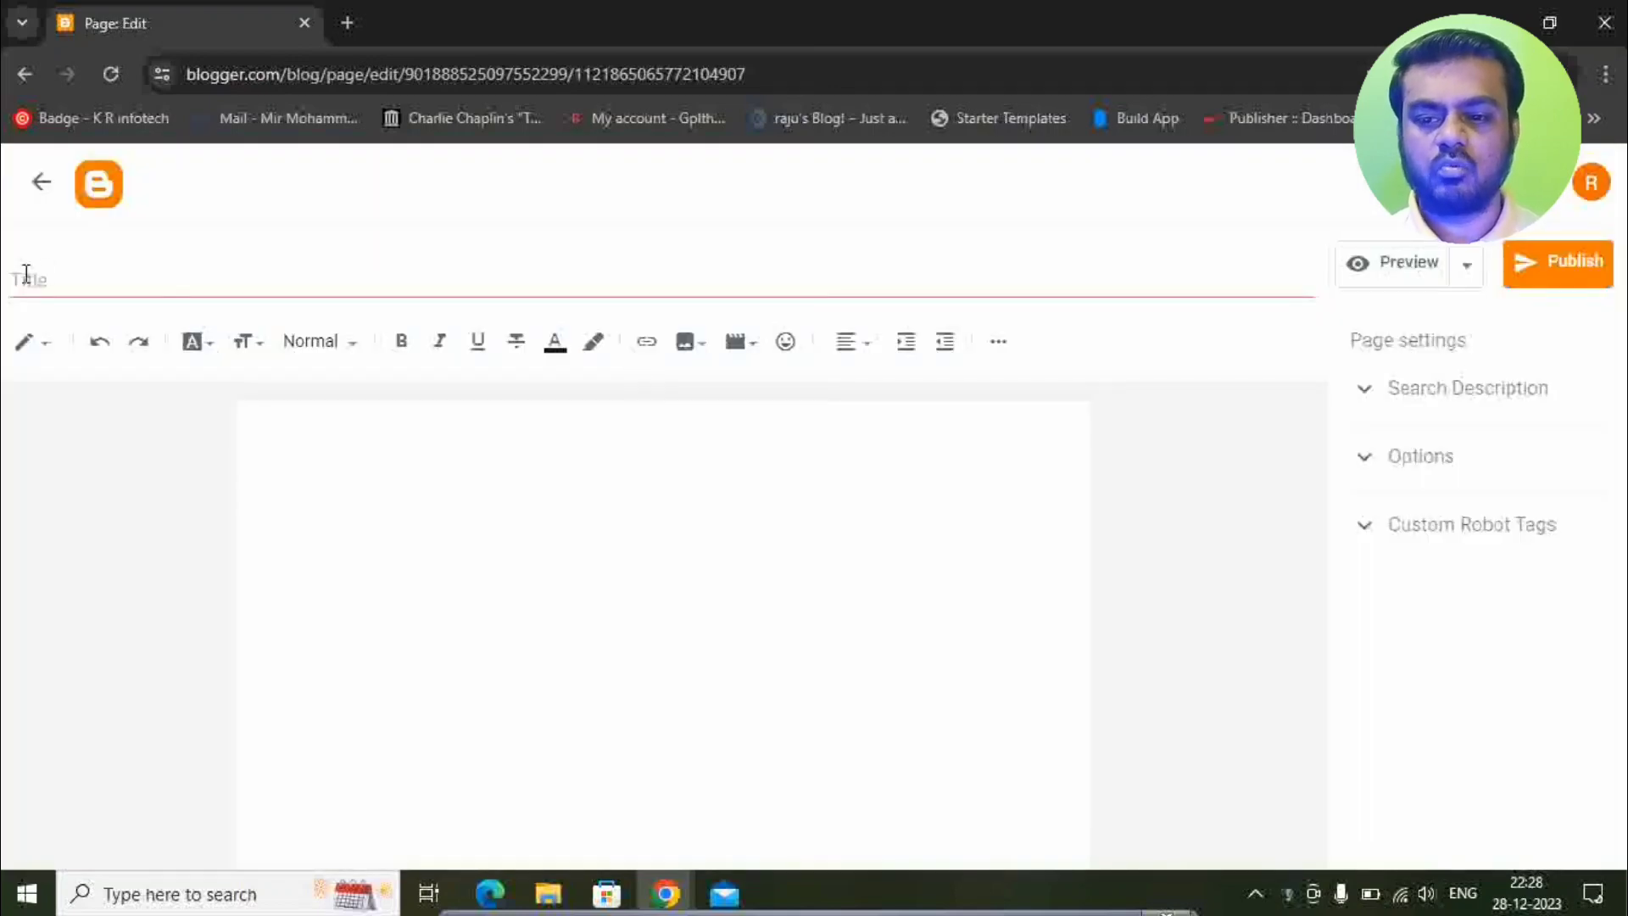
pyautogui.click(59, 272)
pyautogui.write('About Us')
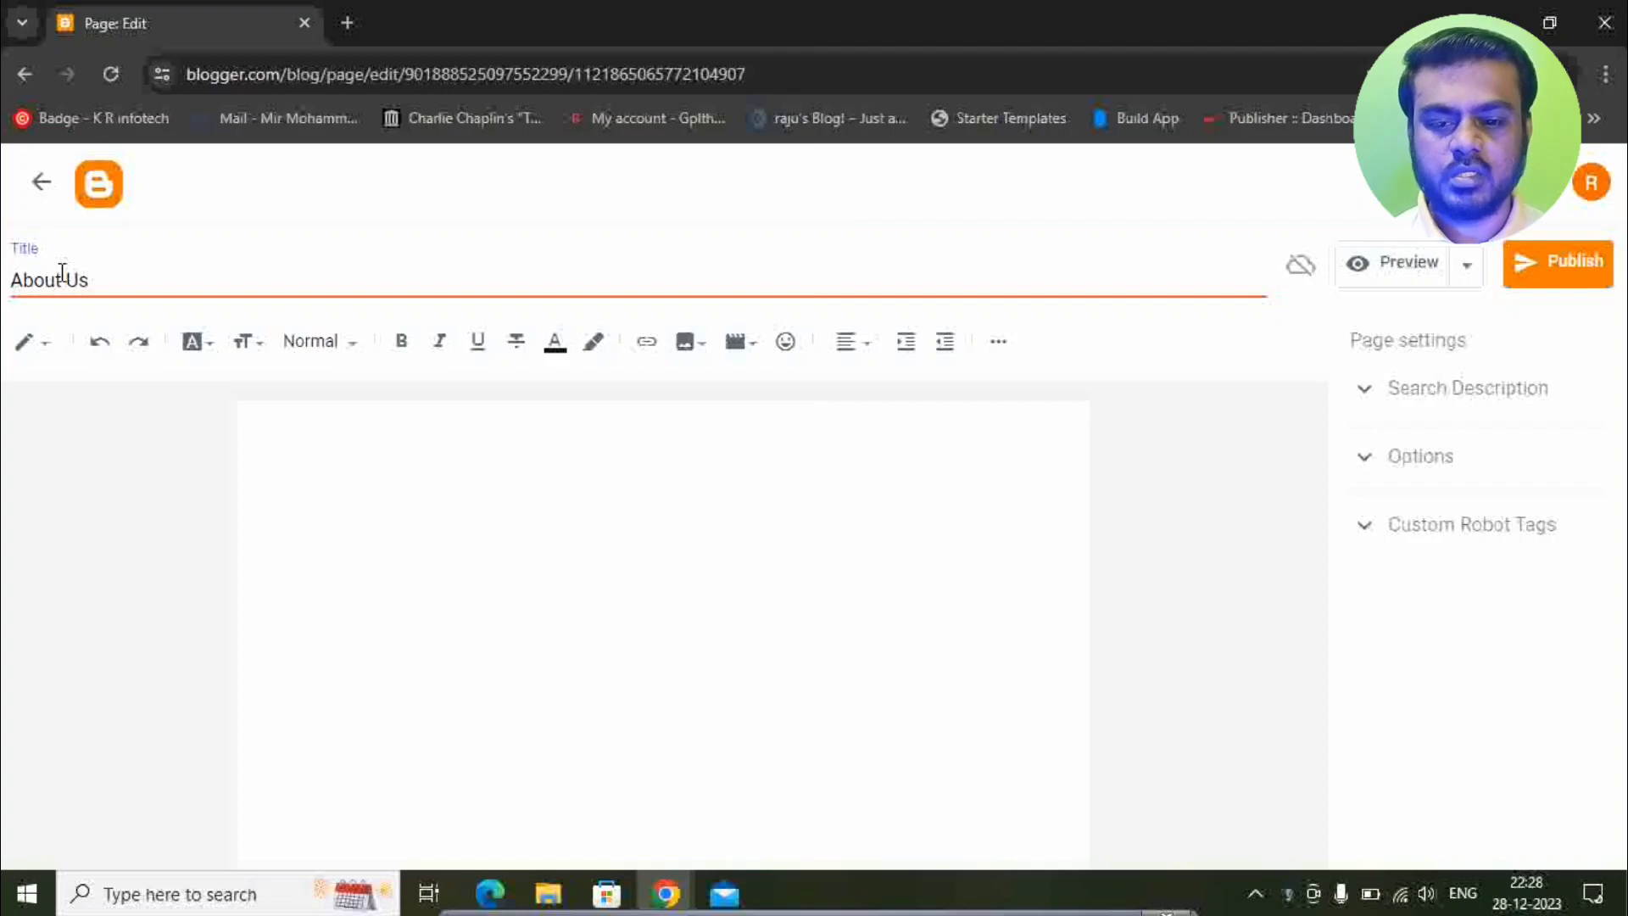
pyautogui.click(301, 424)
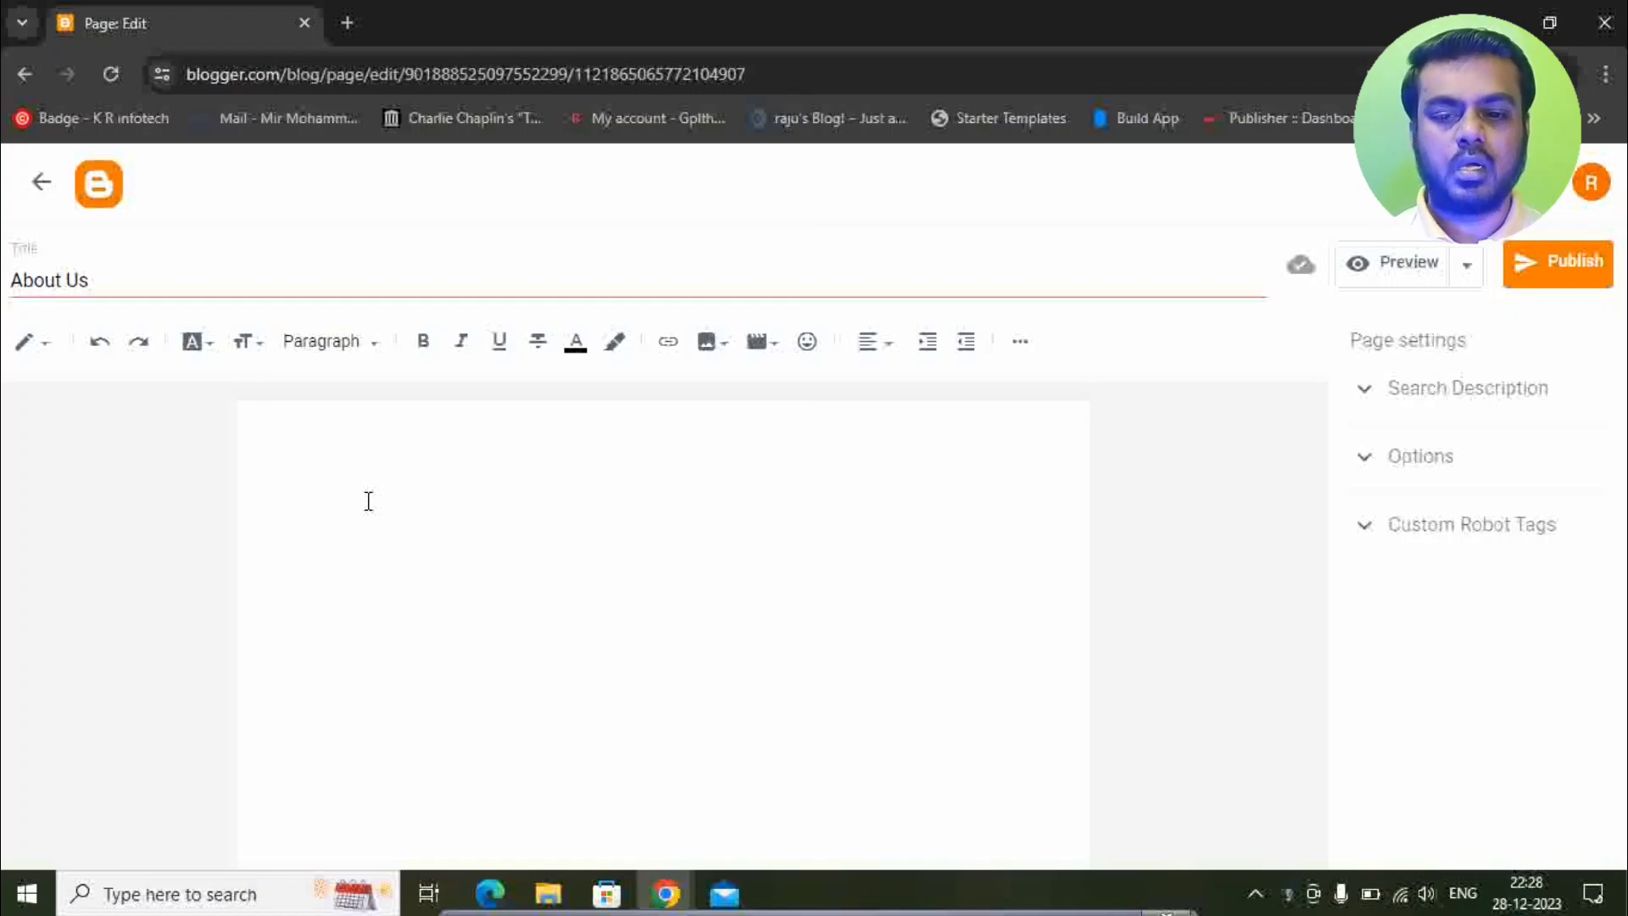
# In a new private tab, open the About us Page Generator from techkannadaraj.blogspot.com's TOOLS menu.
pyautogui.click(348, 21)
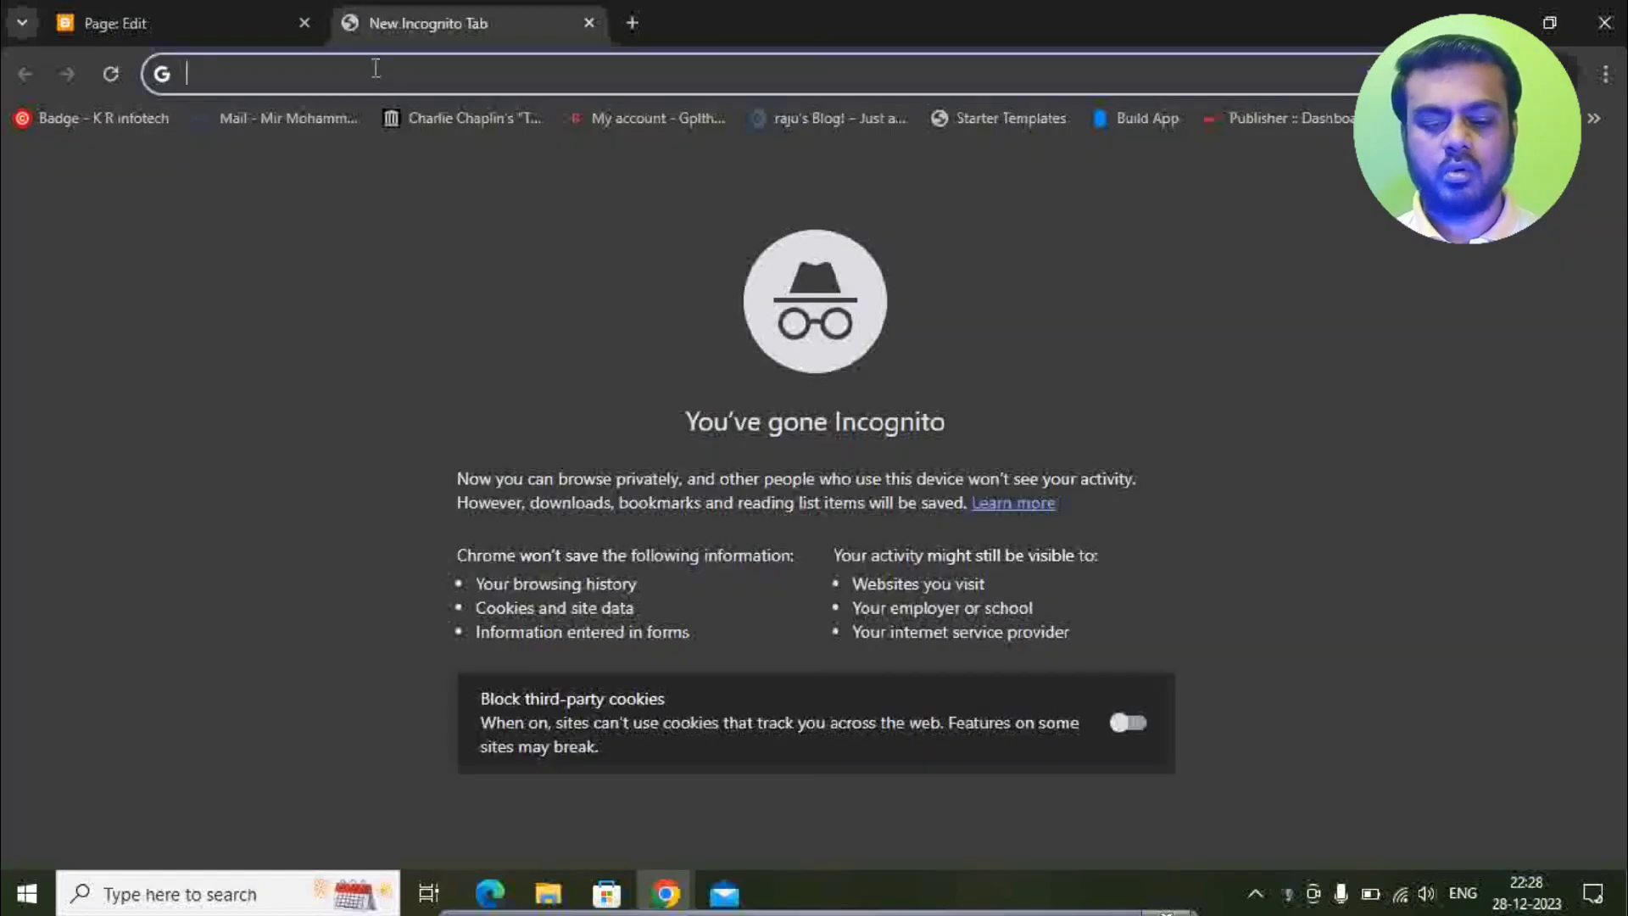
pyautogui.write('techkannadaraj.blogspot.com')
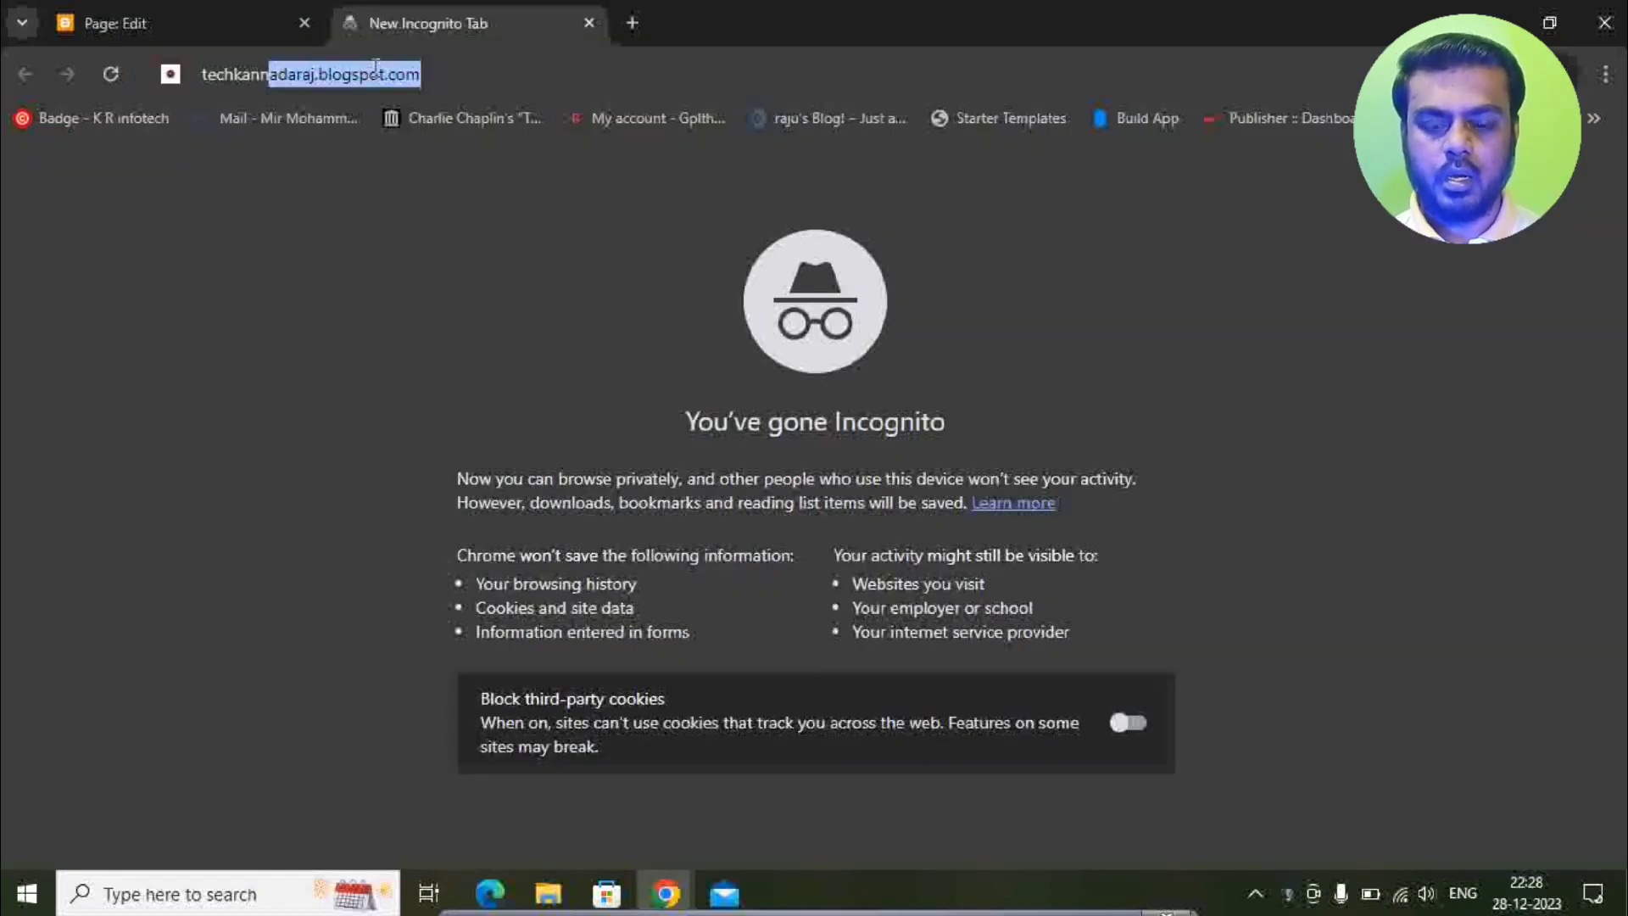
pyautogui.press('Return')
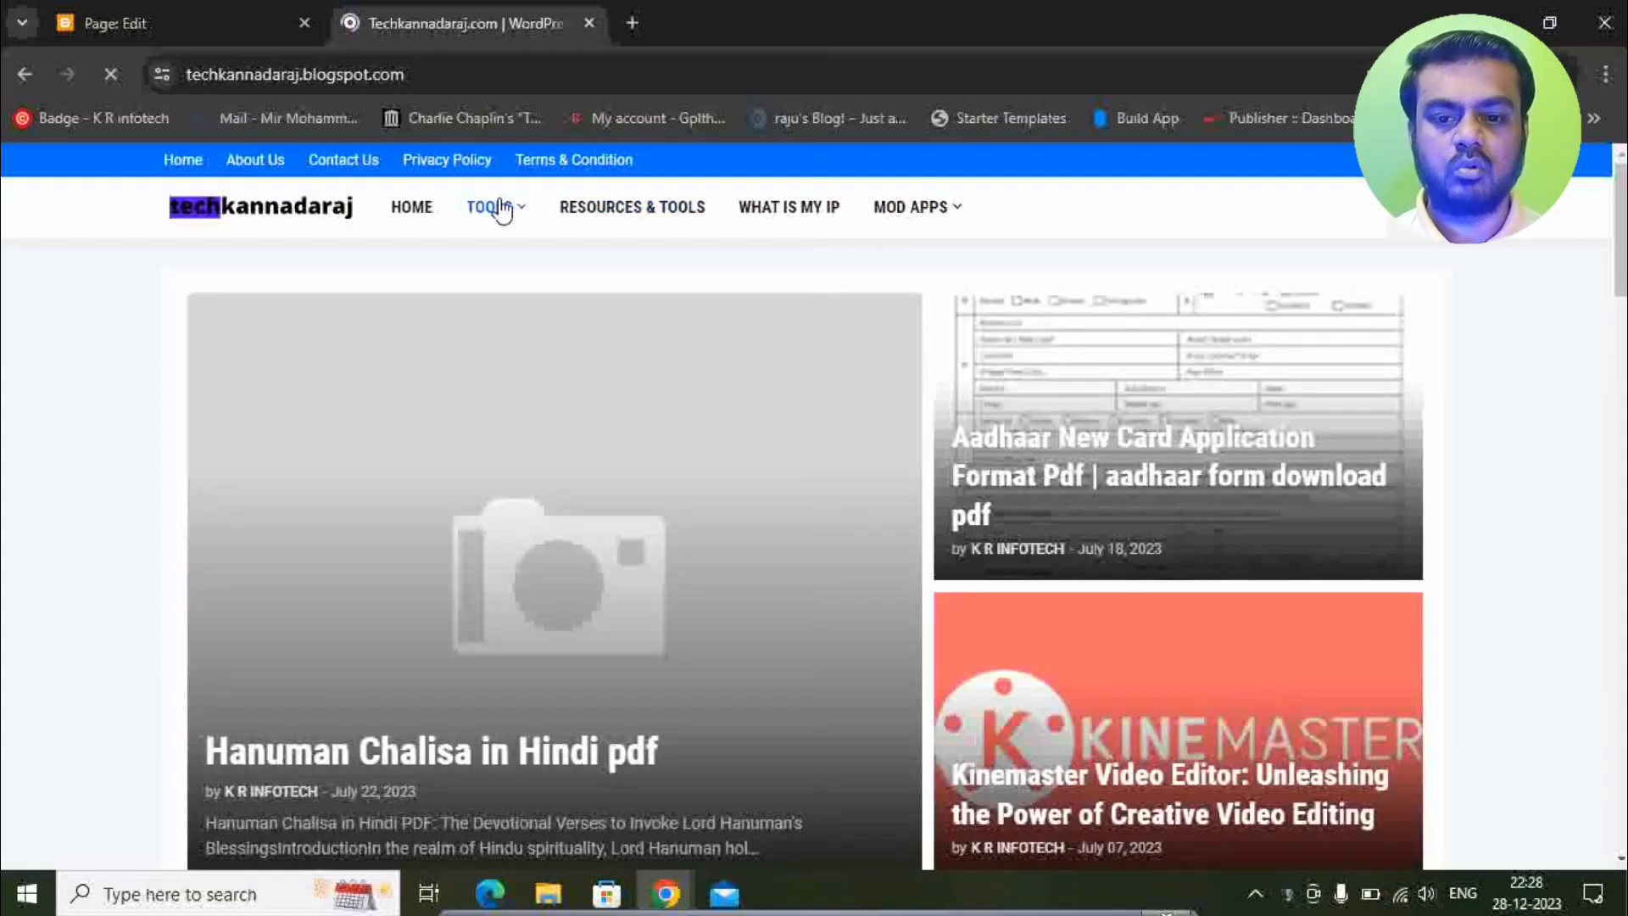
pyautogui.moveTo(498, 208)
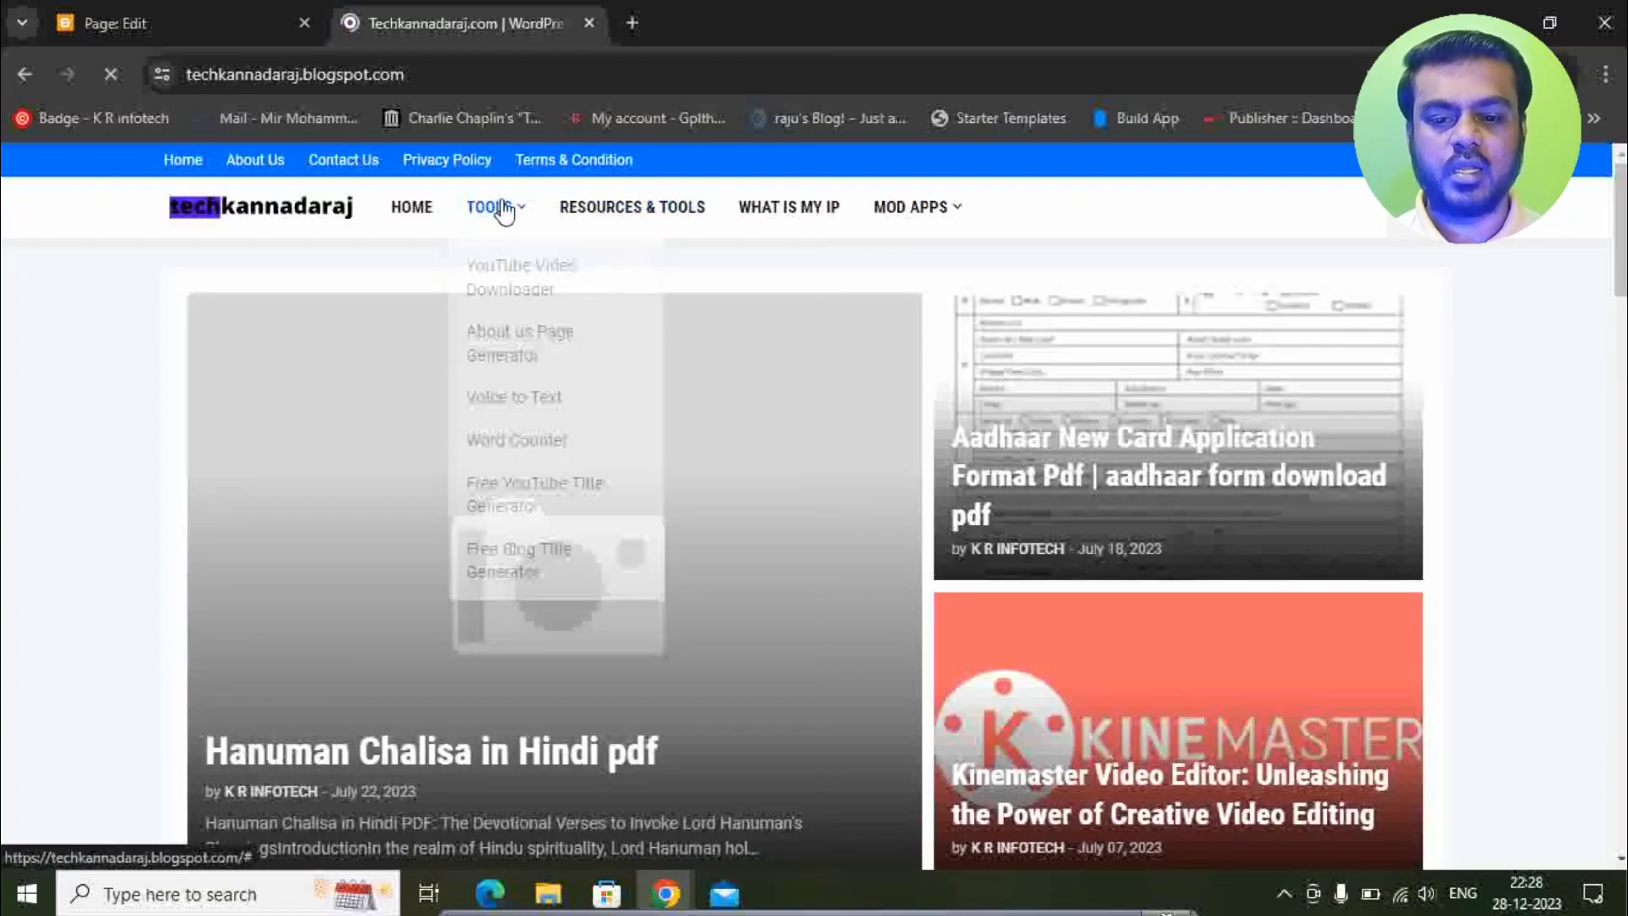
pyautogui.click(558, 348)
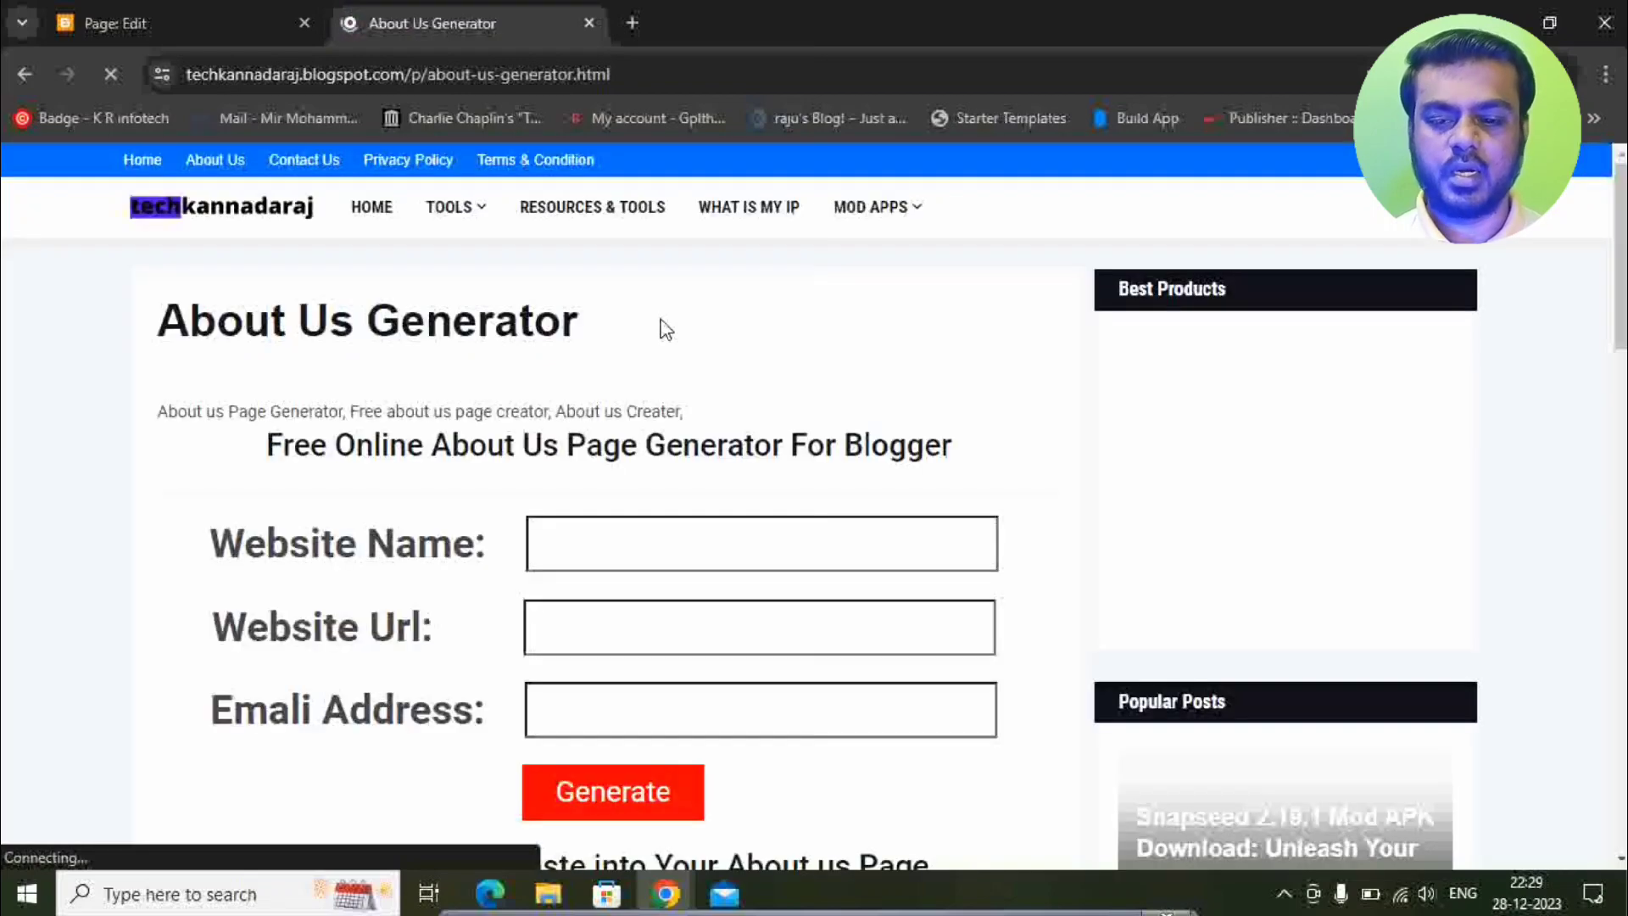
# Enter 'The Kannada News' as the generator's Website Name.
pyautogui.scroll(-3, 666, 329)
pyautogui.click(608, 297)
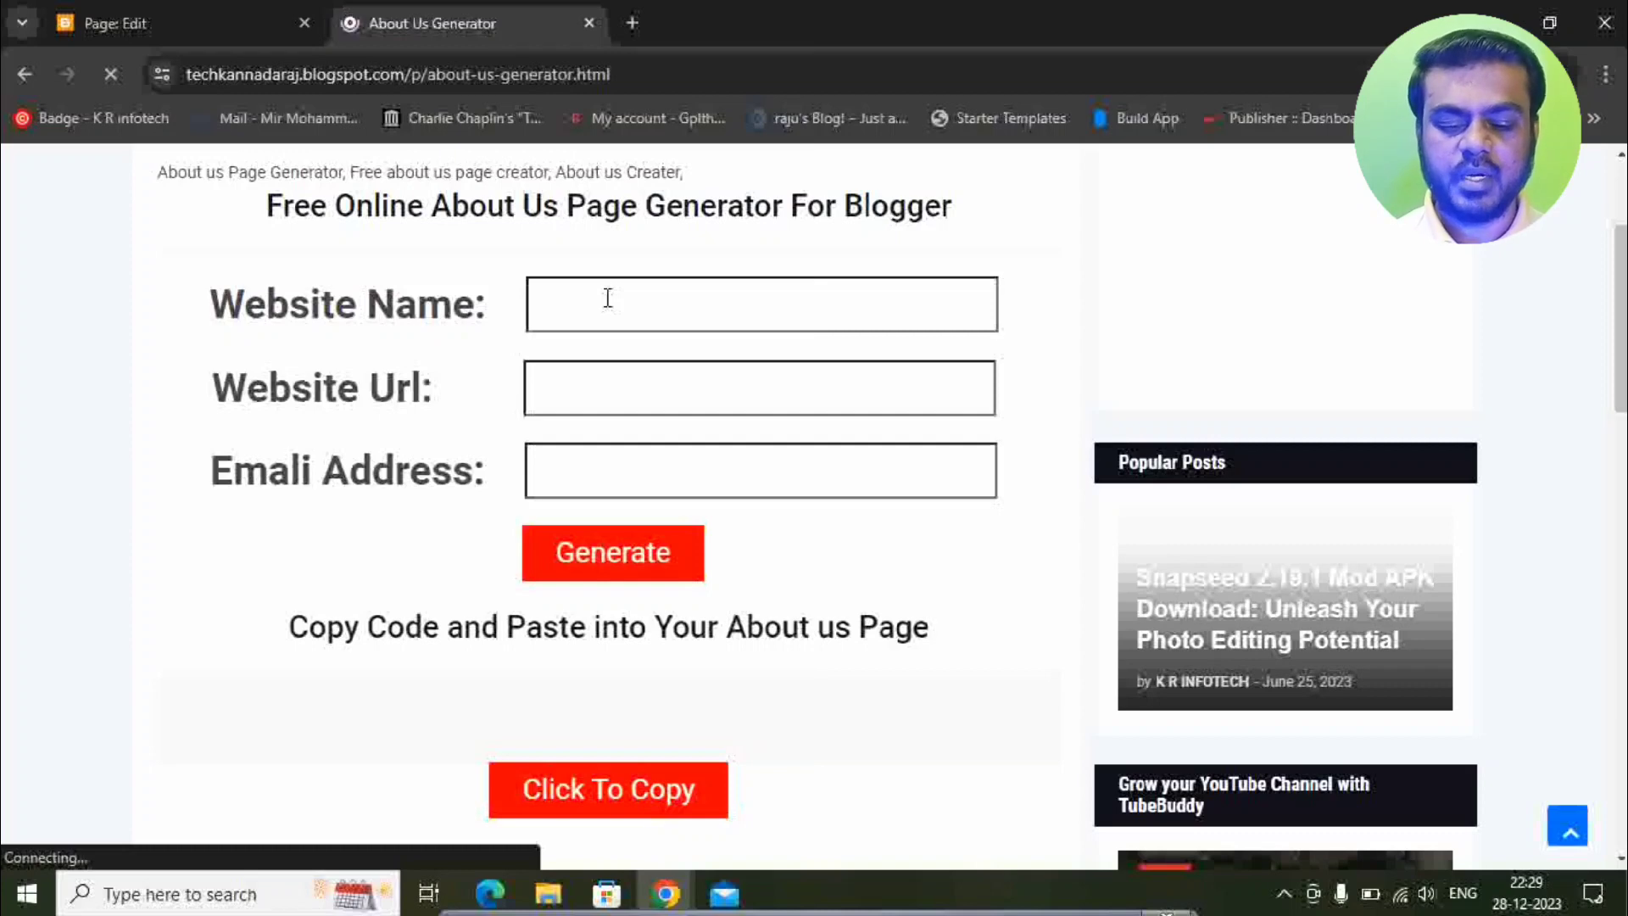
pyautogui.write('The Ka')
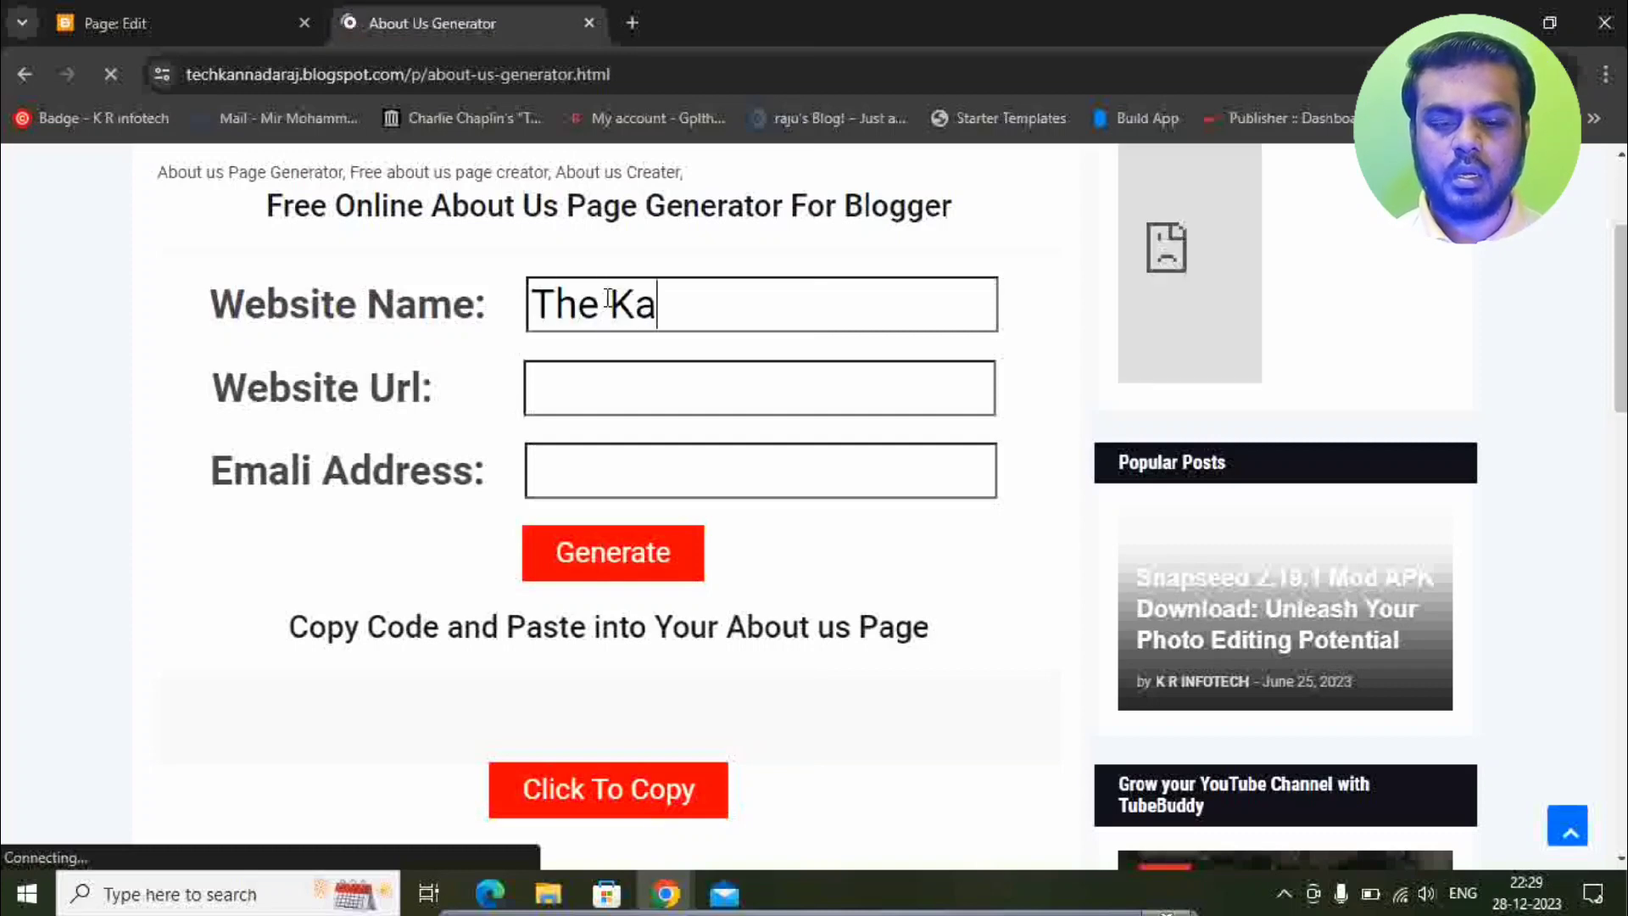
pyautogui.write('nnada New')
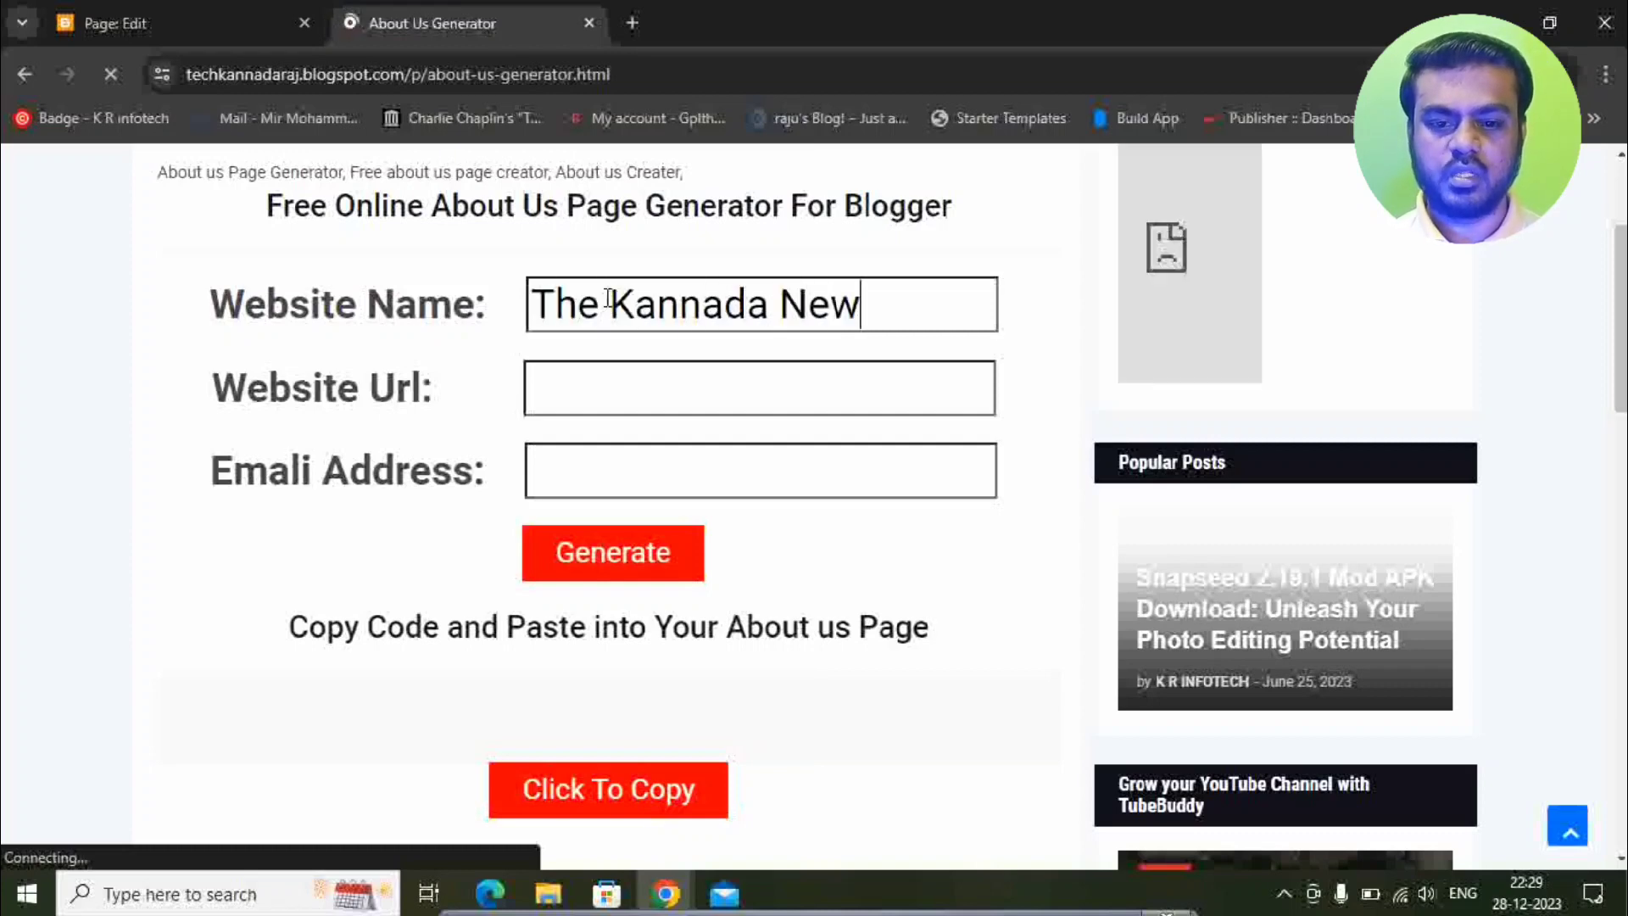
pyautogui.write('s')
pyautogui.press('Tab')
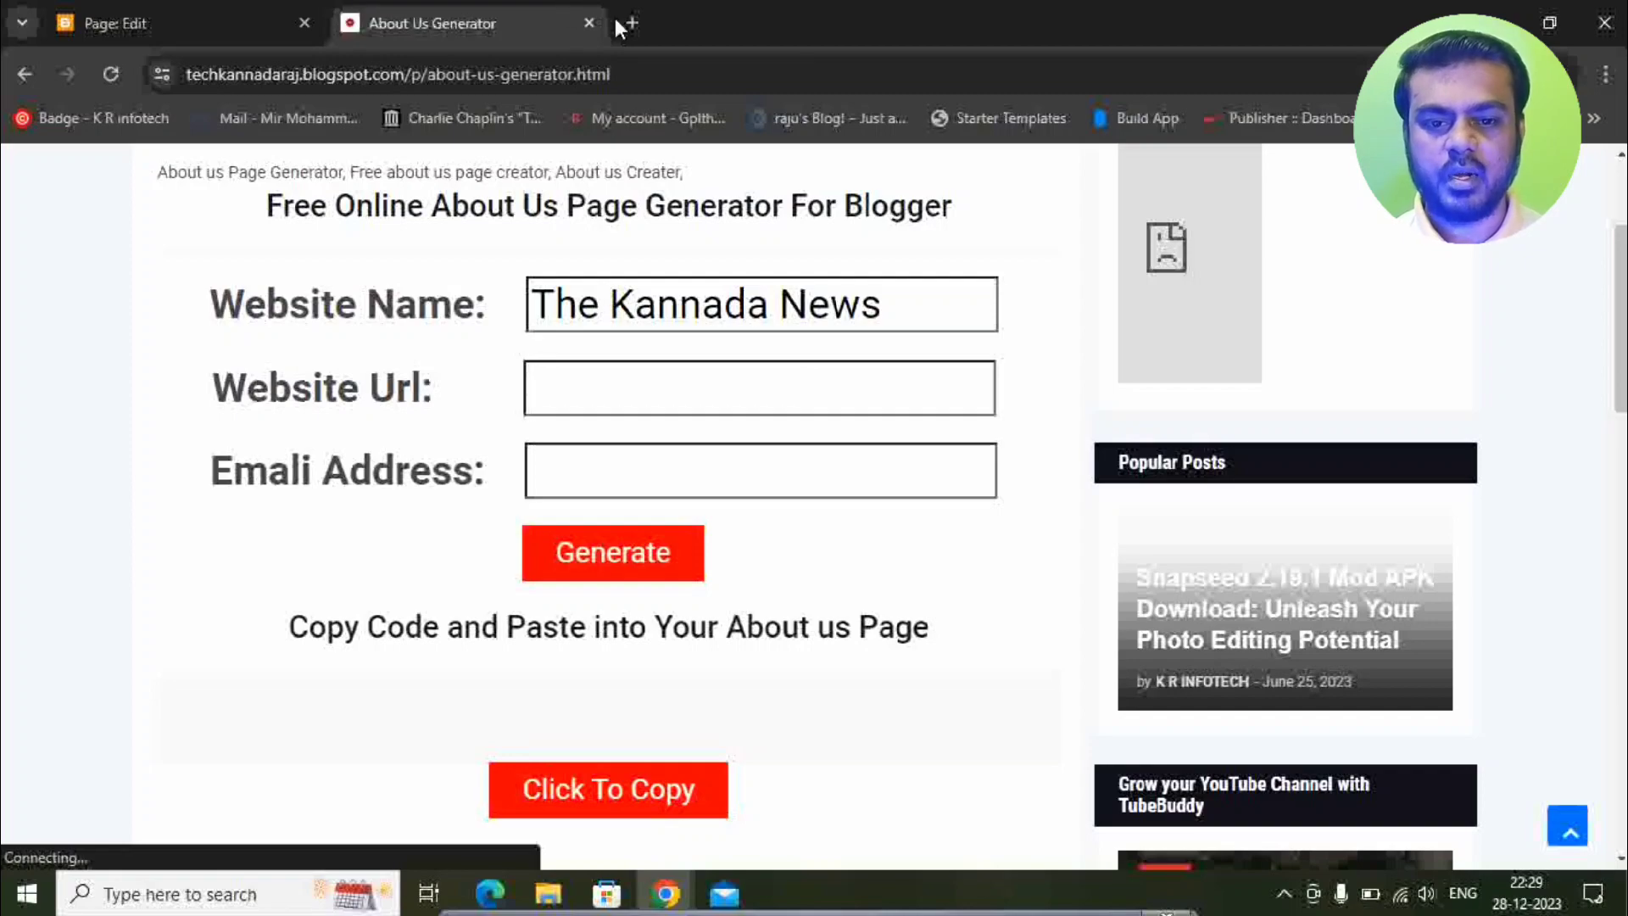
# Load thekannadanews143.blogspot.com in another tab, select its URL, and return to the generator.
pyautogui.click(624, 19)
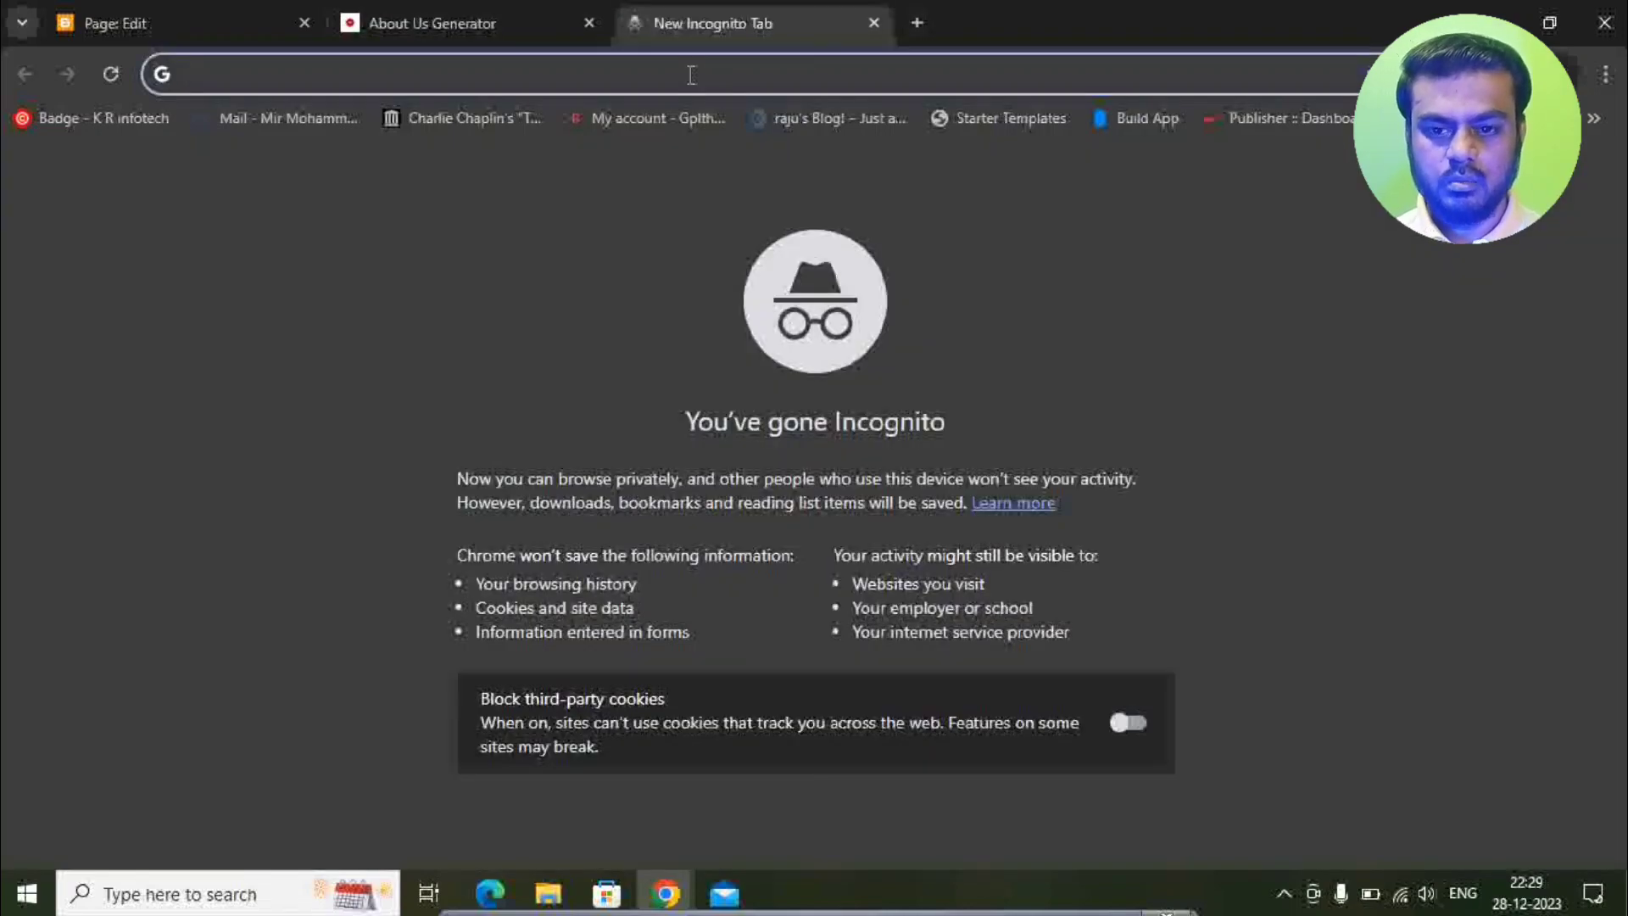
pyautogui.write('tha')
pyautogui.press('BackSpace')
pyautogui.write('ekannada')
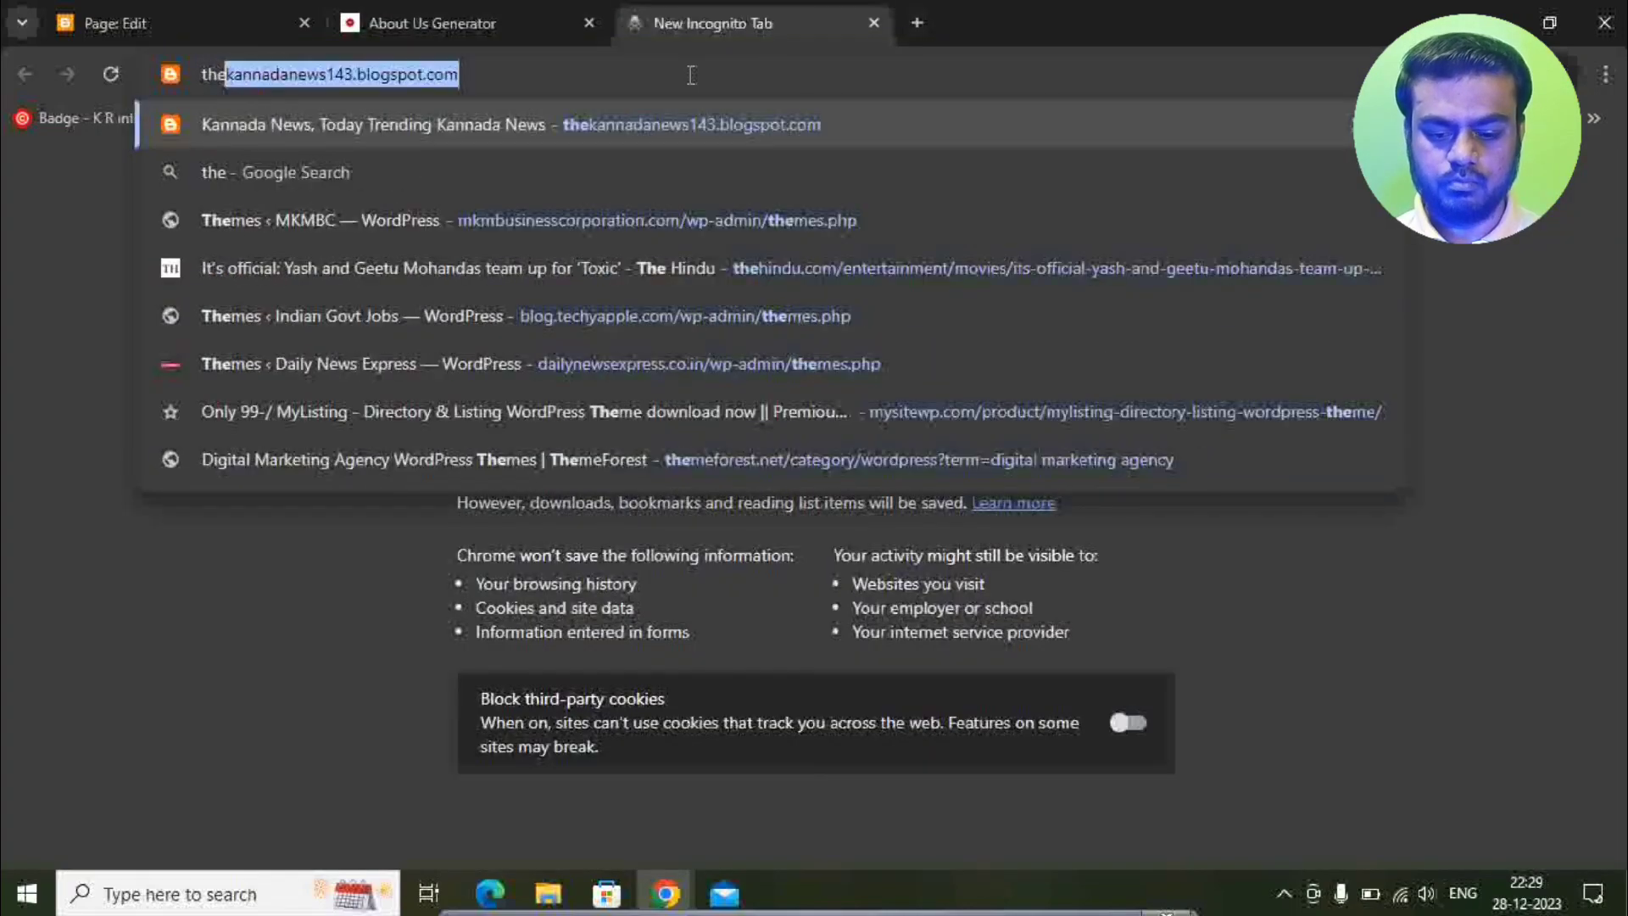
pyautogui.write('news')
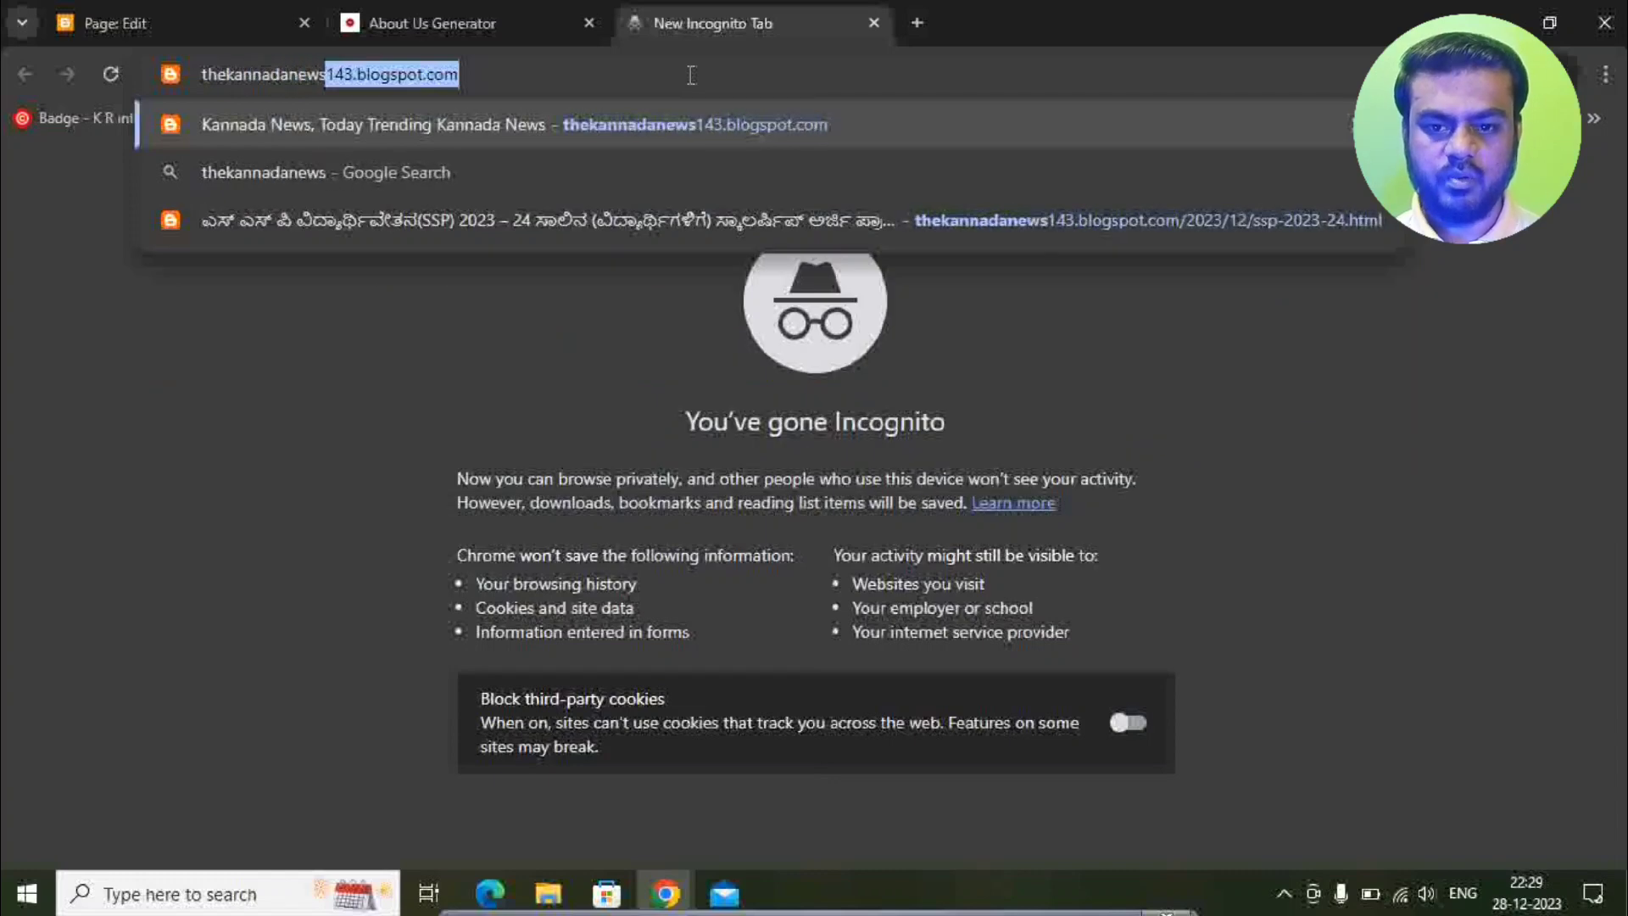
pyautogui.press('Return')
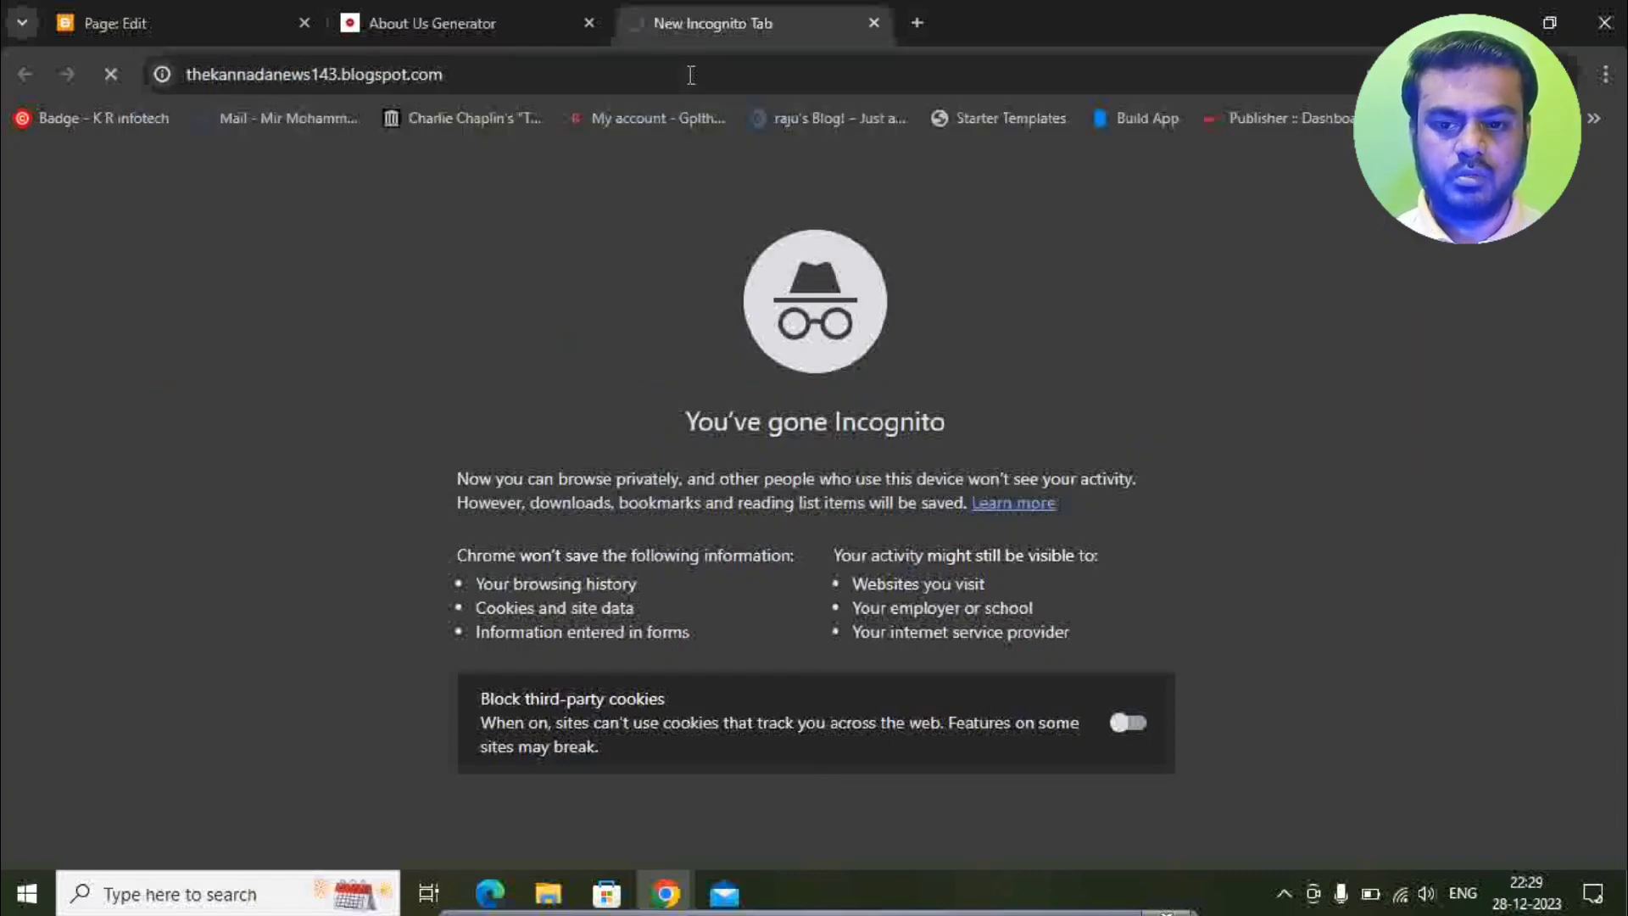
pyautogui.click(692, 74)
pyautogui.hotkey('ctrl', 'c')
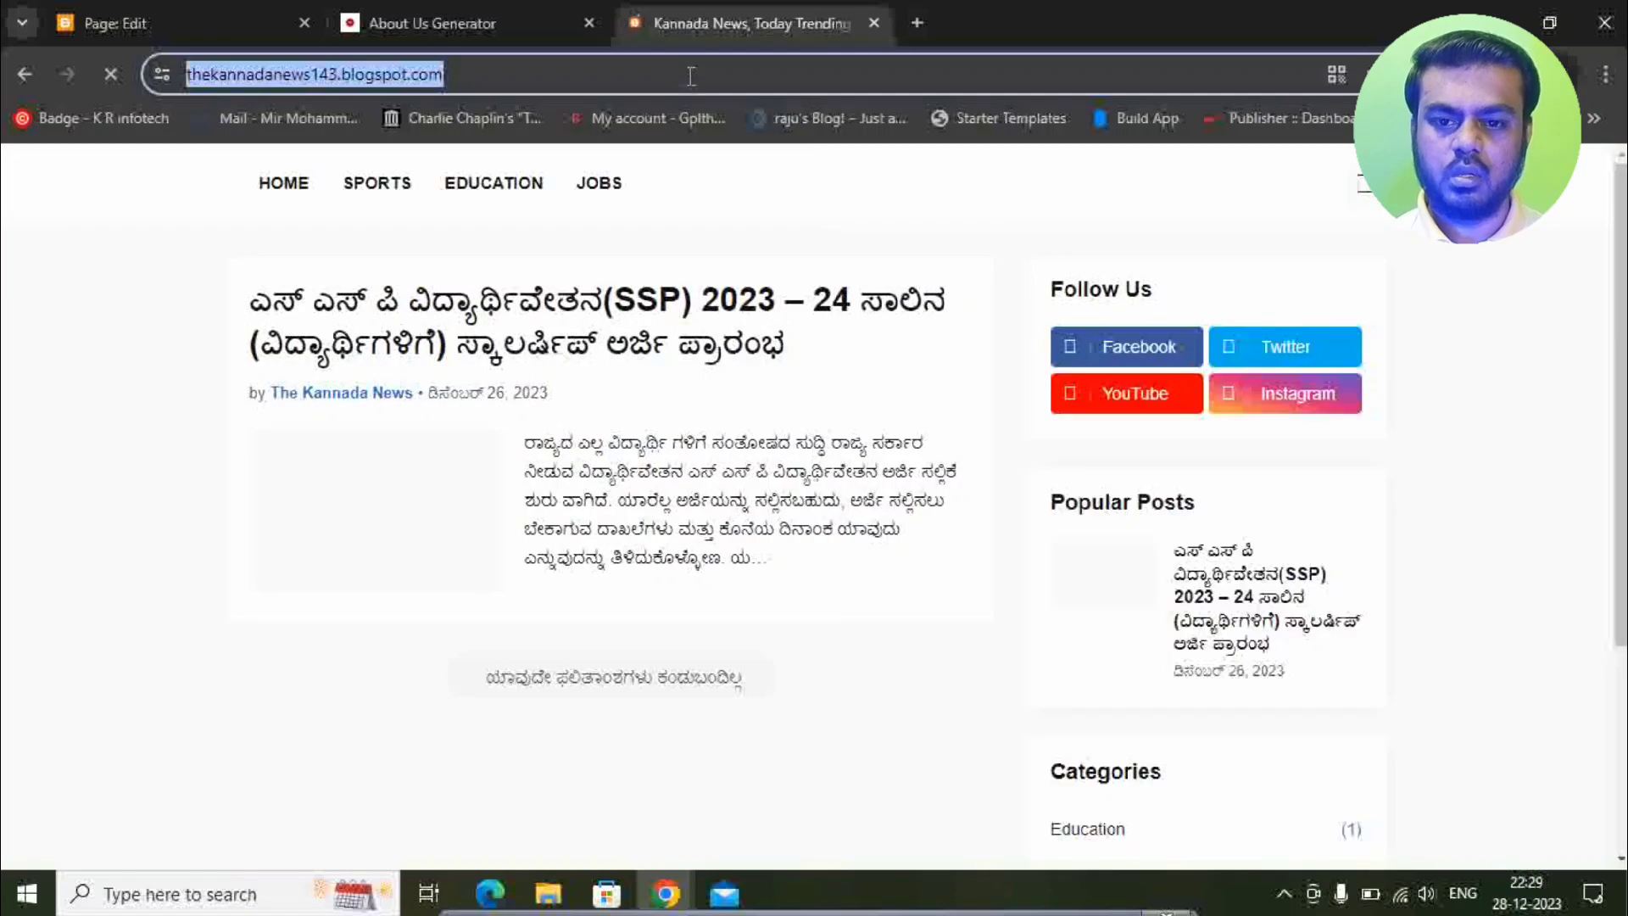
pyautogui.click(490, 12)
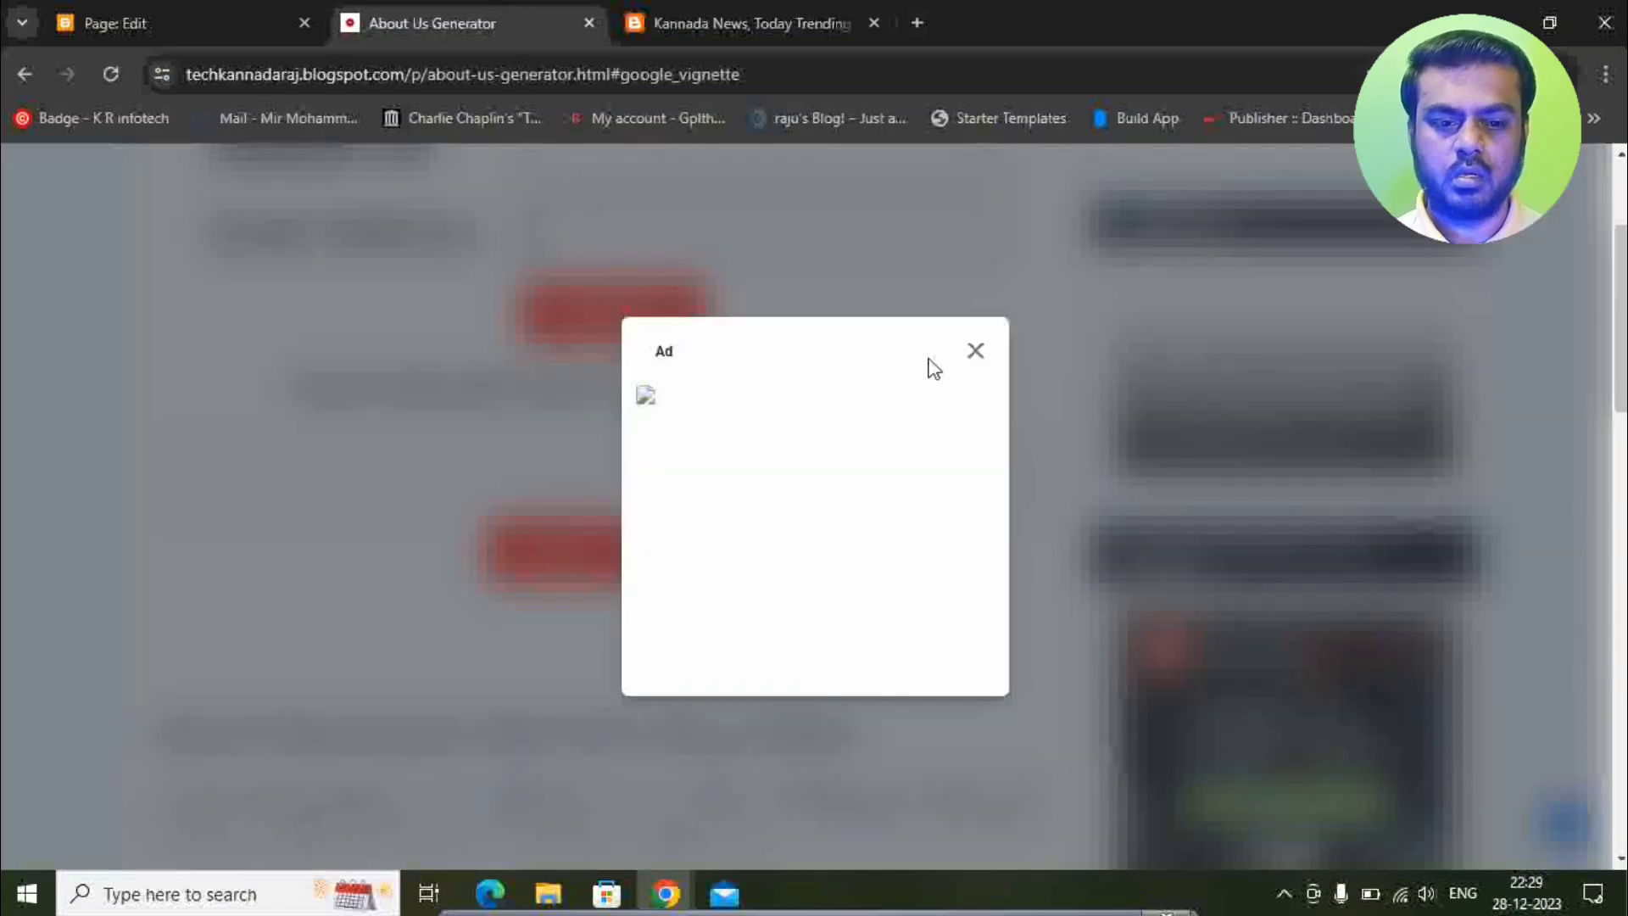
pyautogui.click(975, 351)
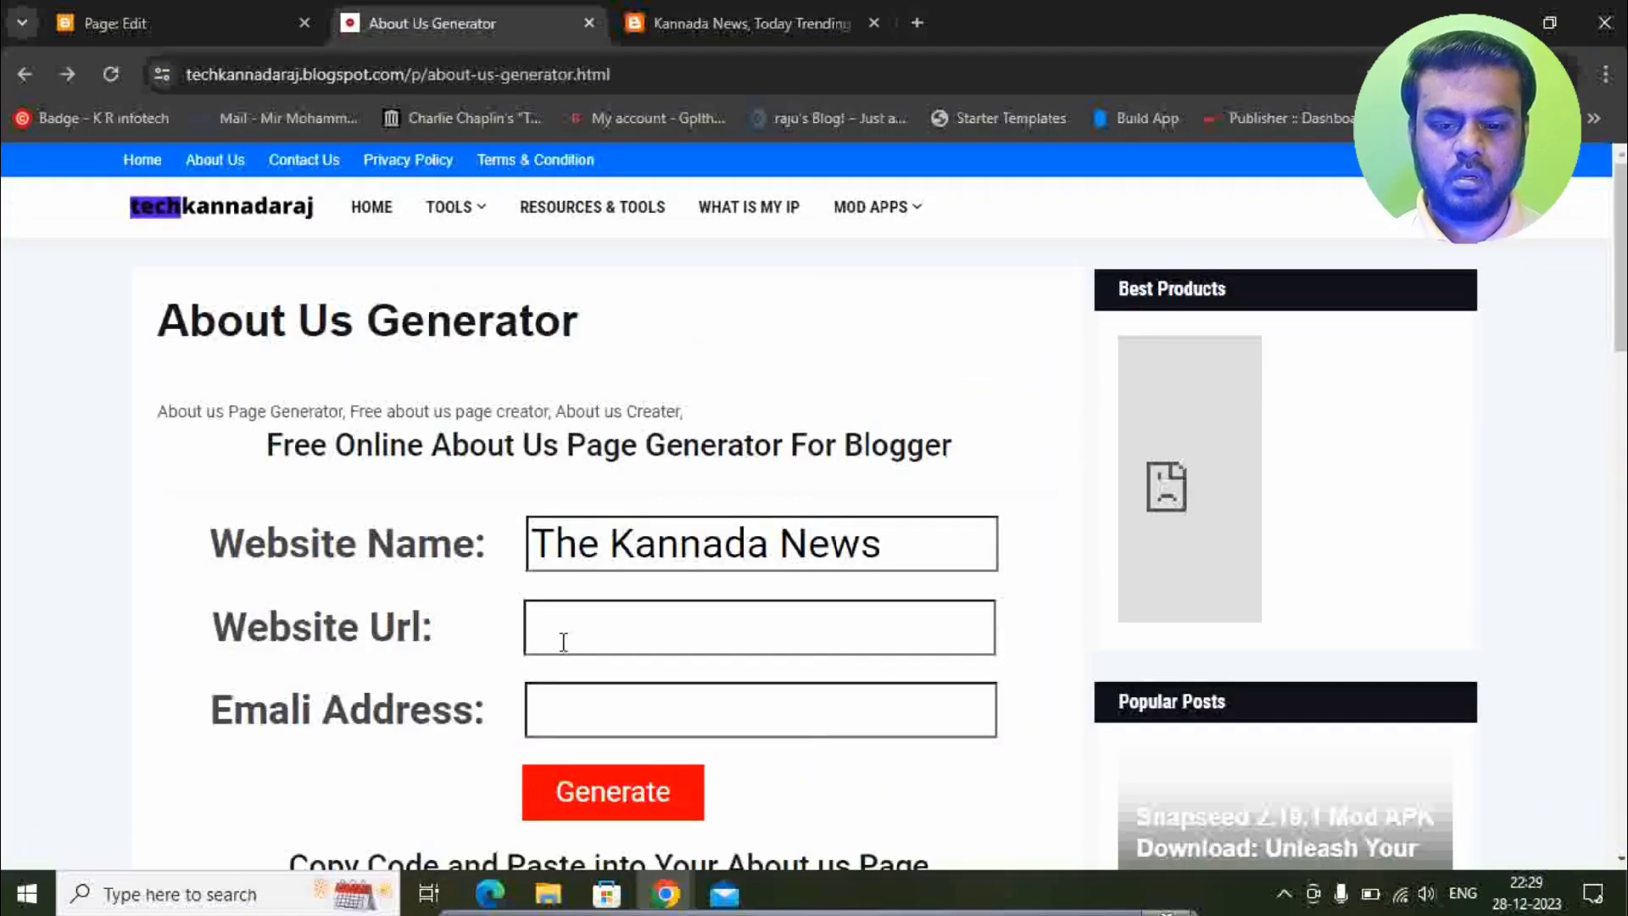
# Paste the blog address as the Website Url and enter the contact e-mail address.
pyautogui.click(549, 626)
pyautogui.hotkey('ctrl', 'v')
pyautogui.scroll(-1, 543, 543)
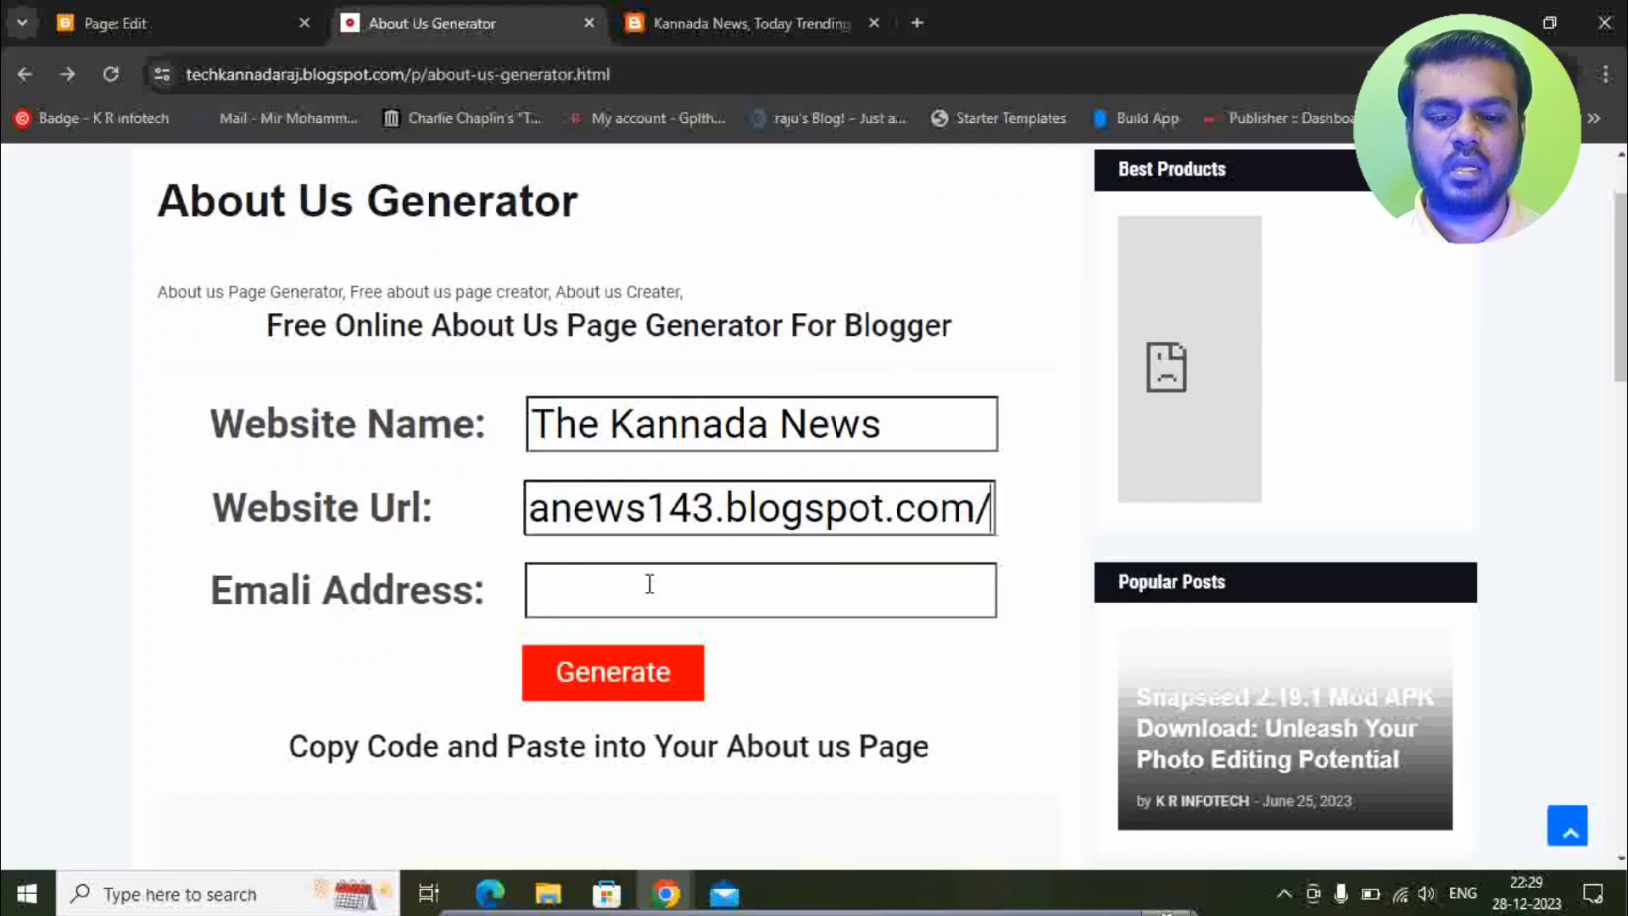
pyautogui.click(650, 583)
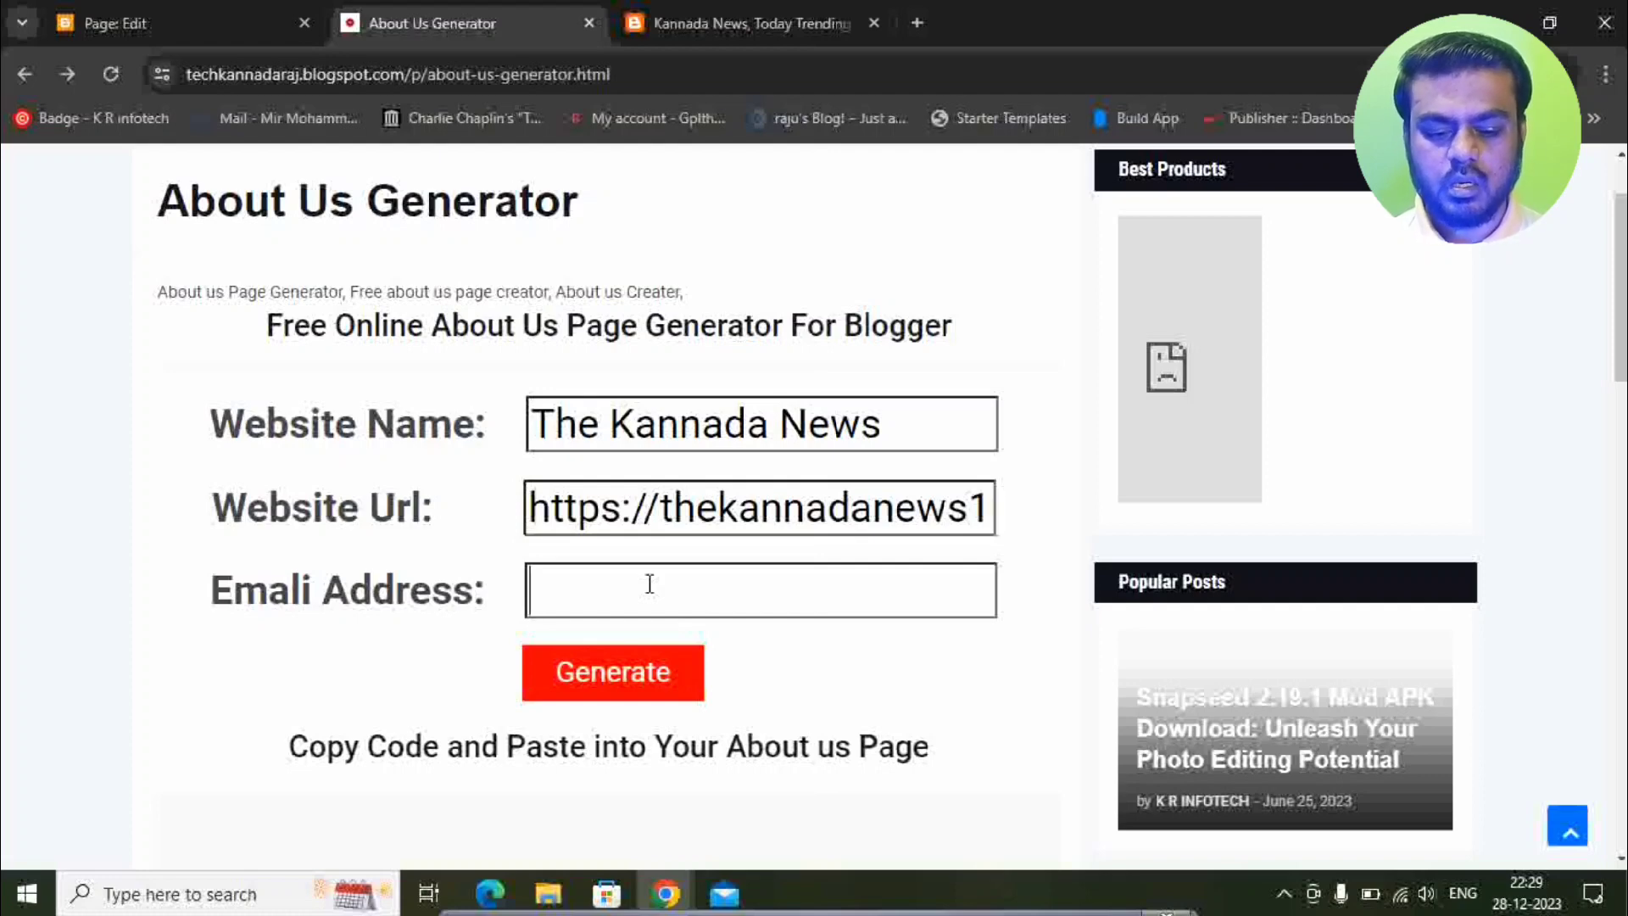
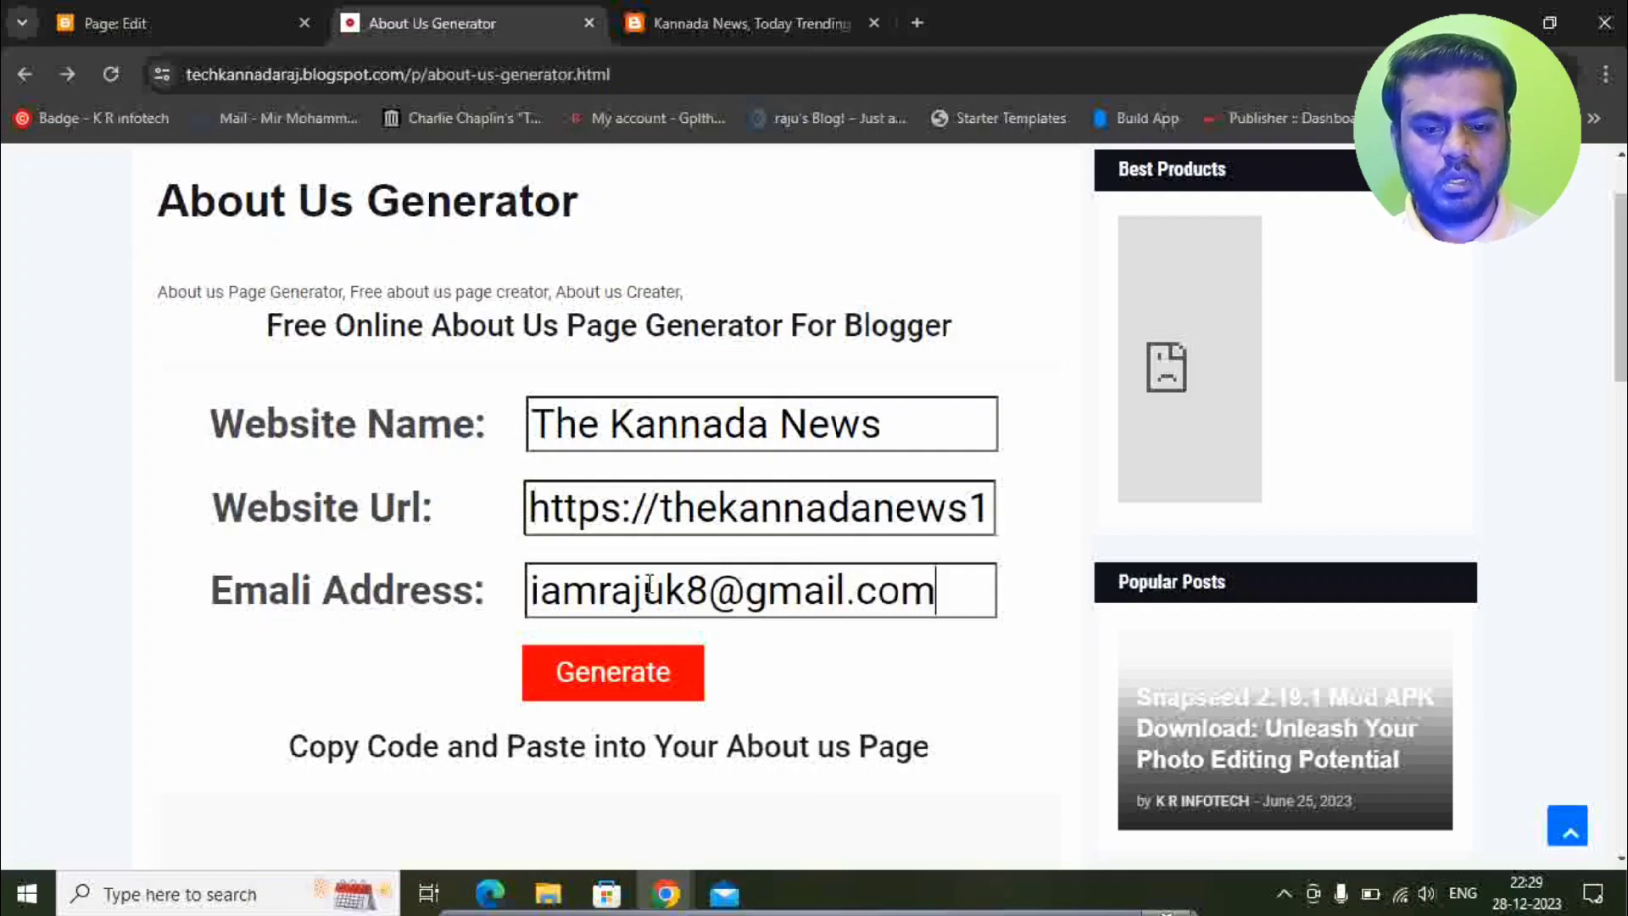
# Generate the About Us page code and scroll to review the output.
pyautogui.click(564, 689)
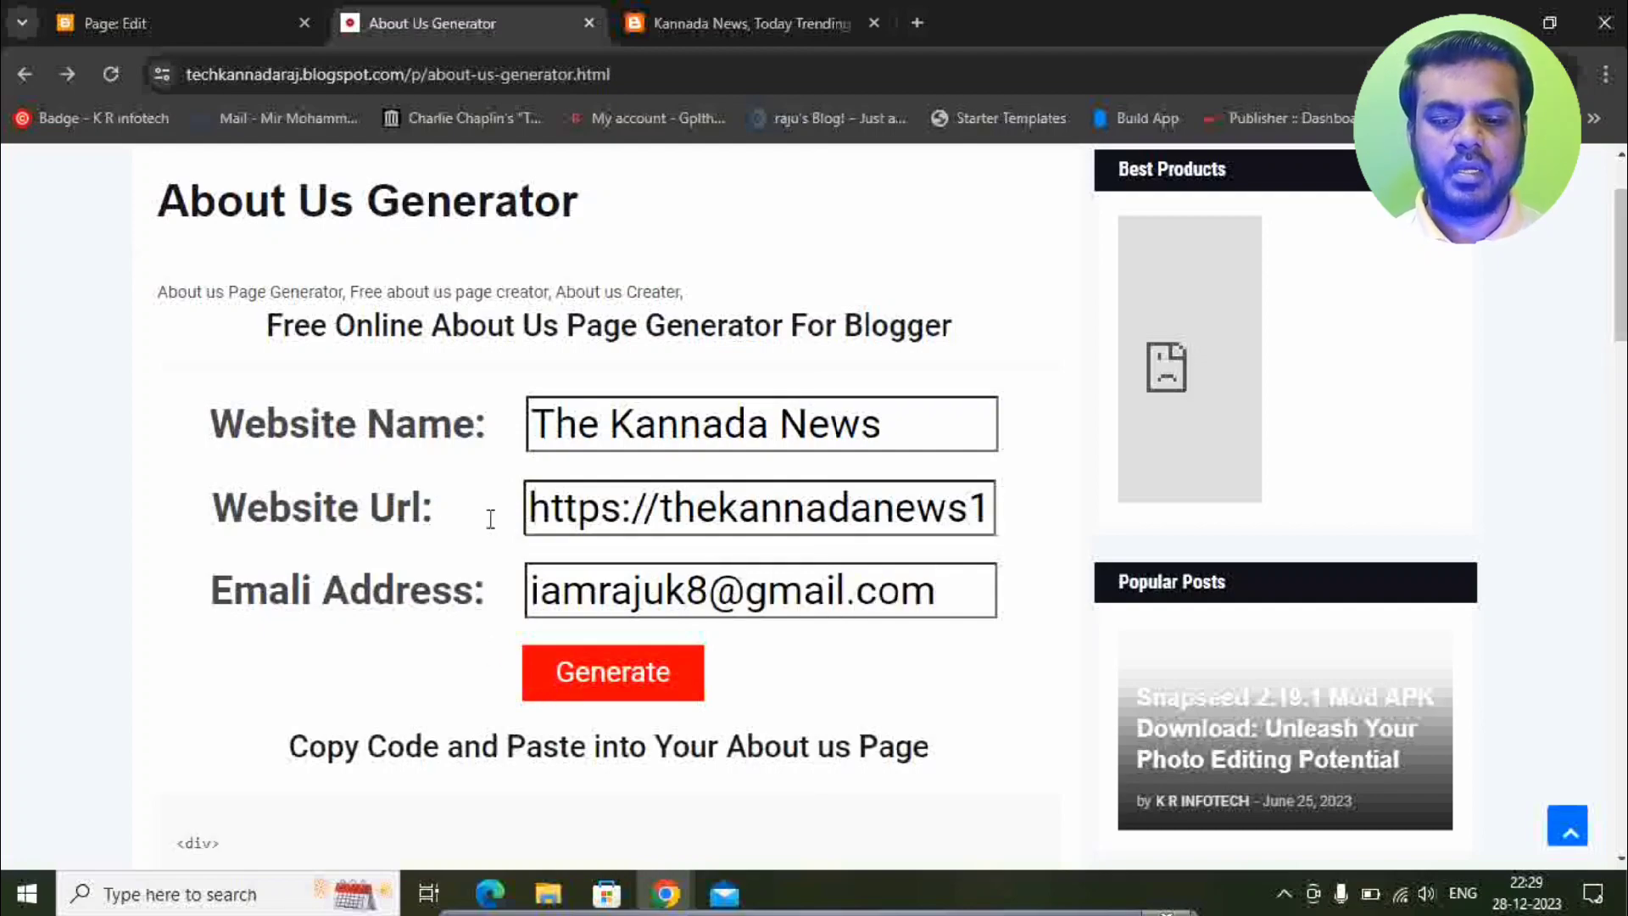
pyautogui.scroll(-5, 490, 520)
pyautogui.scroll(-1, 487, 517)
pyautogui.scroll(1, 413, 568)
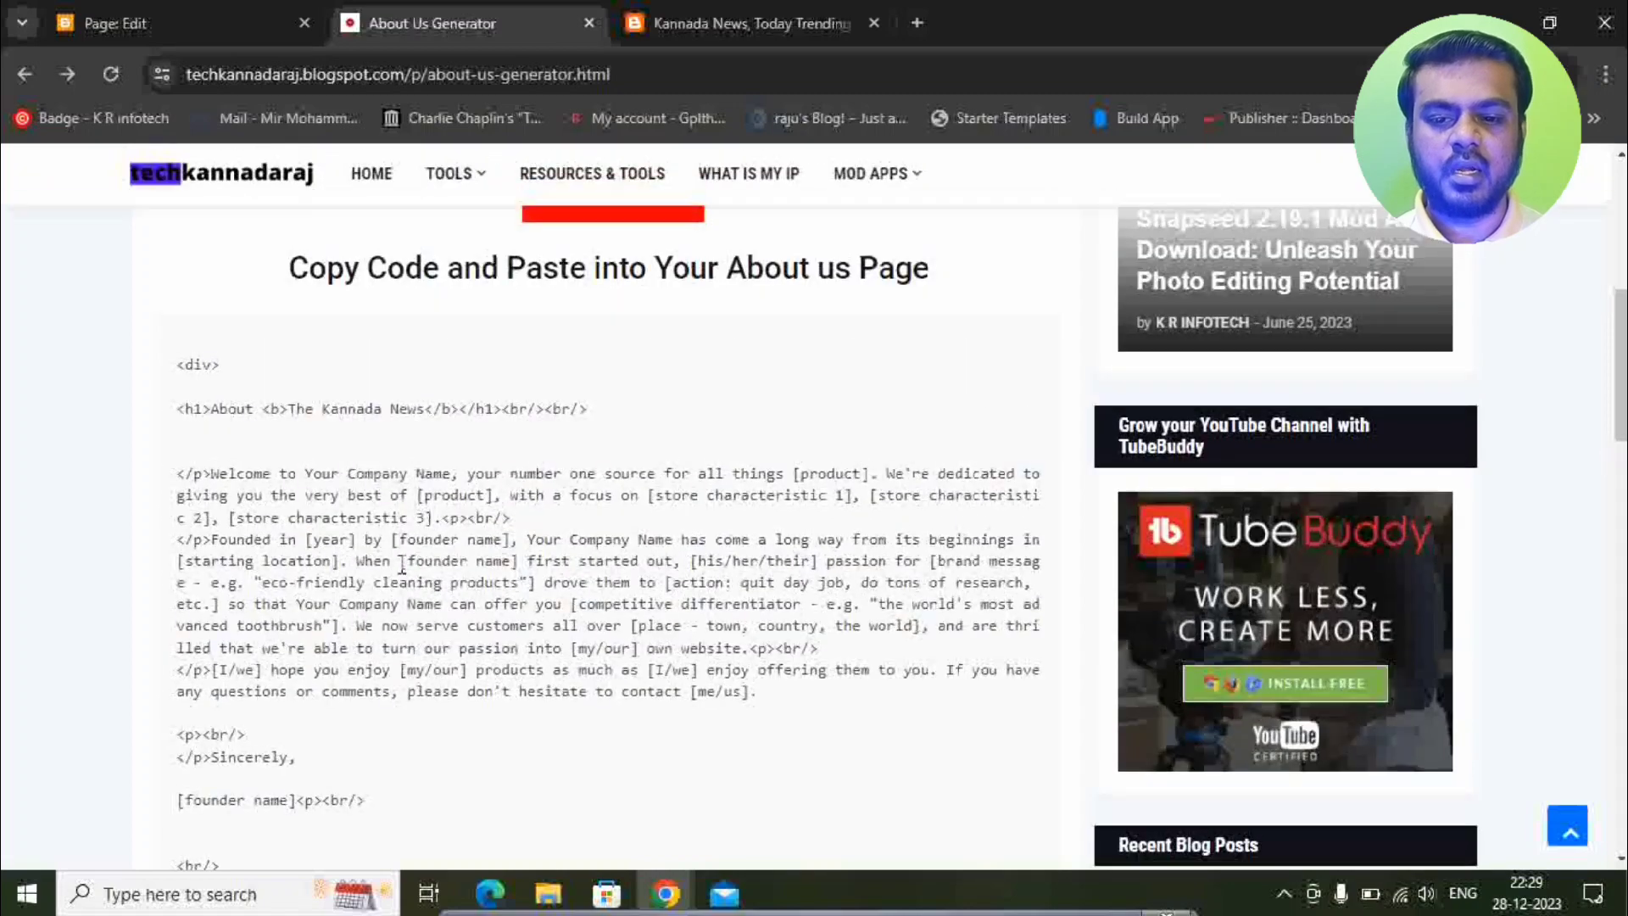
pyautogui.scroll(-7, 259, 390)
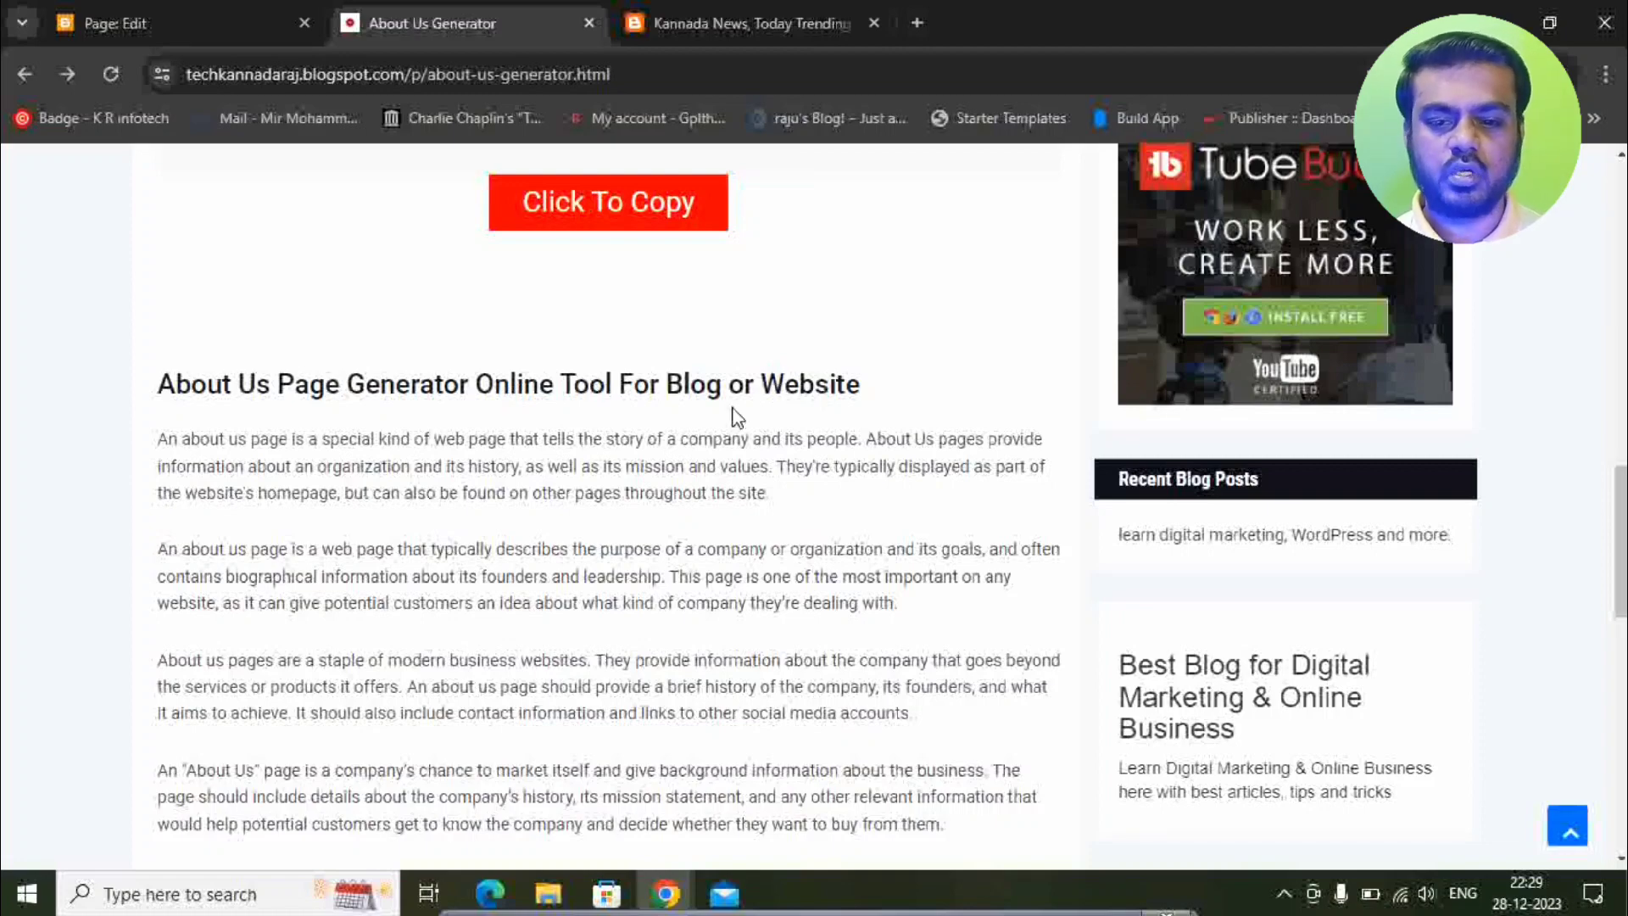
pyautogui.scroll(-5, 735, 413)
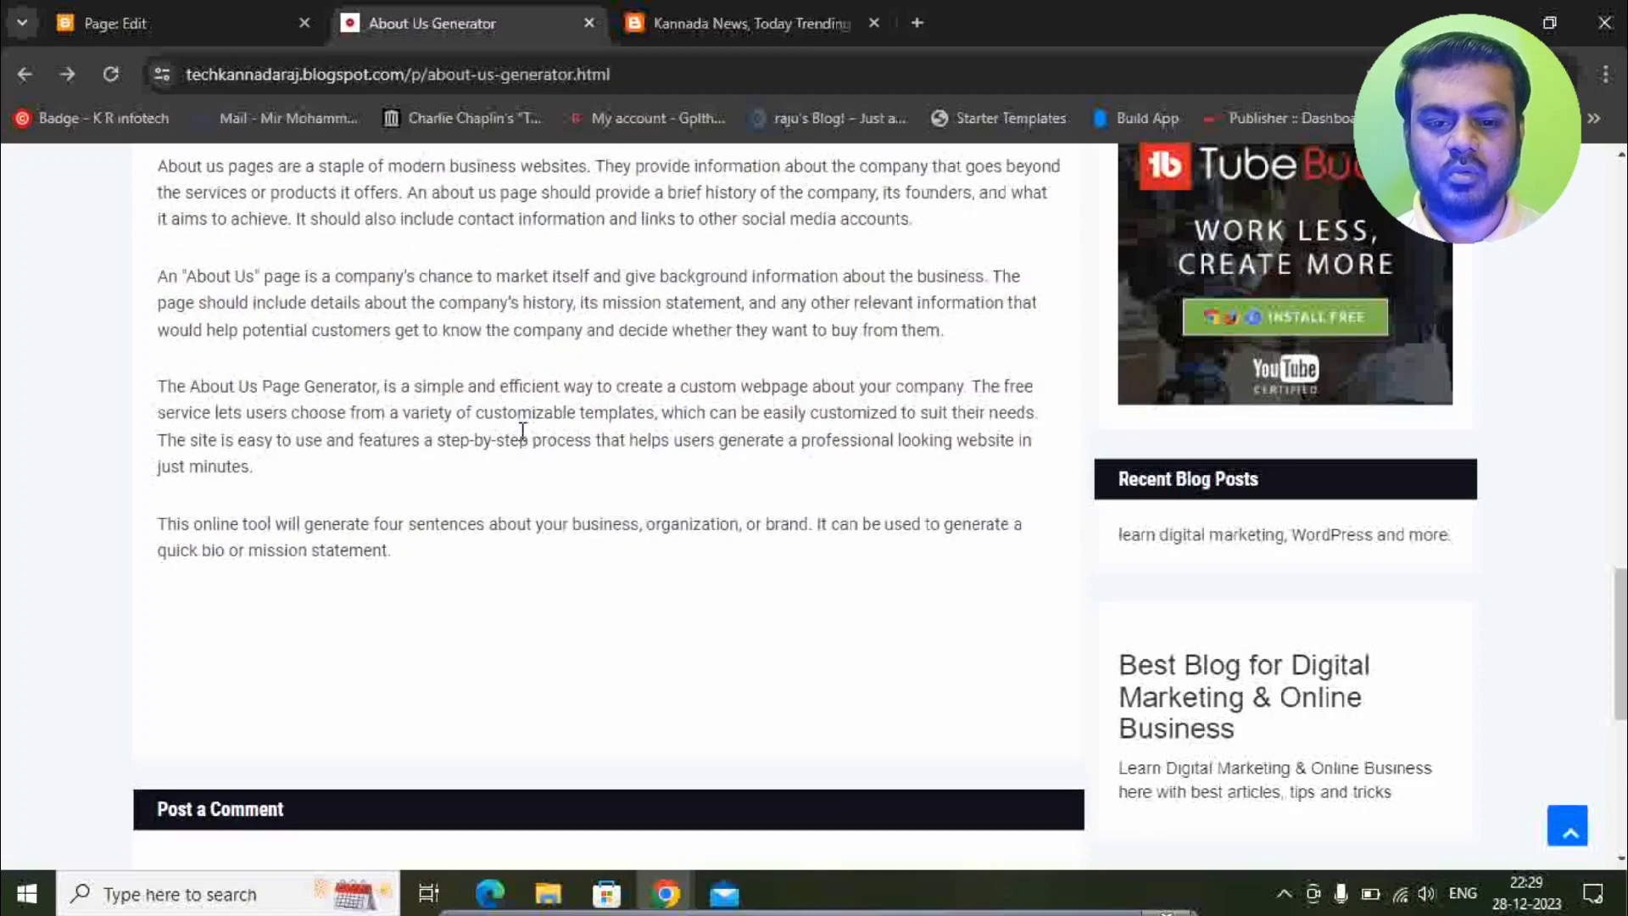
pyautogui.scroll(6, 519, 432)
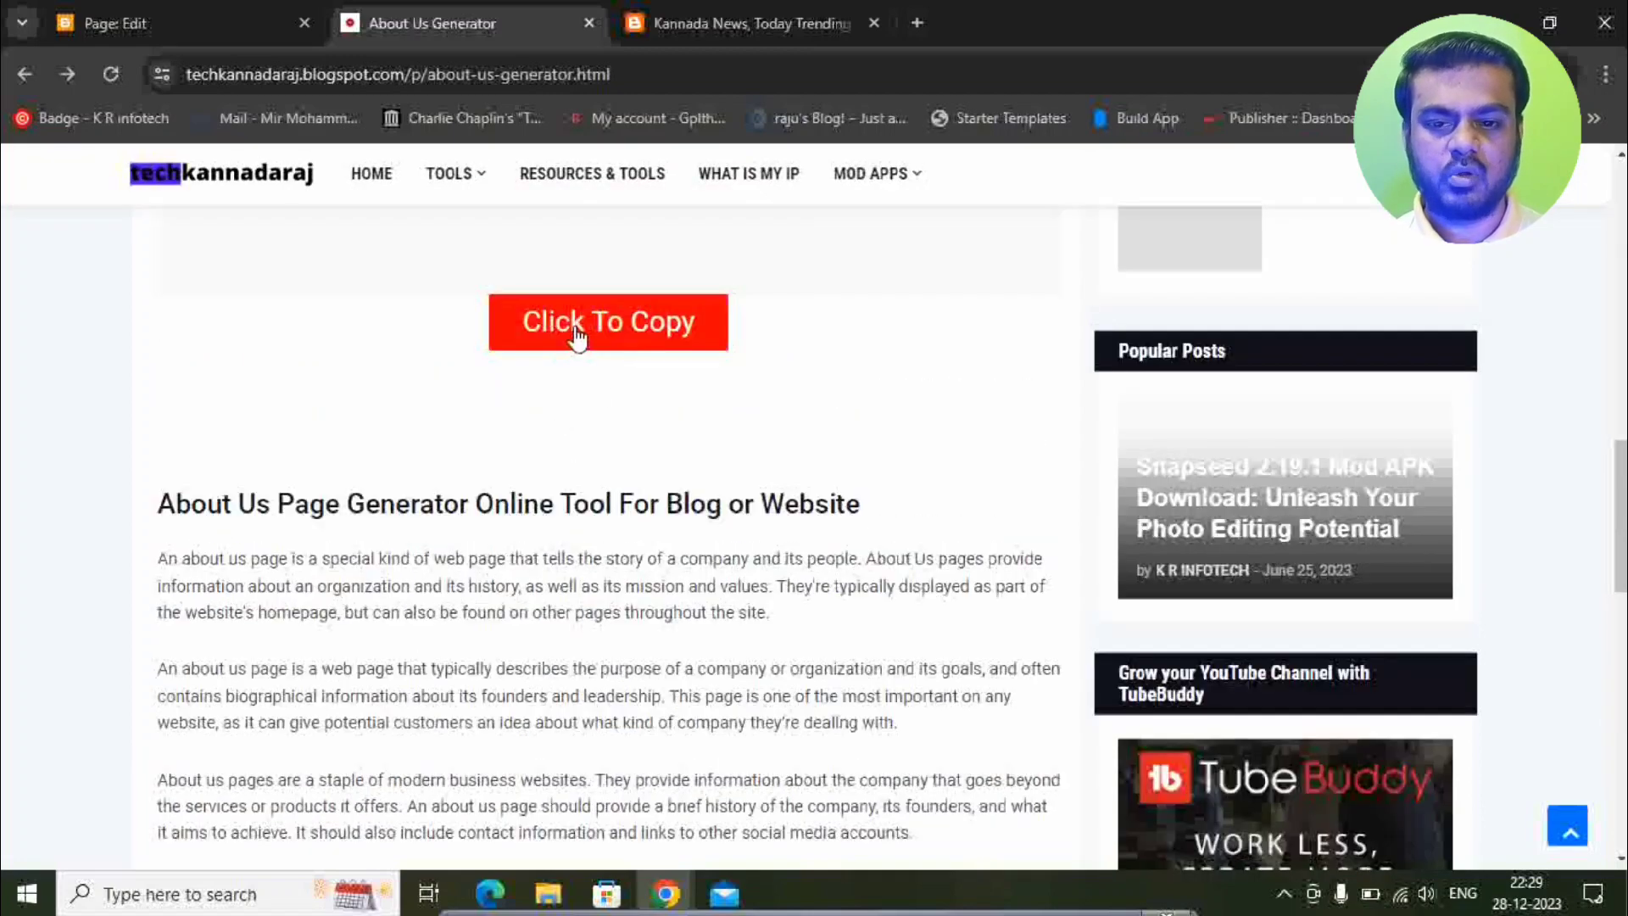
# Paste the generated code into the About Us page, replacing its HTML source.
pyautogui.click(113, 9)
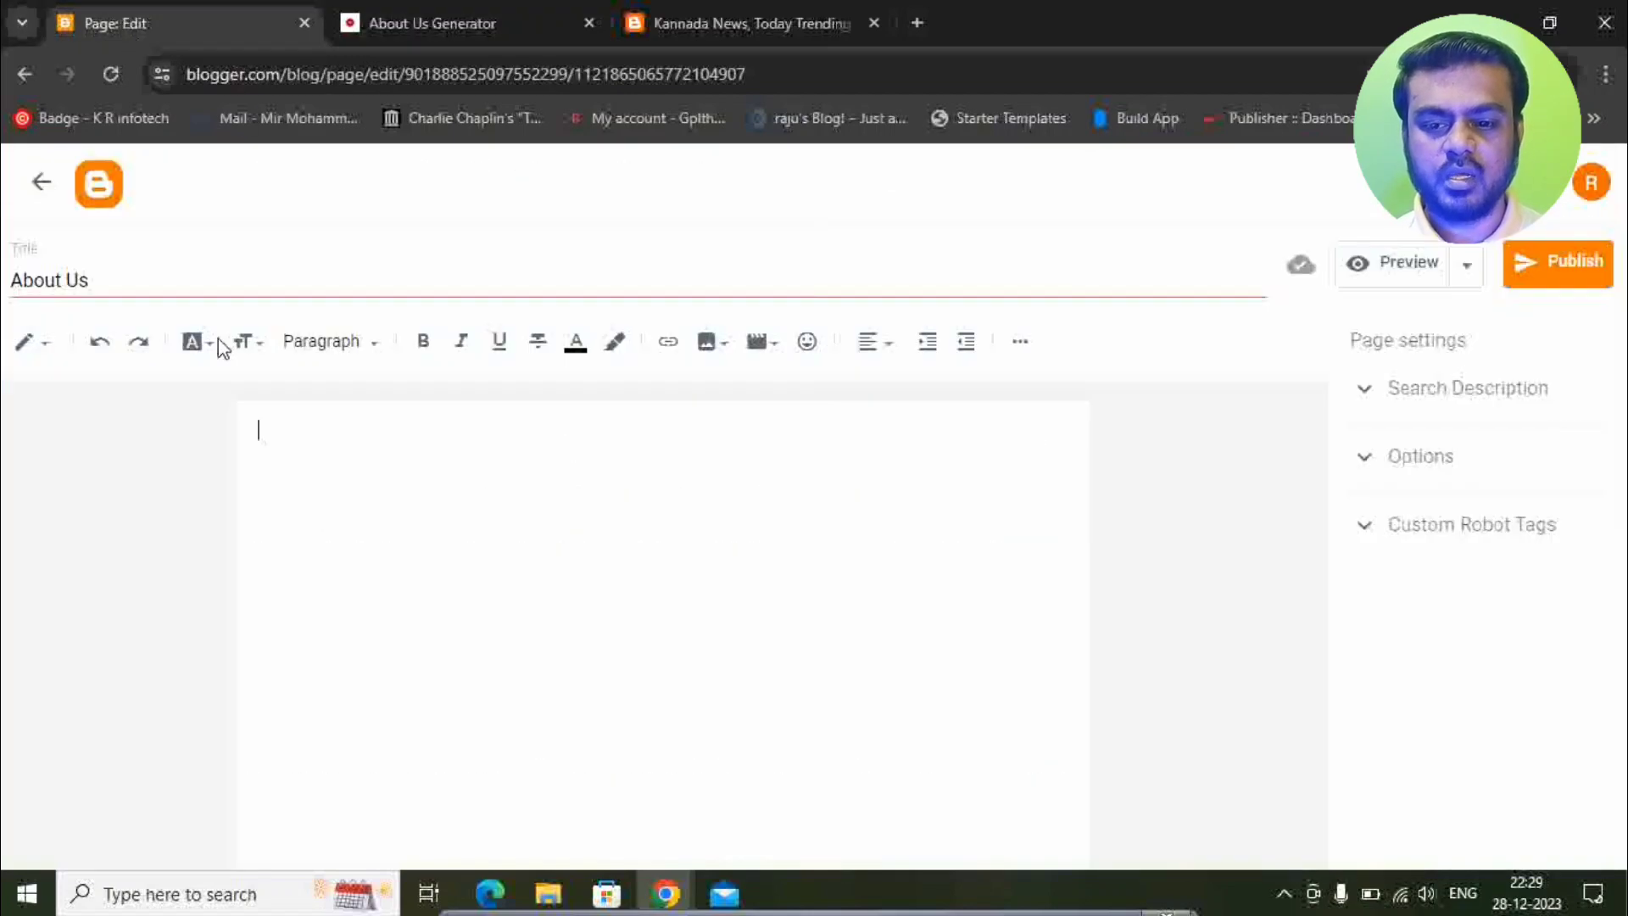
pyautogui.write('<div><h1>About <b>The Kannada News</b></h1><br/><br/></p>Welcome to Your Company Name, your number one source for all things [product]. We\'re dedicated to giving you the very best of [product], with a focus on [store characteristic 1], [store characteristic 2], [store characteristic 3].<p><br/></p>Founded in [year] by [founder name], Your Company Name has come a long way from its beginnings in [starting location]. When [founder name] first started out, [his/her/their] passion for [brand message - e.g. "eco-friendly cleaning products"] drove them to [action: quit day job, do tons of research, etc.] so that Your Company Name can offer you [competitive differentiator - e.g. "the world\'s most advanced toothbrush"]. We now serve customers all over [place - town, country, the world], and are thrilled that we\'re able to turn our passion into [my/our] own website.<p><br/></p>[I/we] hope you enjoy [my/our] products as much as [I/we] enjoy offering them to you. If you have any questions or comments, please don\'t hesitate to contact [me/us].<p><br/></p>Sincerely,[founder name]<p><br/><br/></div>')
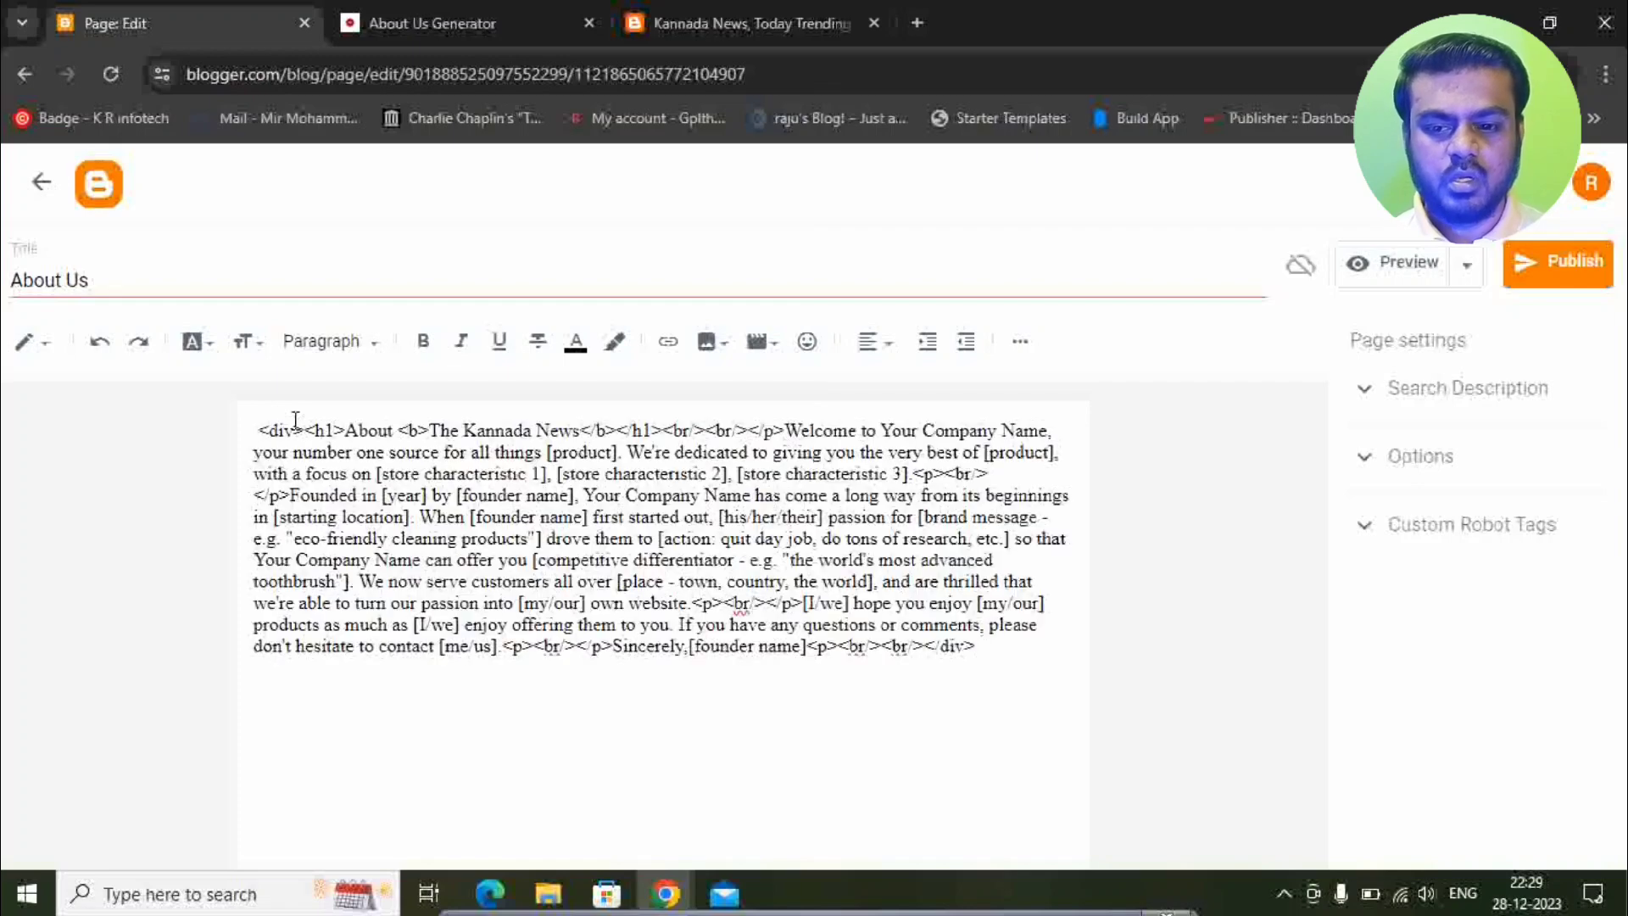
pyautogui.click(37, 341)
pyautogui.click(82, 320)
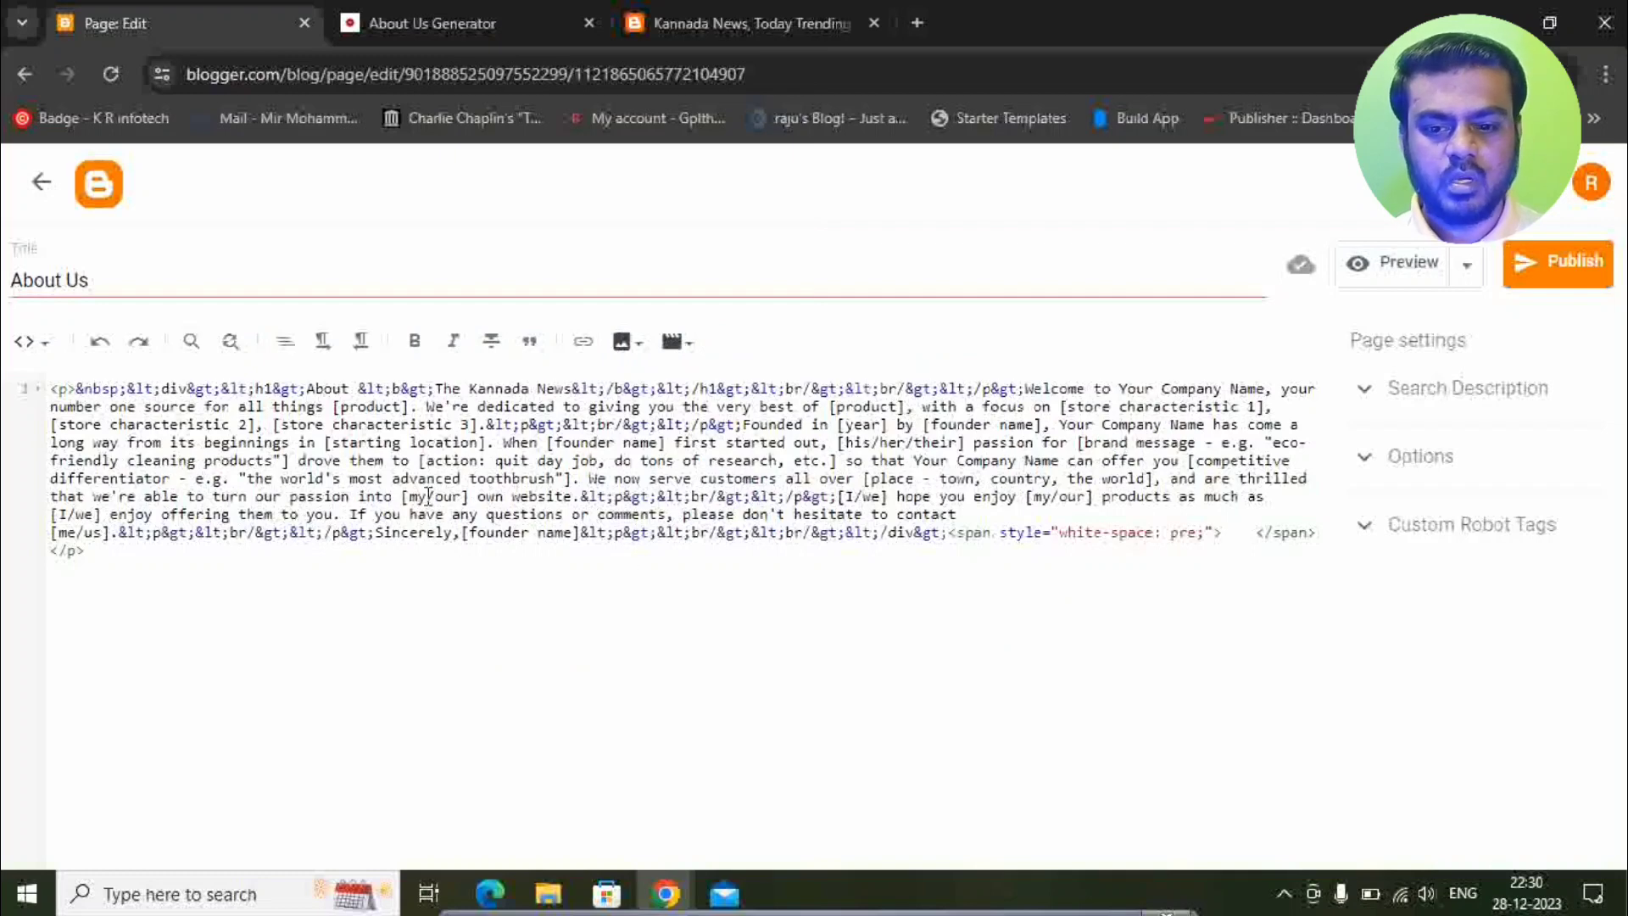
pyautogui.hotkey('ctrl', 'a')
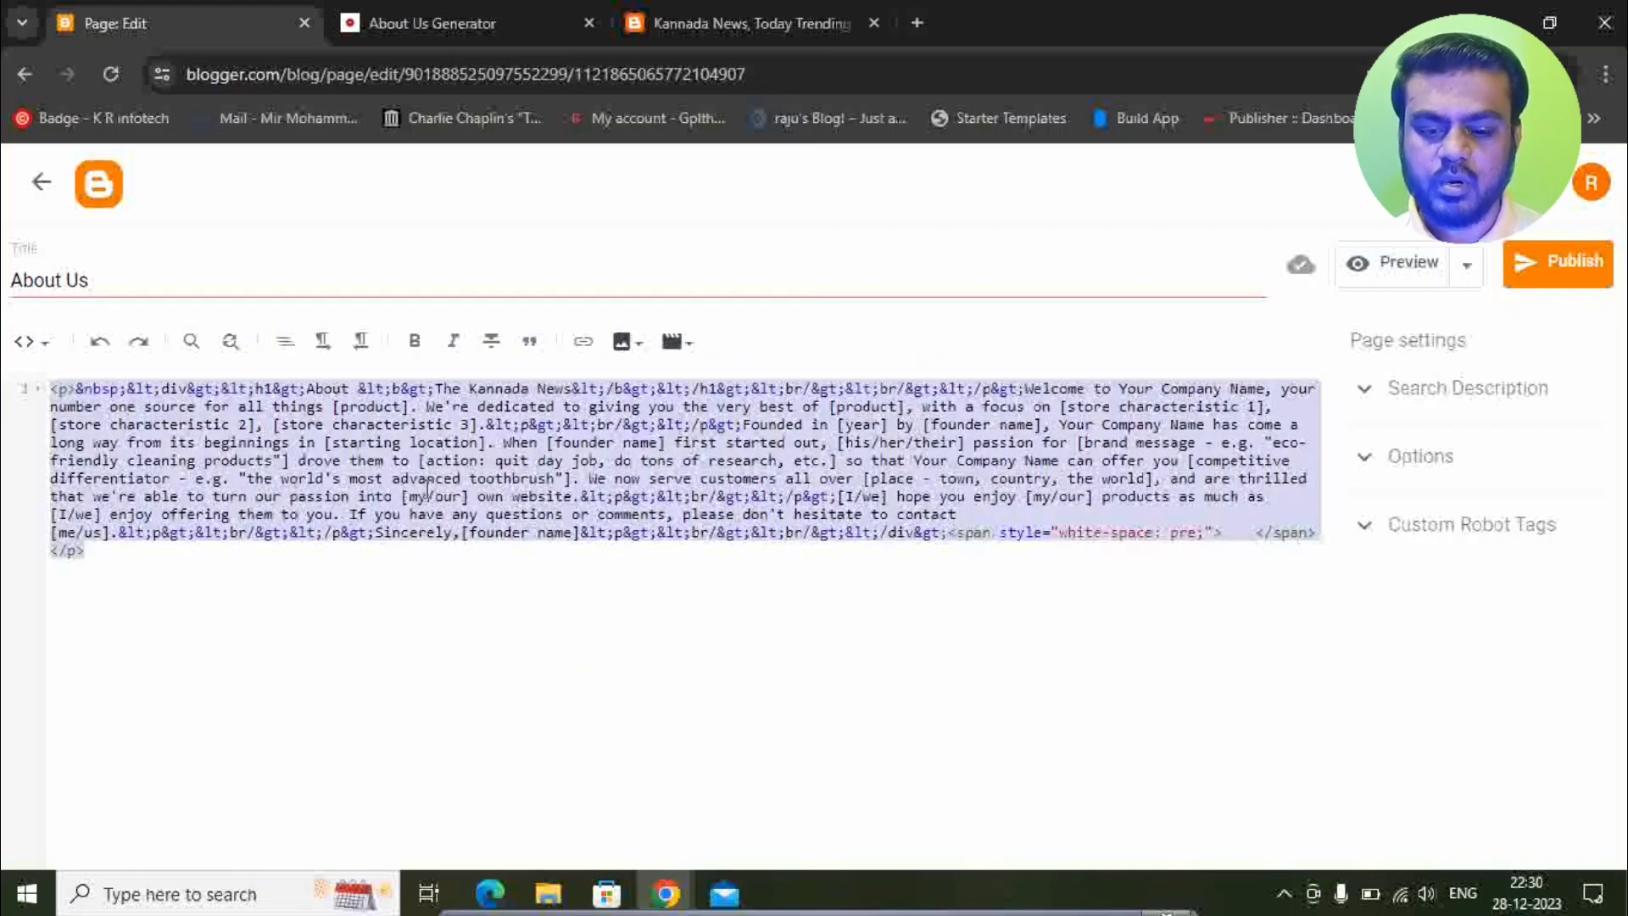
pyautogui.write('<div><h1>About <b>The Kannada News</b></h1><br/><br/></p>Welcome to Your Company Name, your number one source for all things [product]. We\'re dedicated to giving you the very best of [product], with a focus on [store characteristic 1], [store characteristic 2], [store characteristic 3].<p><br/></p>Founded in [year] by [founder name], Your Company Name has come a long way from its beginnings in [starting location]. When [founder name] first started out, [his/her/their] passion for [brand message - e.g. "eco-friendly cleaning products"] drove them to [action: quit day job, do tons of research, etc.] so that Your Company Name can offer you [competitive differentiator - e.g. "the world\'s most advanced toothbrush"]. We now serve customers all over [place - town, country, the world], and are thrilled that we\'re able to turn our passion into [my/our] own website.<p><br/></p>[I/we] hope you enjoy [my/our] products as much as [I/we] enjoy offering them to you. If you have any questions or comments, please don\'t hesitate to contact [me/us].<p><br/></p>Sincerely,[founder name]<p><br/><br/></div>')
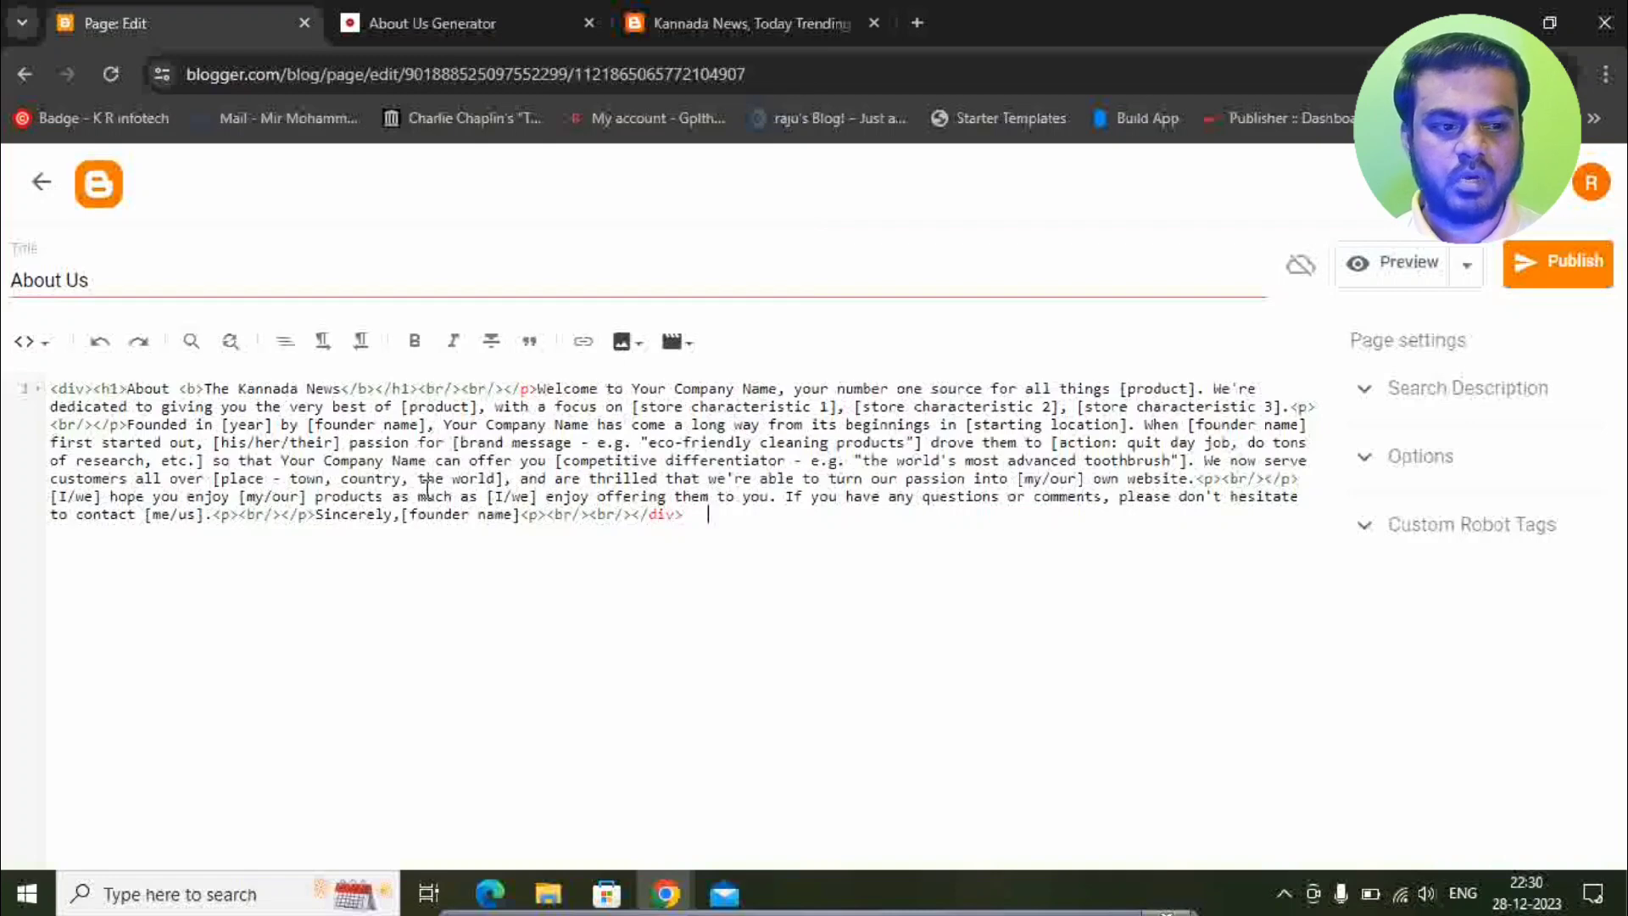
# Switch back to Compose view to show the formatted About Us text.
pyautogui.click(32, 341)
pyautogui.click(53, 405)
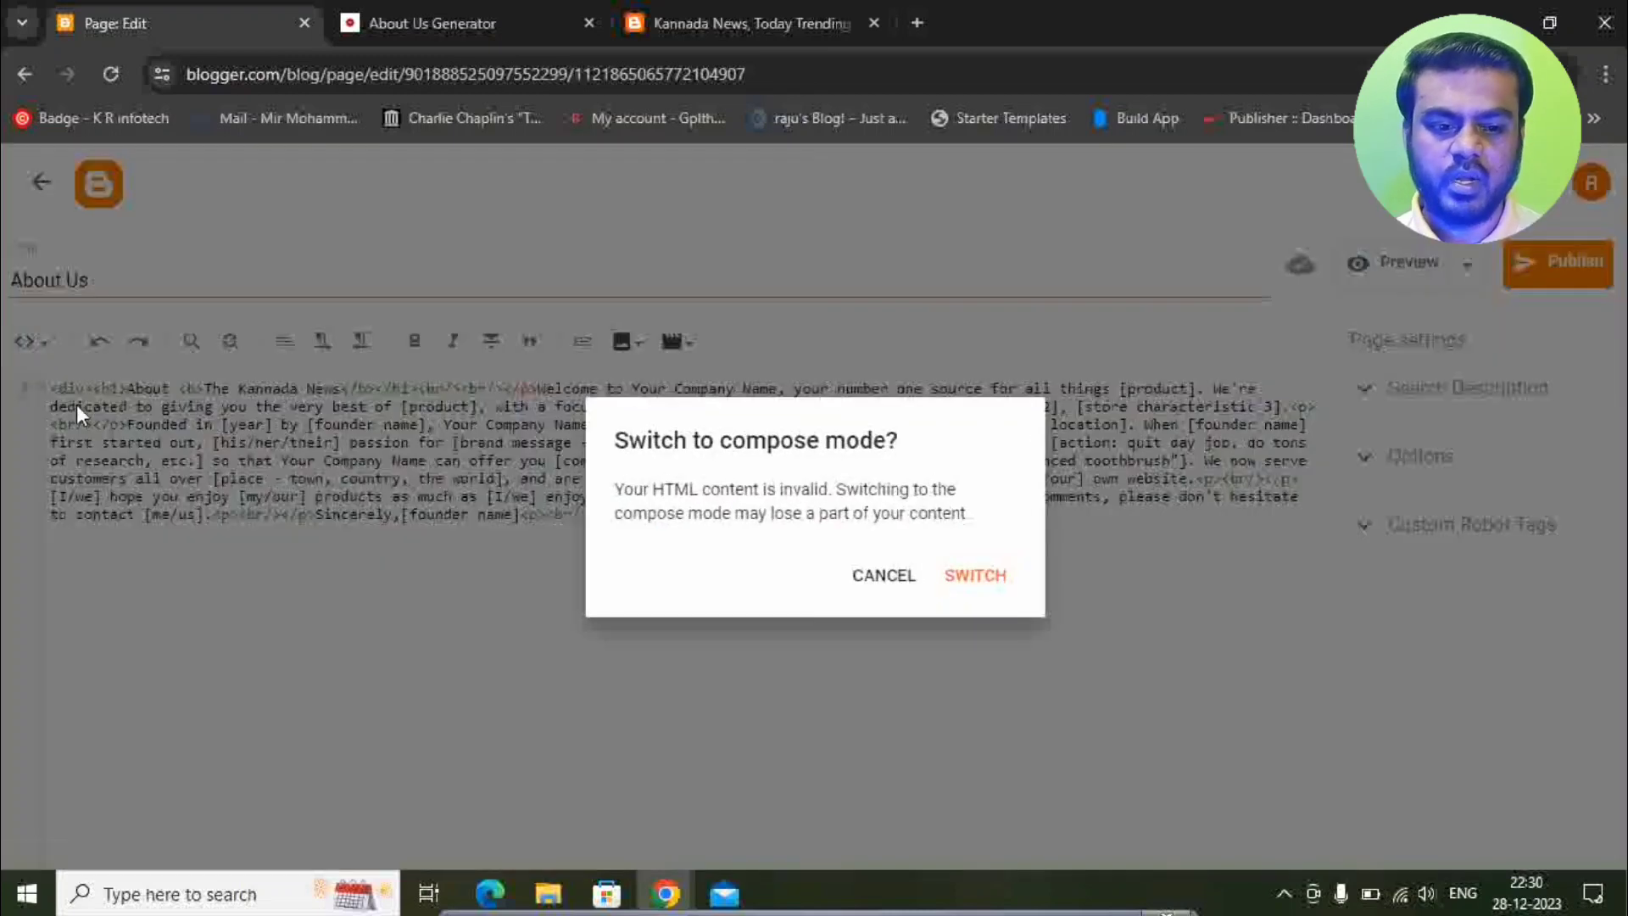
pyautogui.click(971, 574)
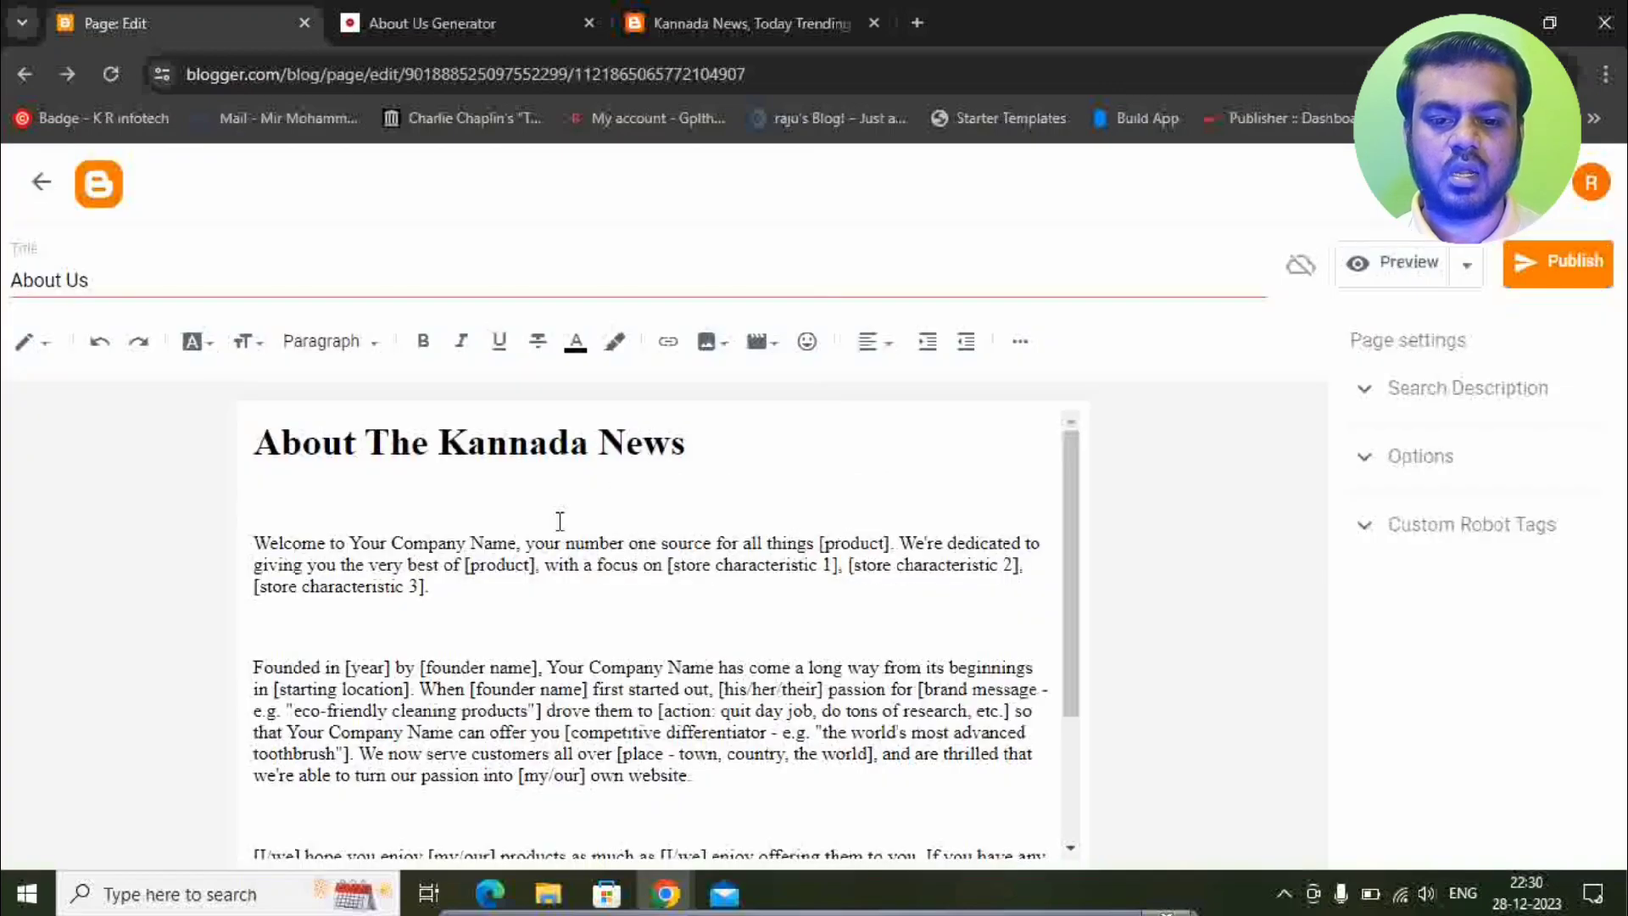
pyautogui.scroll(-3, 581, 484)
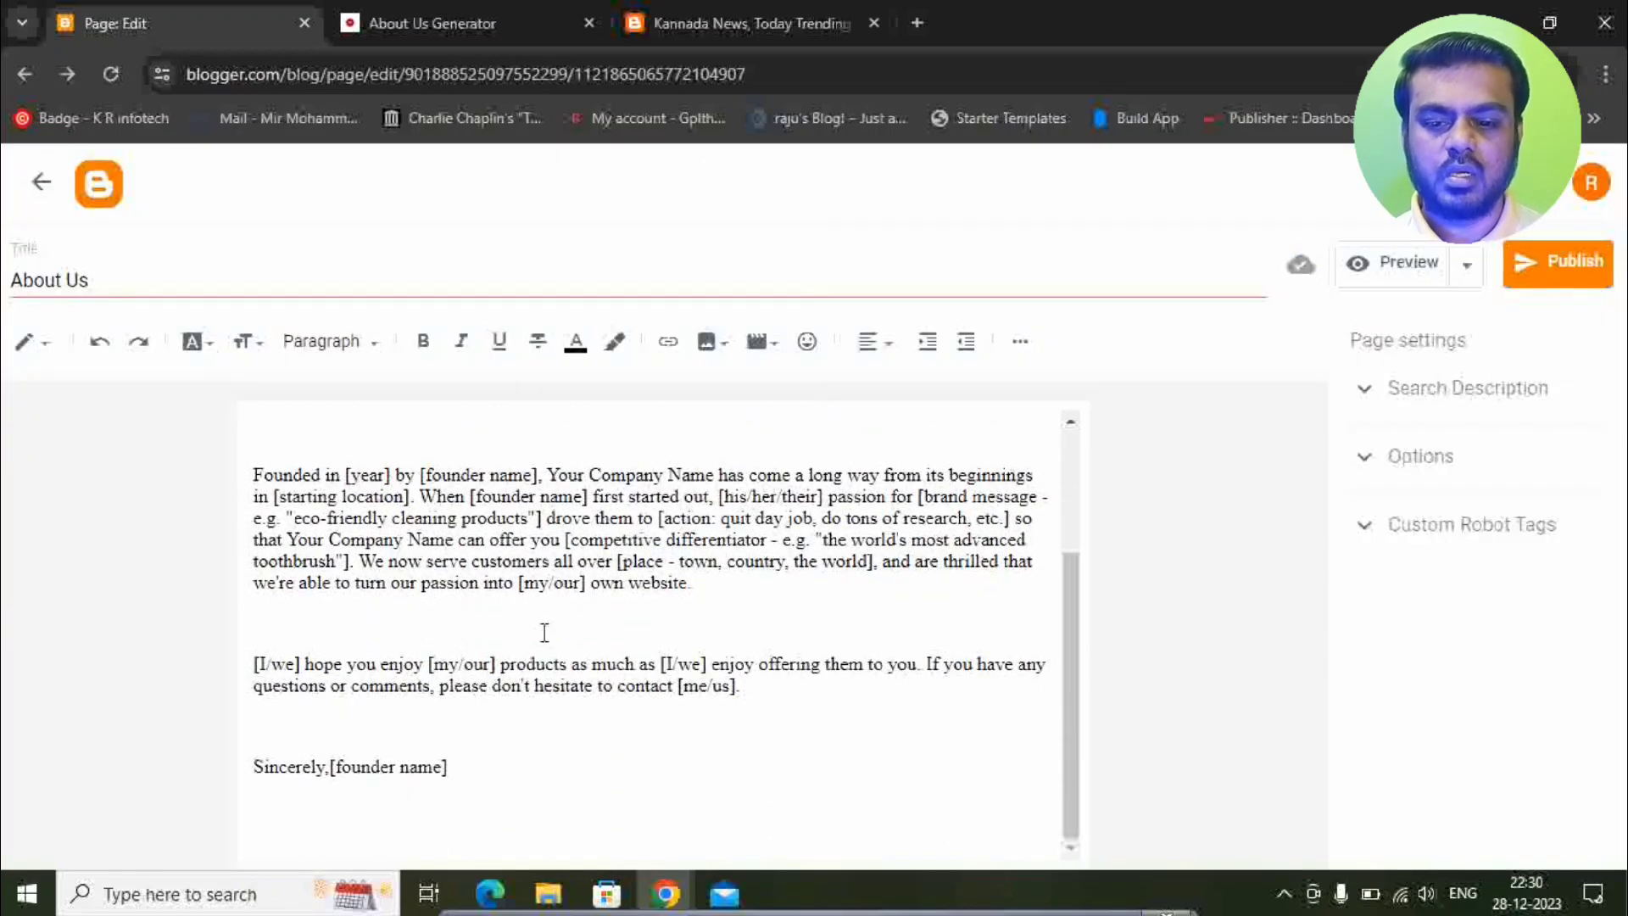
pyautogui.scroll(3, 545, 628)
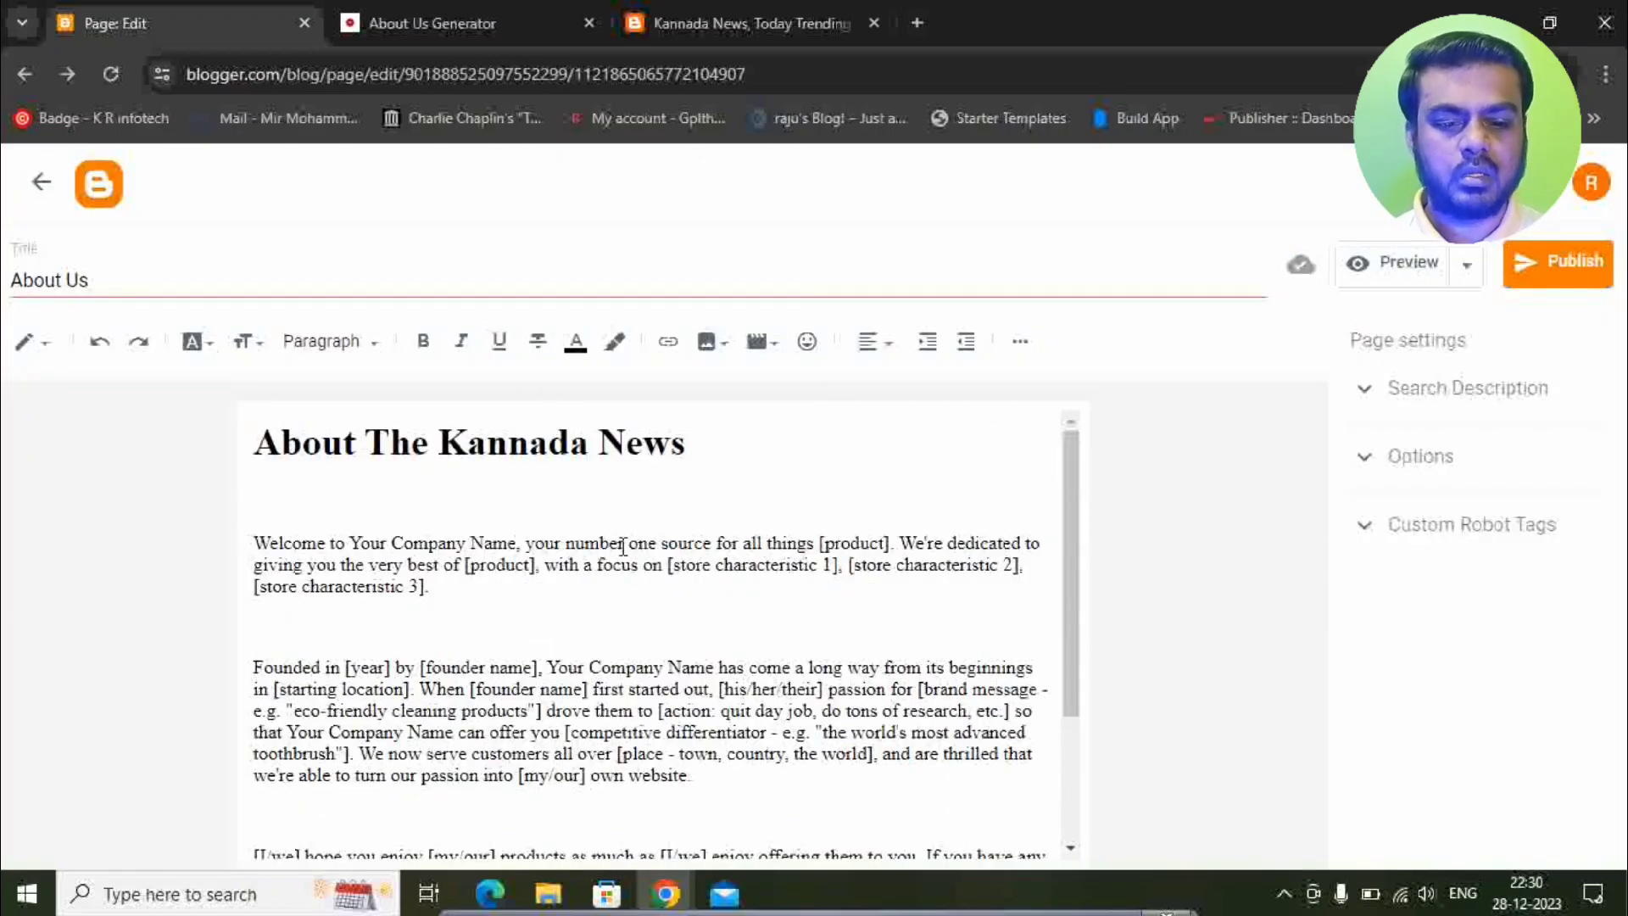
# Replace Company Name with 'Kannada News' and both [product] placeholders with 'News'.
pyautogui.click(411, 543)
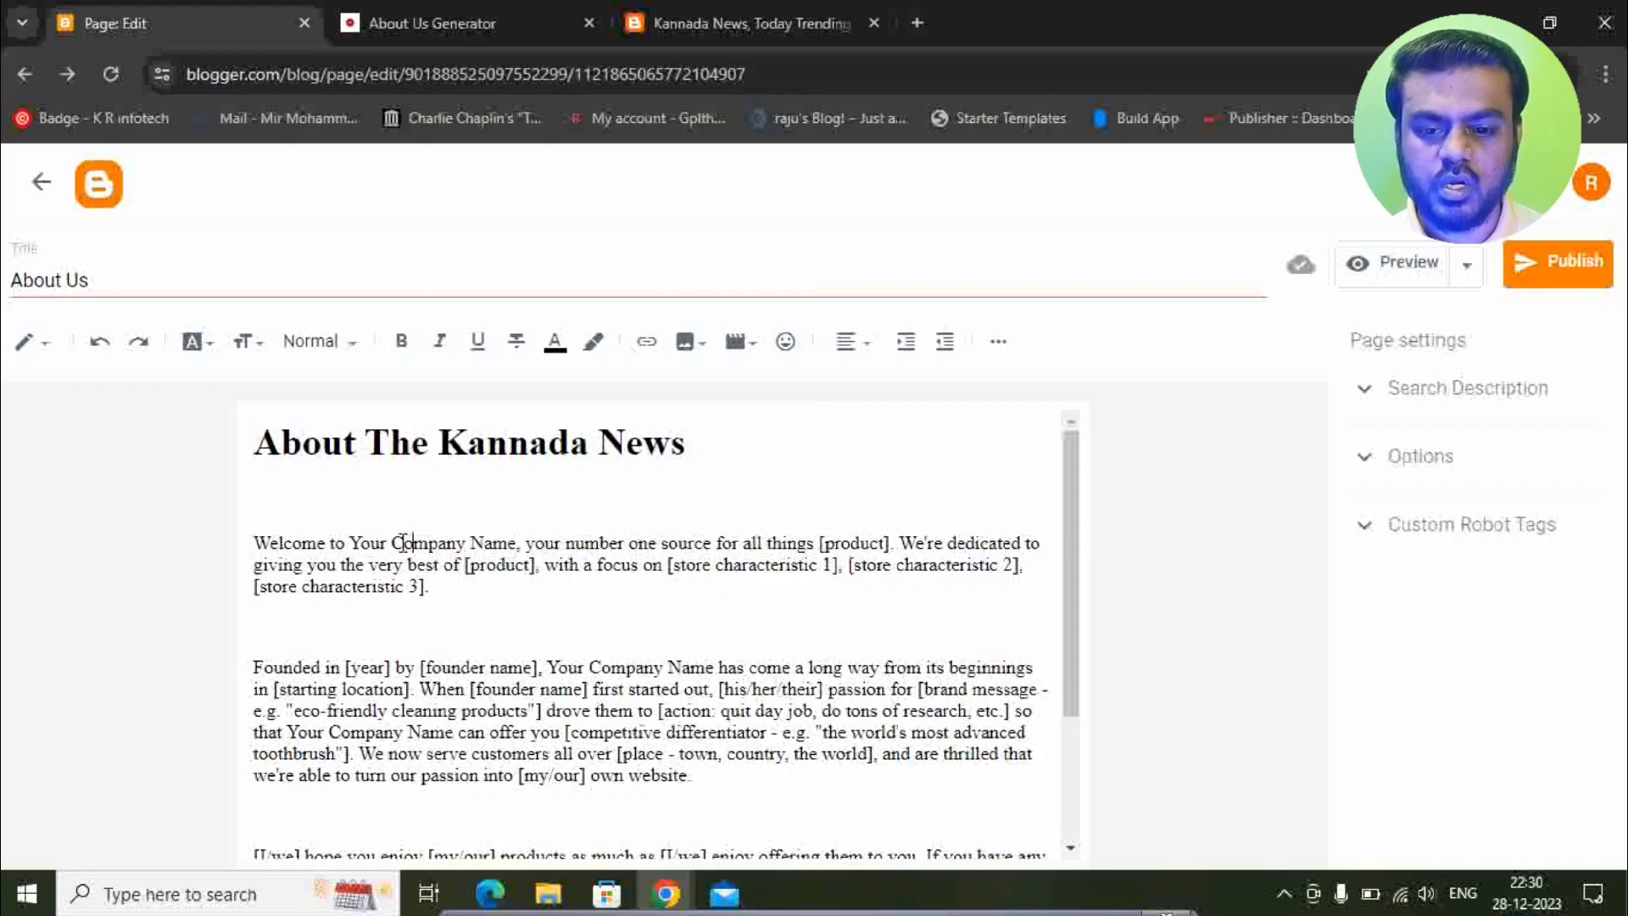
pyautogui.moveTo(392, 542); pyautogui.dragTo(519, 543)
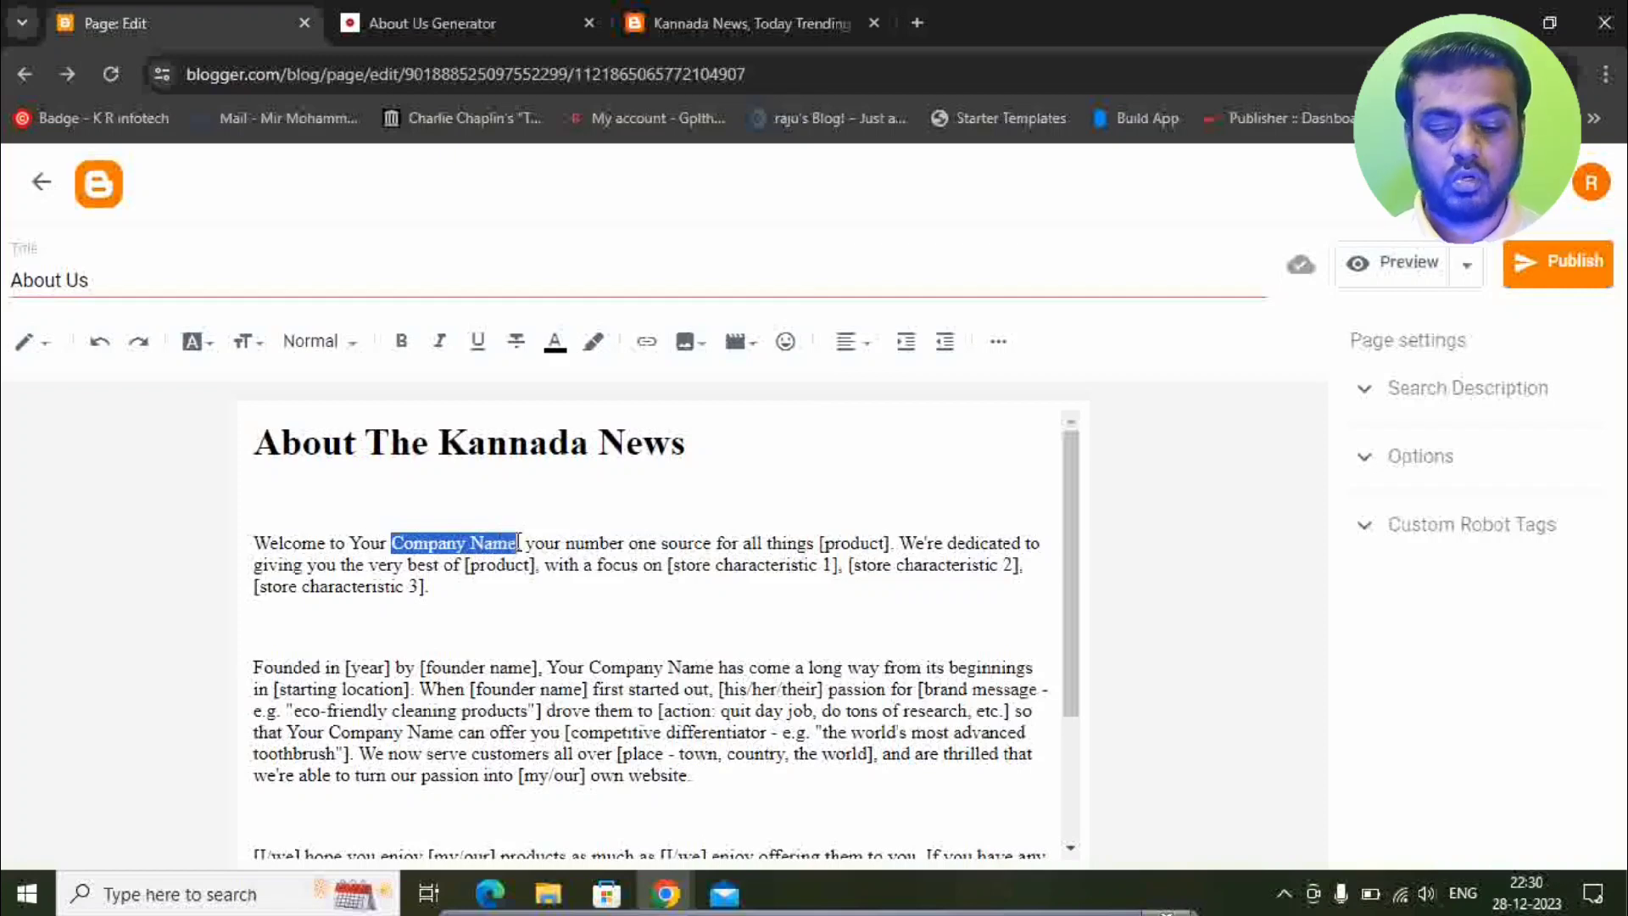
pyautogui.write('Kannada N')
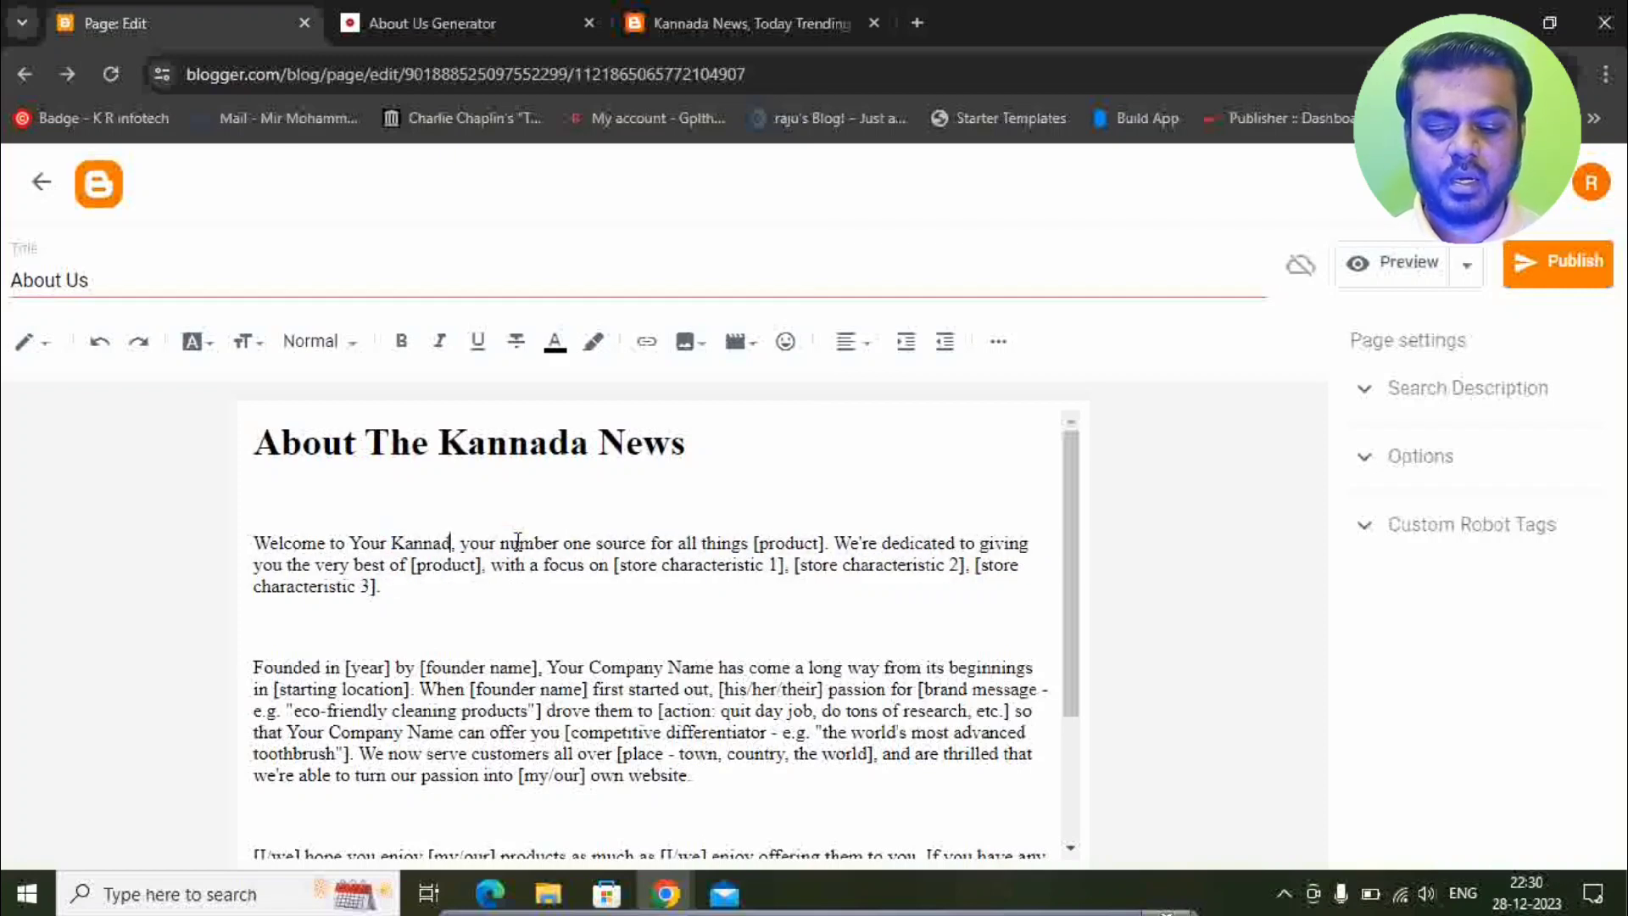
pyautogui.write('ews')
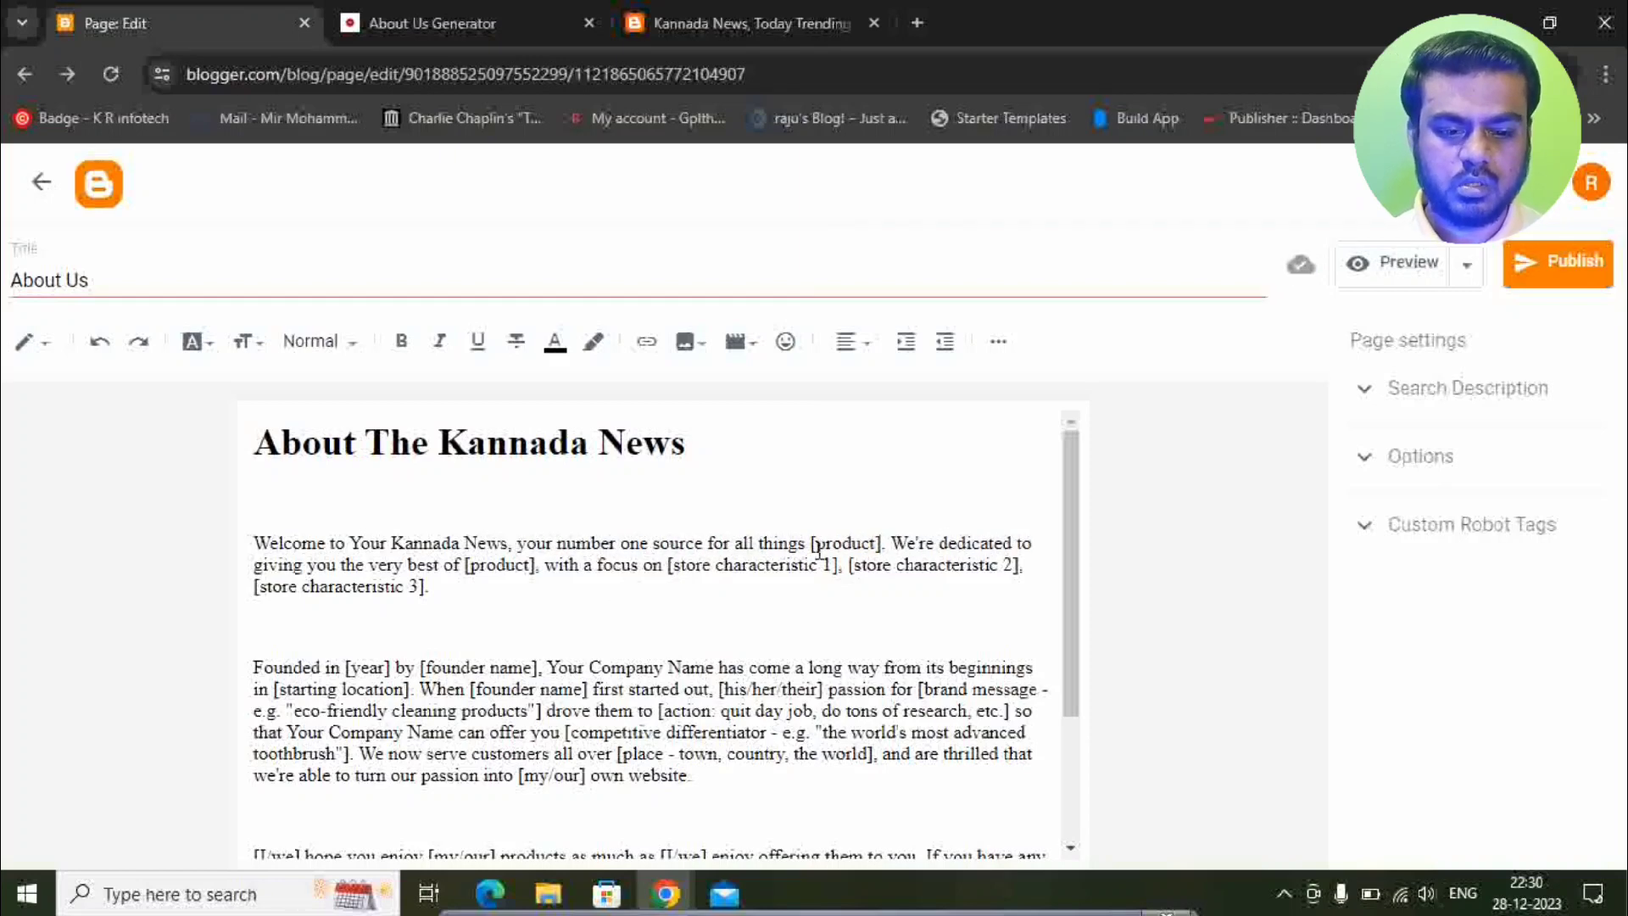
pyautogui.moveTo(814, 543); pyautogui.dragTo(887, 543)
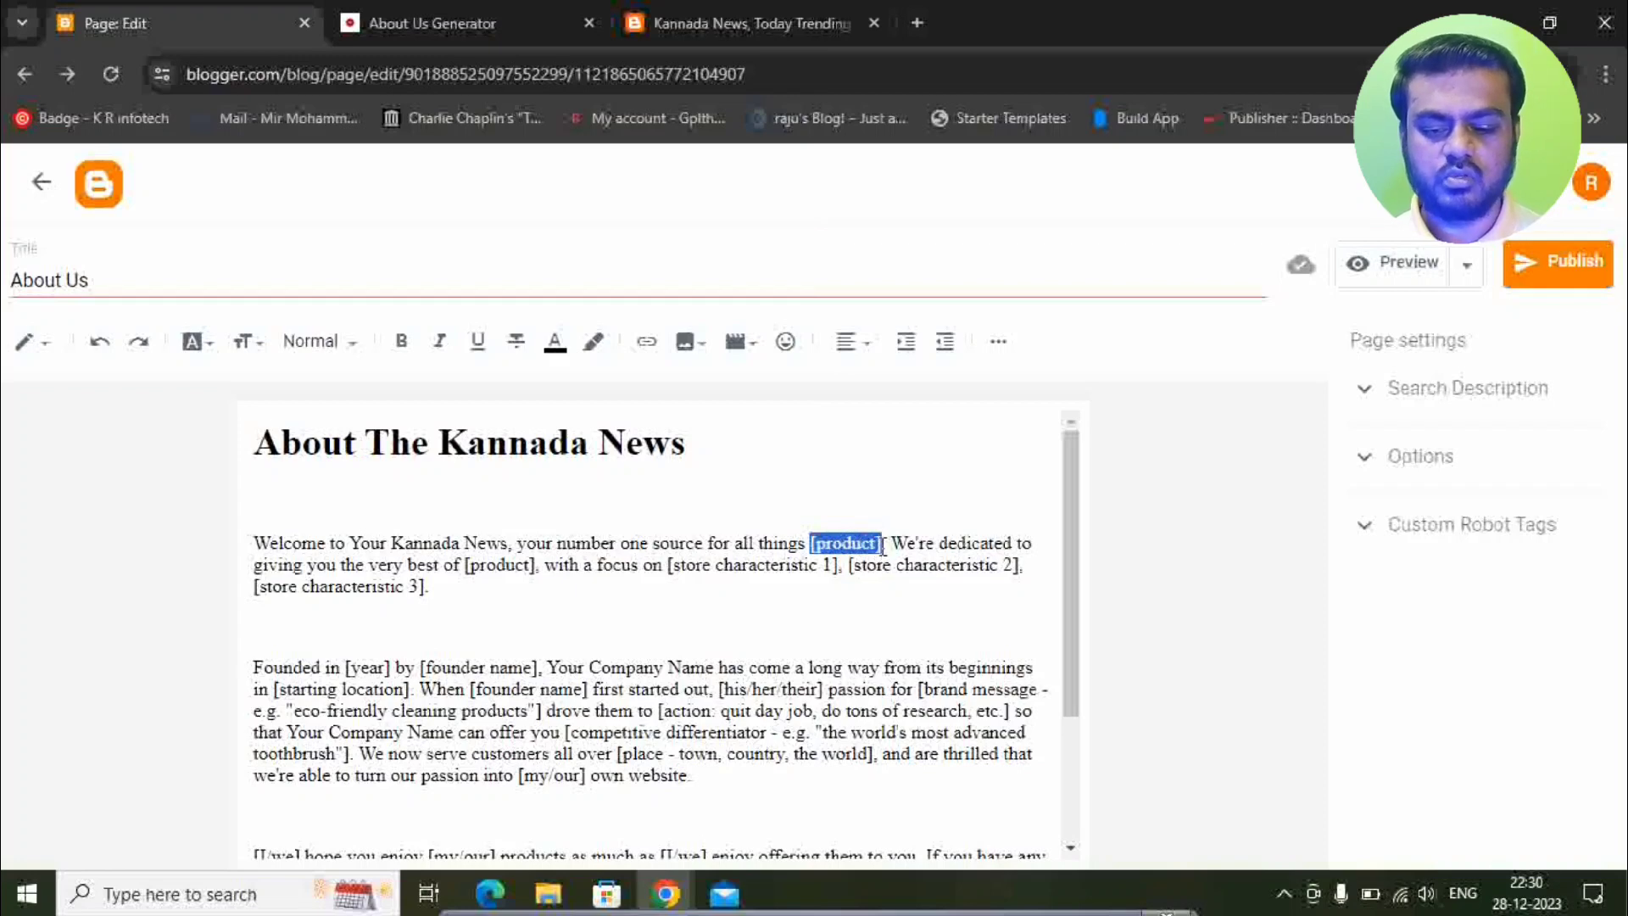
pyautogui.write('News')
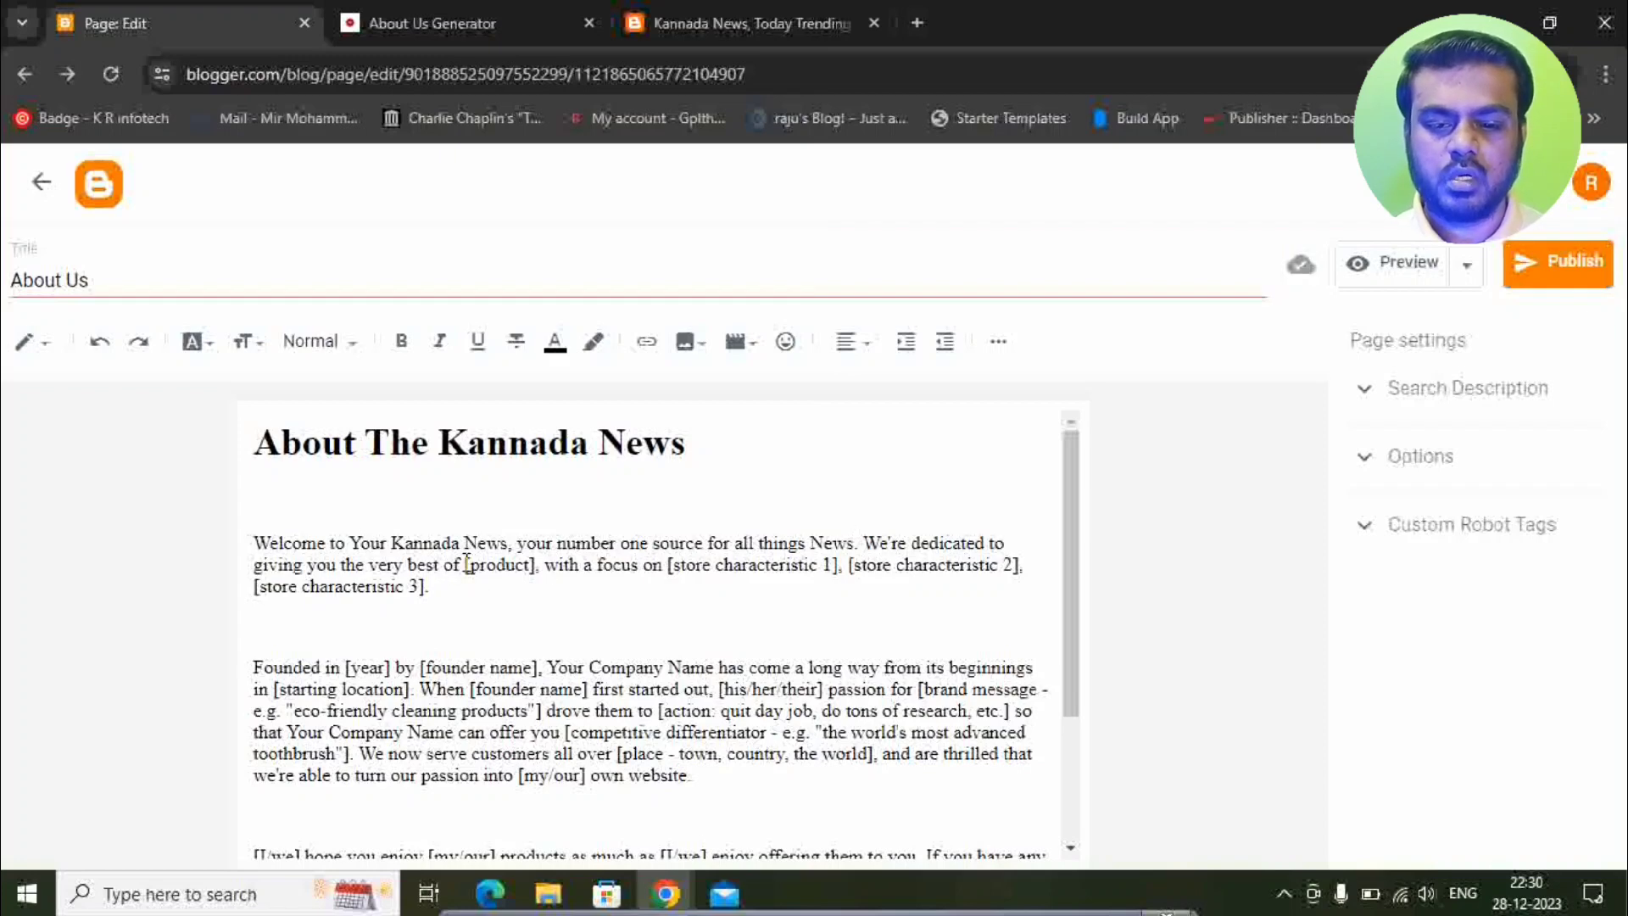
pyautogui.moveTo(466, 564); pyautogui.dragTo(532, 566)
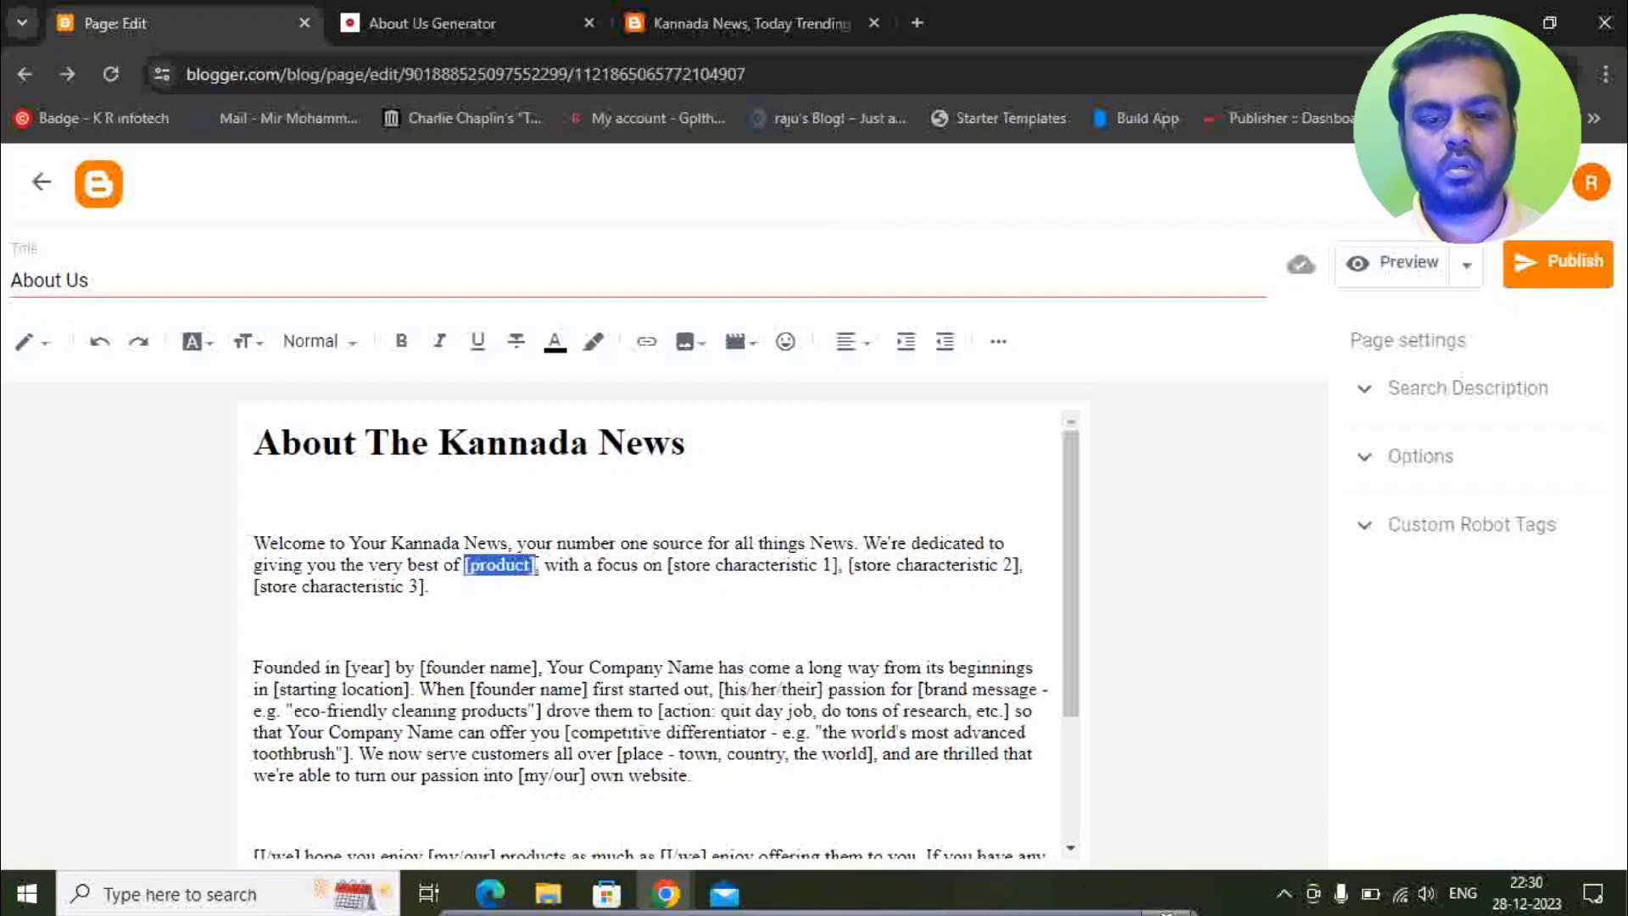
pyautogui.write('News')
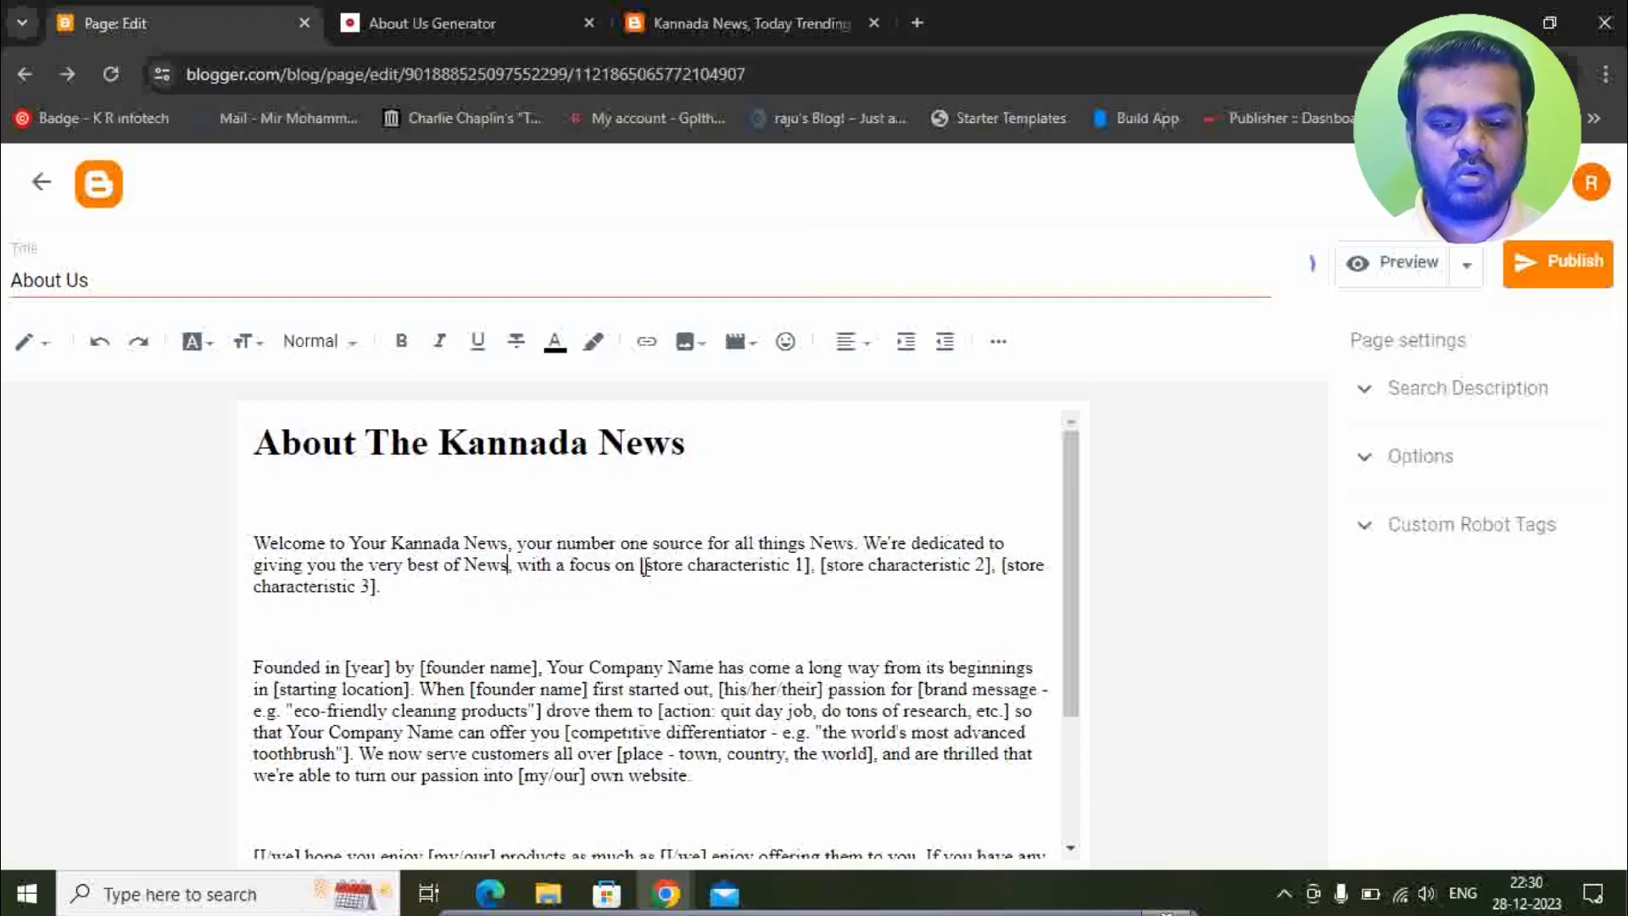
# Delete the store characteristic placeholders and set the founding year to 2023.
pyautogui.moveTo(645, 564); pyautogui.dragTo(681, 598)
pyautogui.press('BackSpace')
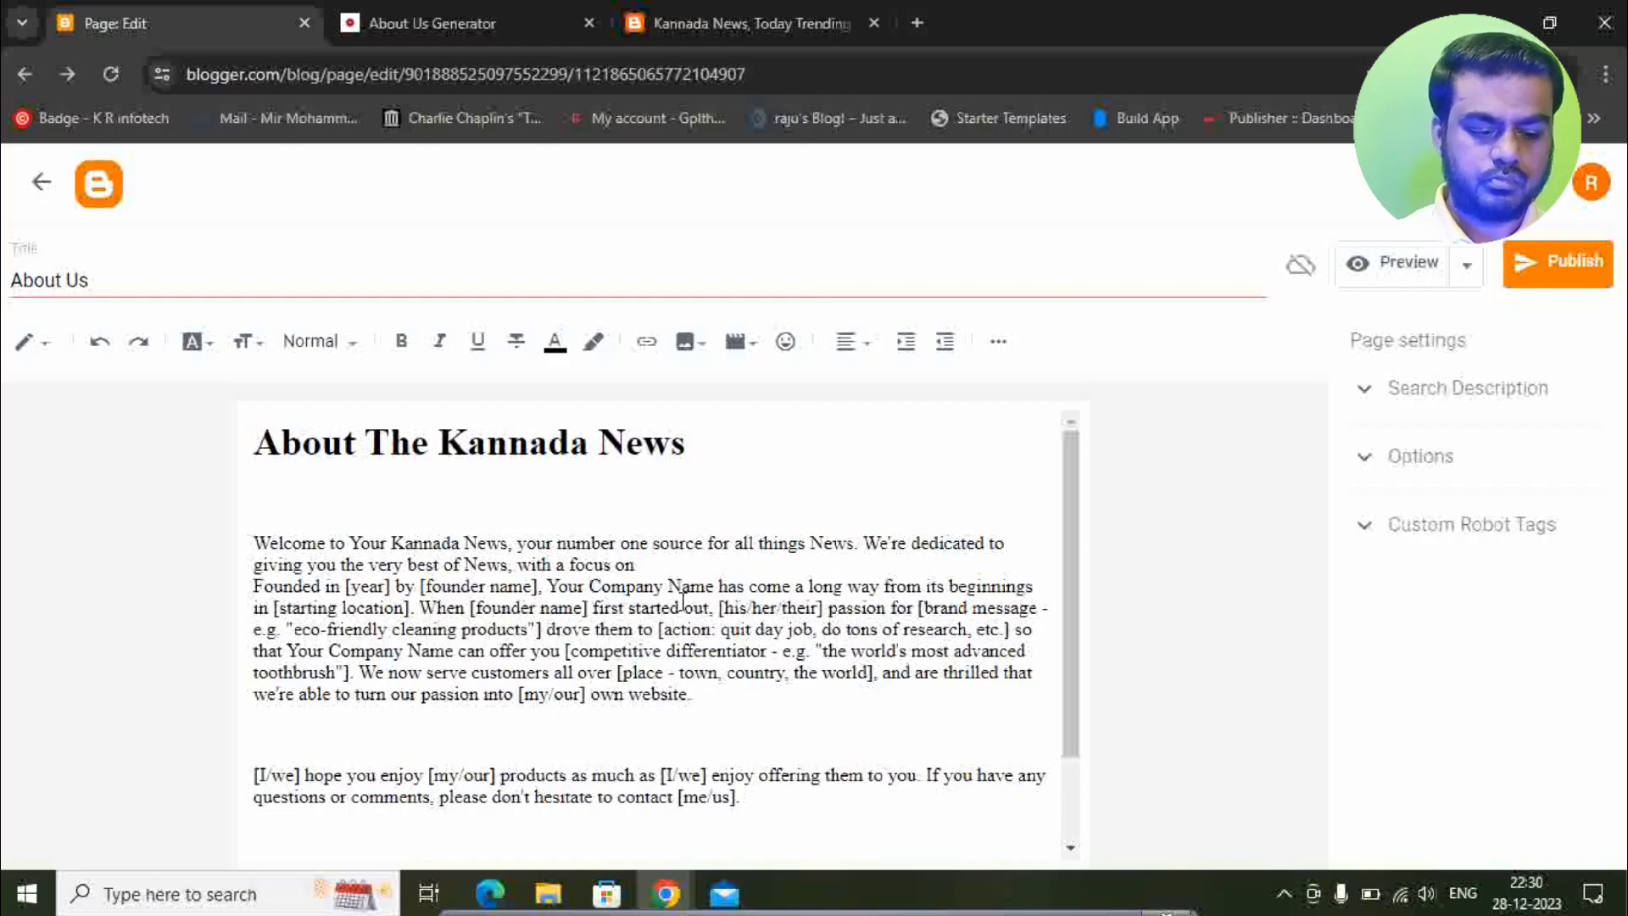
pyautogui.press('Return')
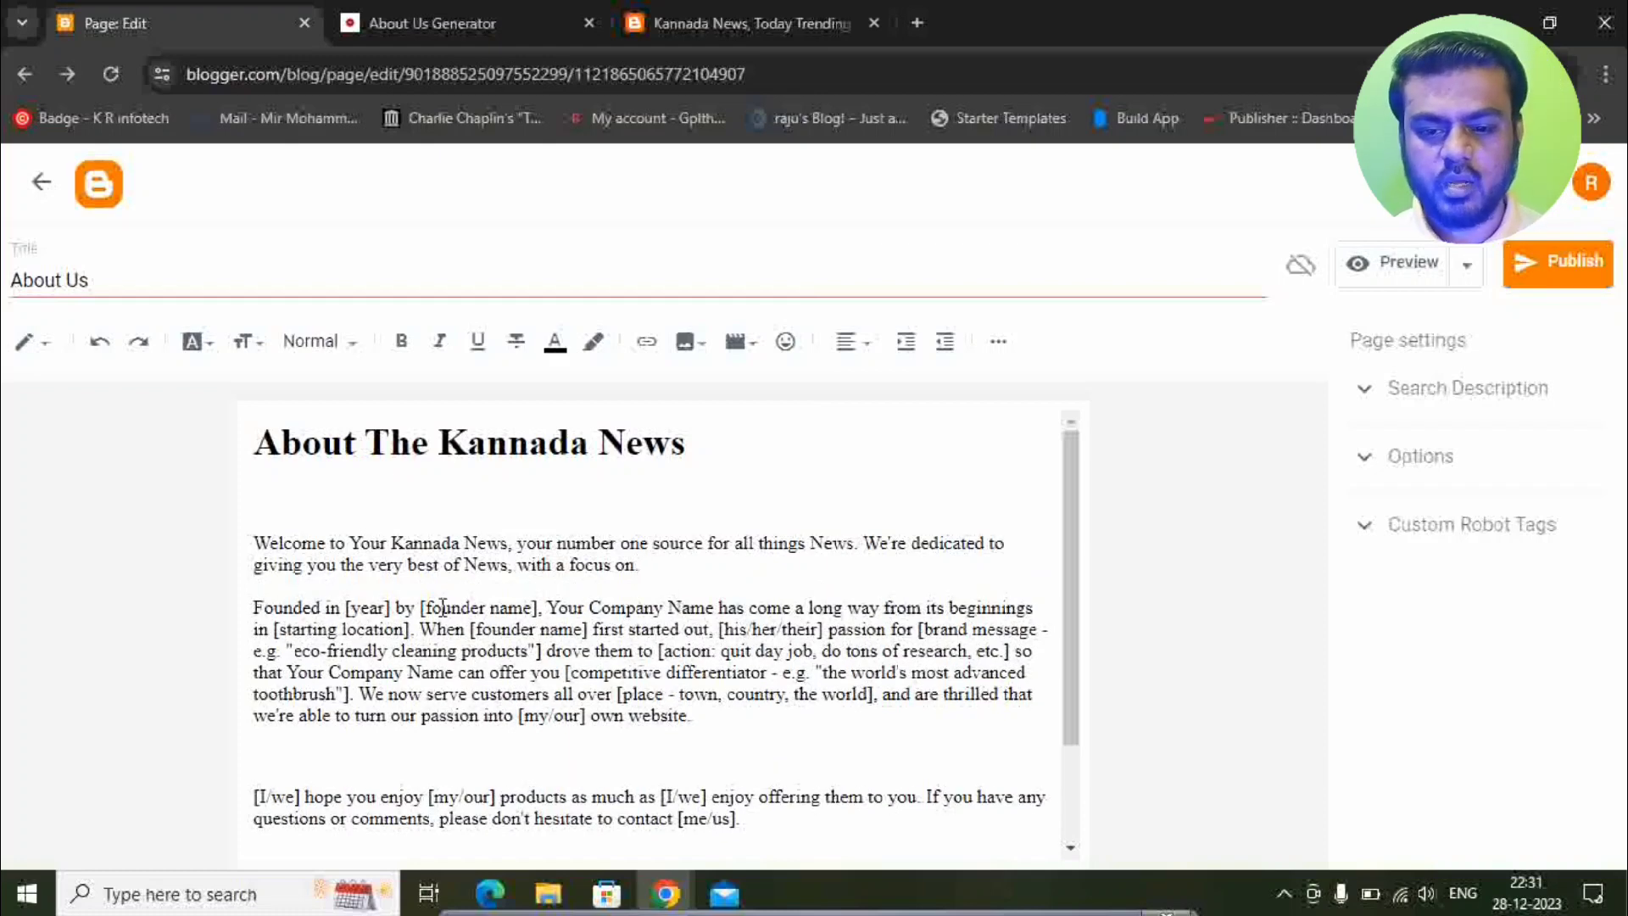
pyautogui.moveTo(346, 608); pyautogui.dragTo(395, 608)
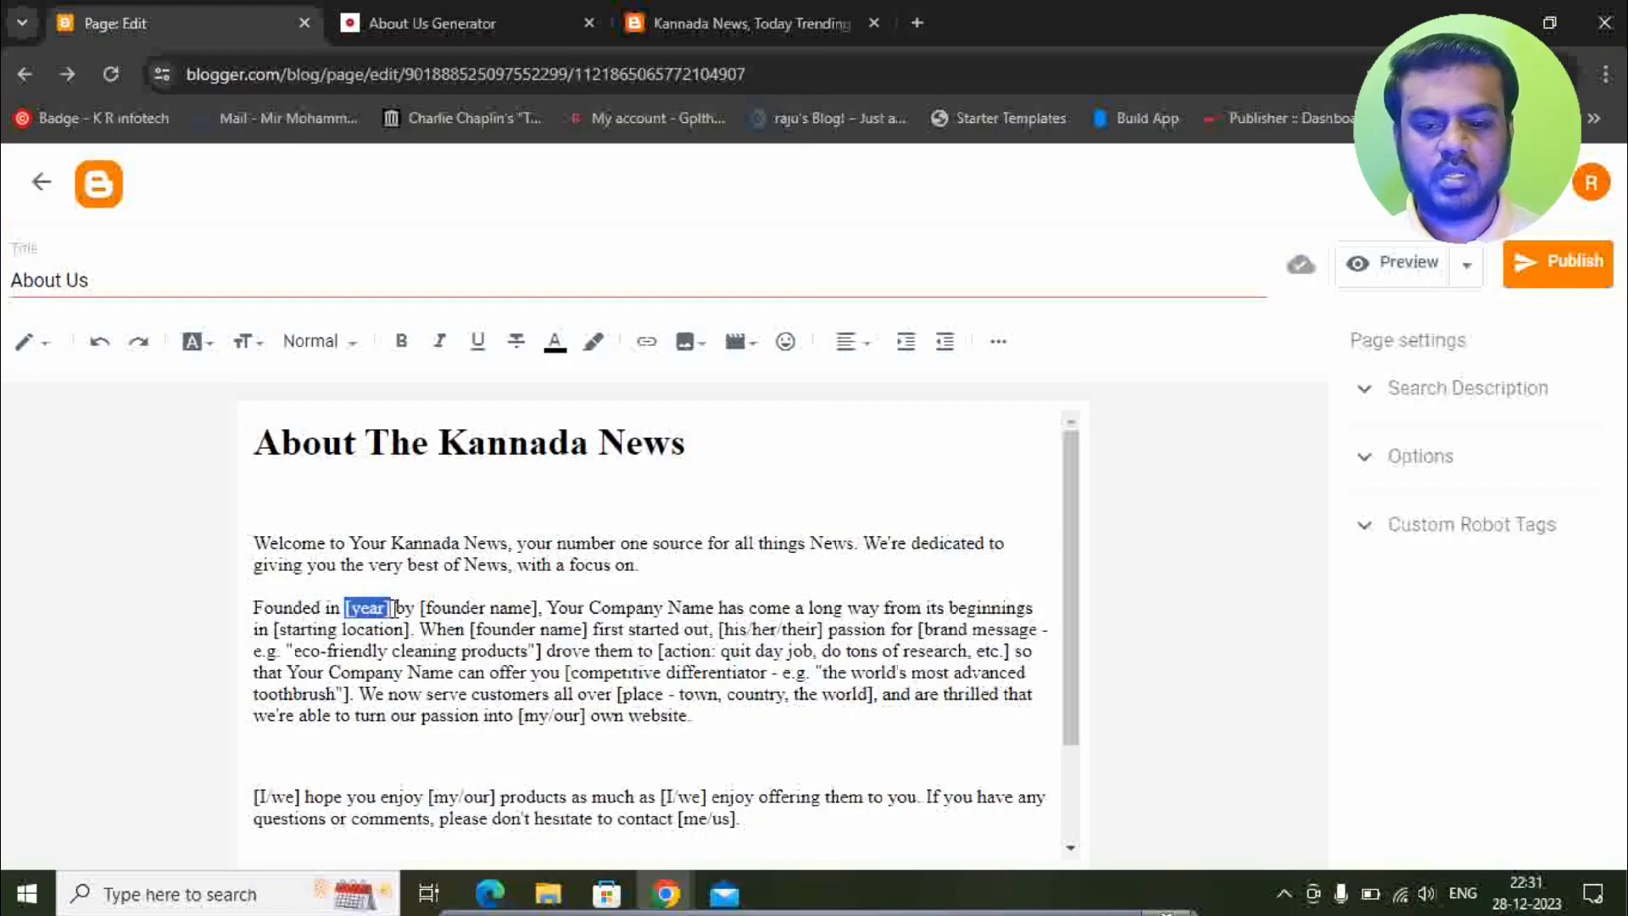
pyautogui.write('2023')
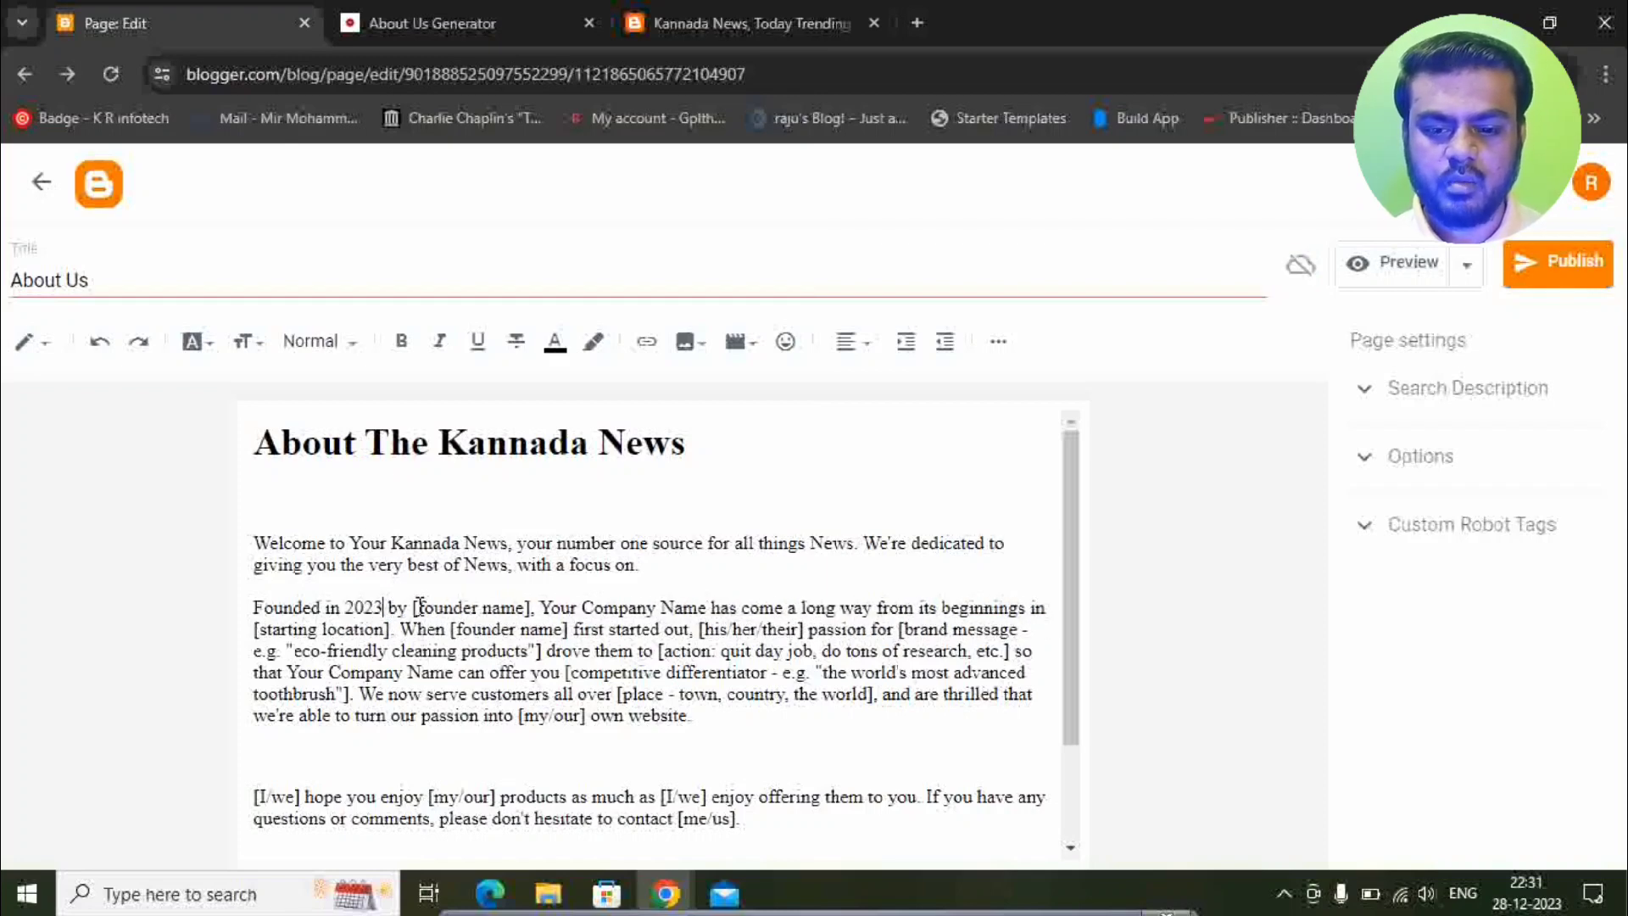
# Set the founder name to 'Raju' and the starting location to 'Bengaluru'.
pyautogui.moveTo(413, 608); pyautogui.dragTo(530, 610)
pyautogui.write('Raju')
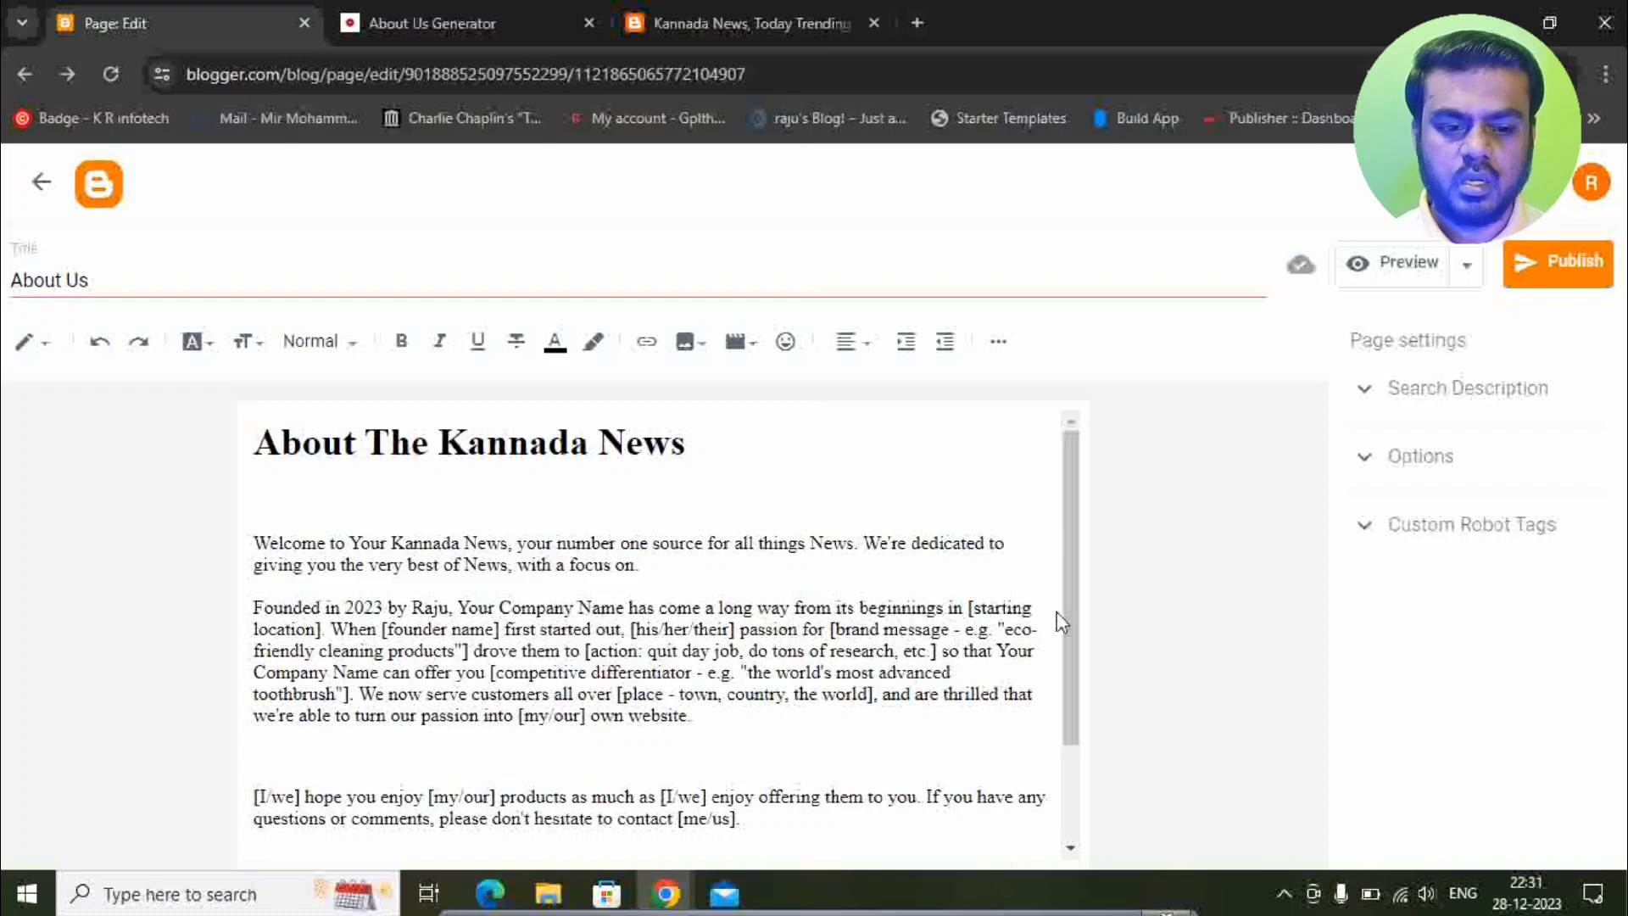
pyautogui.moveTo(971, 605); pyautogui.dragTo(320, 632)
pyautogui.press('BackSpace')
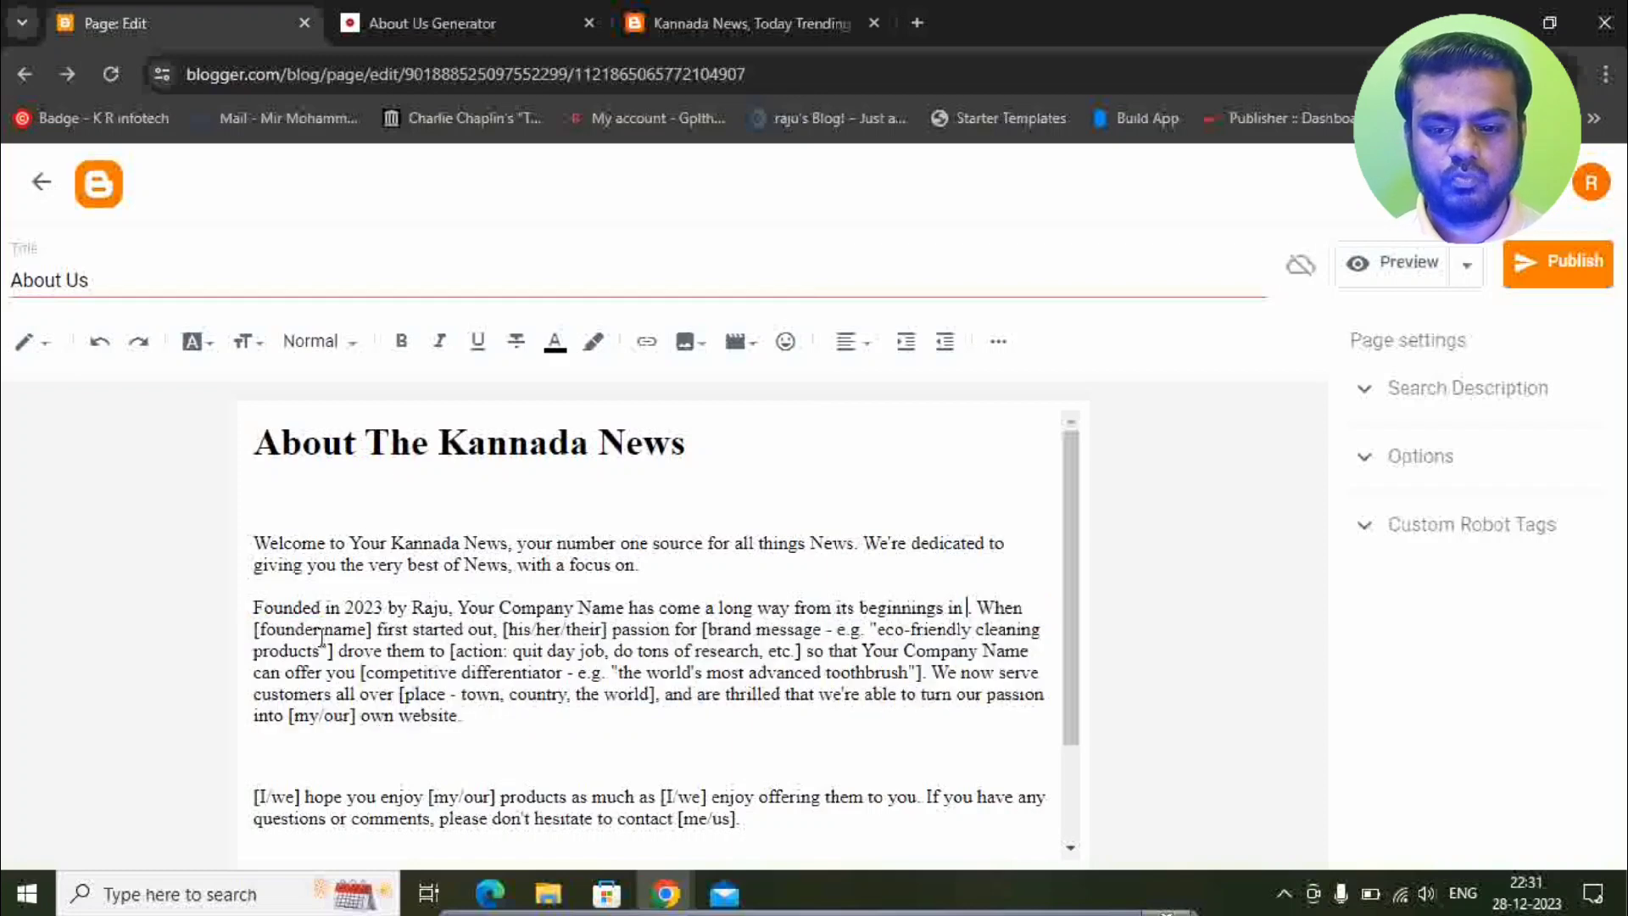
pyautogui.press('Delete')
pyautogui.write('Ben ')
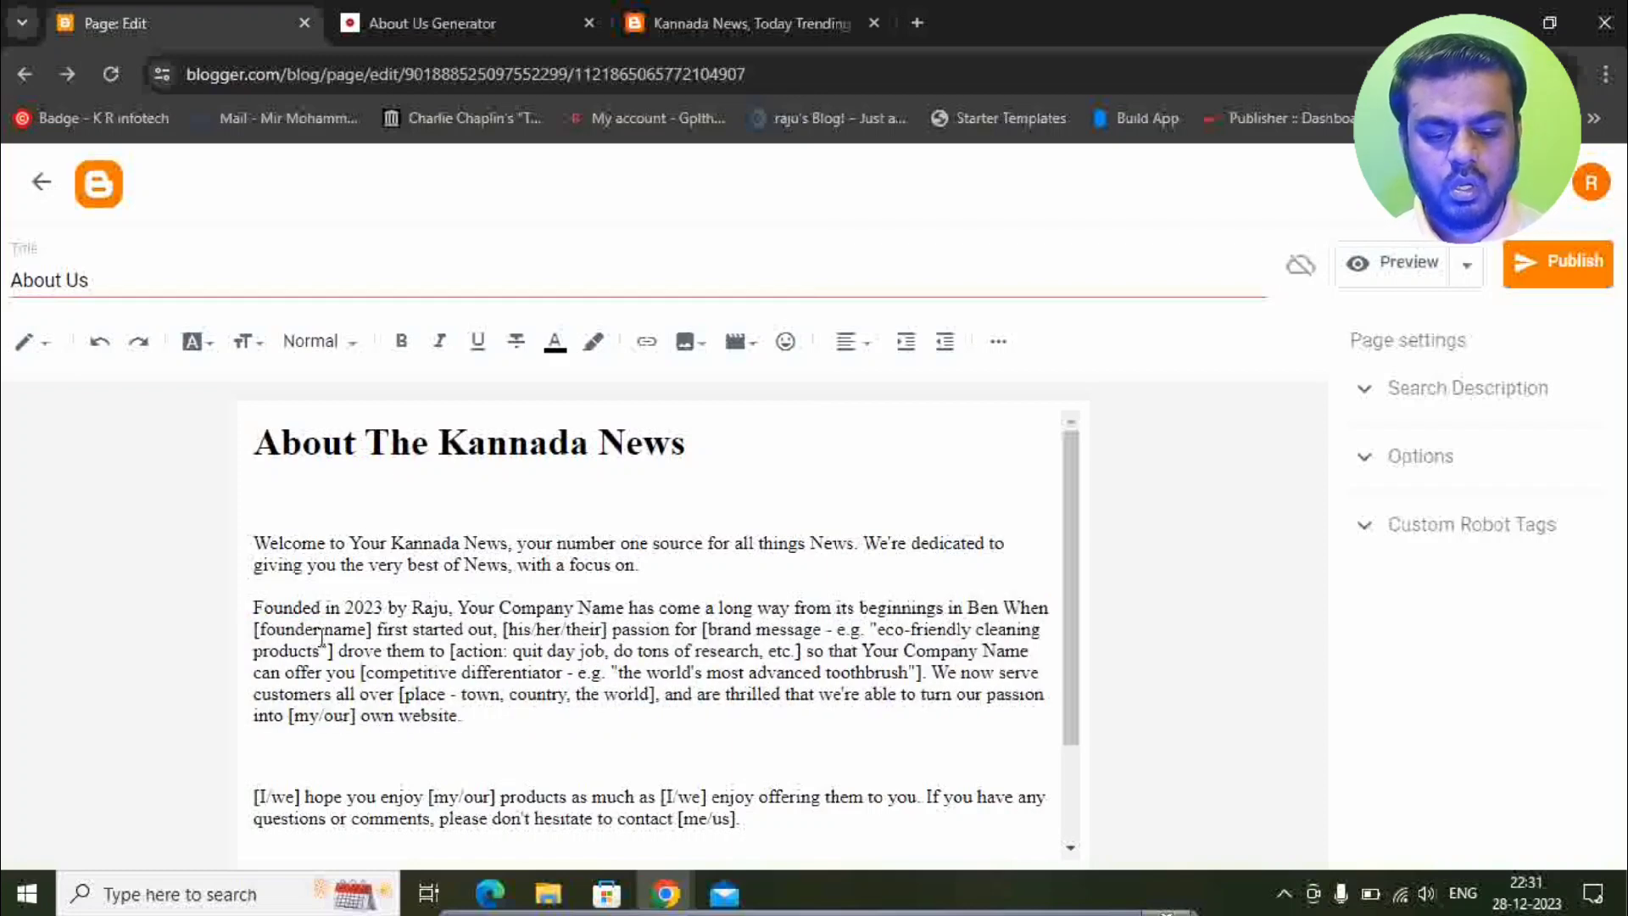
pyautogui.write('galur')
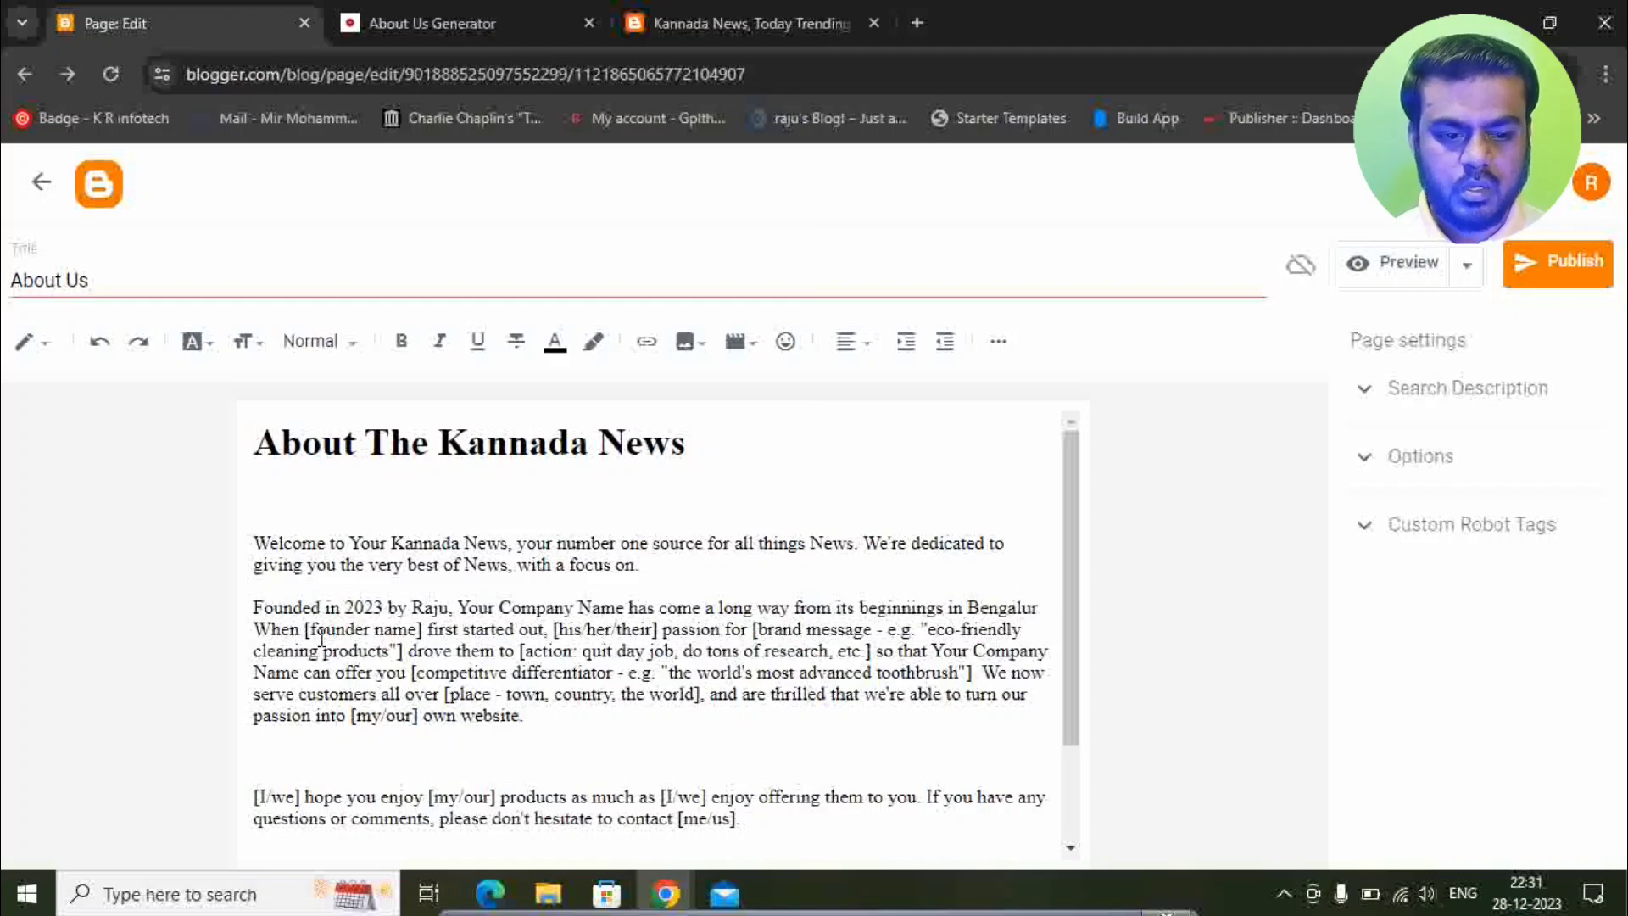
pyautogui.write('u')
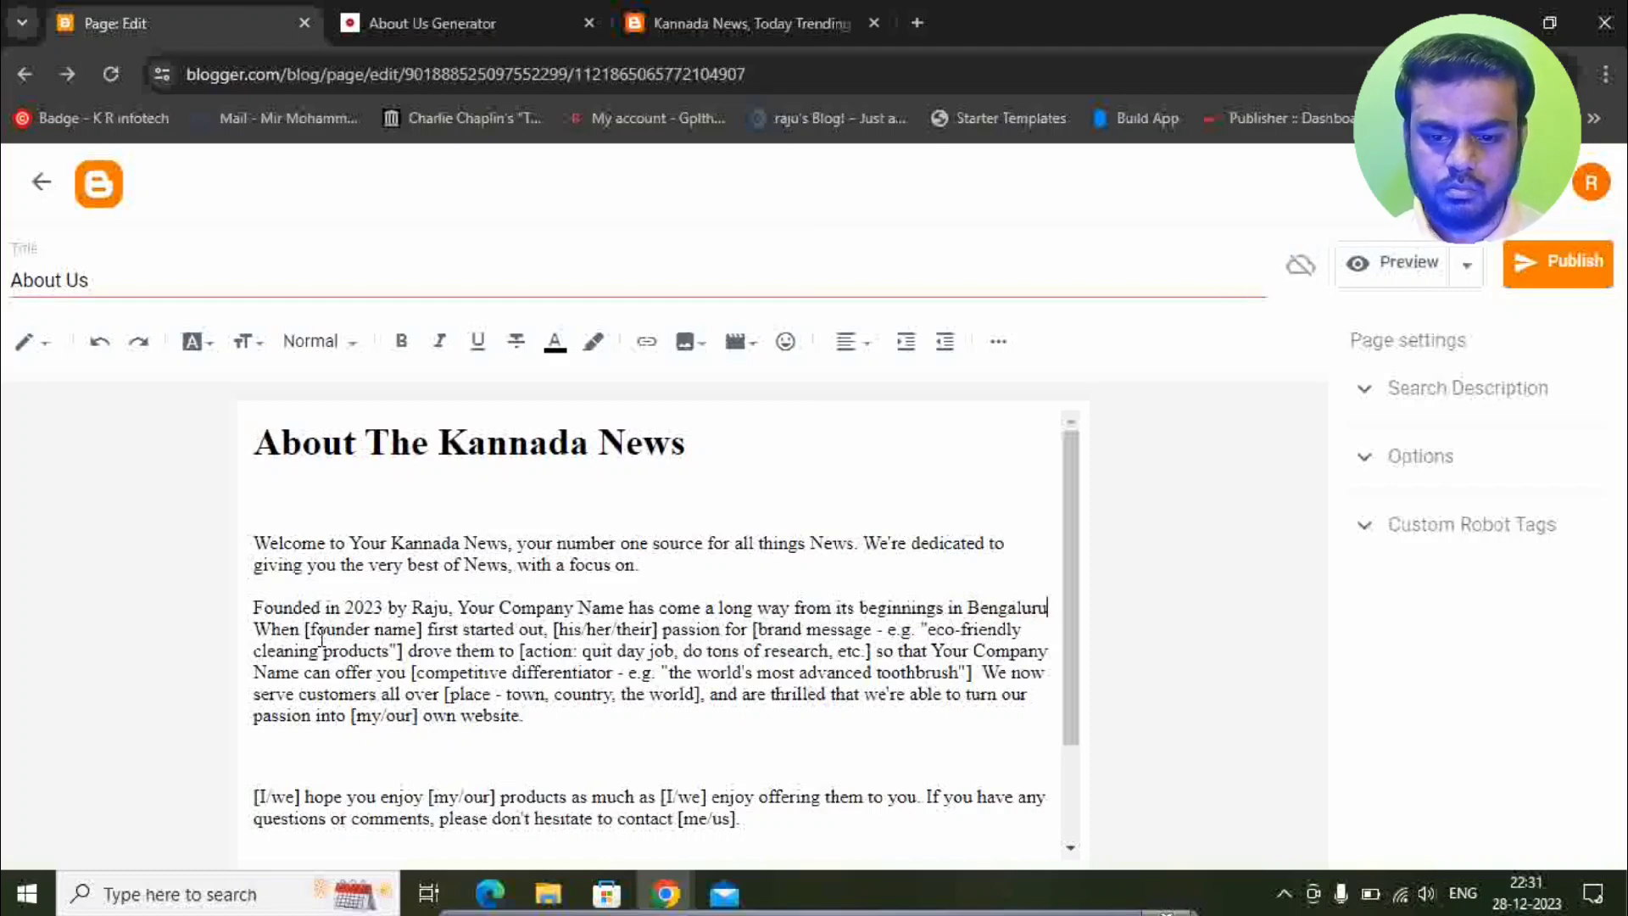
# Replace the second founder name placeholder with 'Raju' and delete the brand-message placeholder.
pyautogui.moveTo(307, 635); pyautogui.dragTo(420, 634)
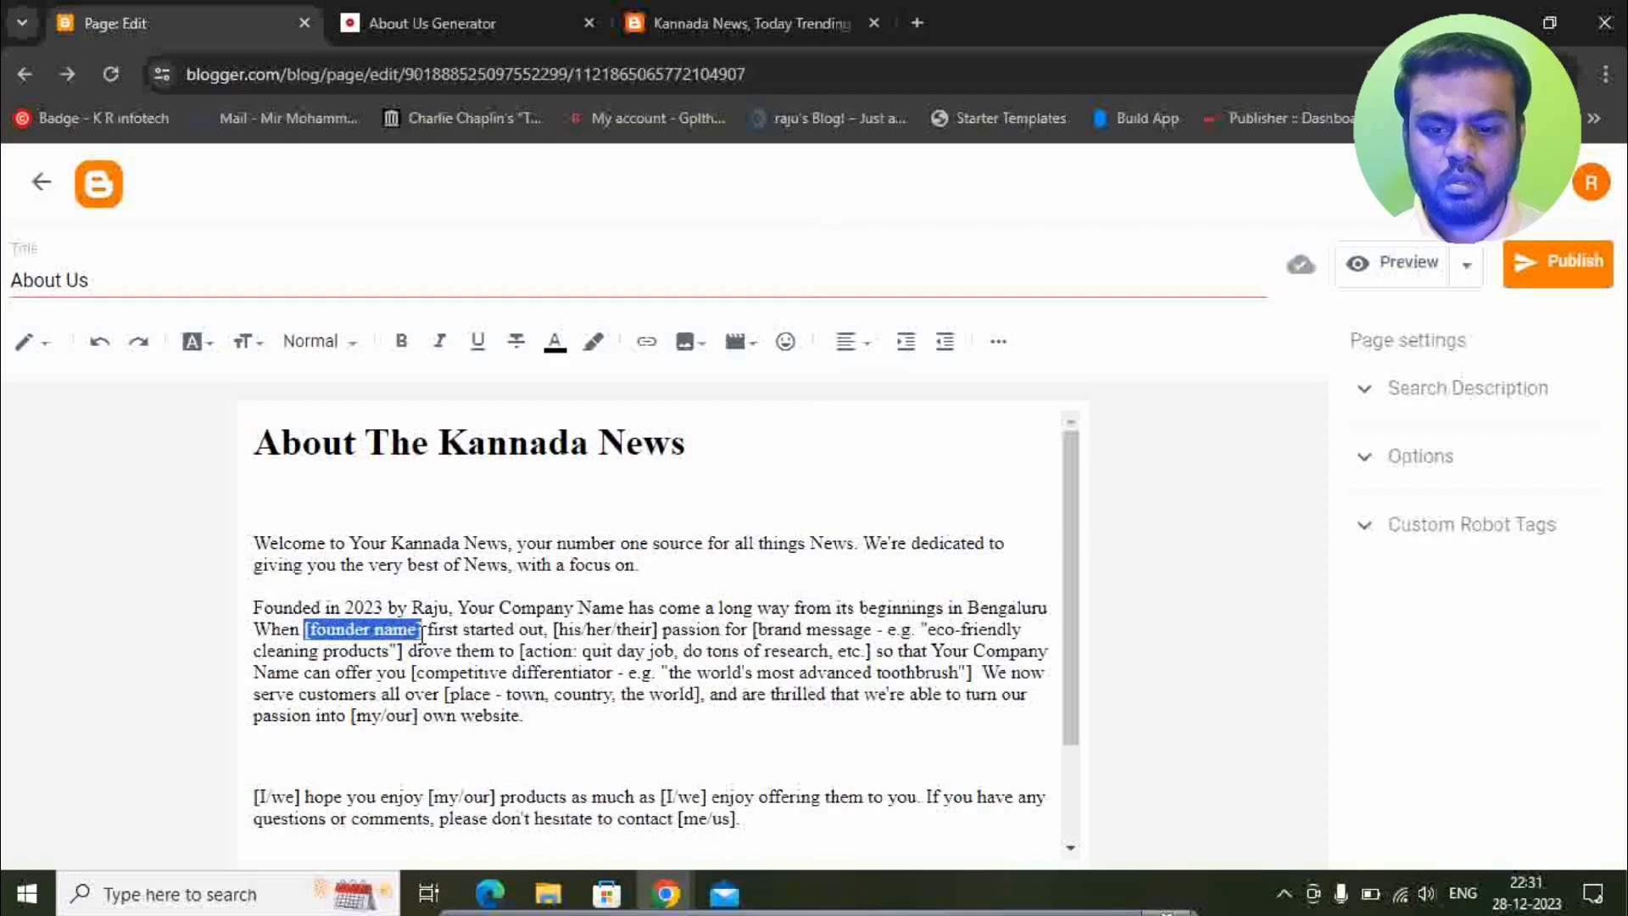
pyautogui.write('Raju')
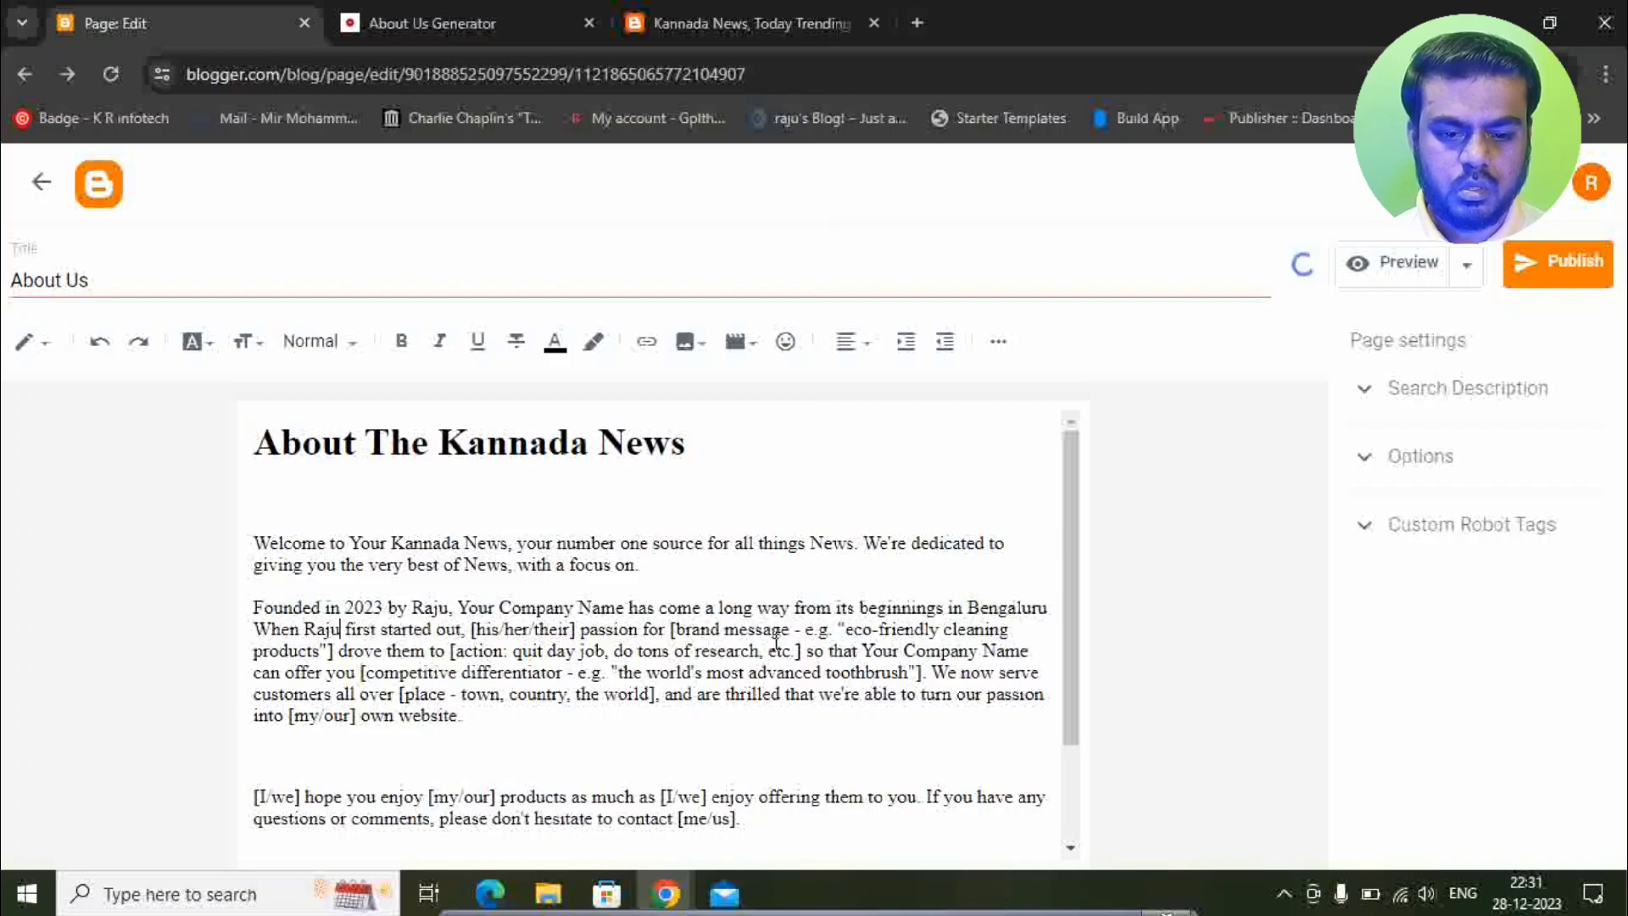
pyautogui.moveTo(670, 629); pyautogui.dragTo(329, 650)
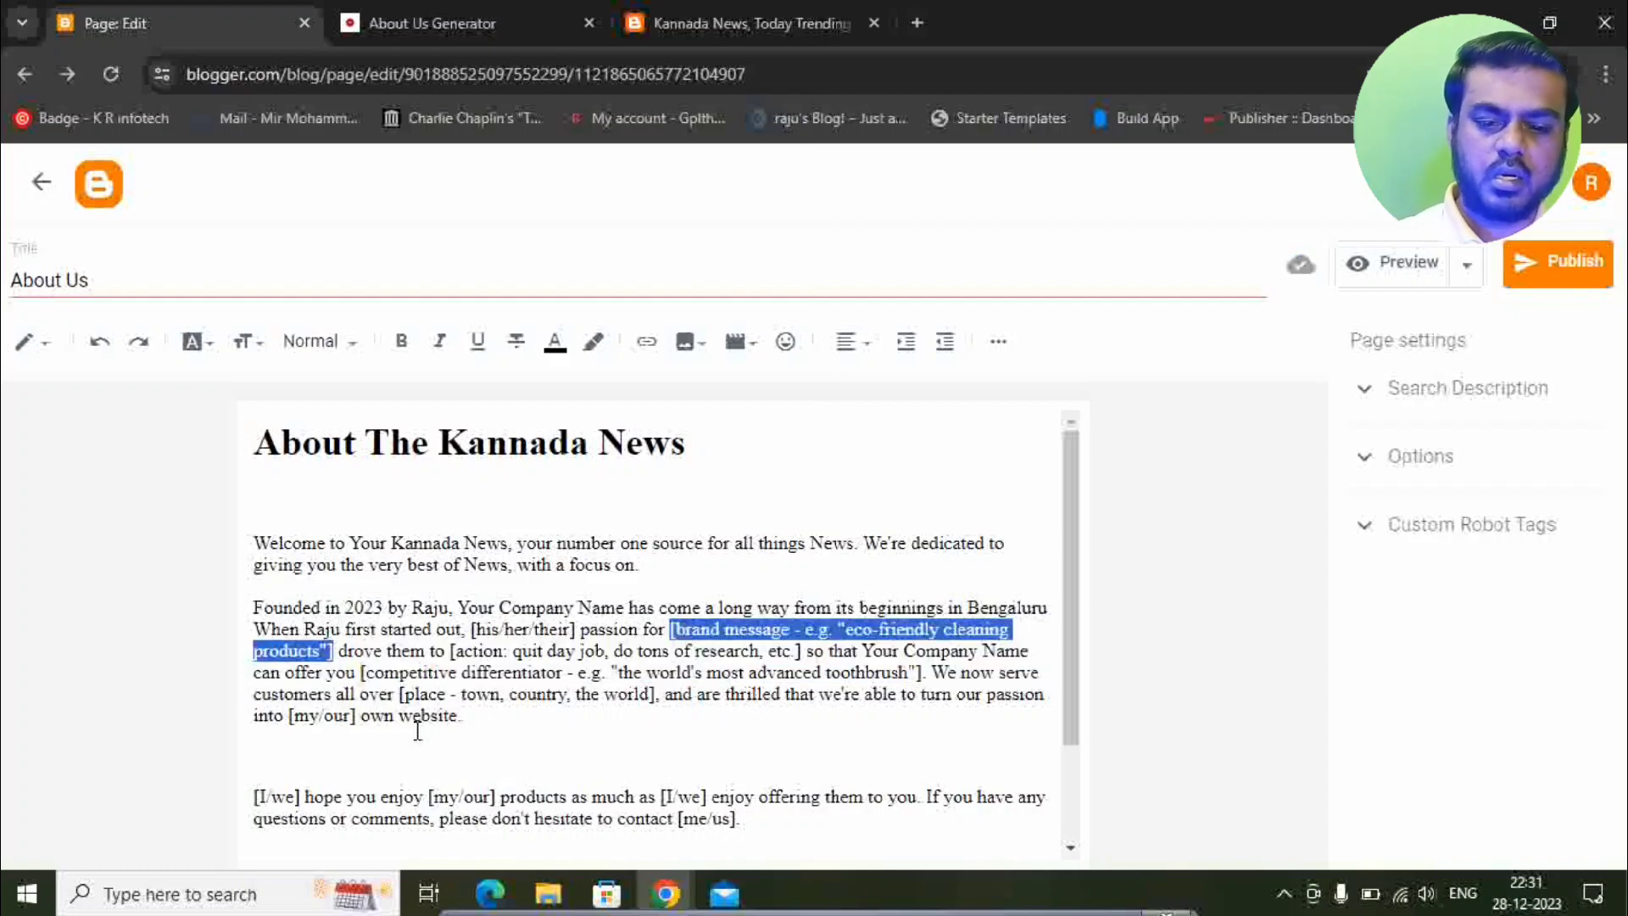
pyautogui.press('BackSpace')
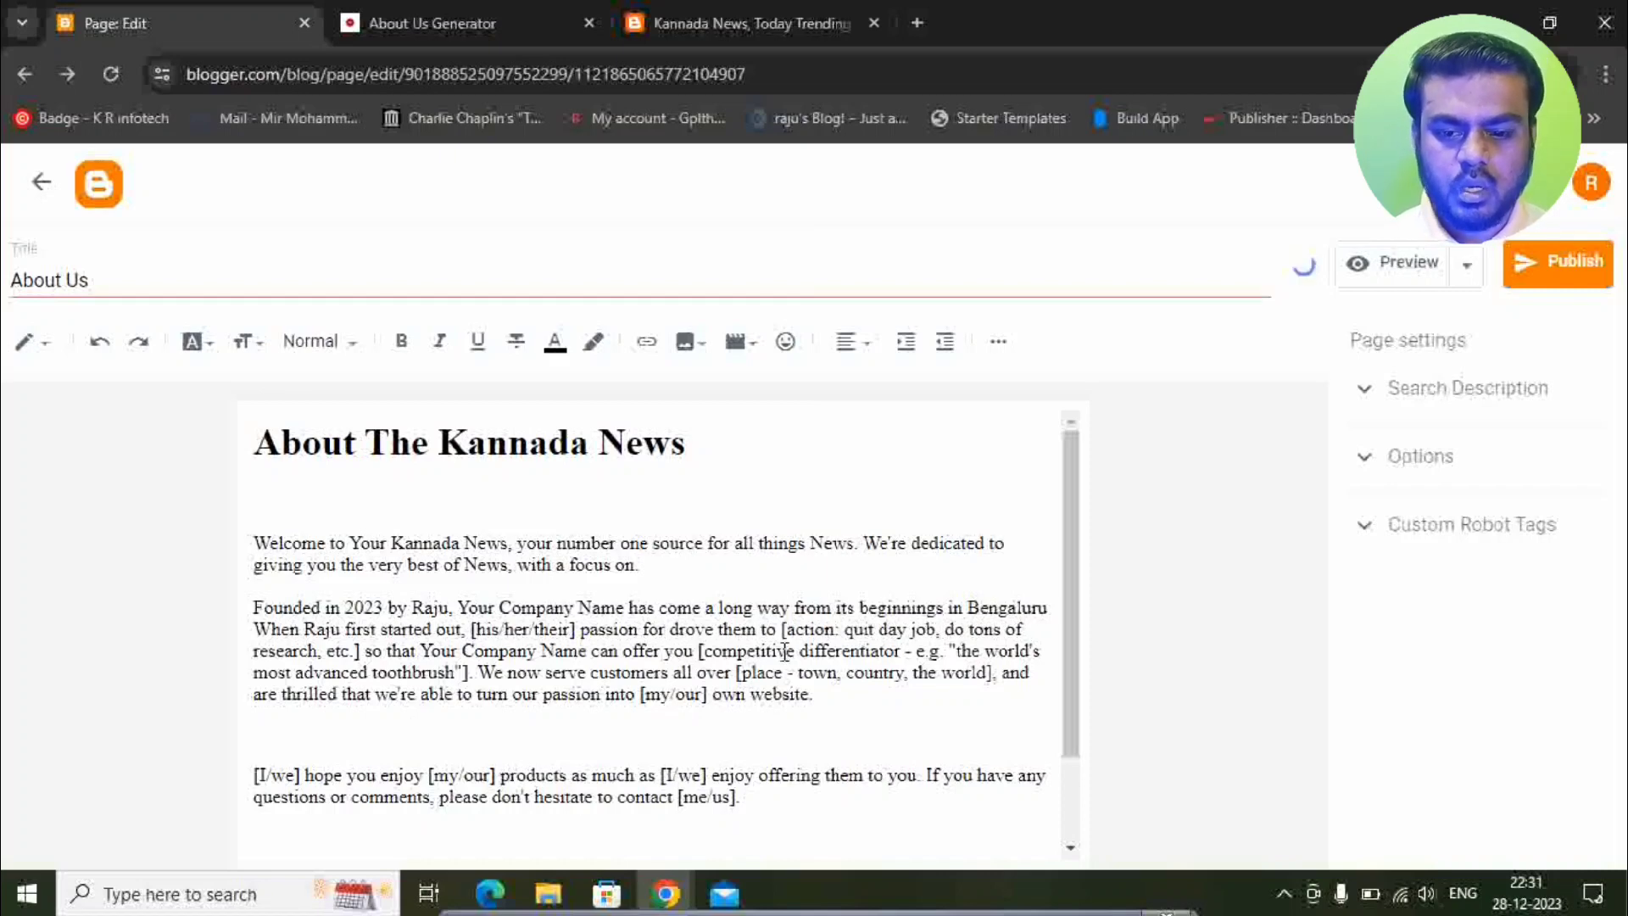
pyautogui.scroll(-2, 603, 653)
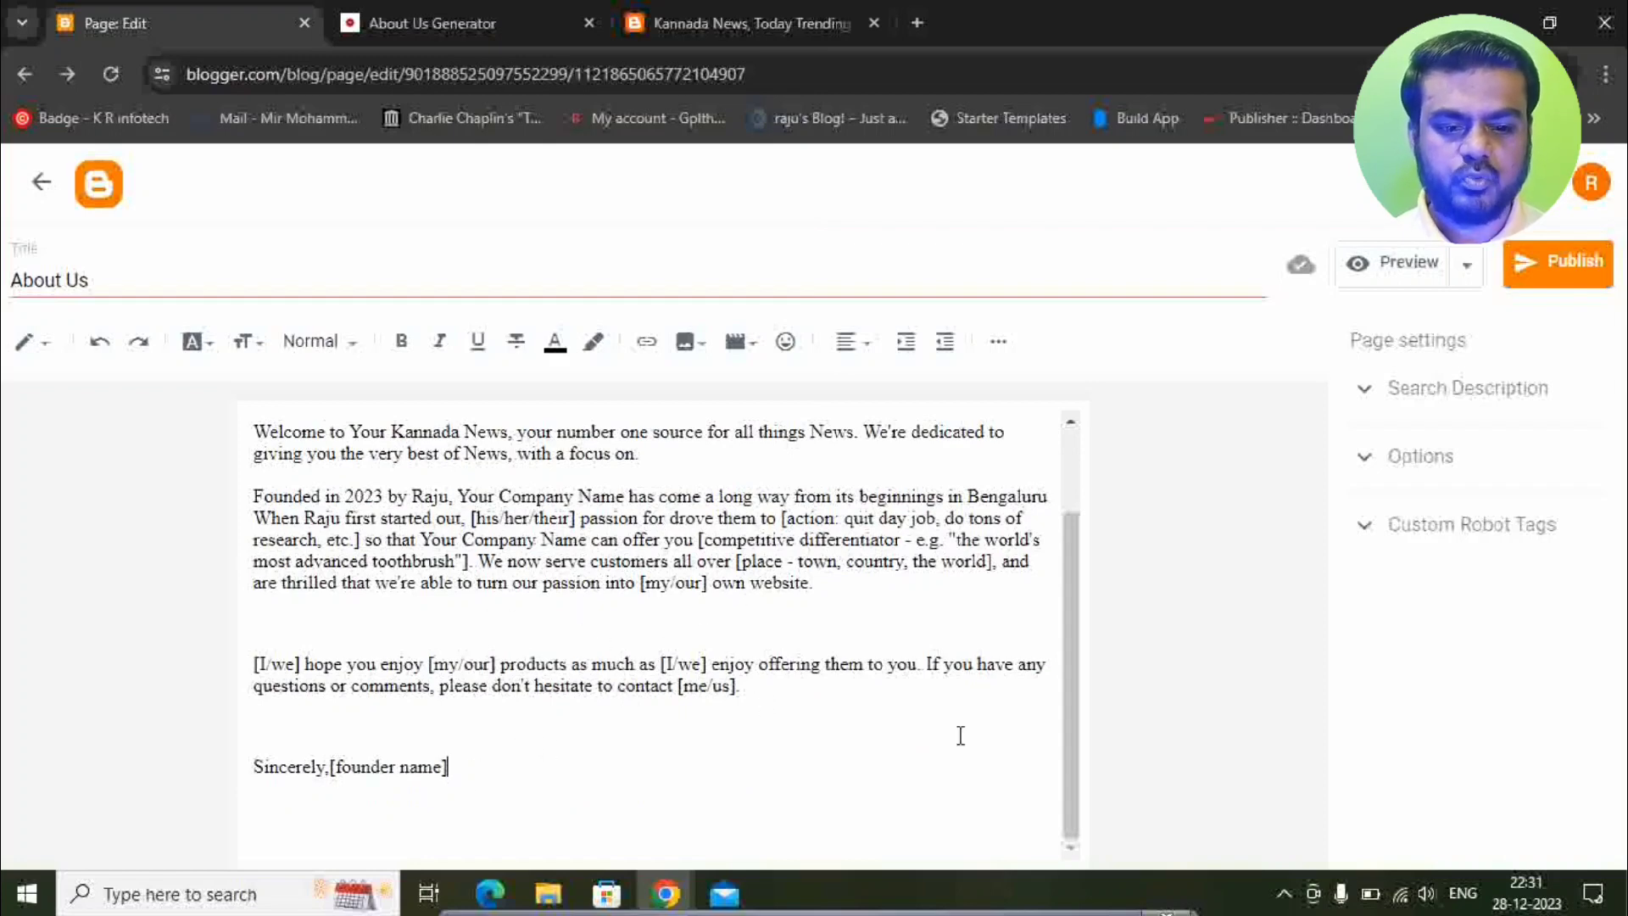
pyautogui.scroll(2, 959, 734)
# Publish the About Us page, then start a new page titled 'Contact Us'.
pyautogui.click(1582, 296)
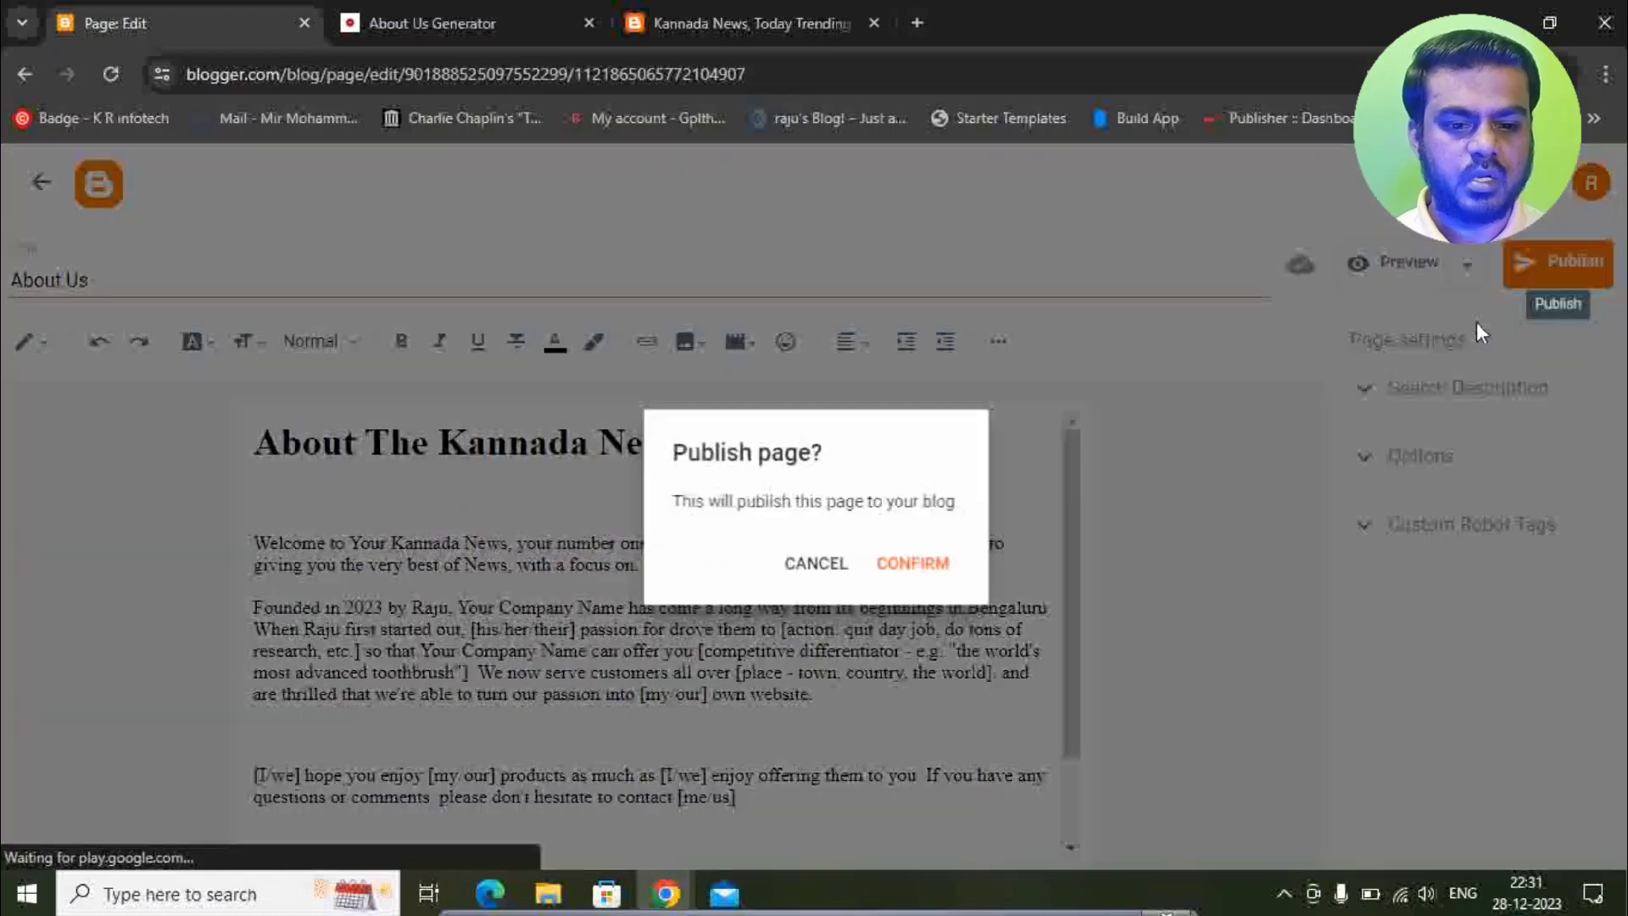
pyautogui.click(933, 563)
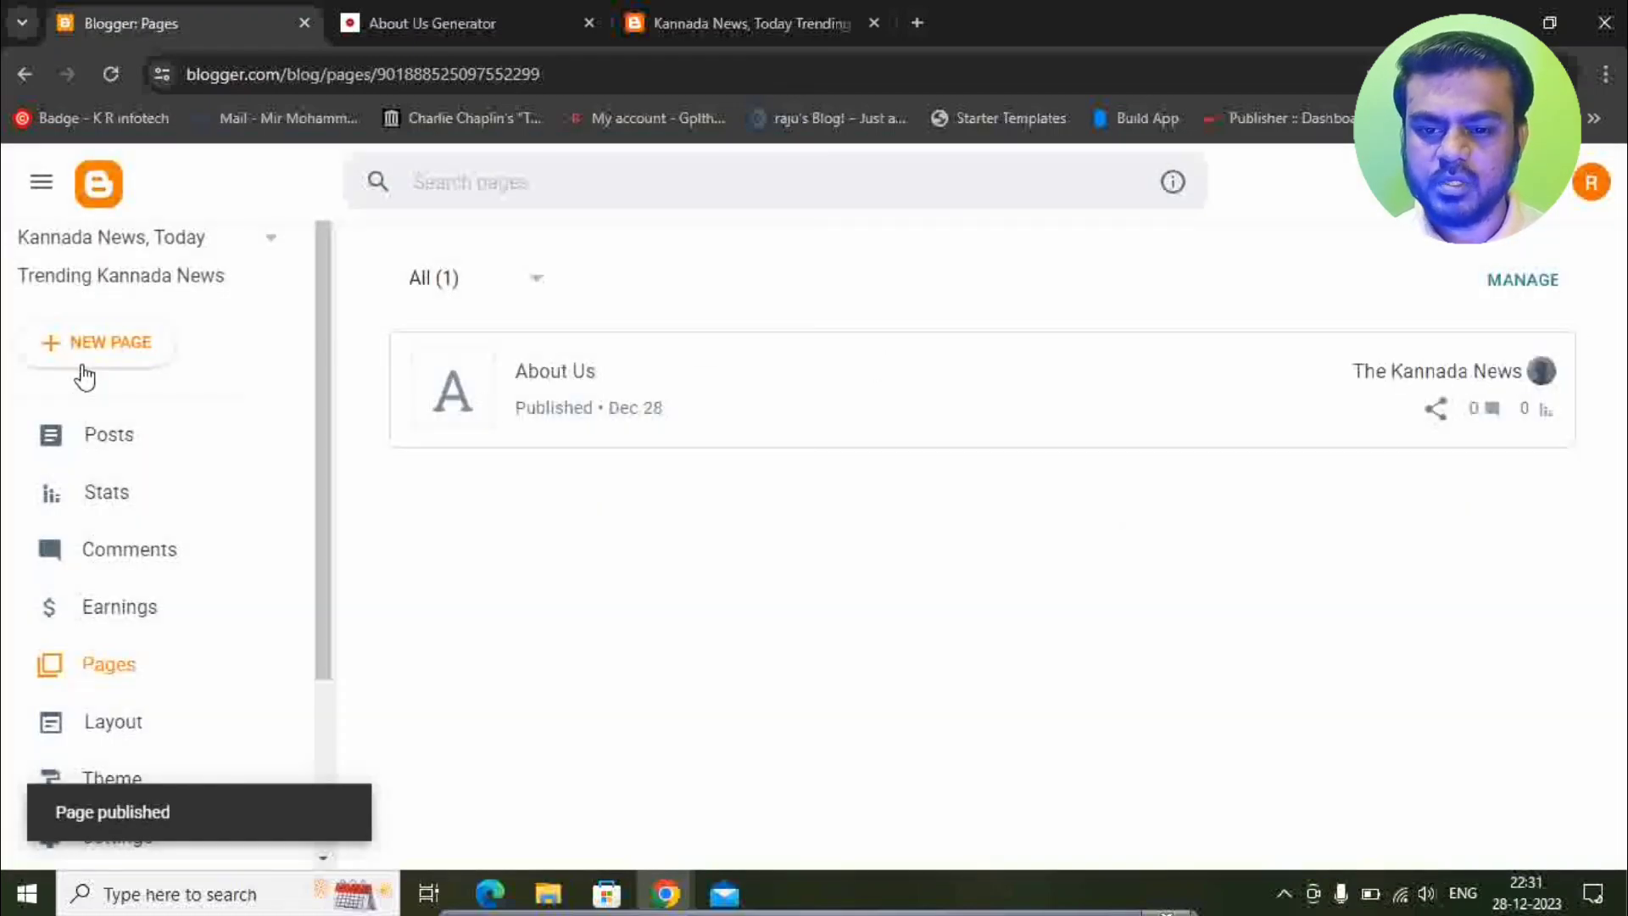
pyautogui.click(97, 342)
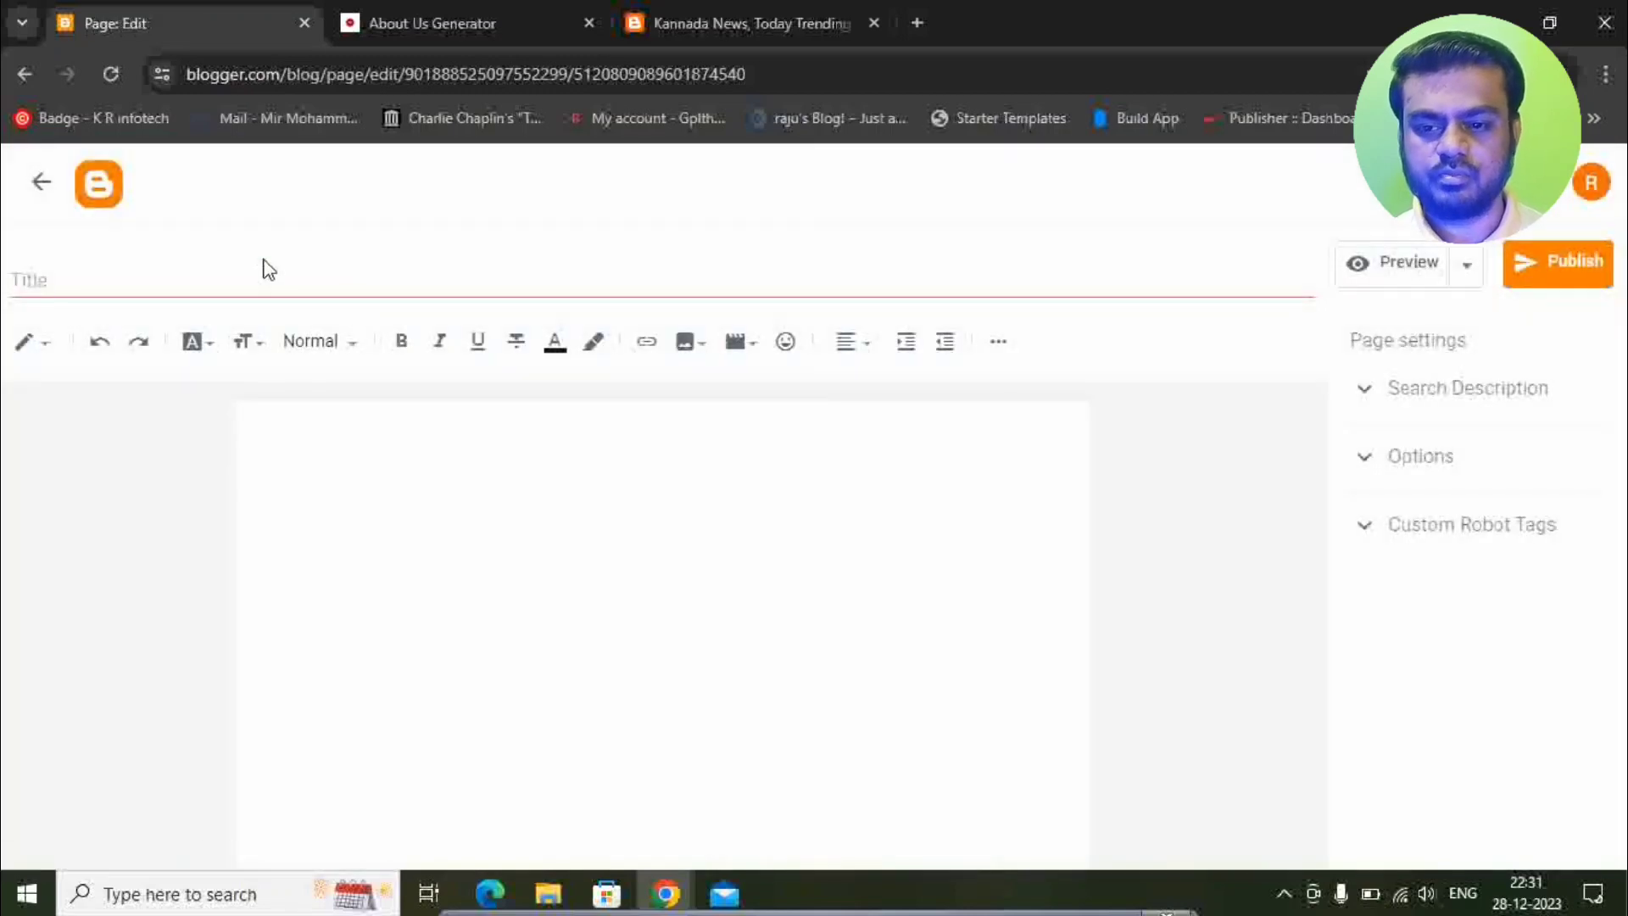
pyautogui.click(205, 276)
pyautogui.write('contact')
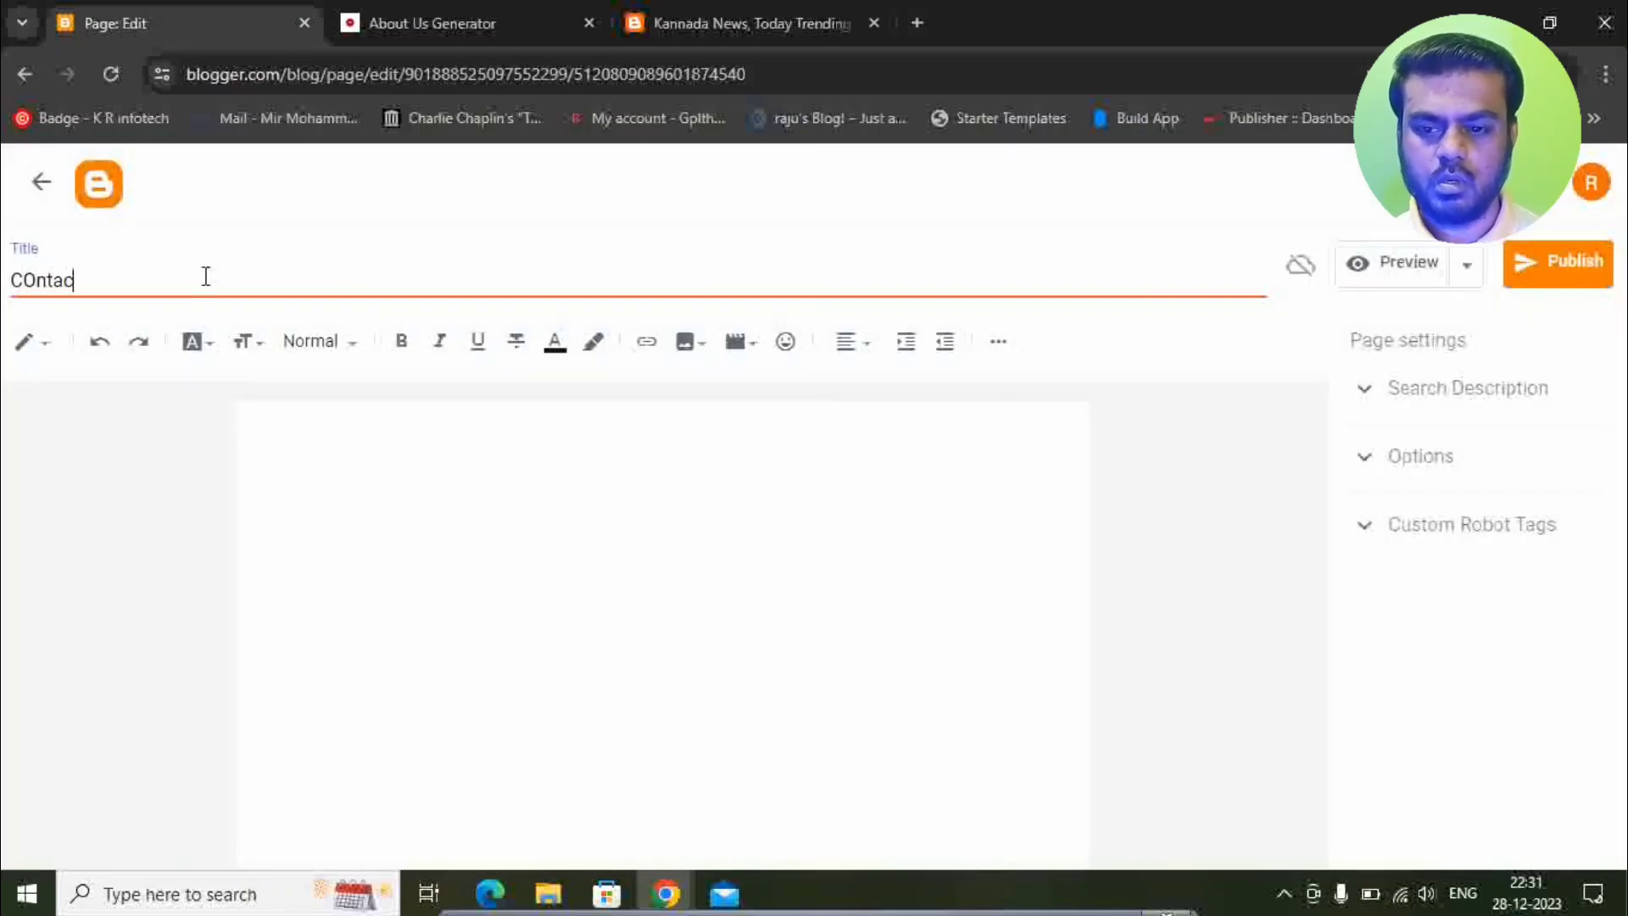
pyautogui.hotkey('ctrl', 'a')
pyautogui.press('BackSpace')
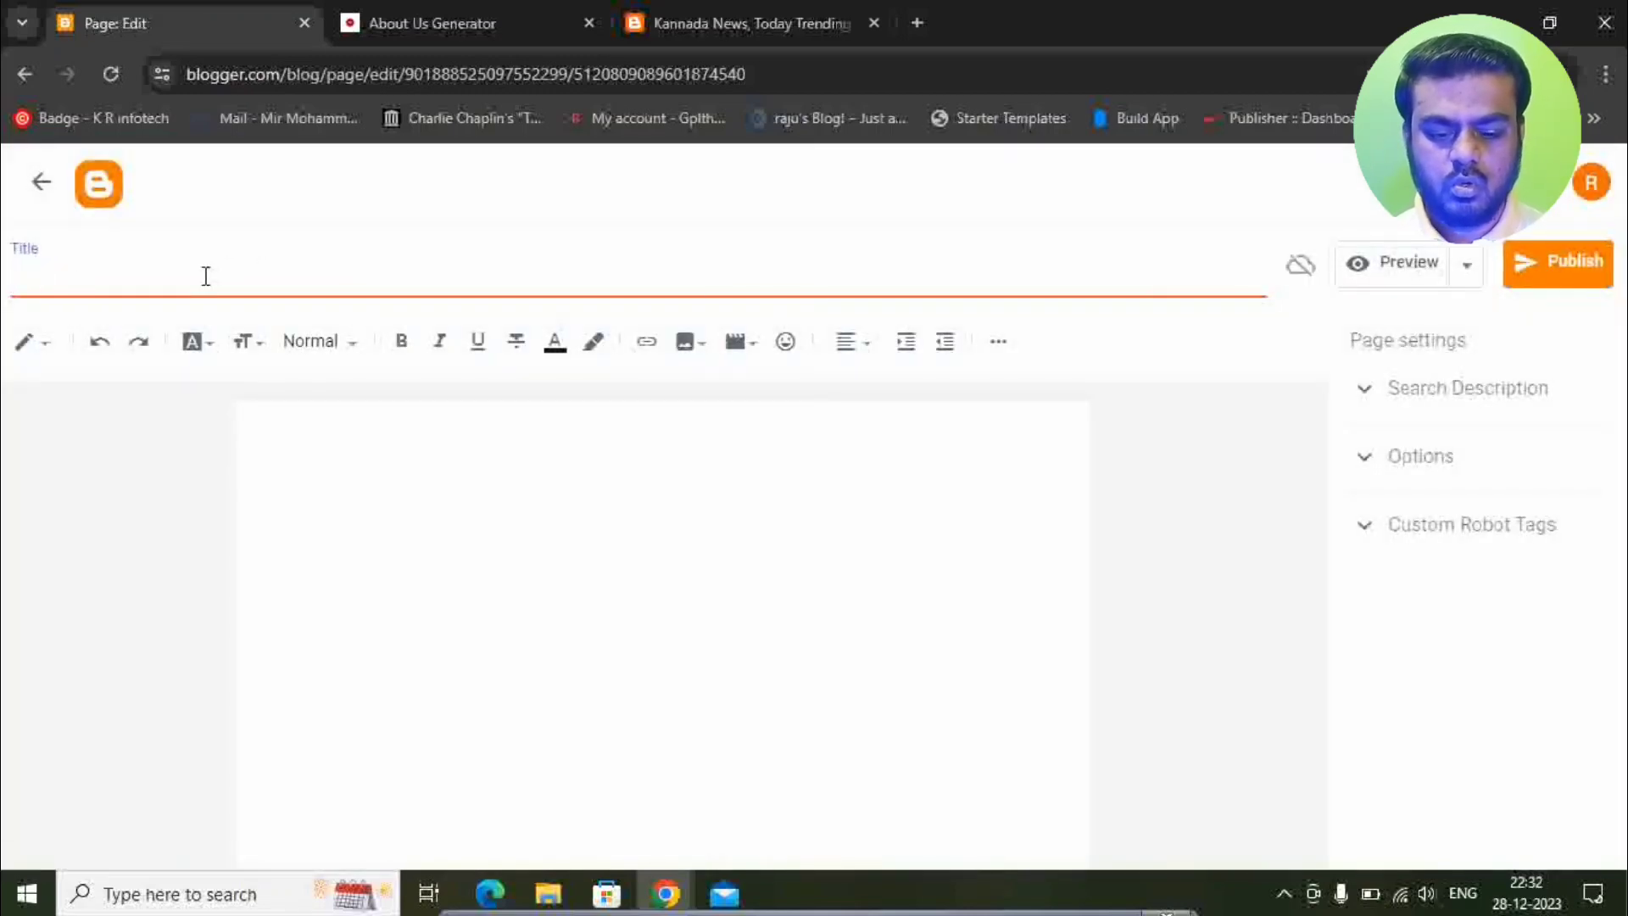
pyautogui.write('Contact')
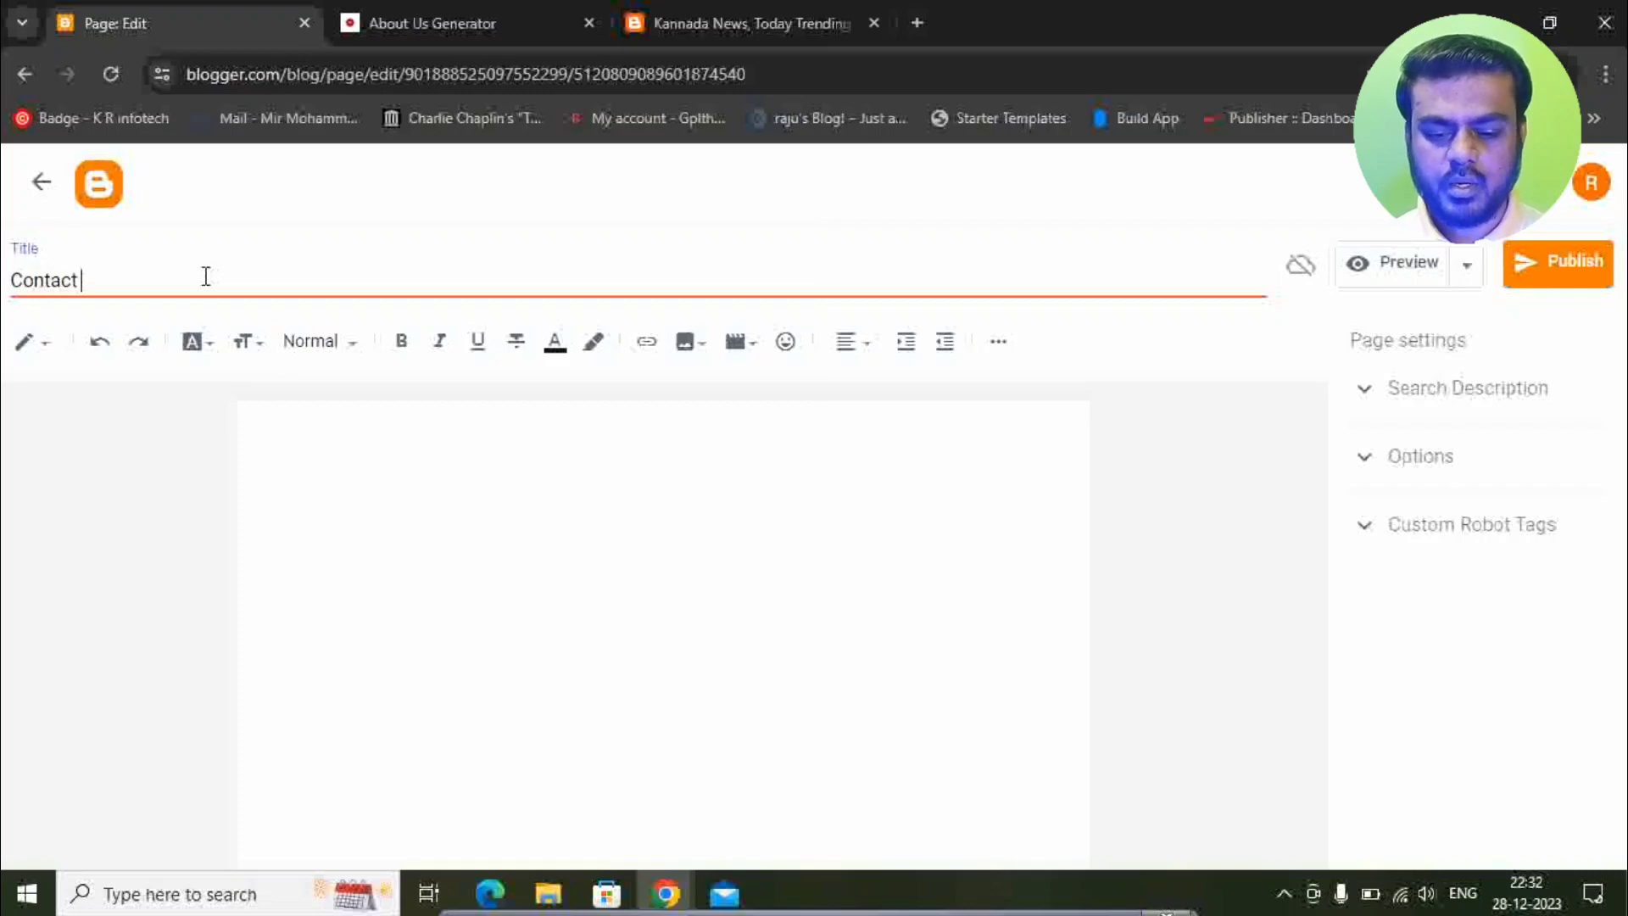
pyautogui.write(' Us')
pyautogui.click(279, 425)
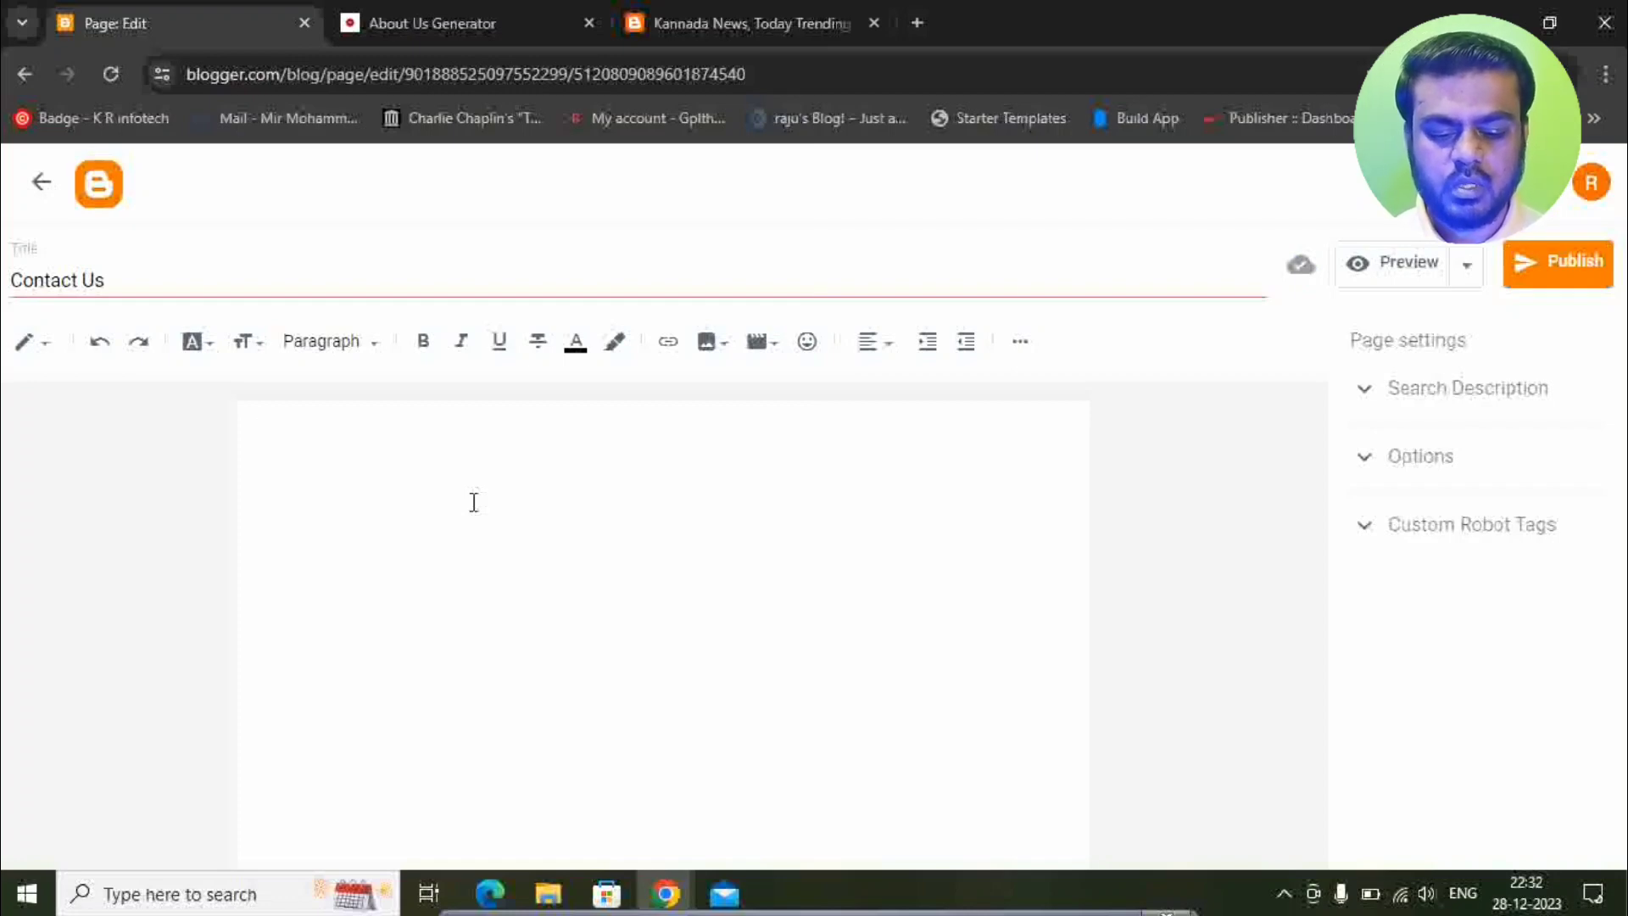
# Type the Contact, Email, Whatsapp Channel and Telegram labels, fixing typos.
pyautogui.write('Conatct')
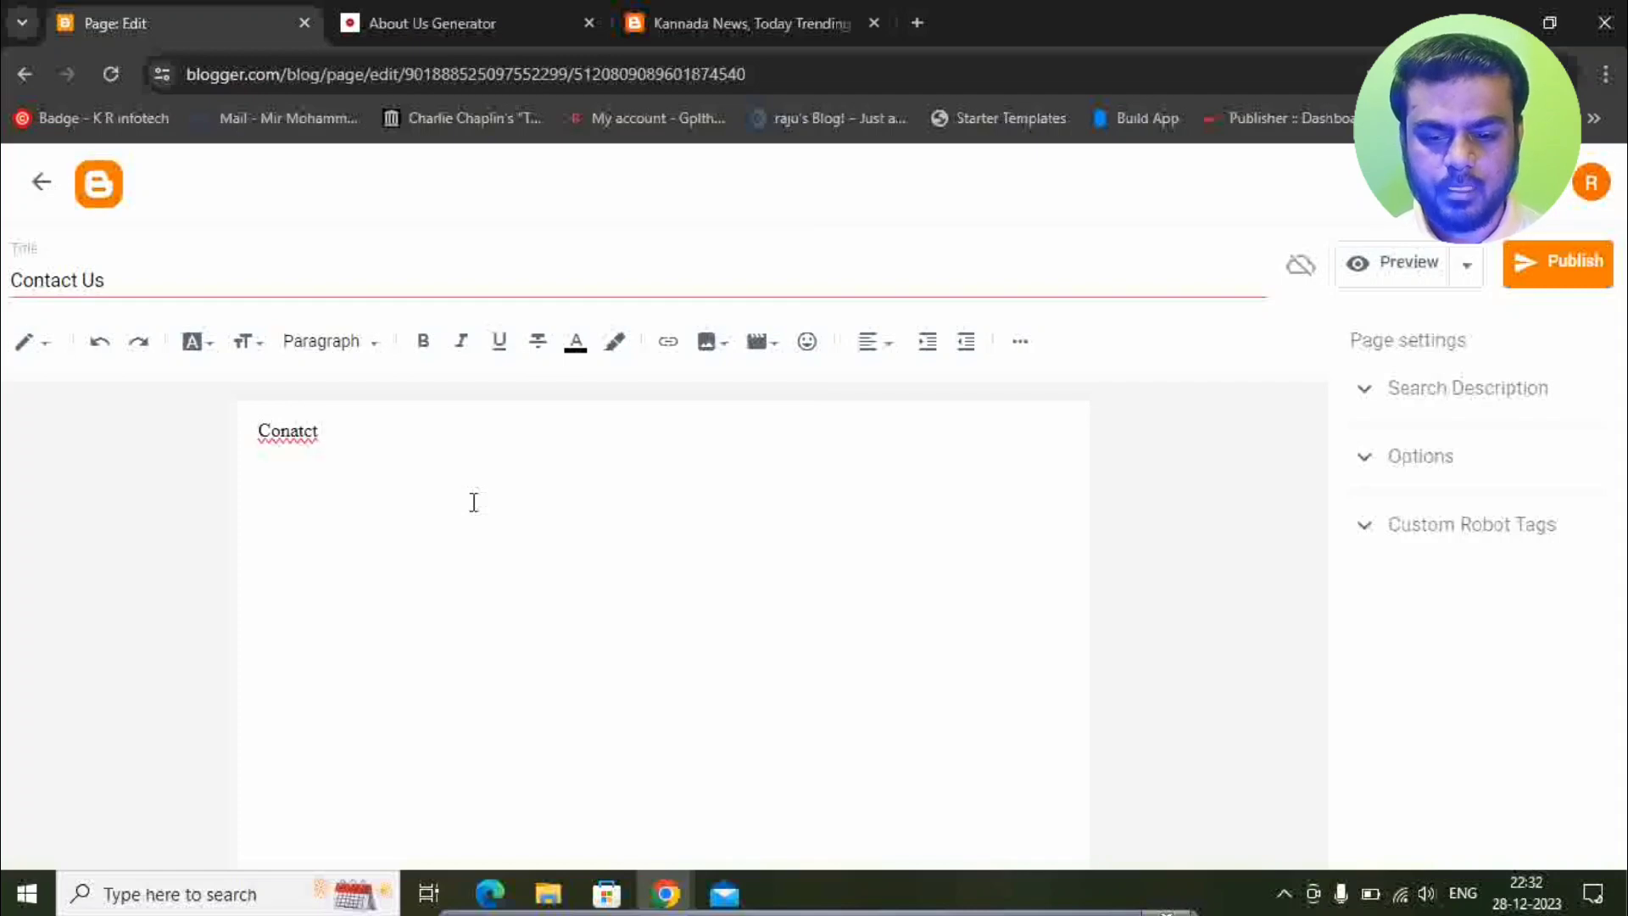
pyautogui.press('BackSpace')
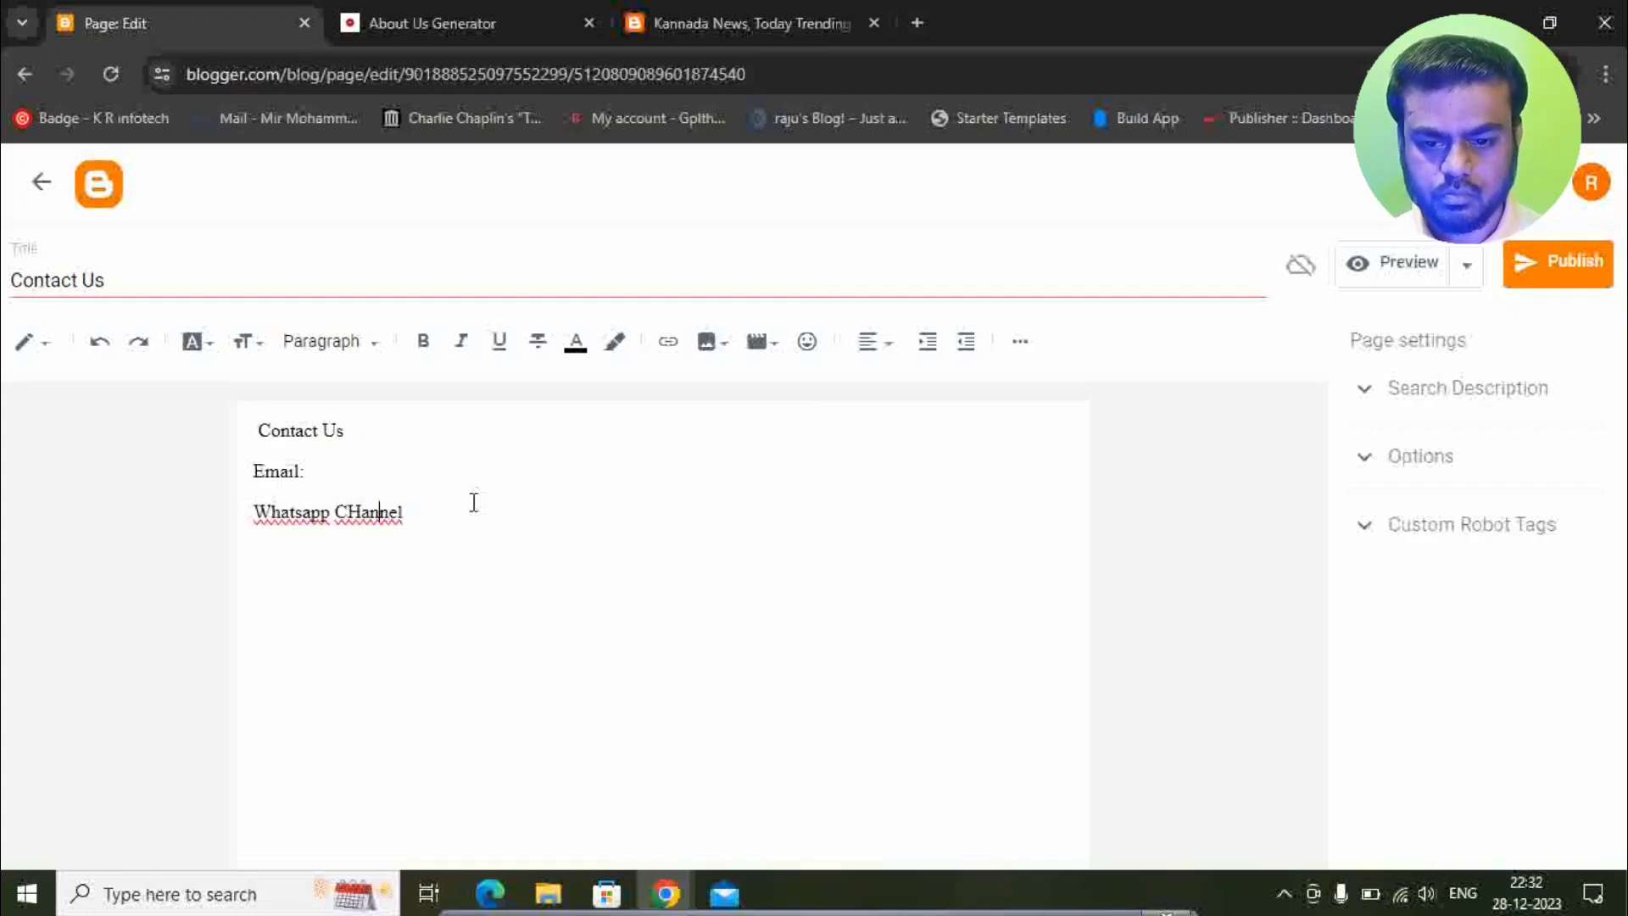
pyautogui.press('Left')
pyautogui.press('Left')
pyautogui.press('BackSpace')
pyautogui.write('h')
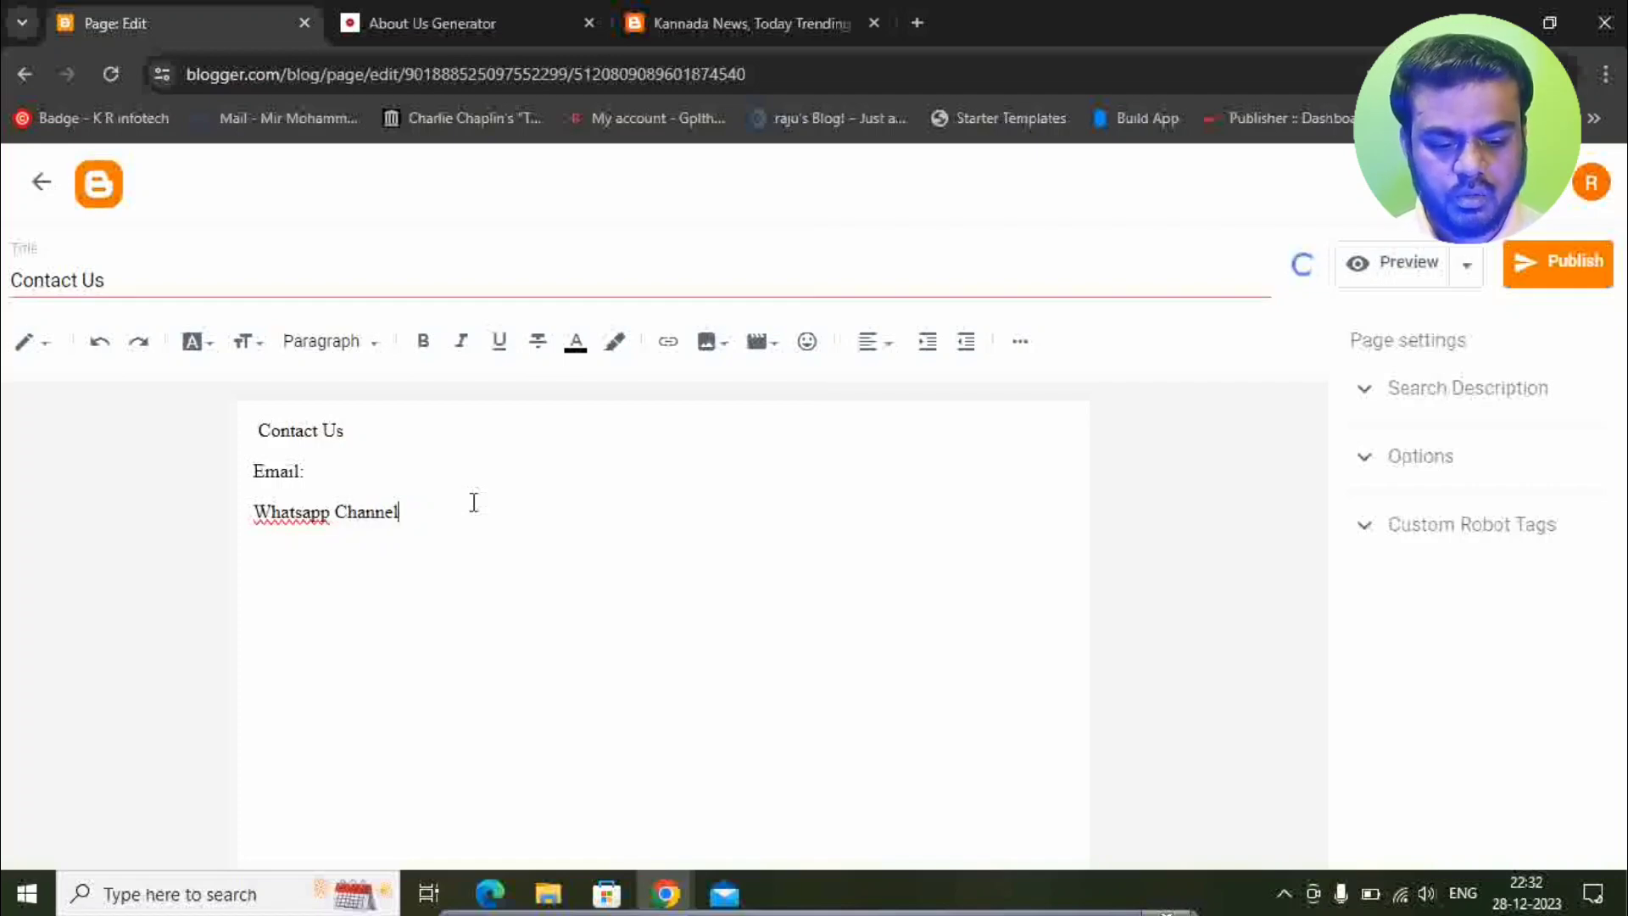
pyautogui.write(':')
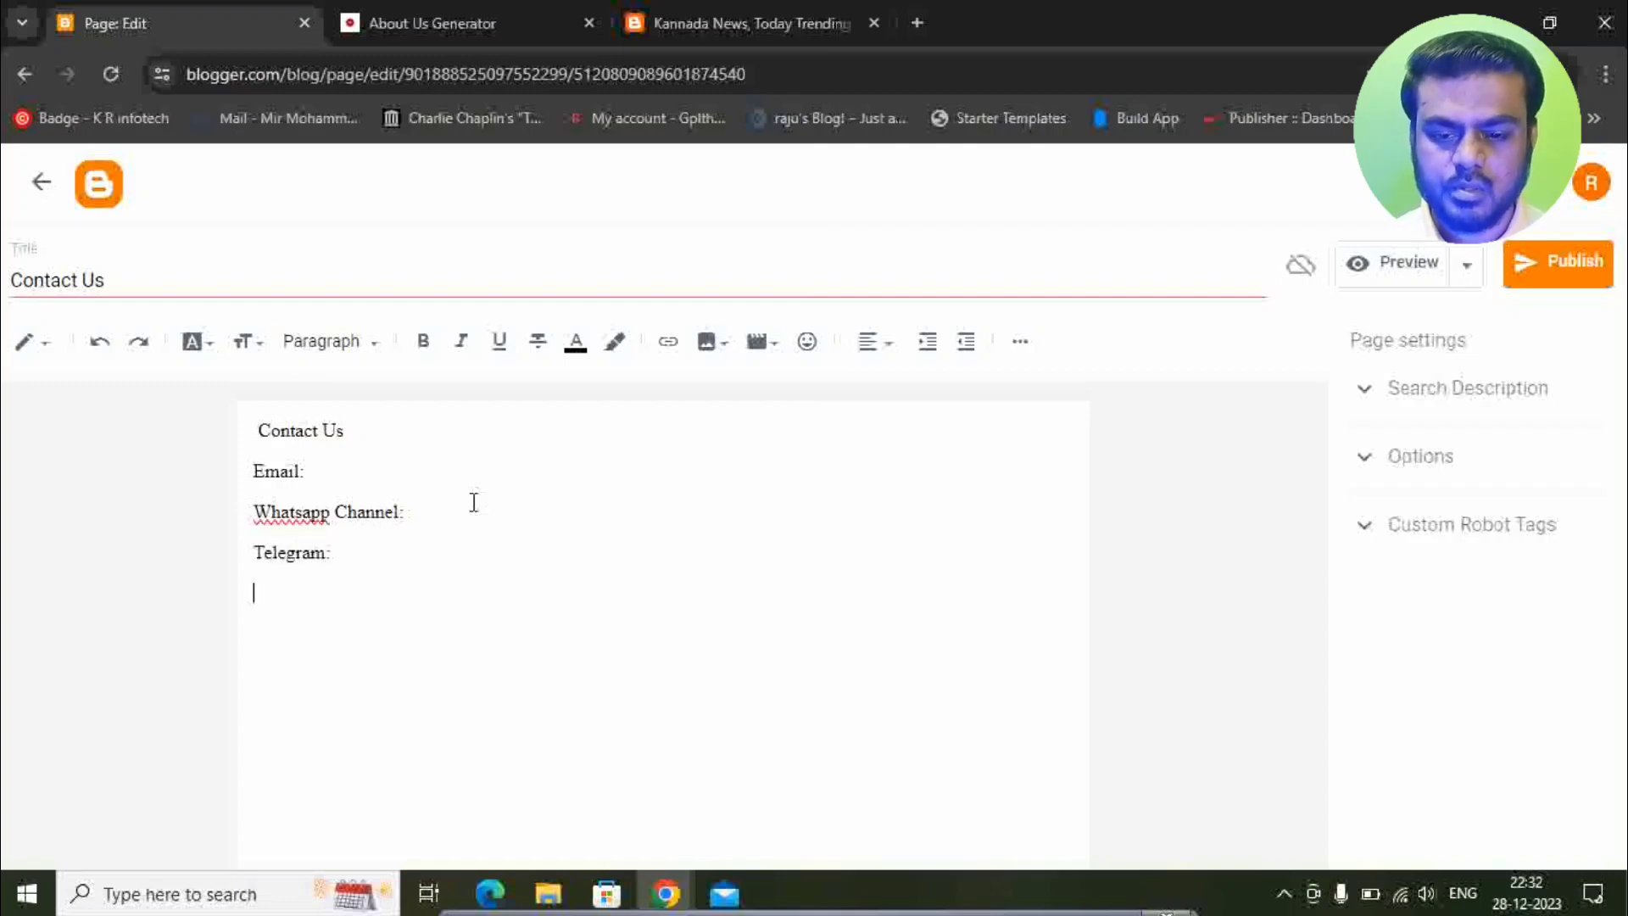
# Add 'Facebook:', 'Twitter:' and 'Instagram:' lines, then publish the Contact Us page.
pyautogui.press('Return')
pyautogui.write('Fa')
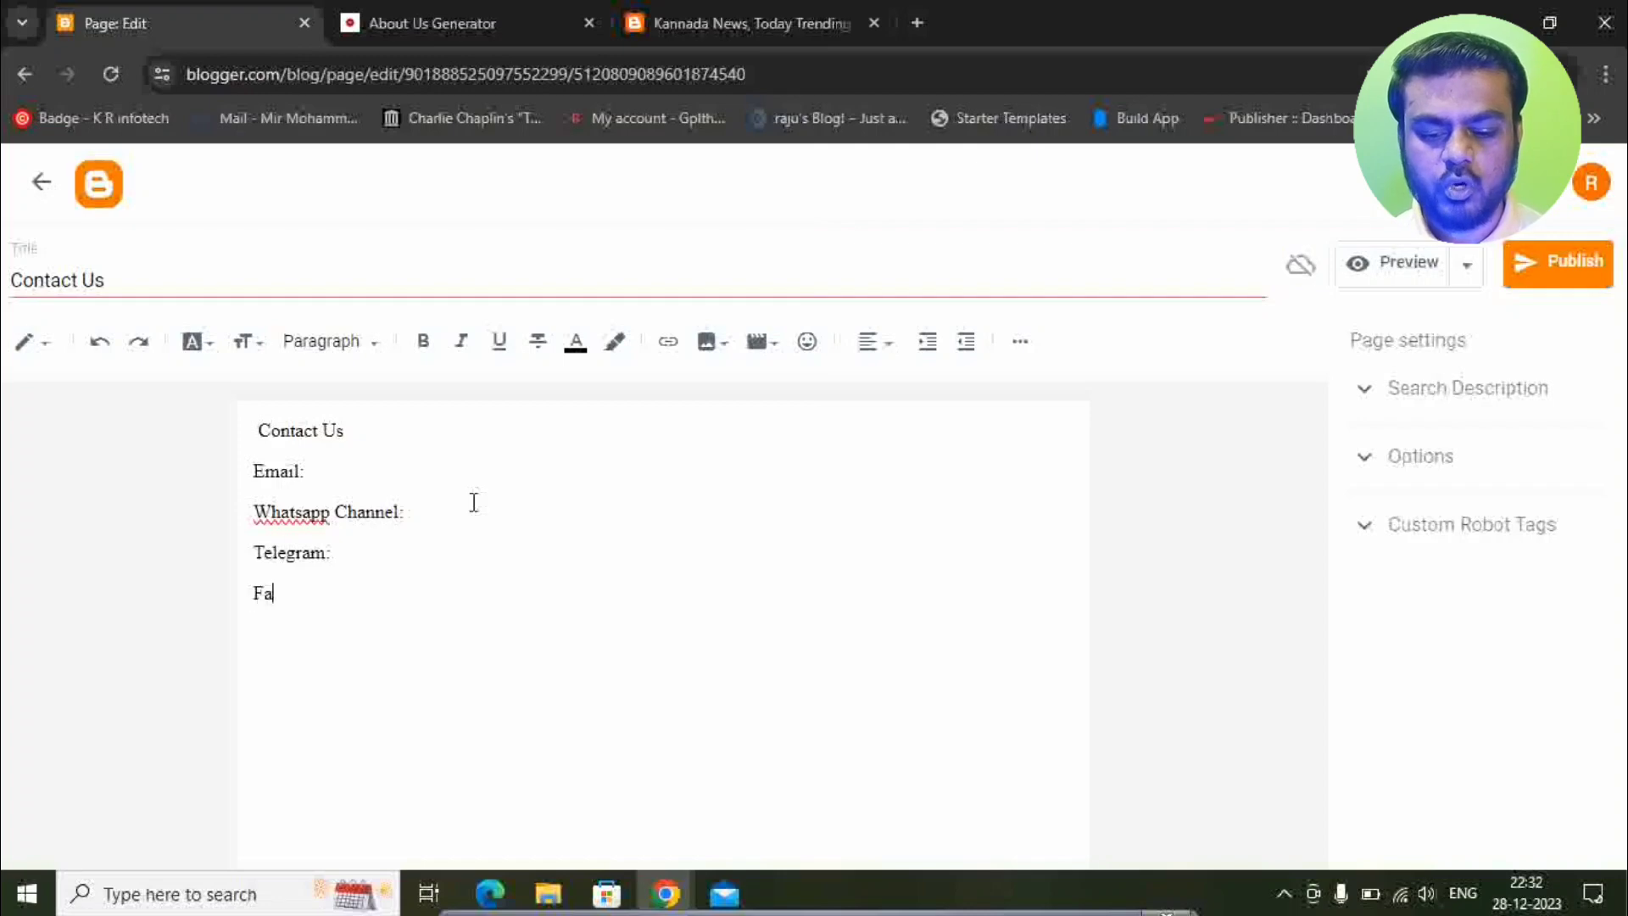
pyautogui.write('cebook')
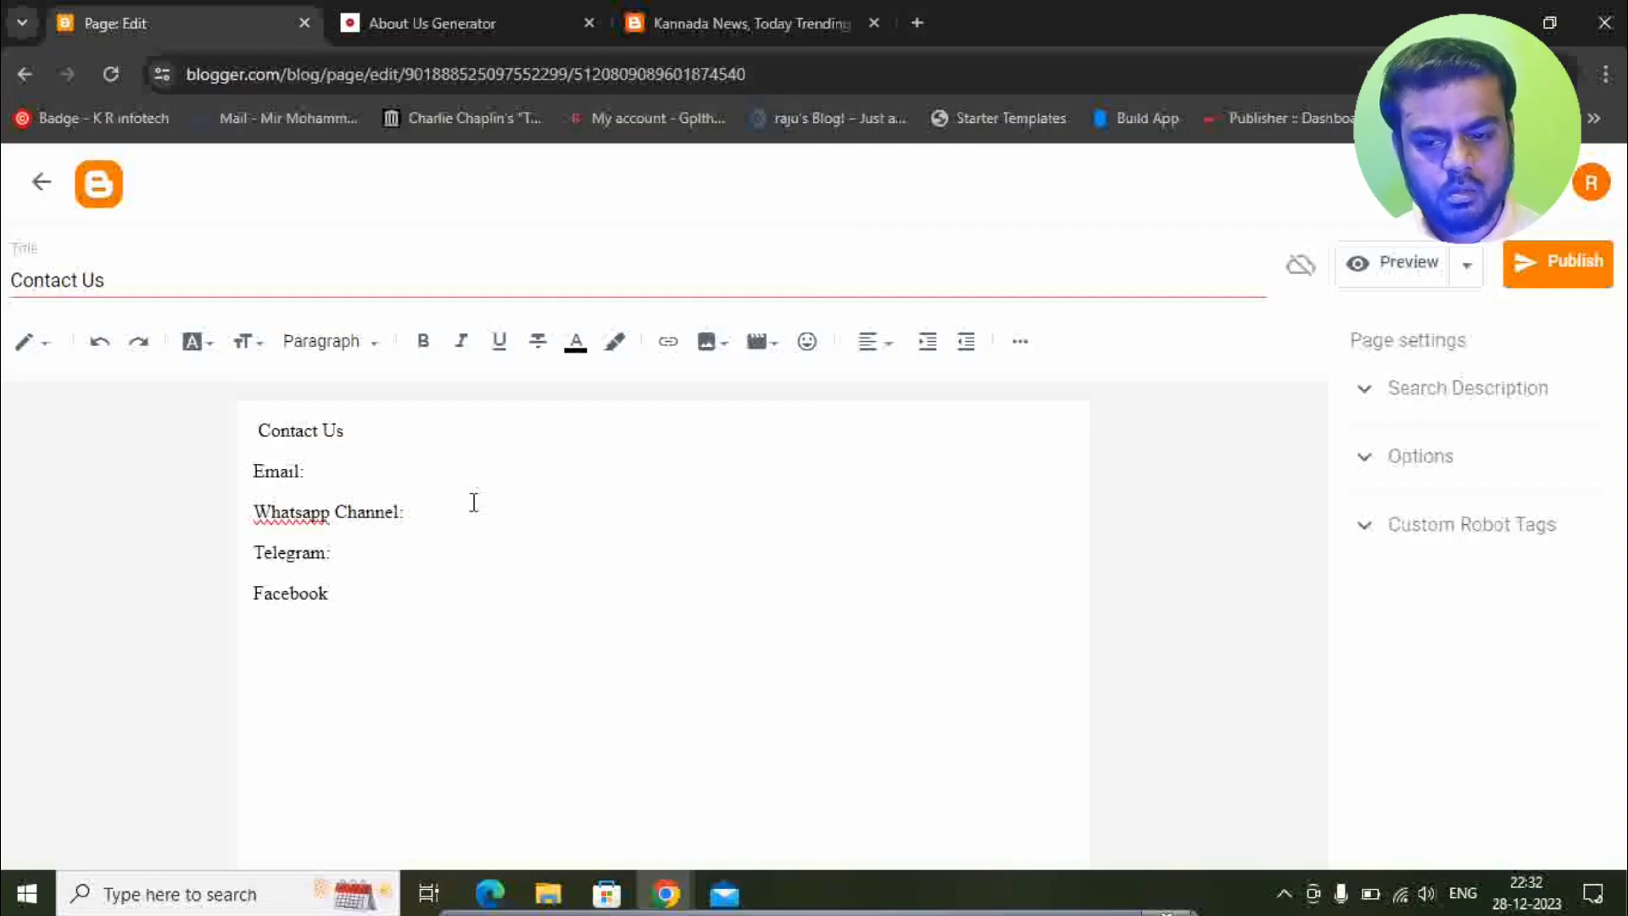
pyautogui.write(':')
pyautogui.press('Return')
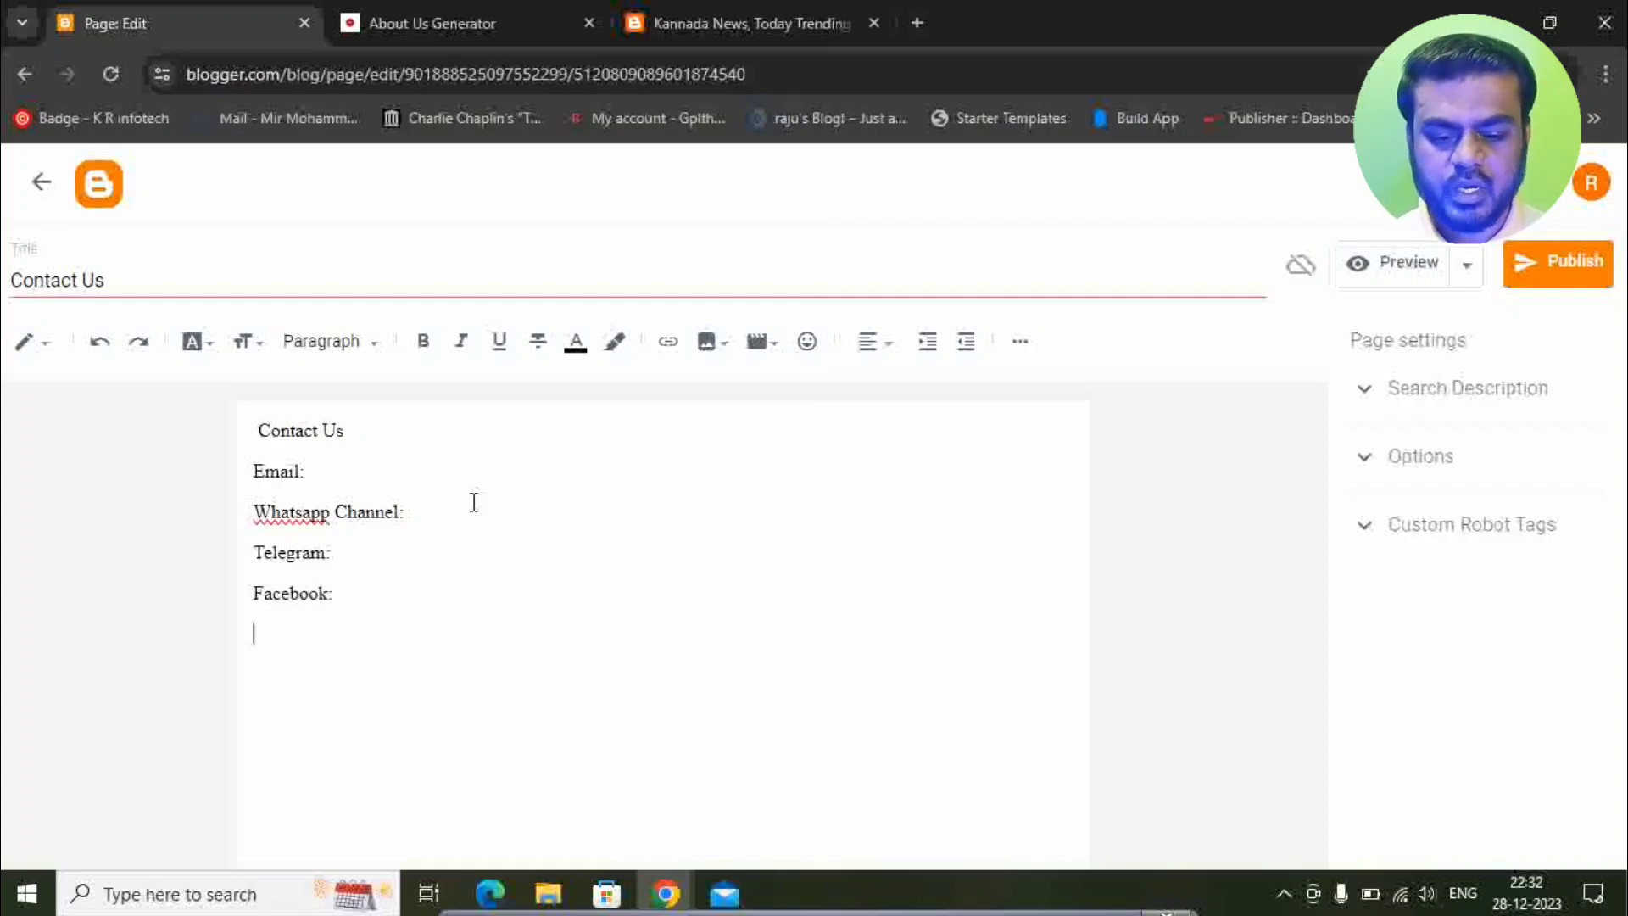
pyautogui.write('Twitter:')
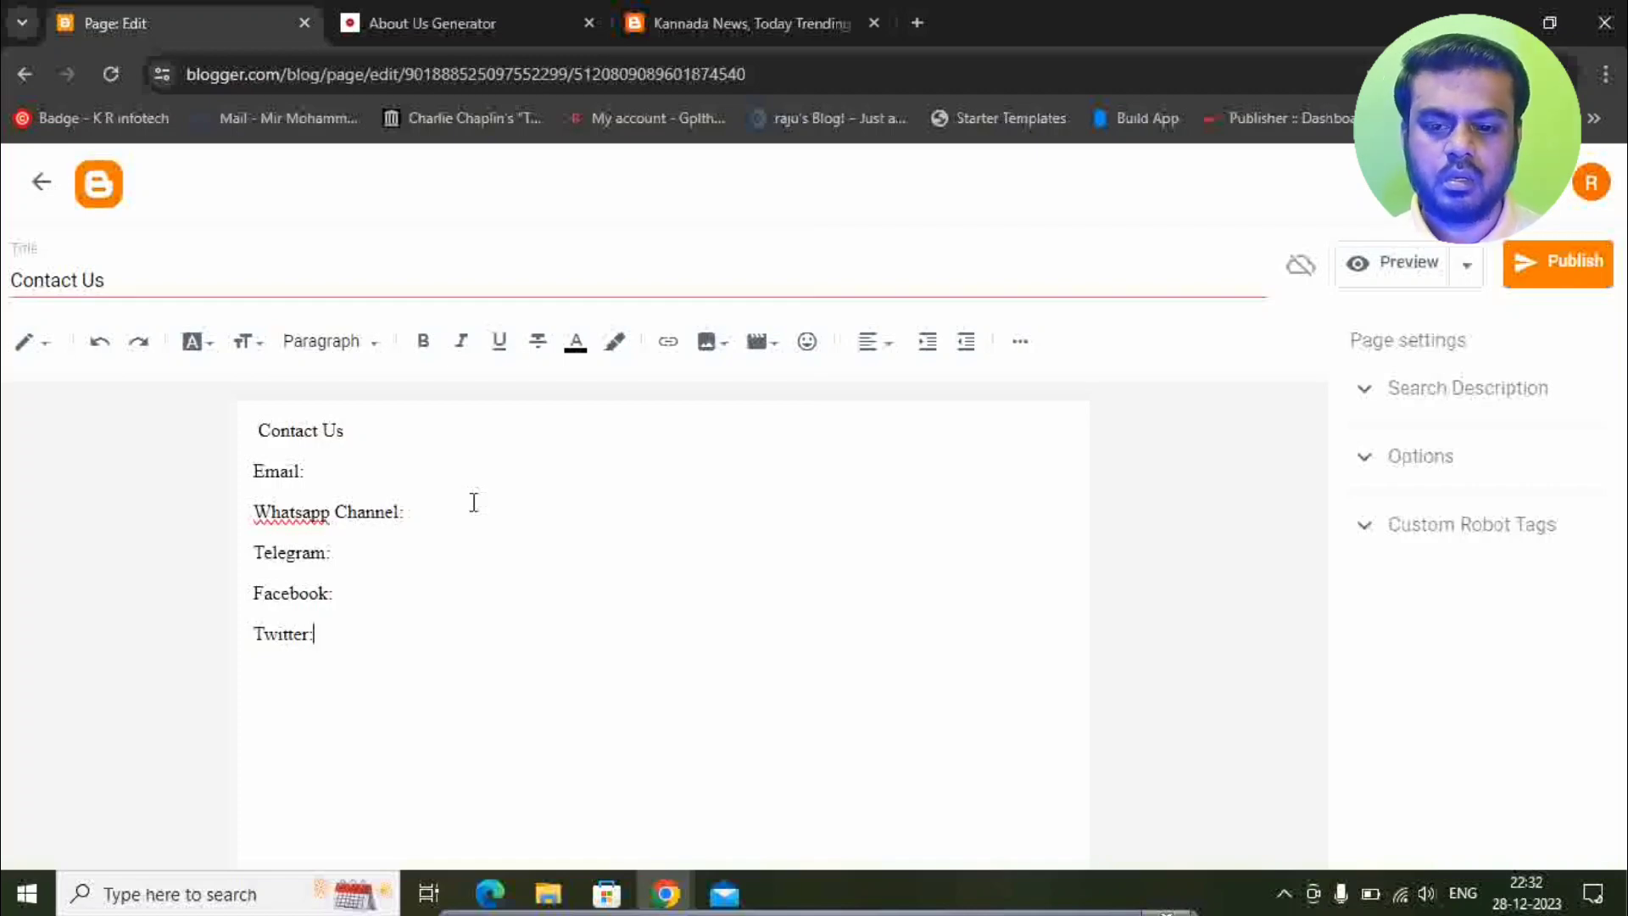
pyautogui.press('Return')
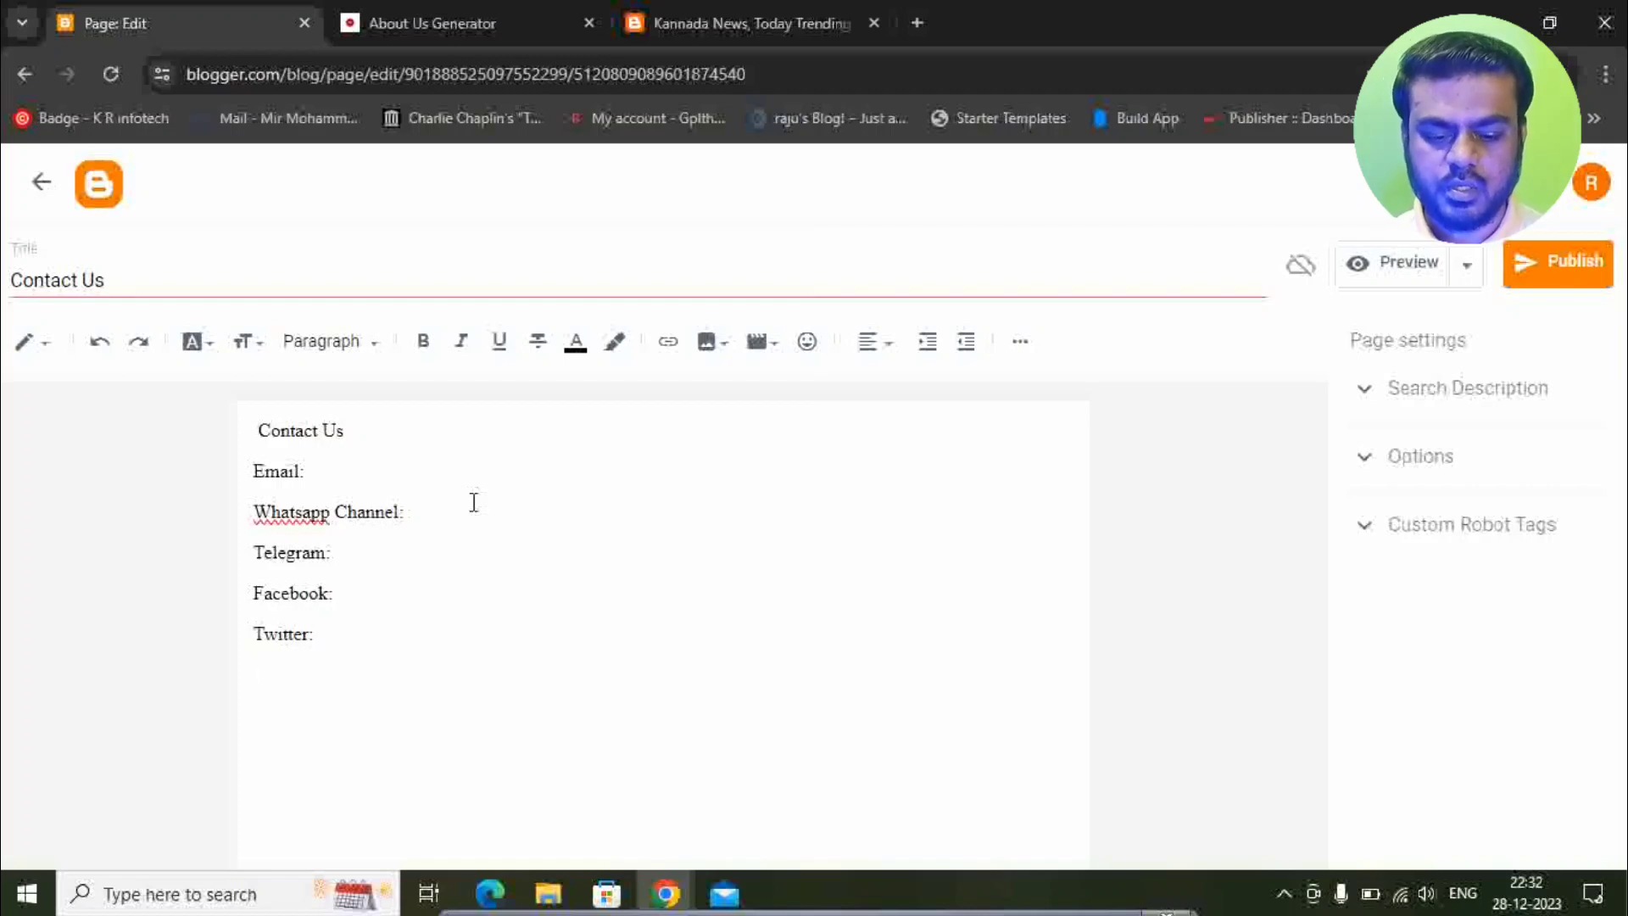
pyautogui.write('Insta')
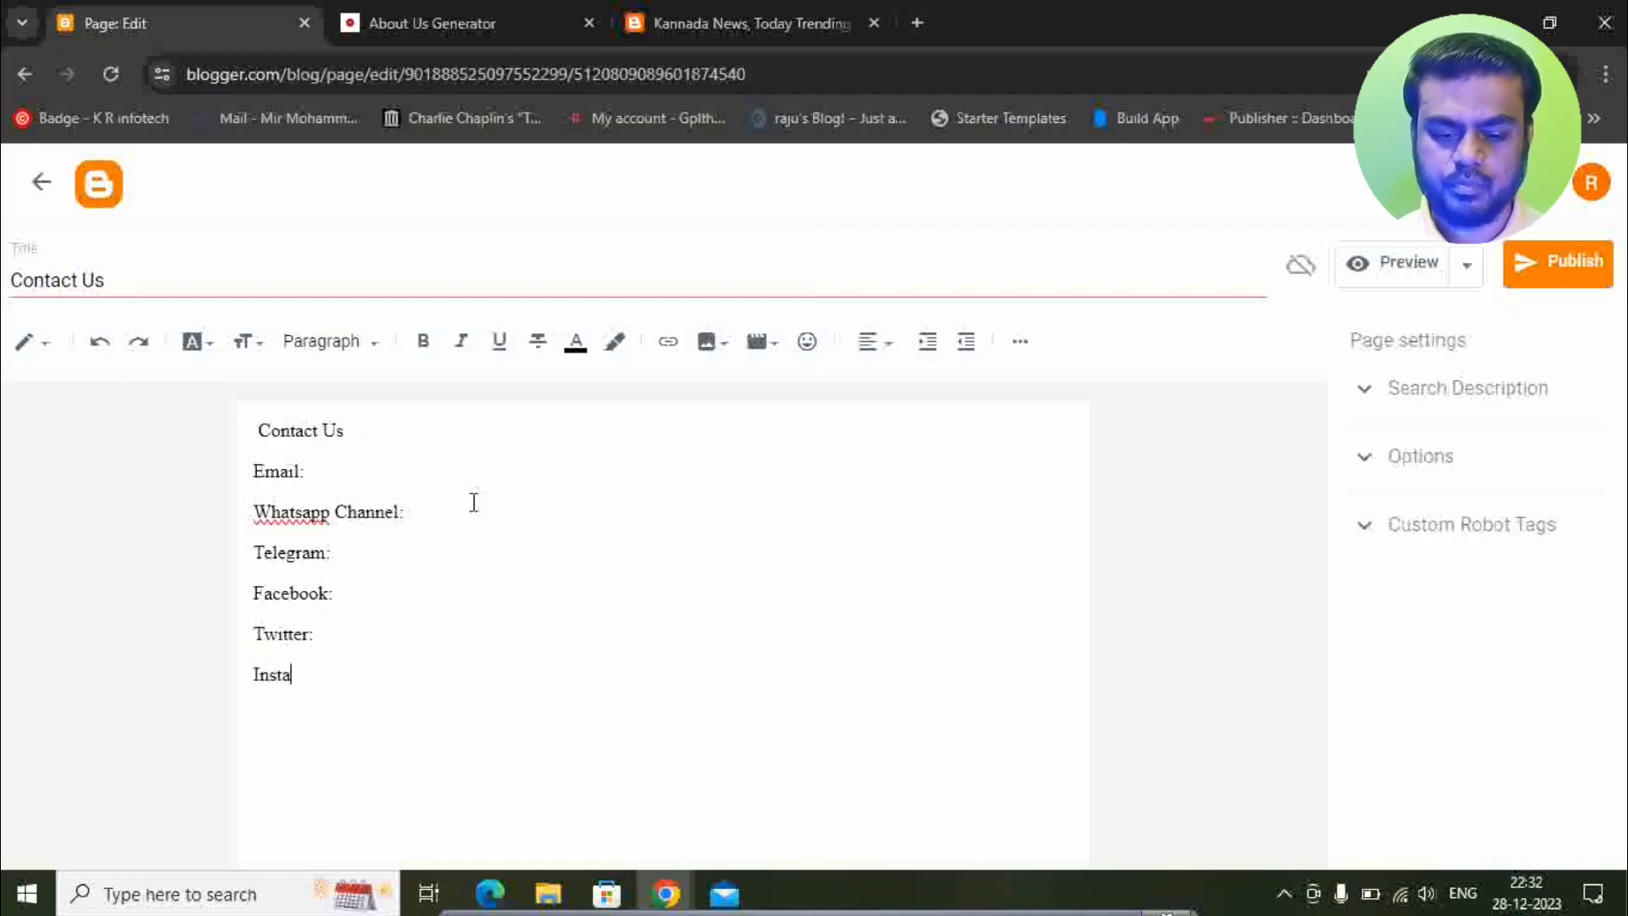
pyautogui.write('gram:')
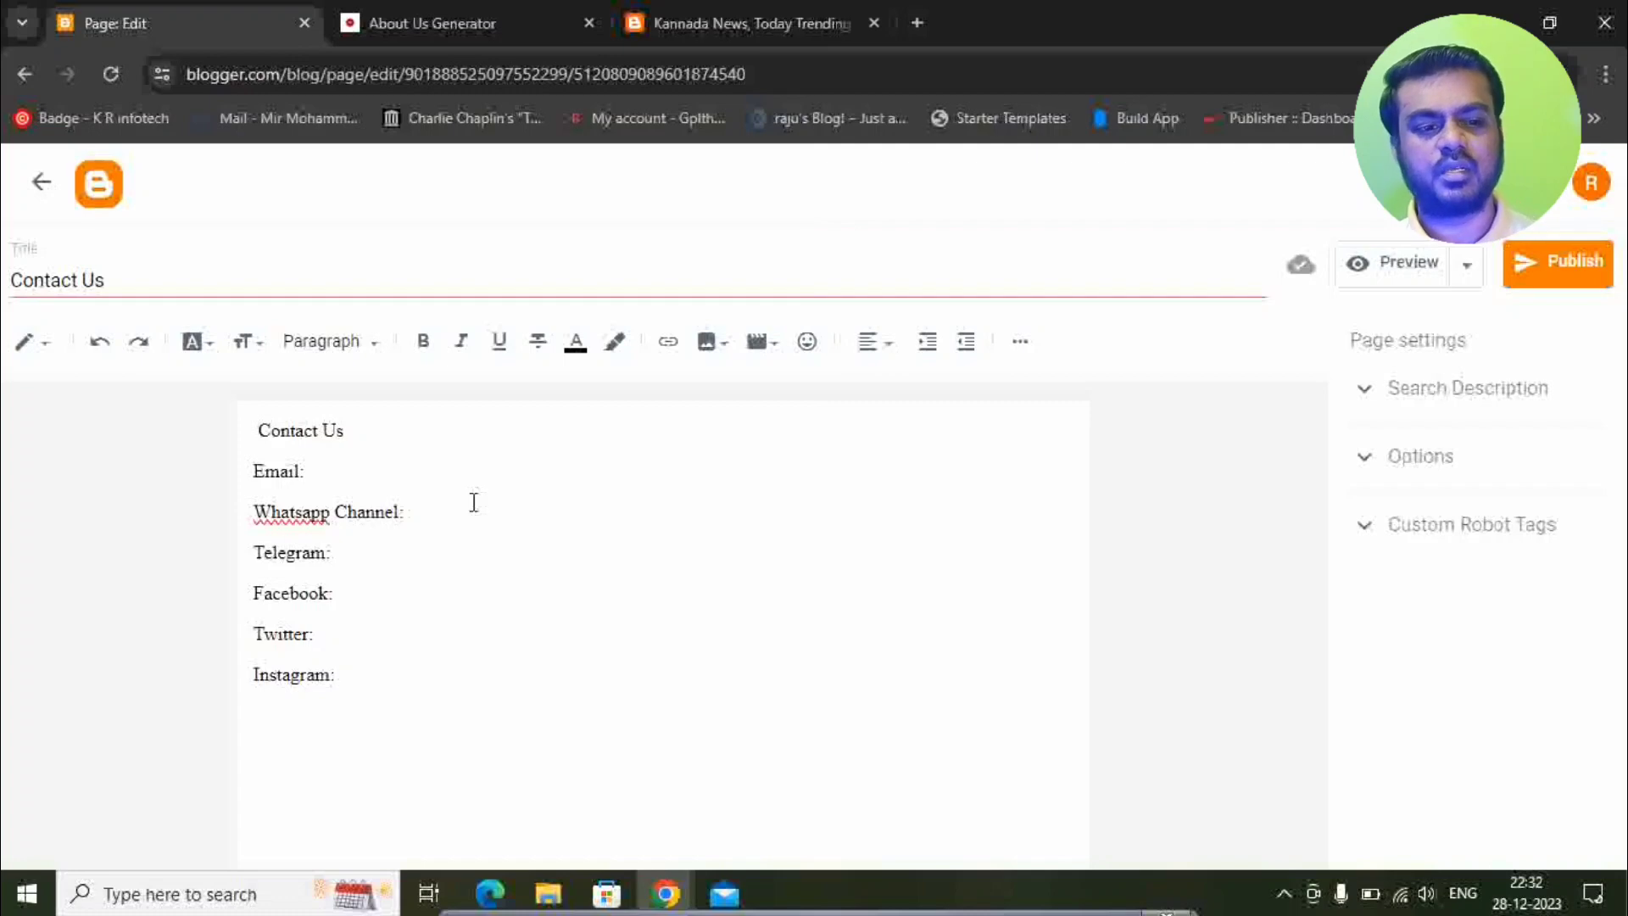
pyautogui.click(1543, 282)
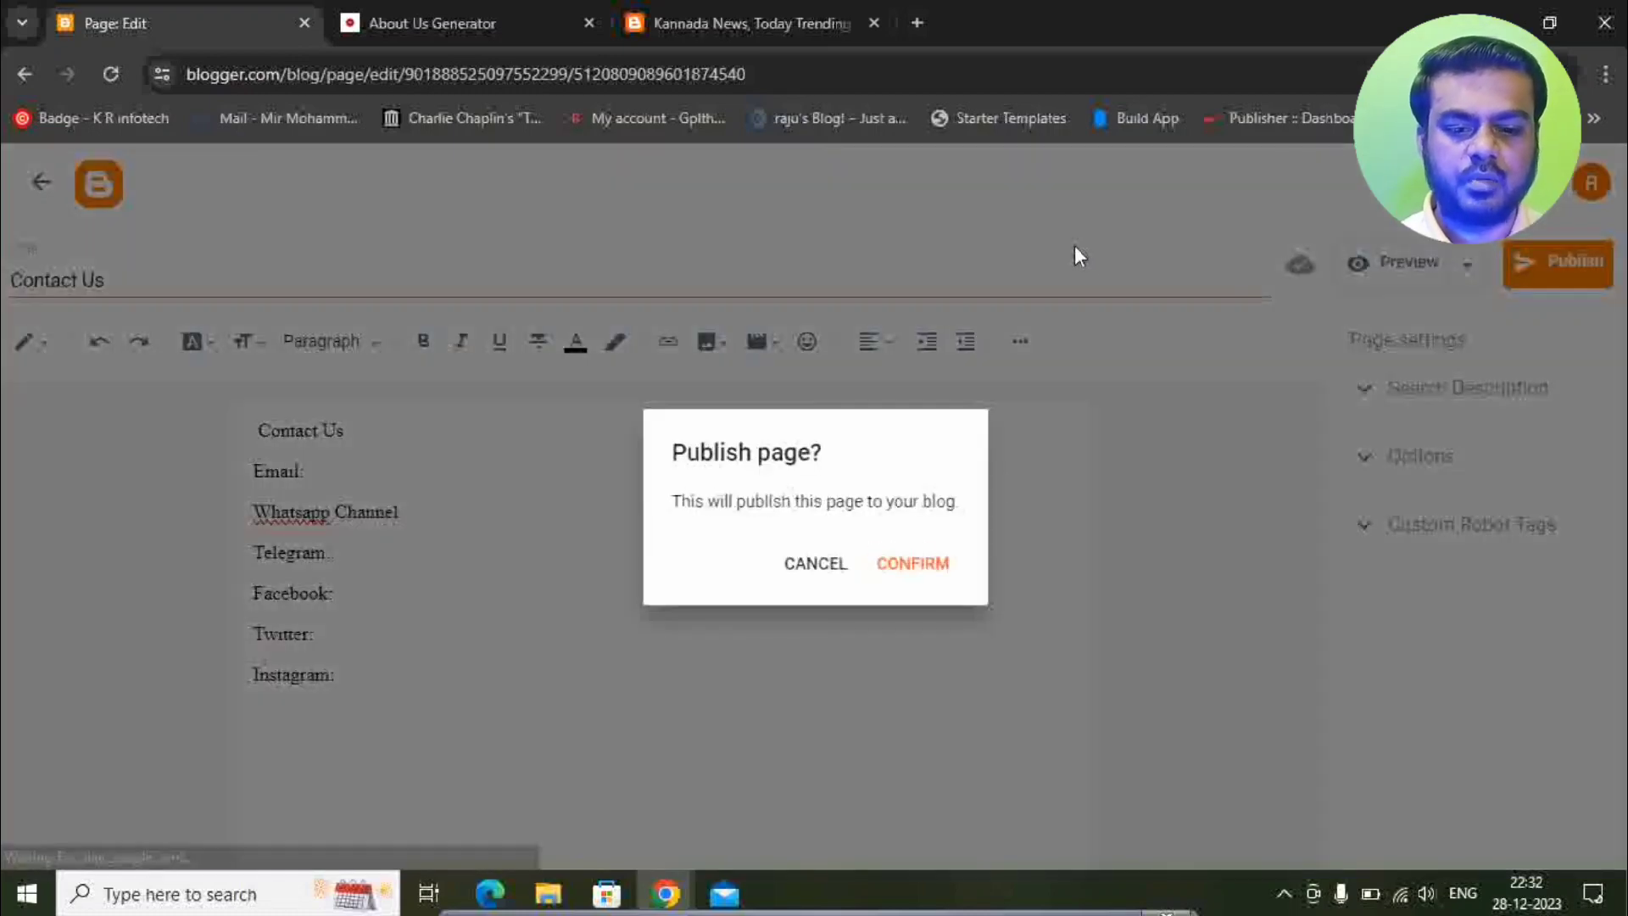
pyautogui.click(901, 574)
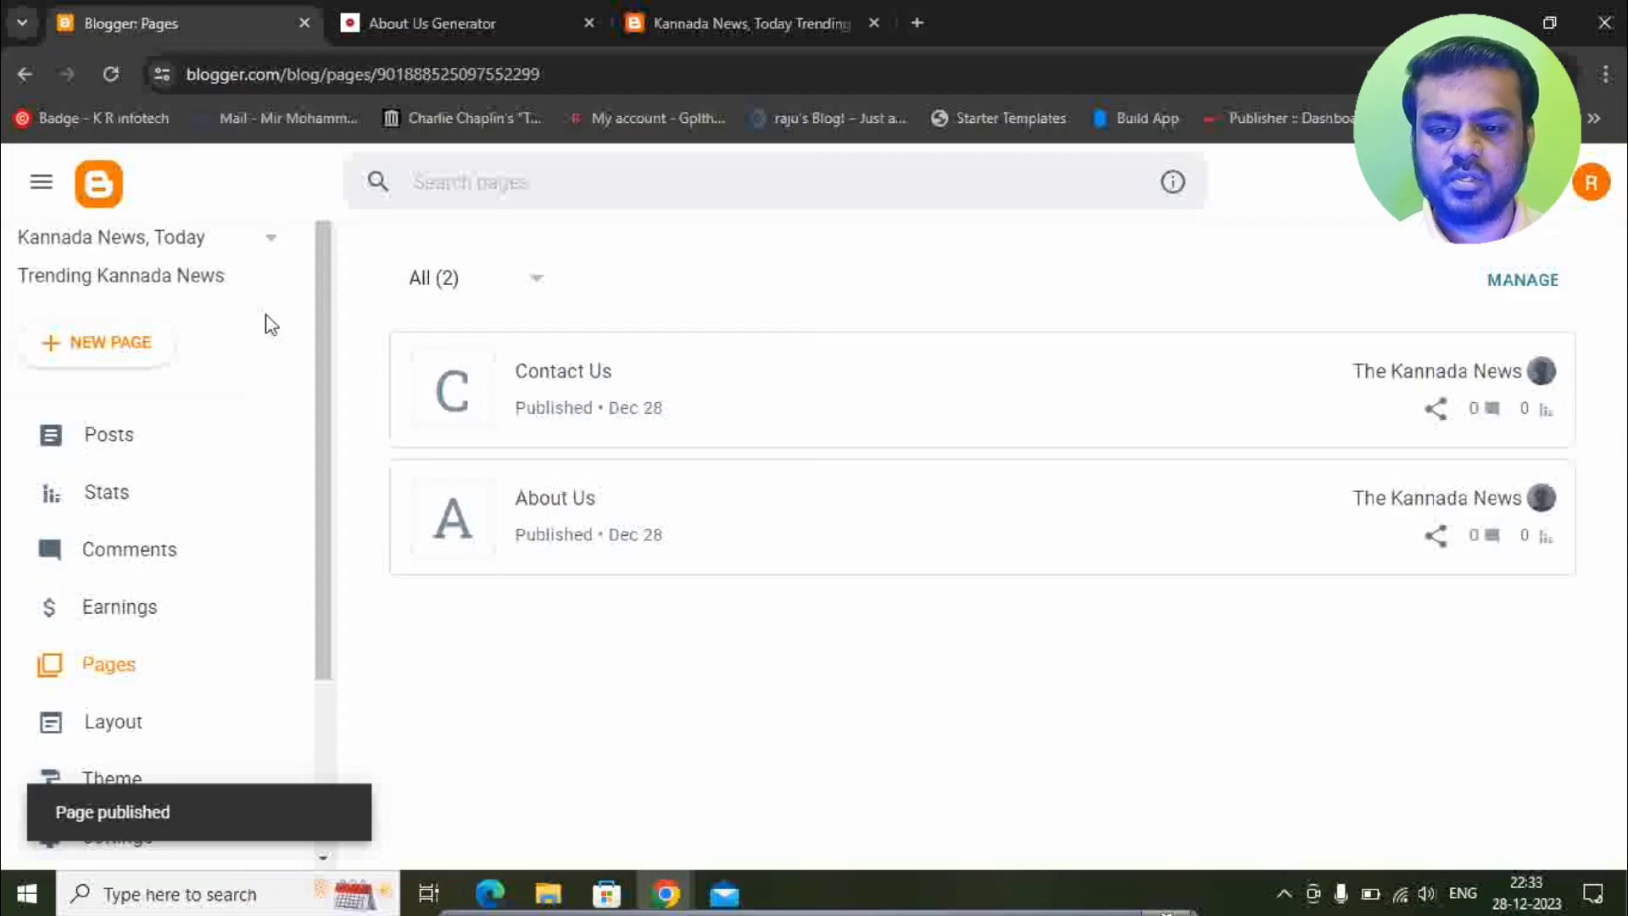
# Start a new page titled 'Terms and Conditions' and open a fresh private browser tab.
pyautogui.click(64, 343)
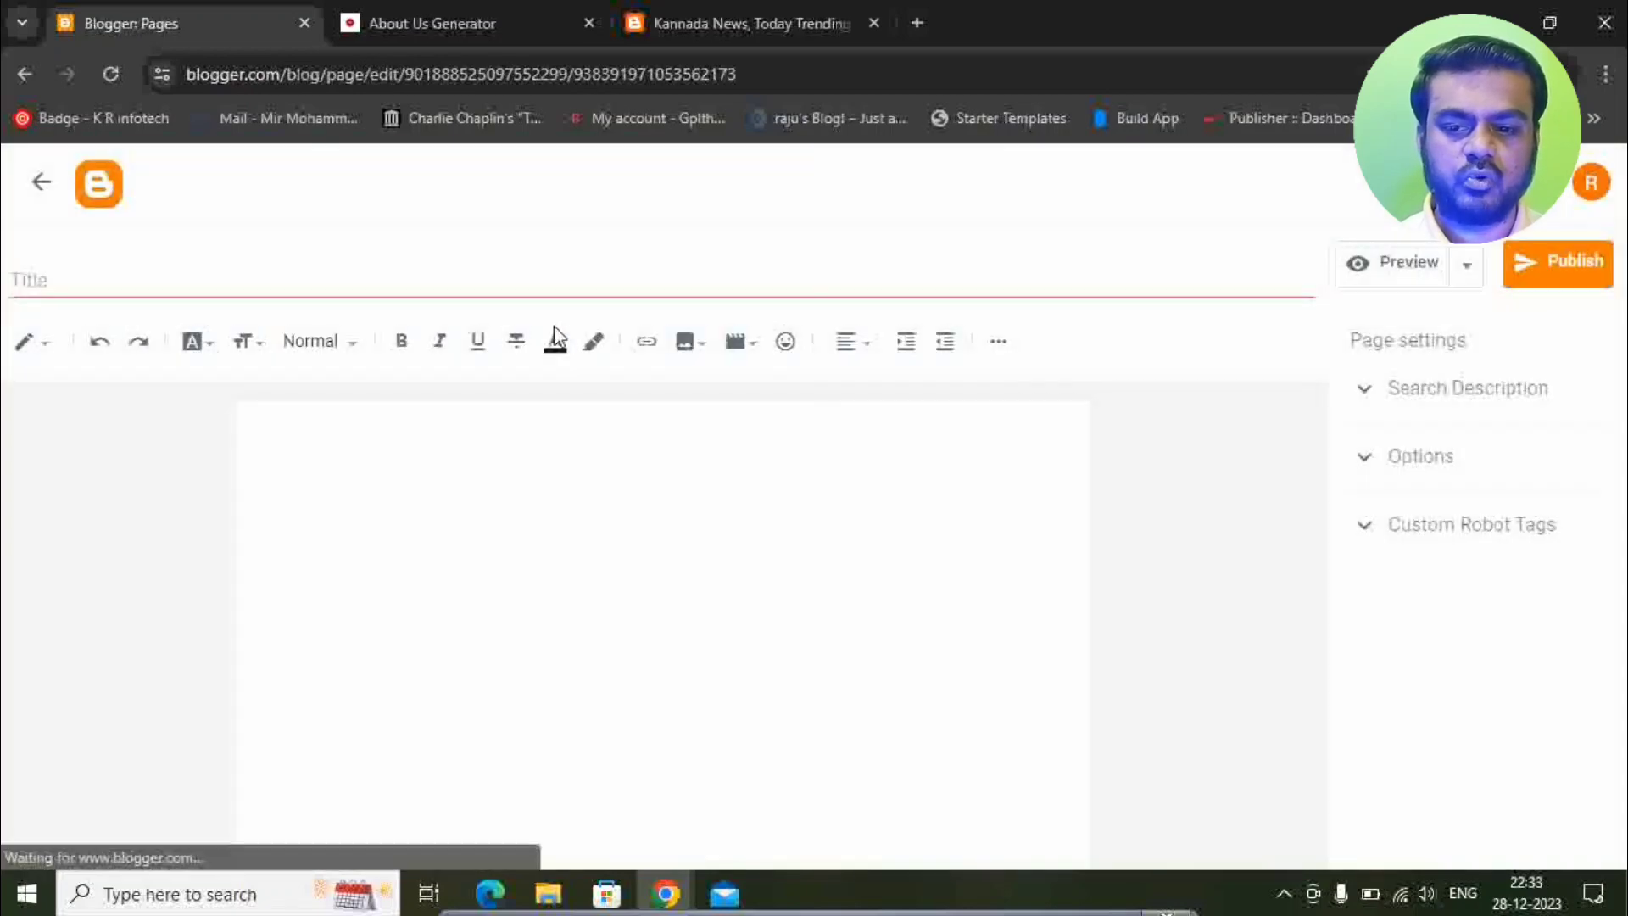
pyautogui.click(378, 285)
pyautogui.write('Ter')
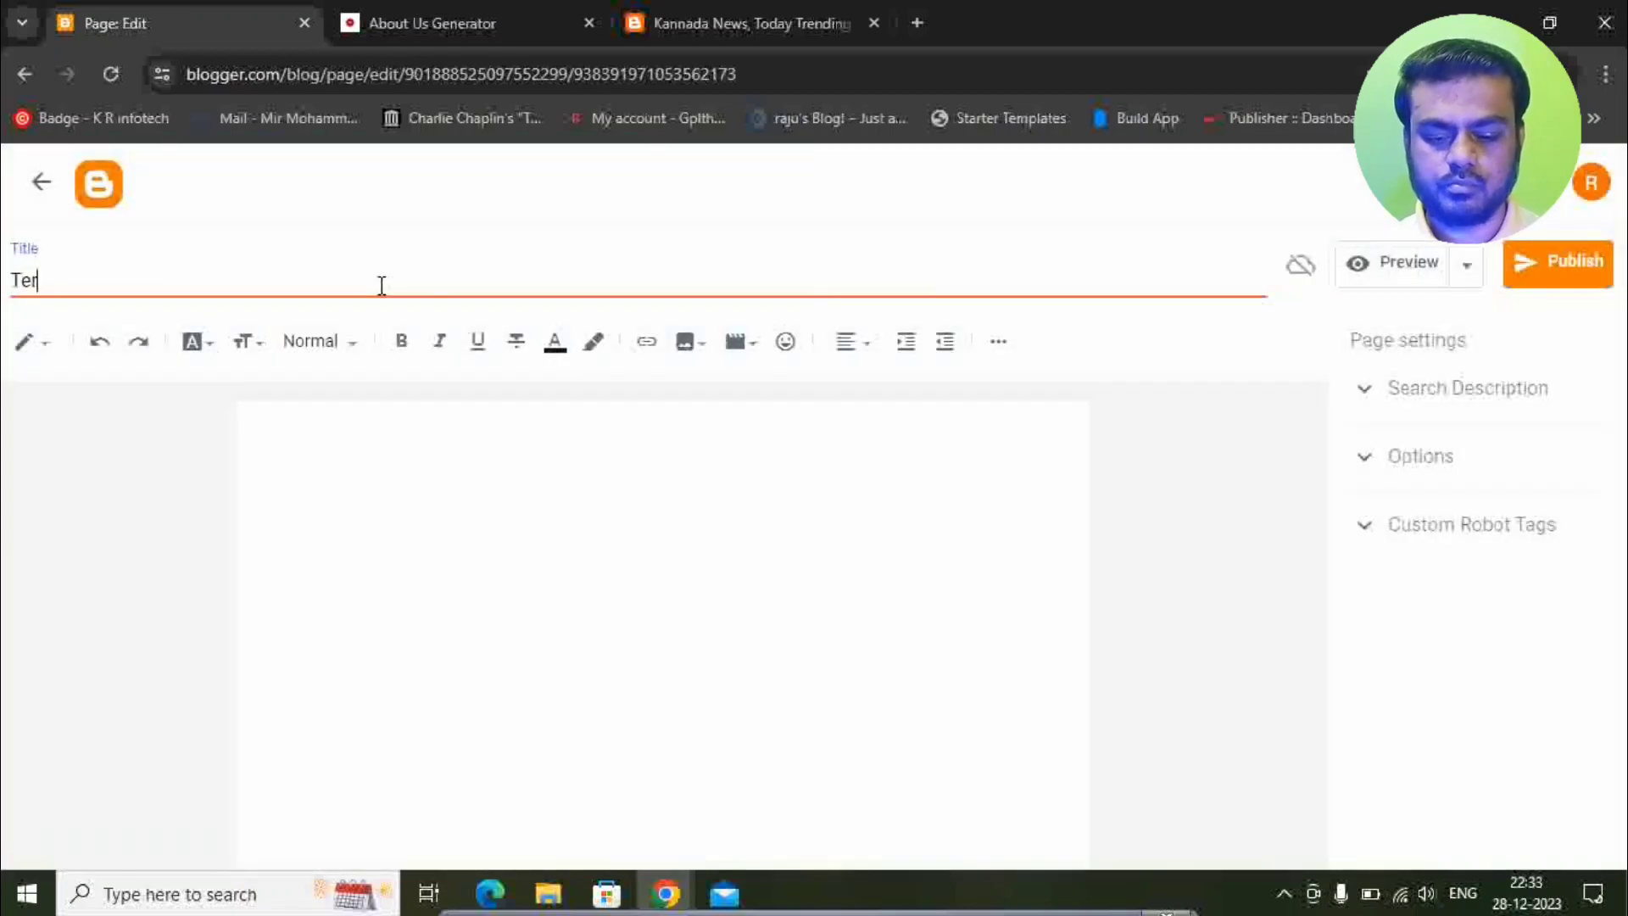
pyautogui.write('ms and Con')
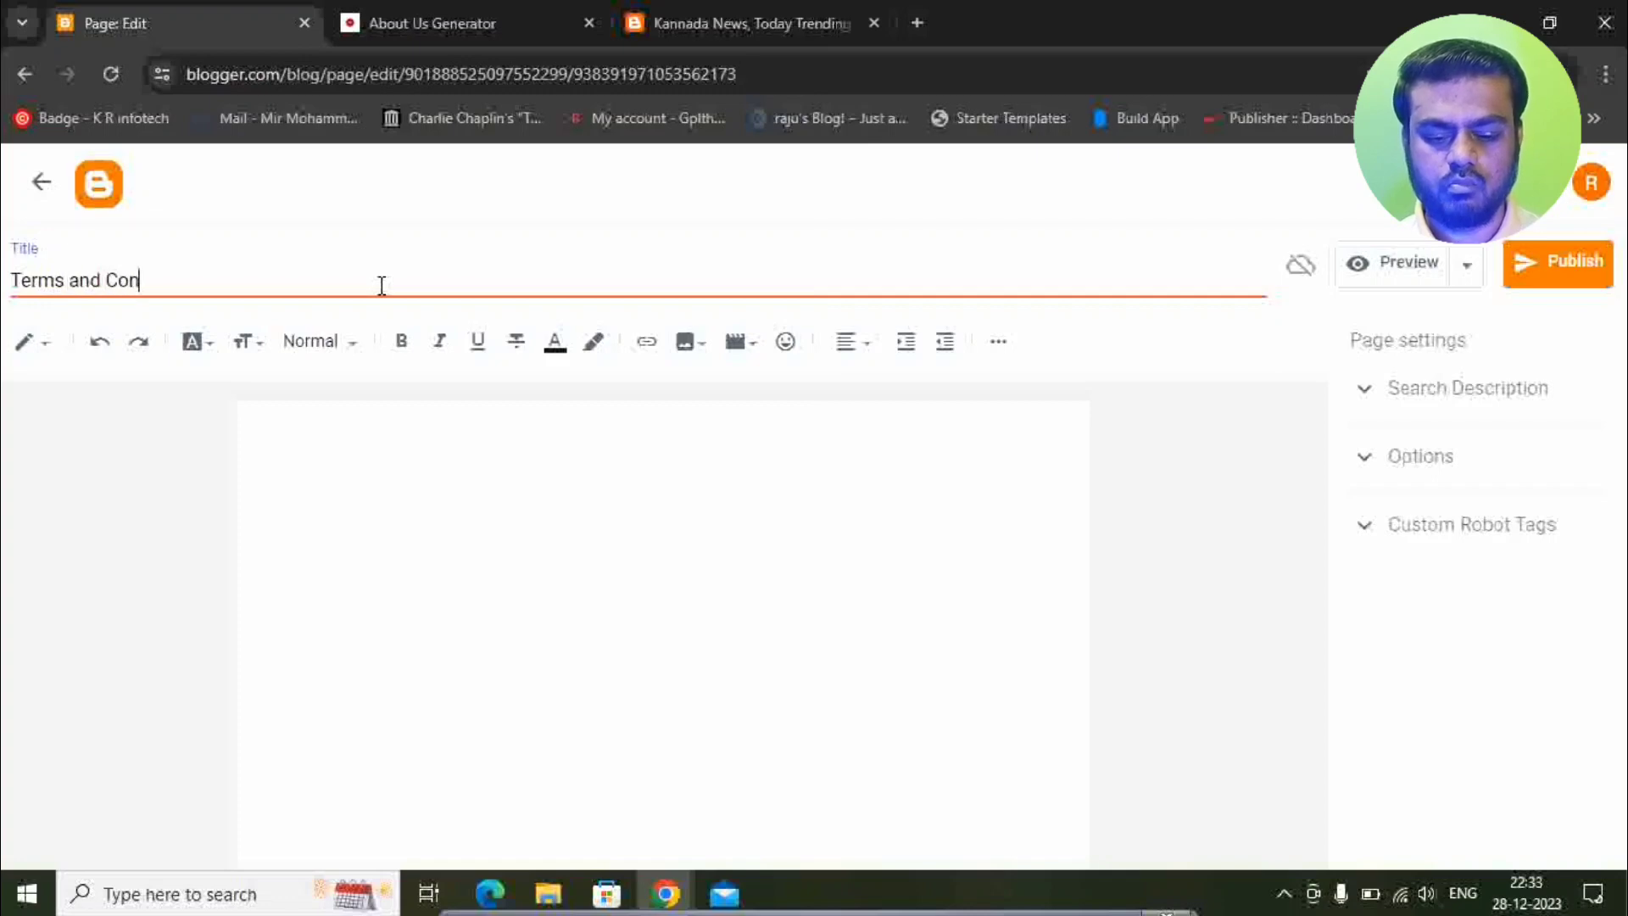
pyautogui.write('ditions')
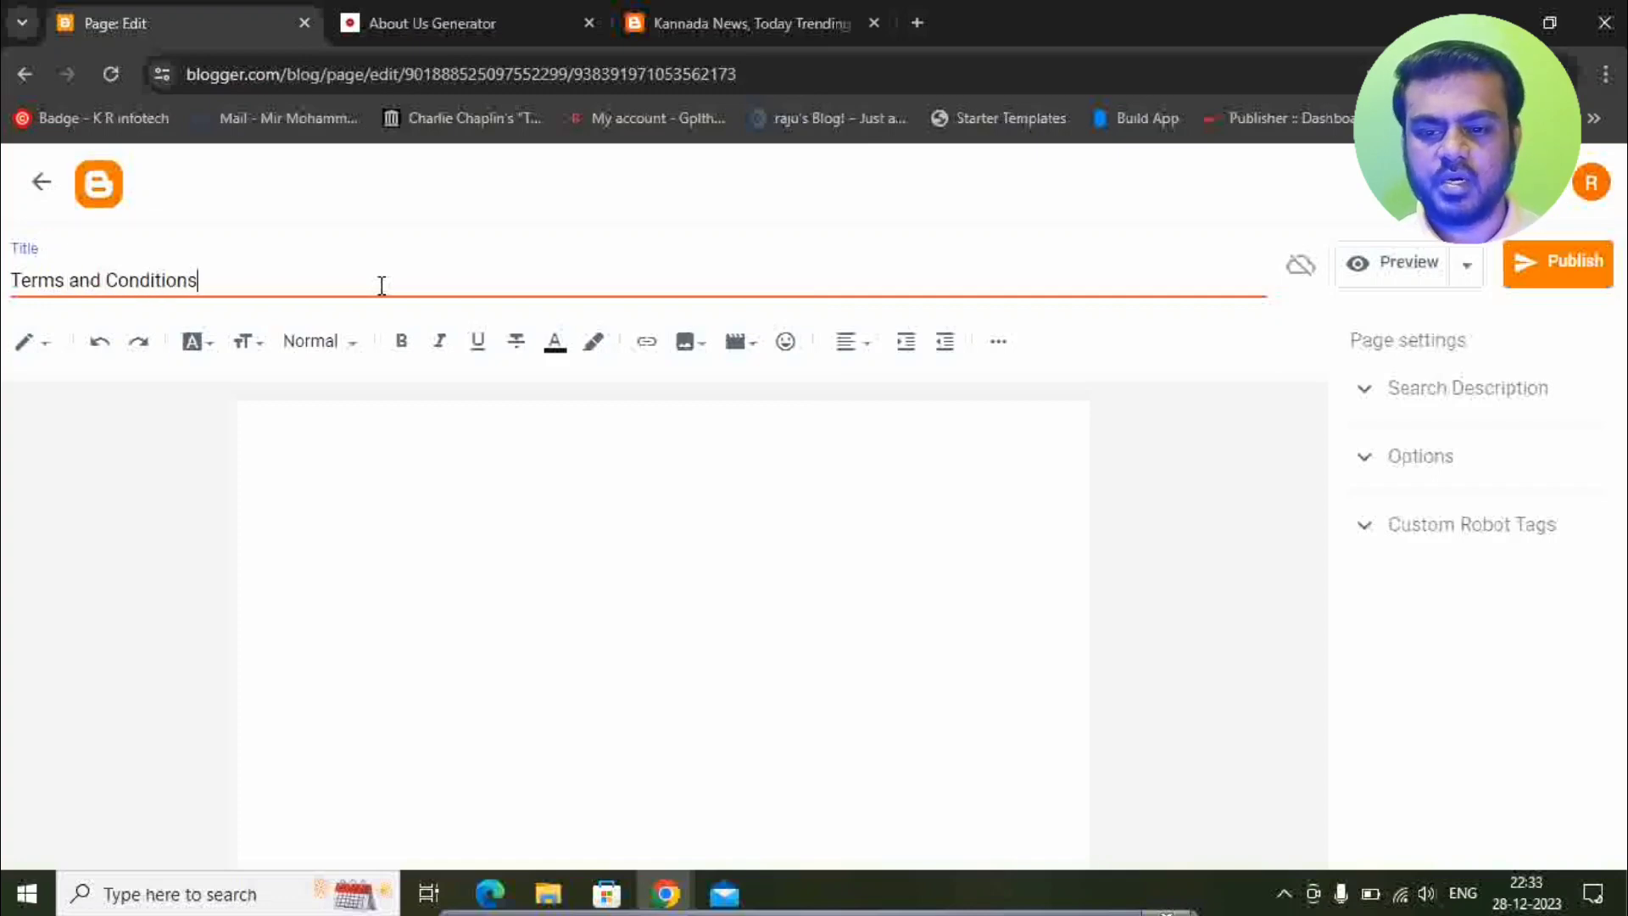
pyautogui.click(385, 454)
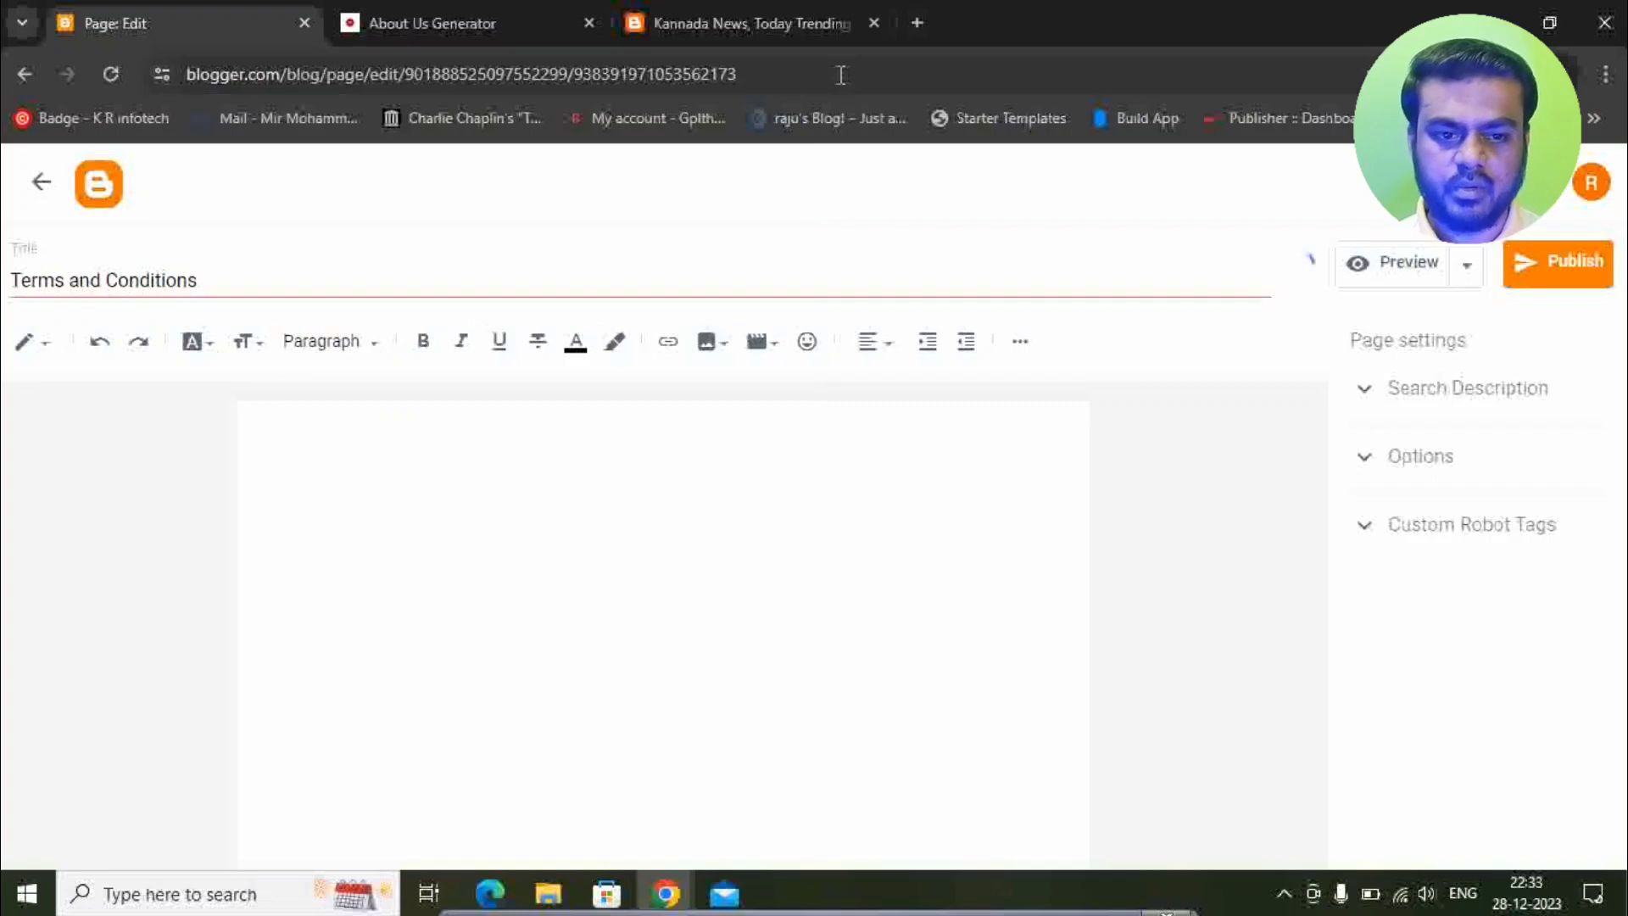
pyautogui.click(916, 24)
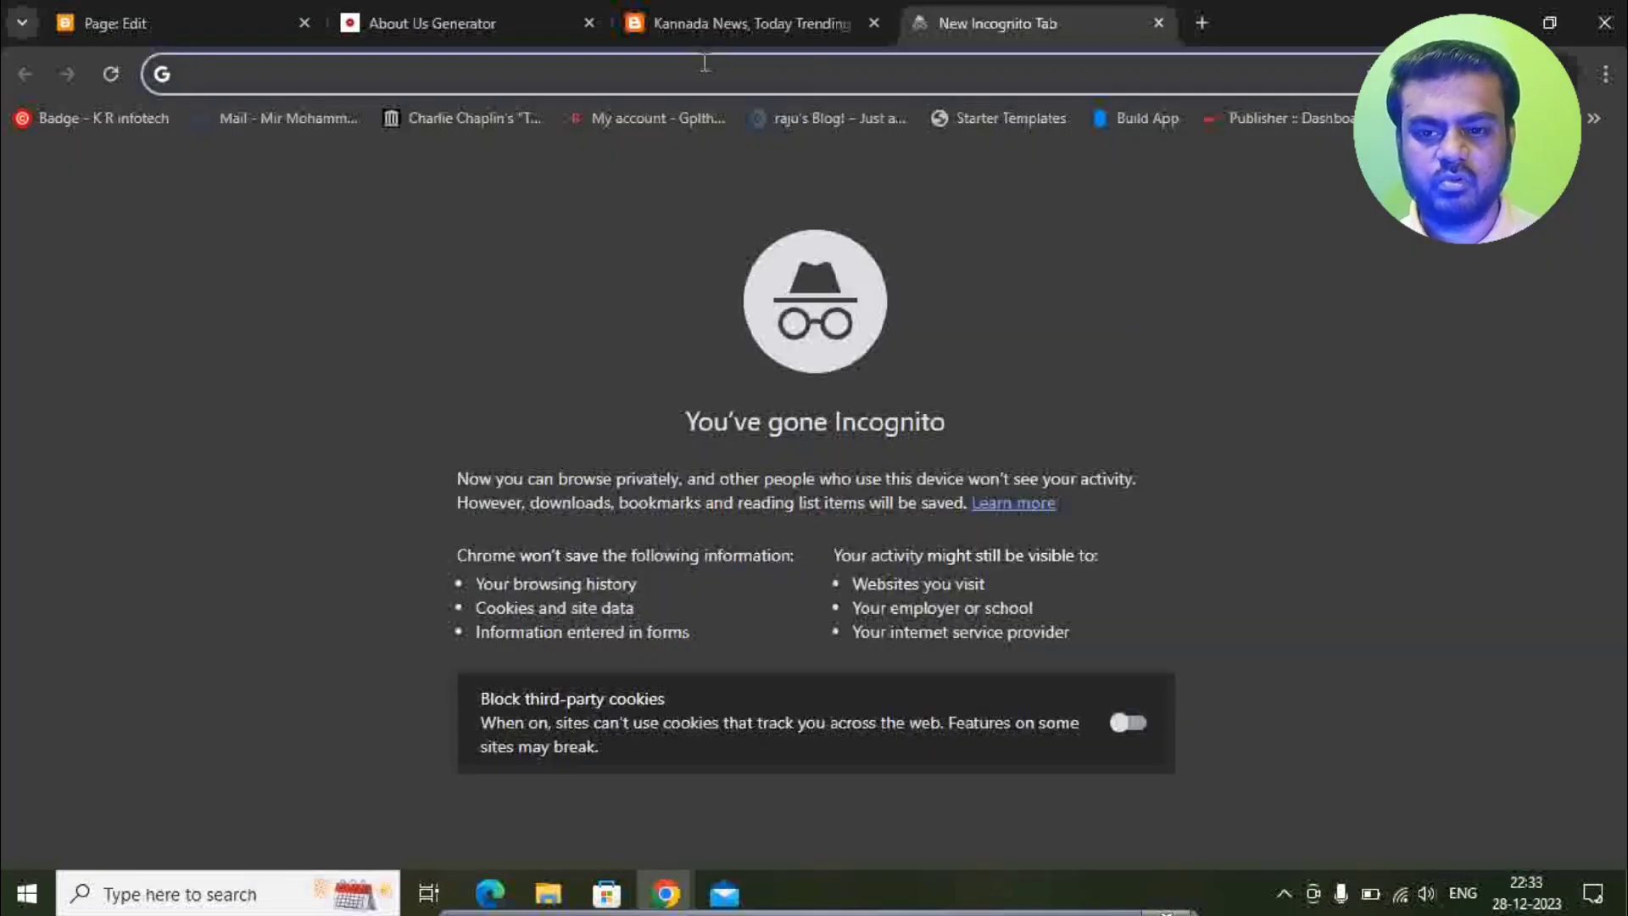
# Open the ChatGPT site and try signing up with your email address.
pyautogui.write('chat')
pyautogui.press('Return')
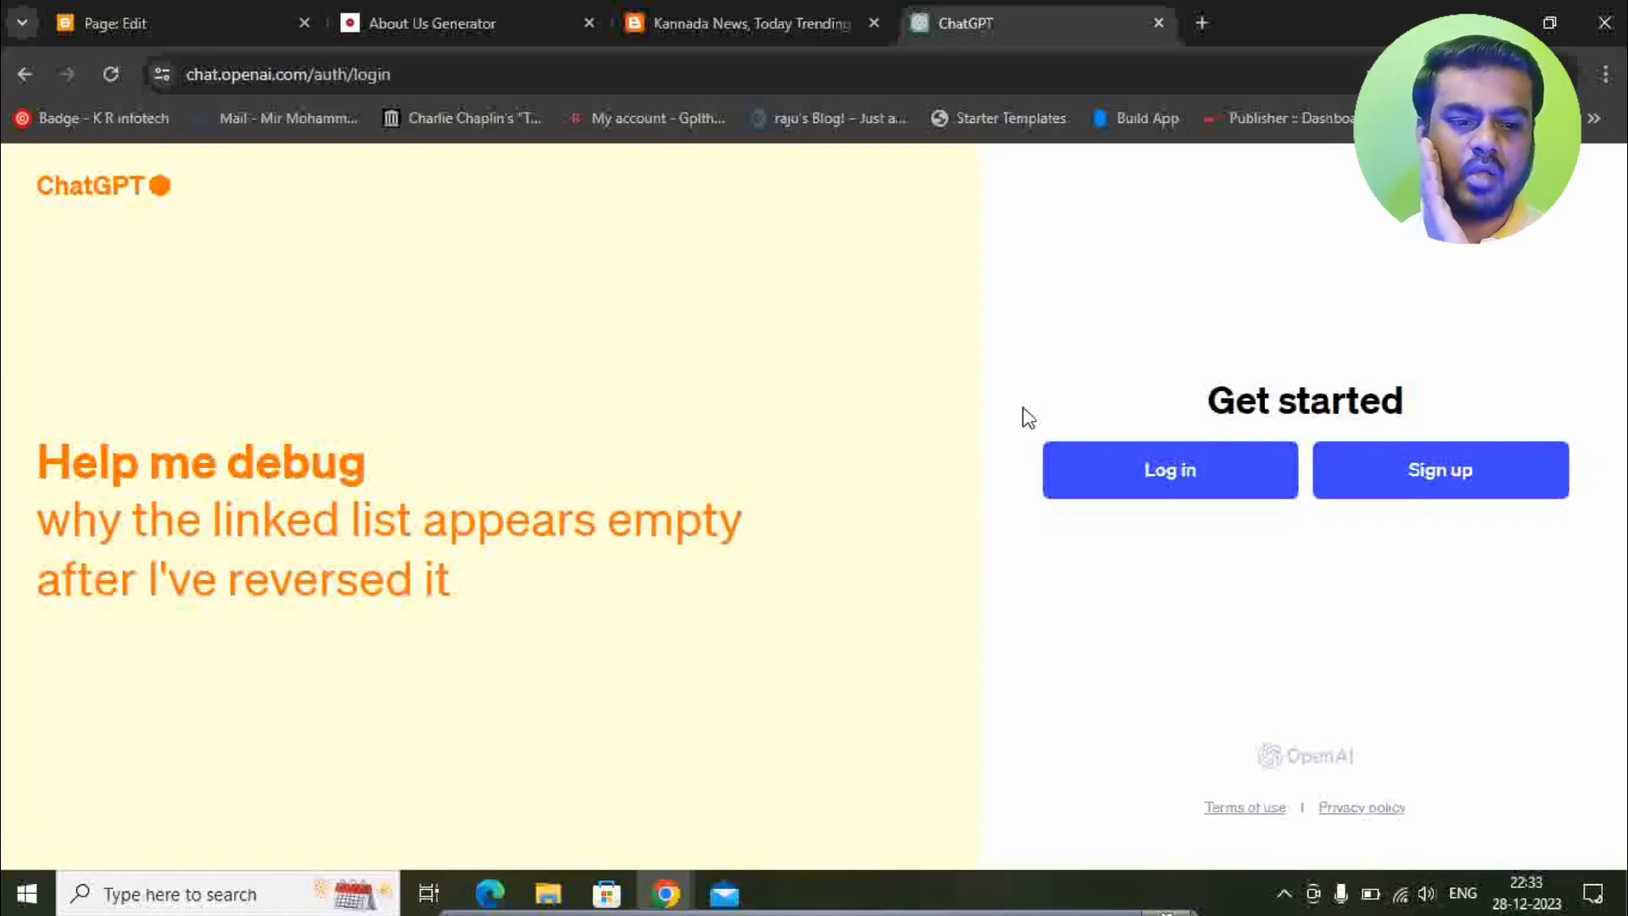
pyautogui.click(1397, 470)
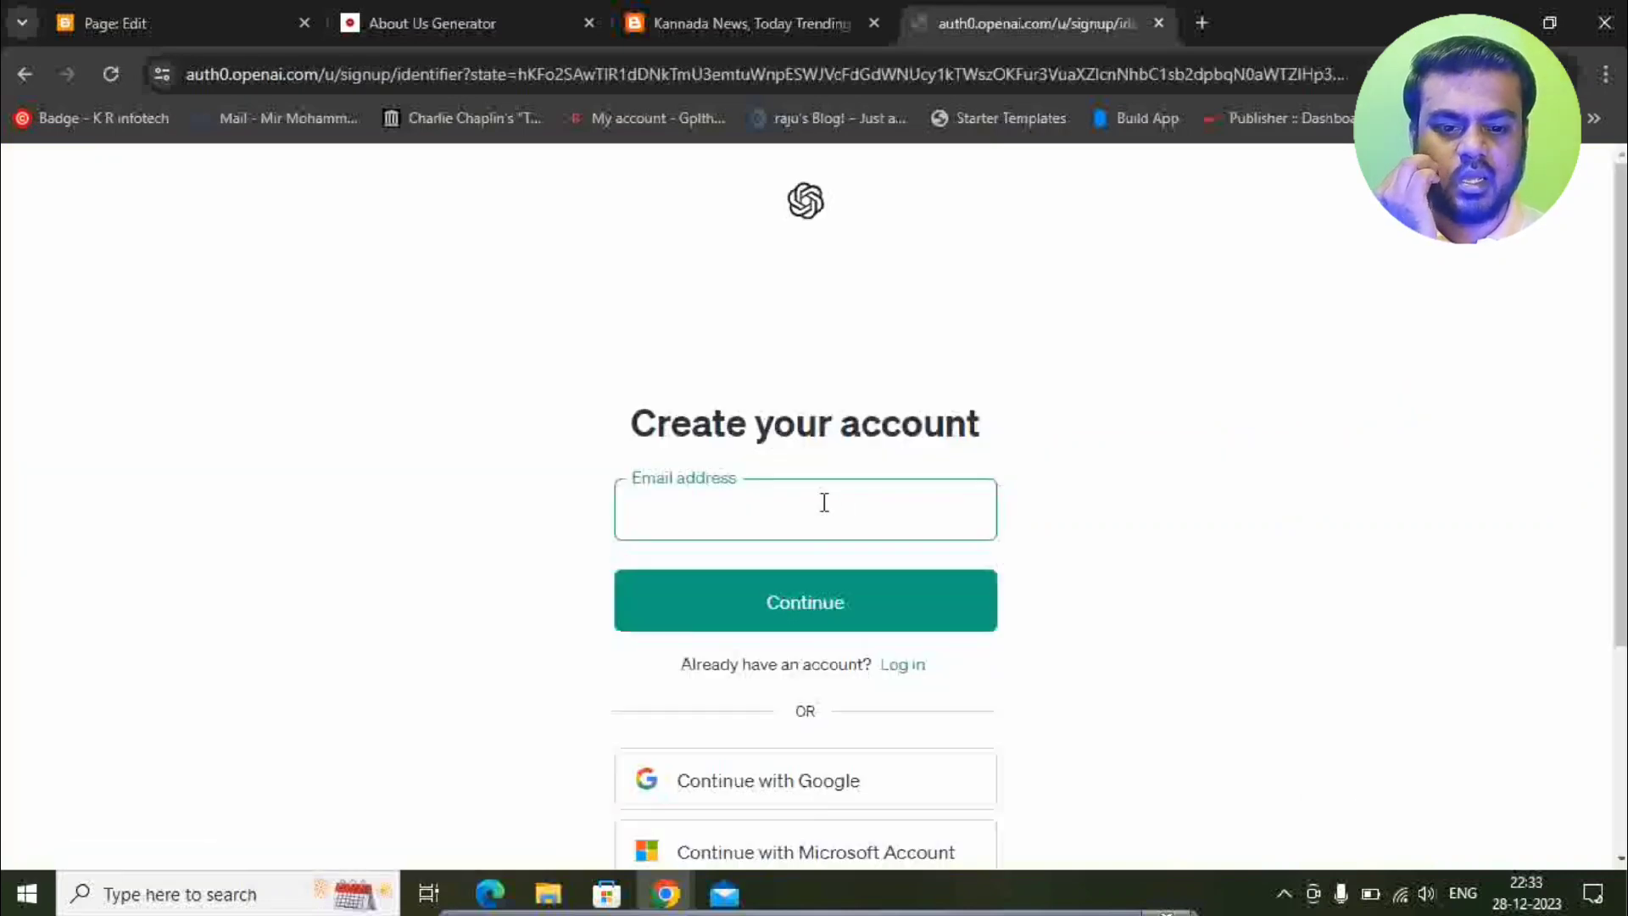
pyautogui.click(823, 503)
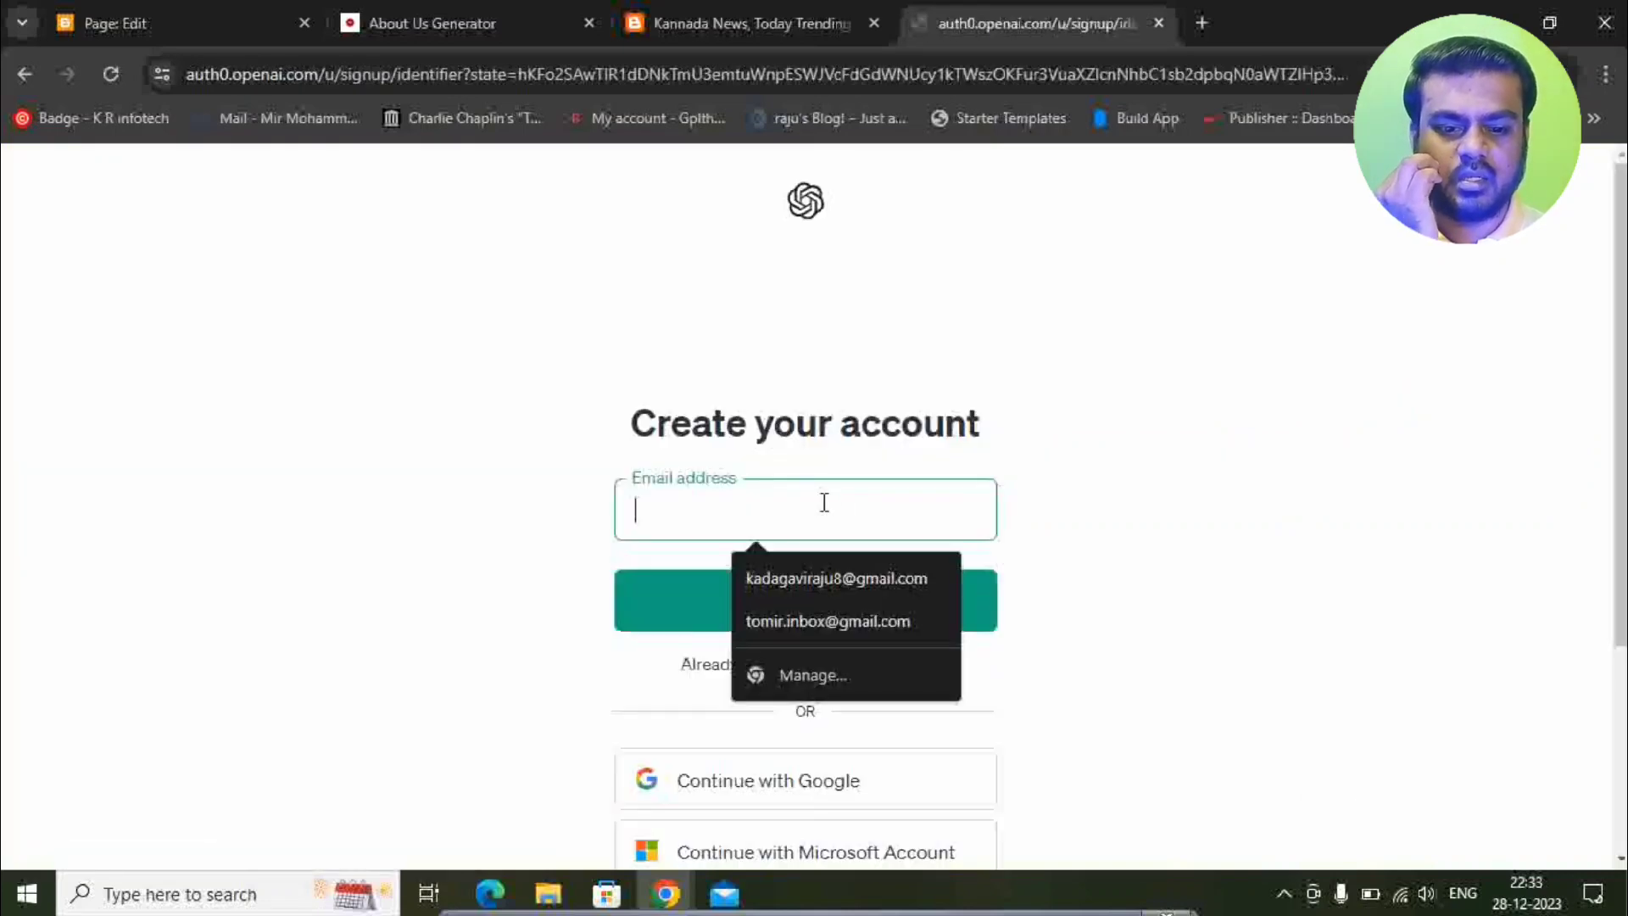
pyautogui.click(1083, 475)
pyautogui.click(886, 504)
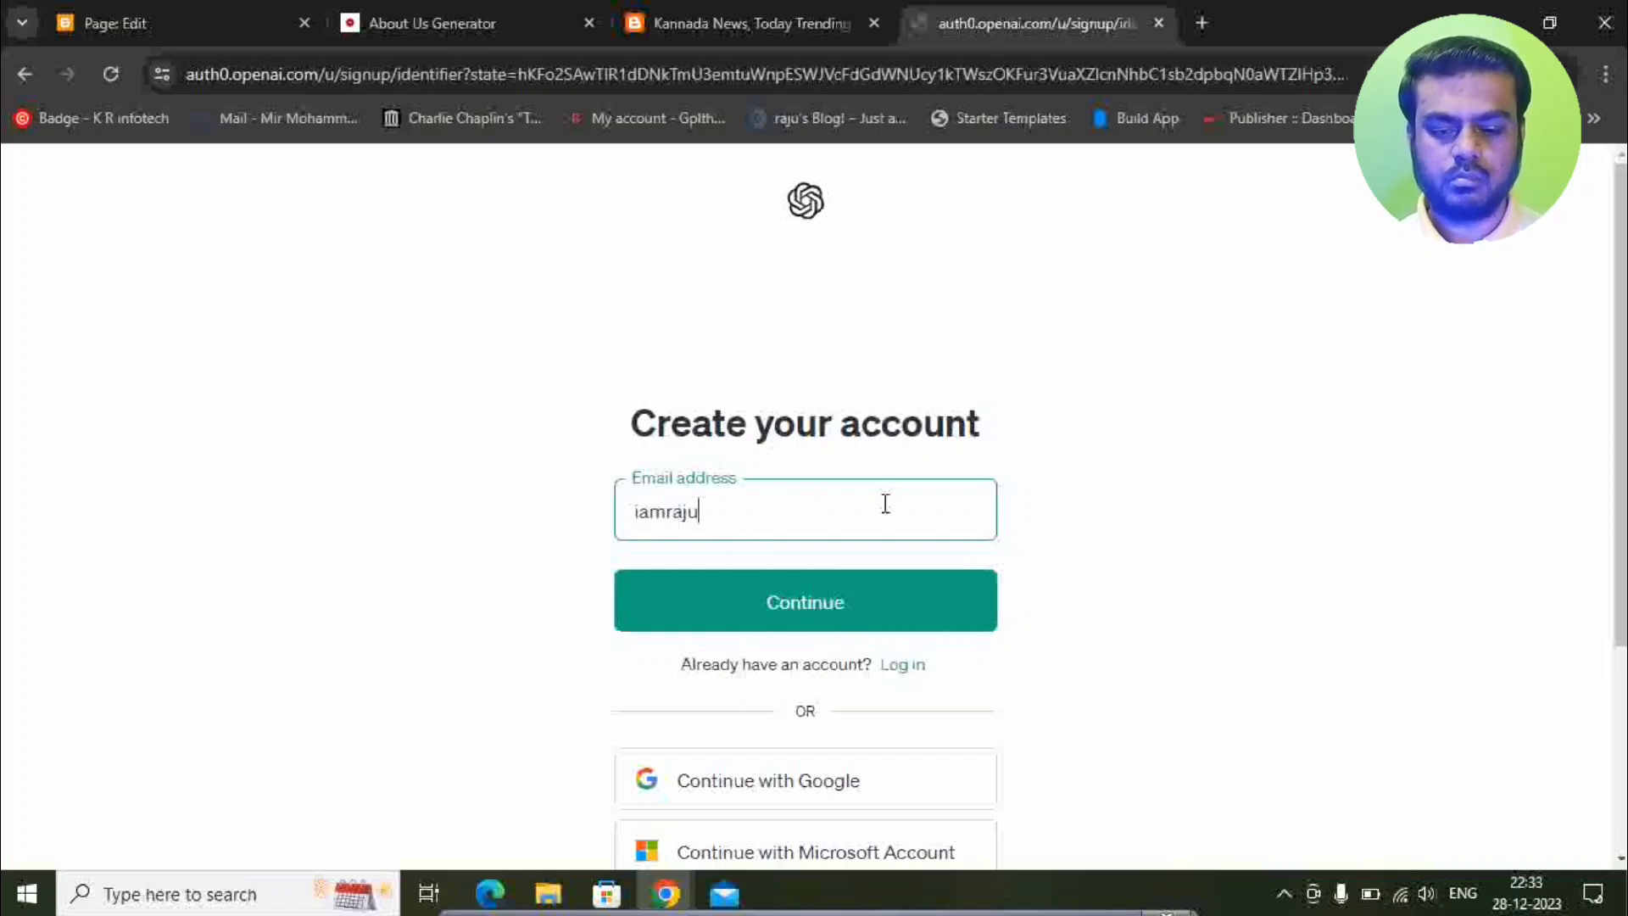
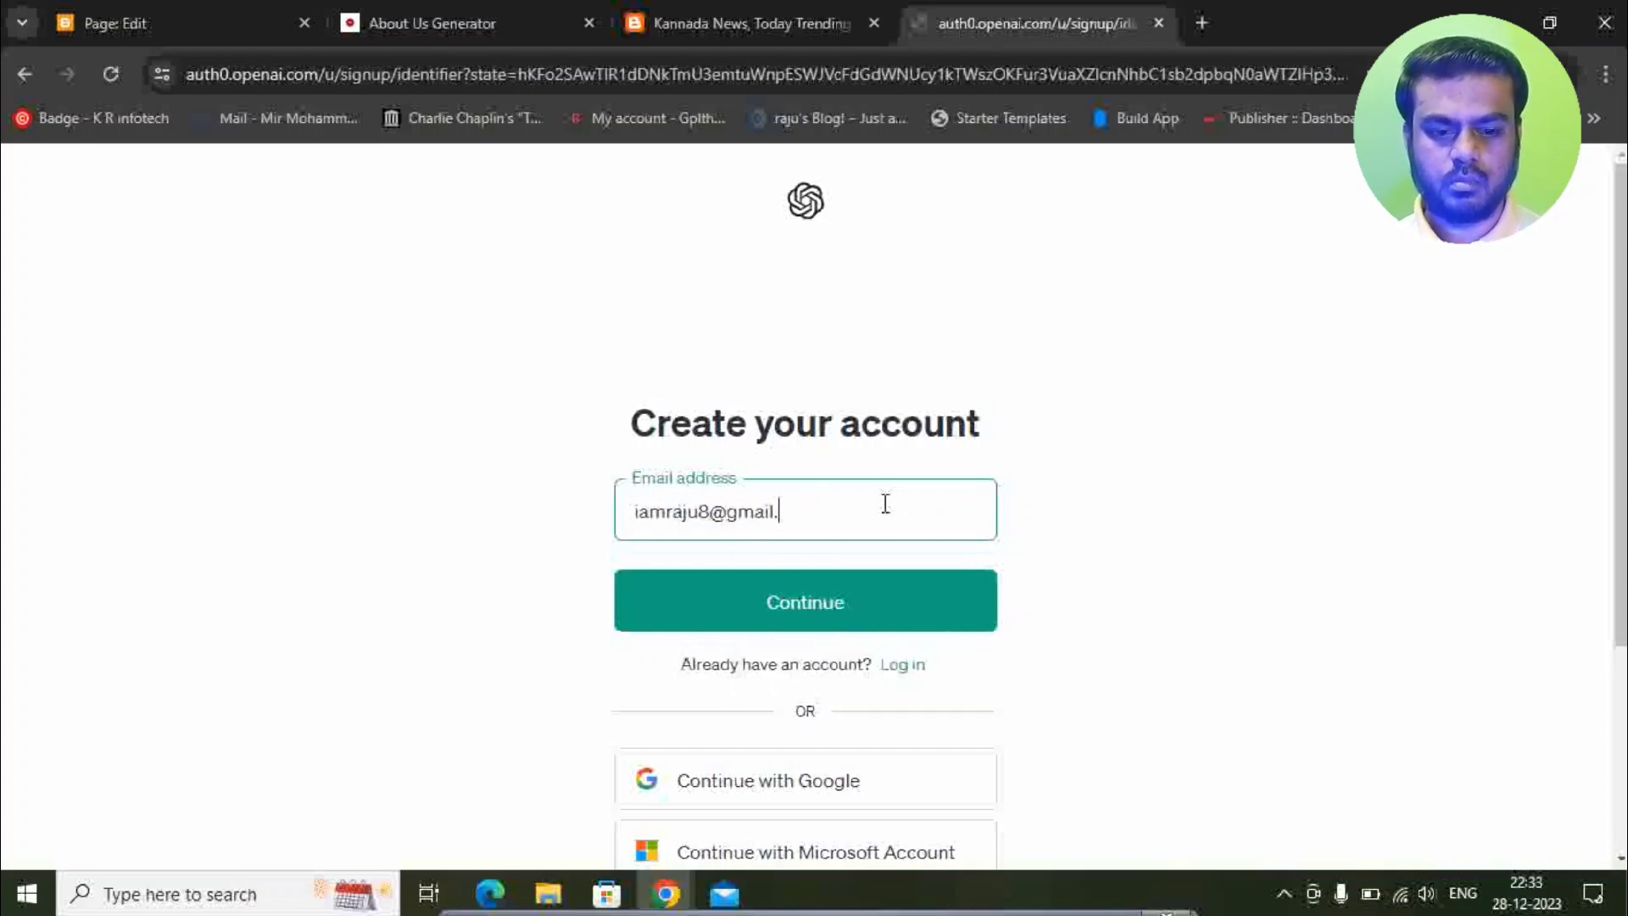
pyautogui.click(861, 617)
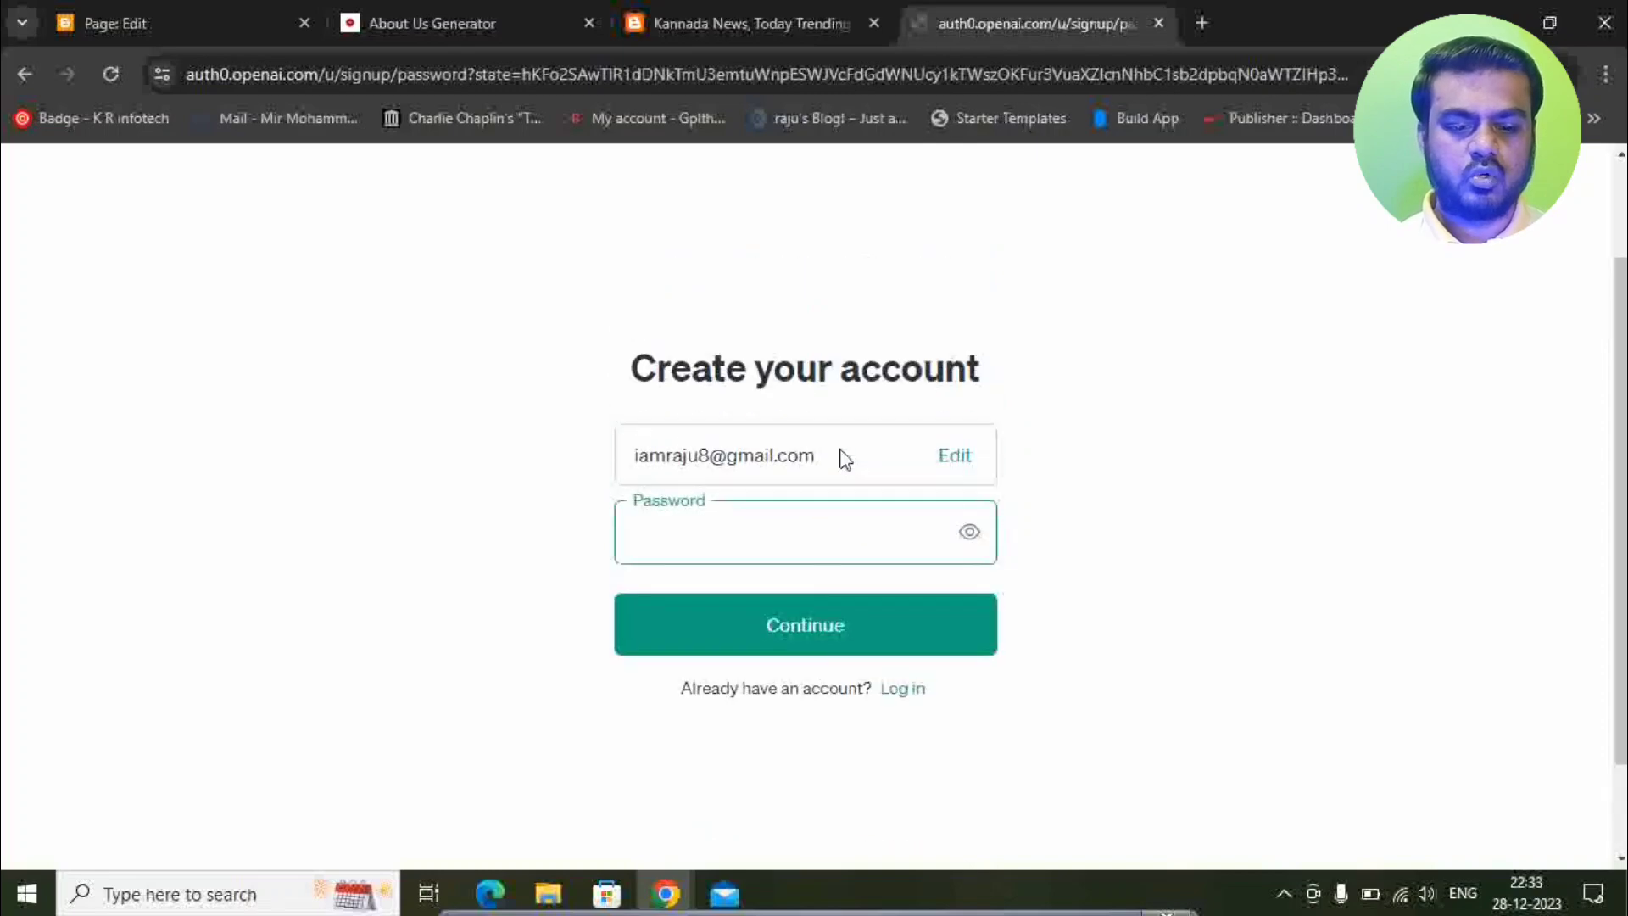
# Go back and sign up with Google instead, choosing the Google account.
pyautogui.click(25, 76)
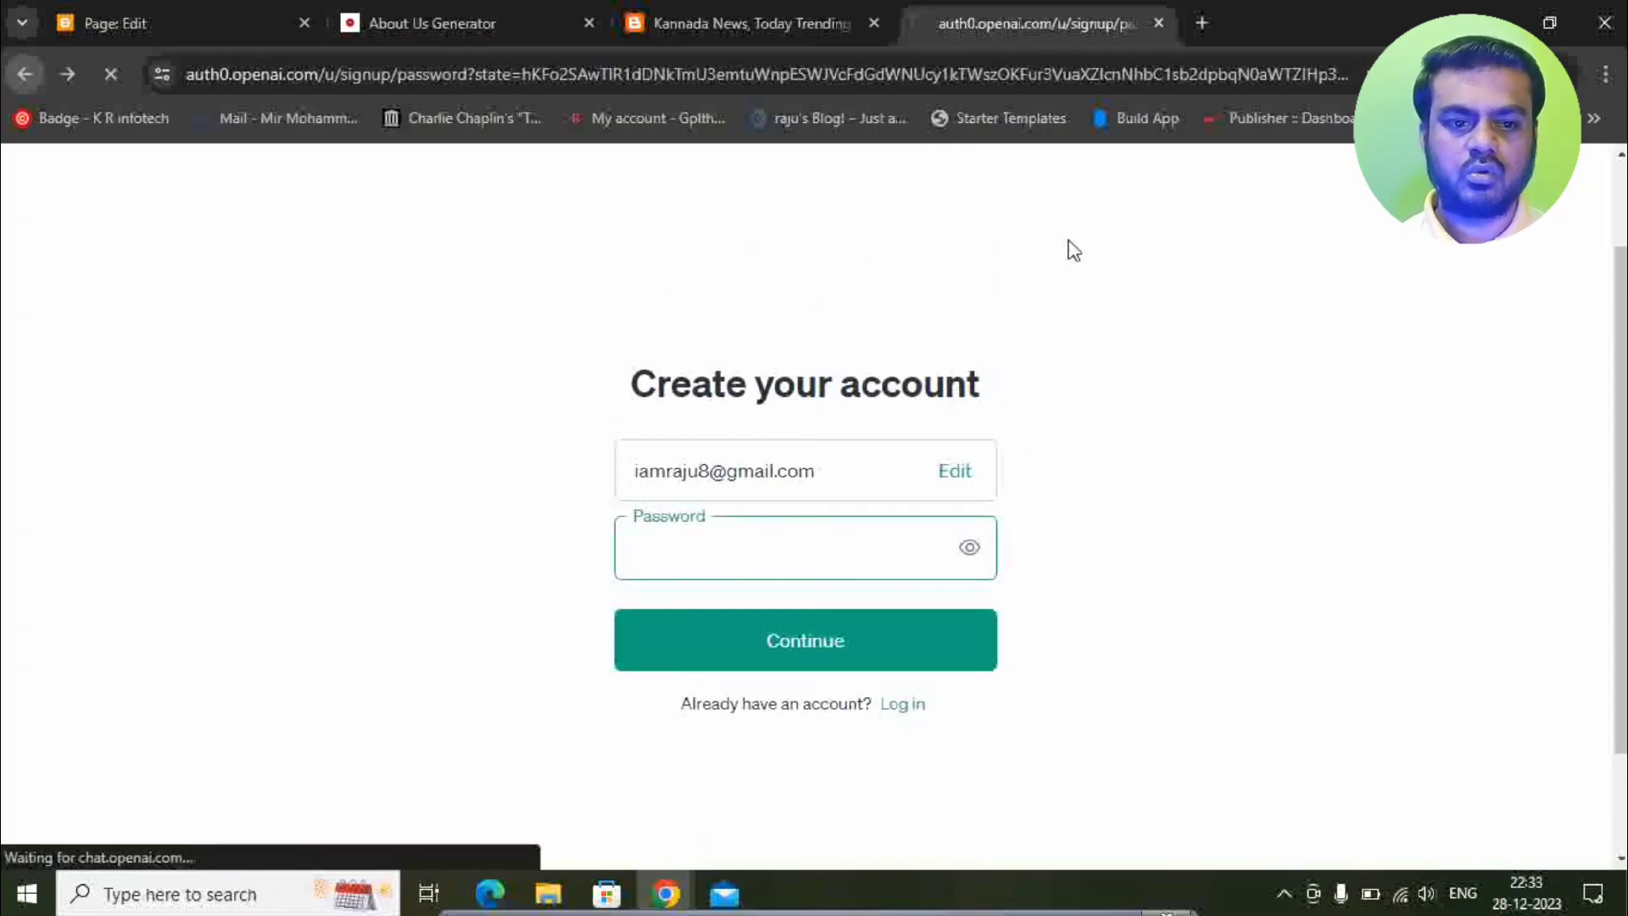
pyautogui.scroll(-3, 938, 563)
pyautogui.click(851, 534)
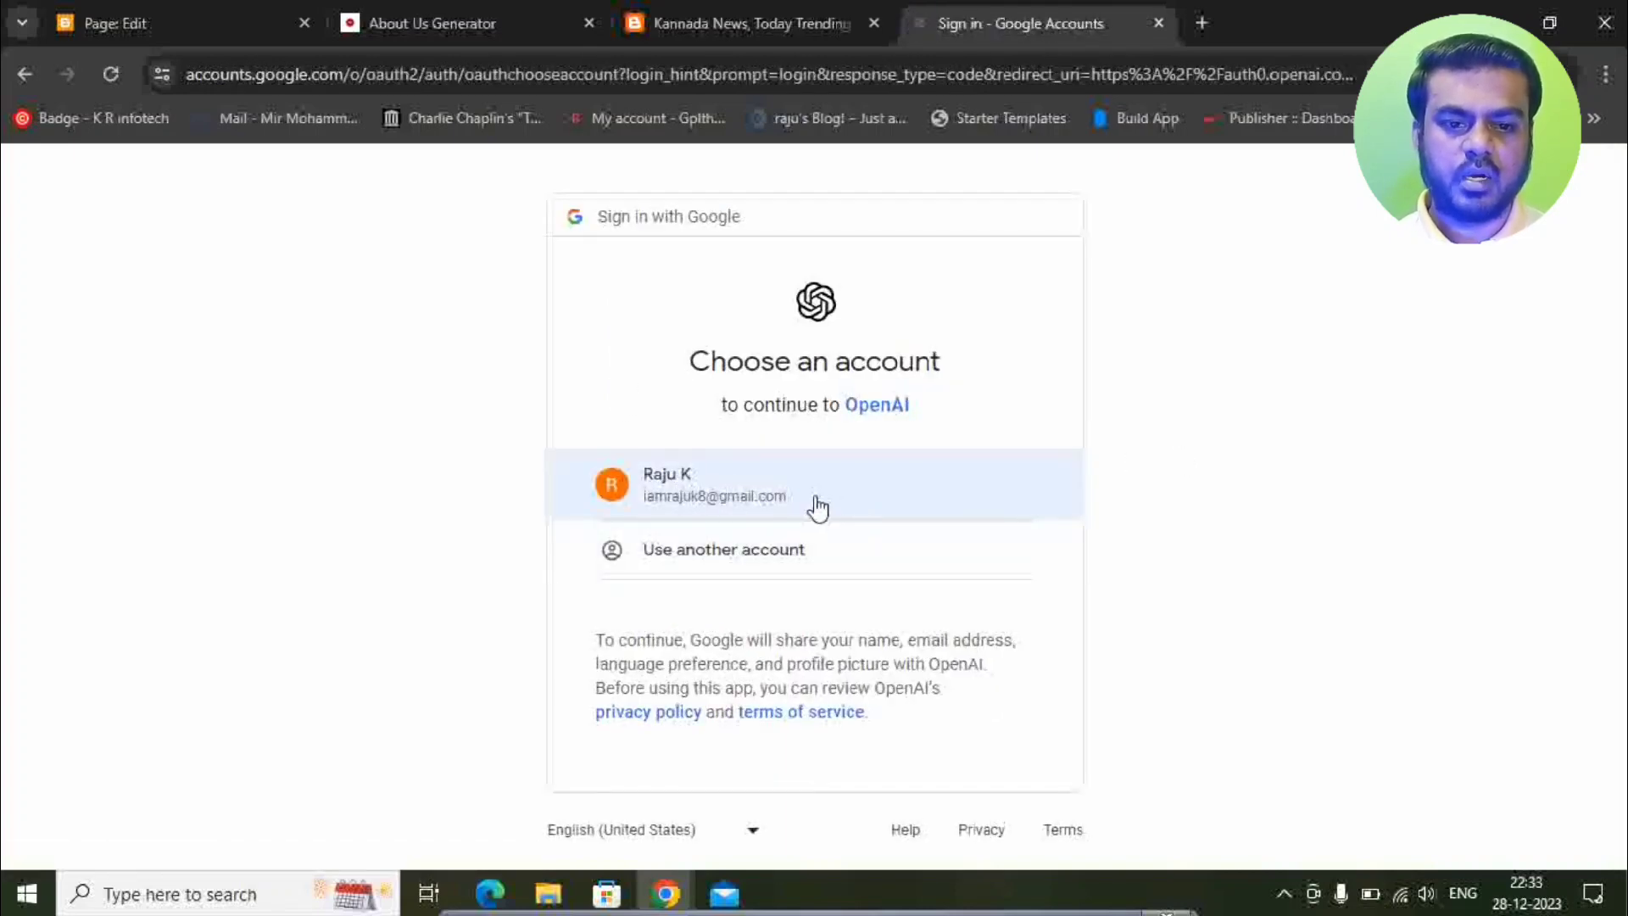
pyautogui.click(737, 501)
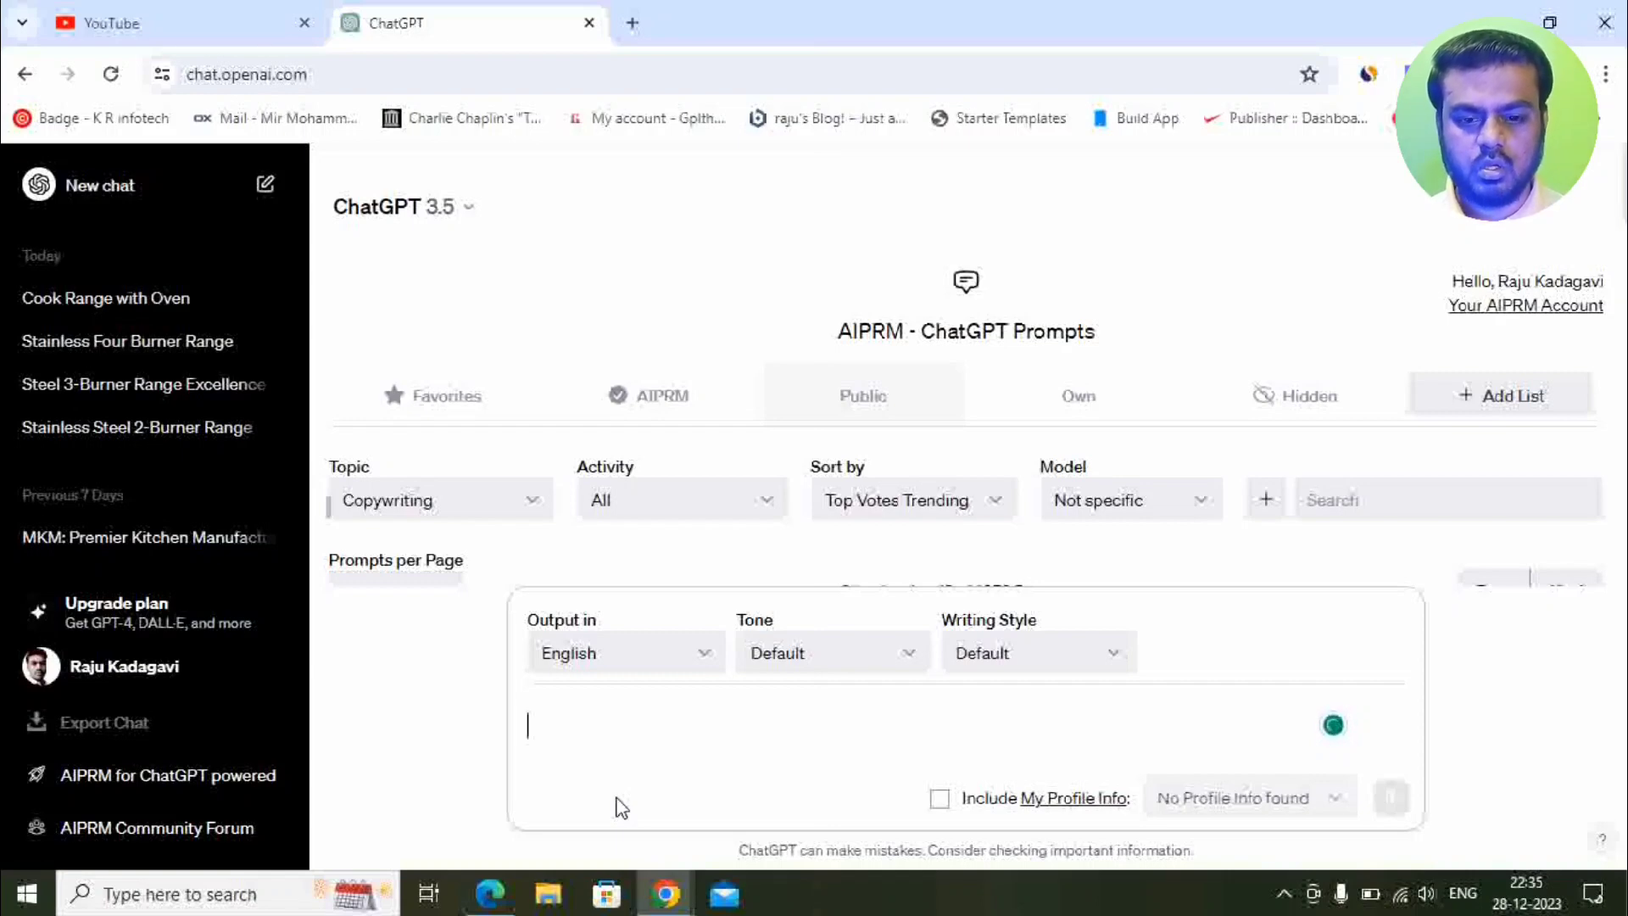
# Ask ChatGPT for Terms and Conditions for the news website.
pyautogui.write('Give me a Term and')
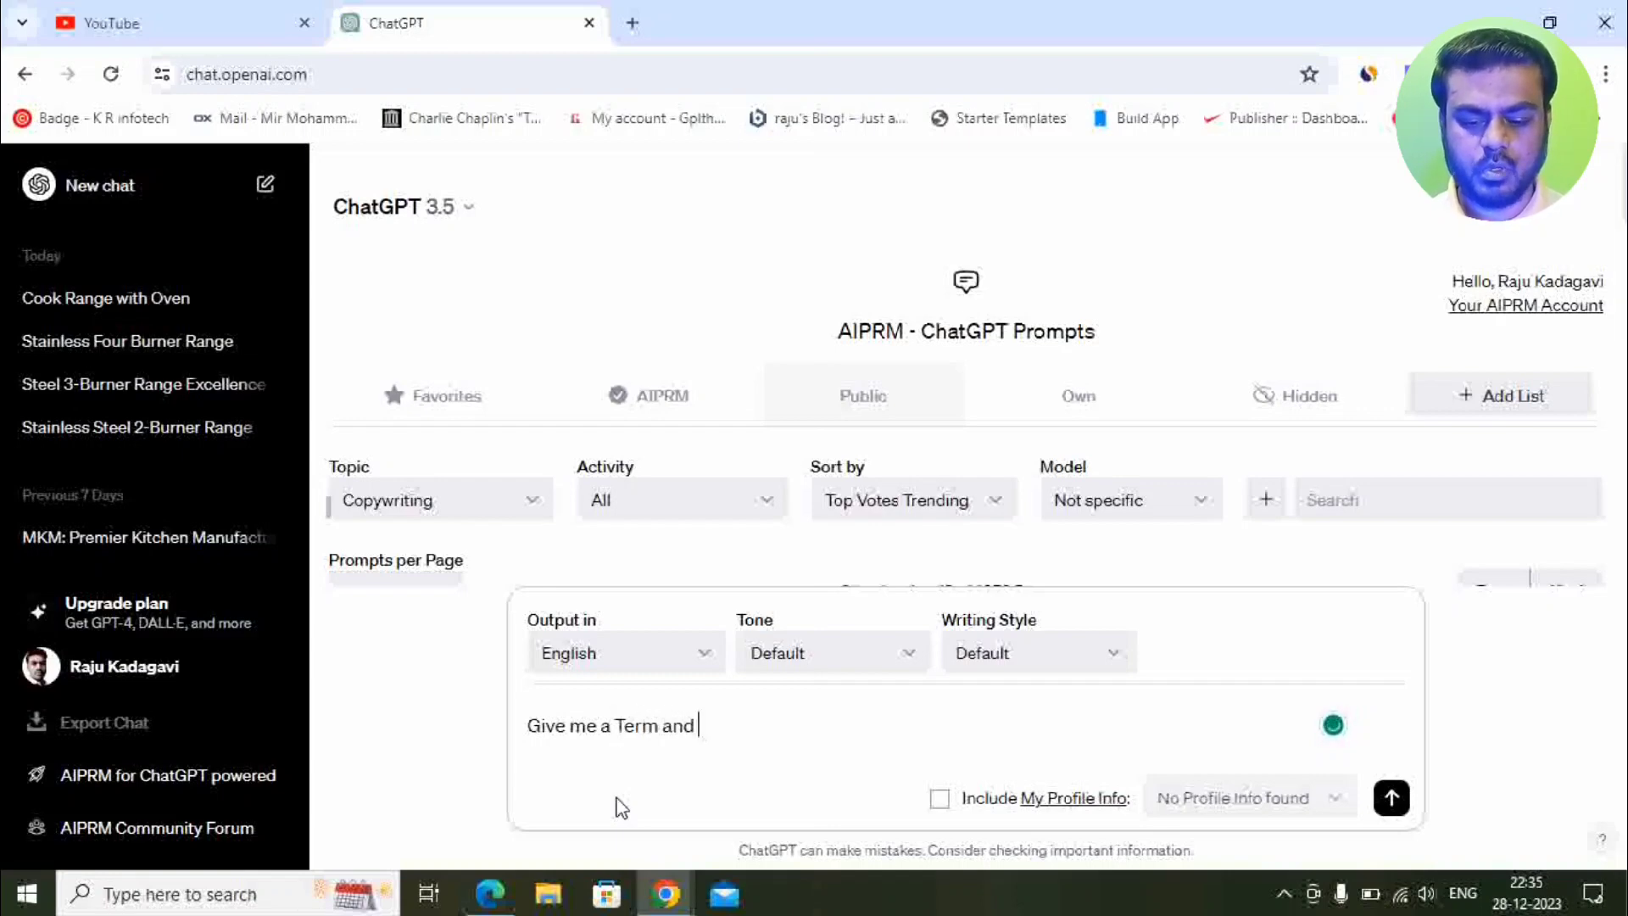
pyautogui.write('Condit')
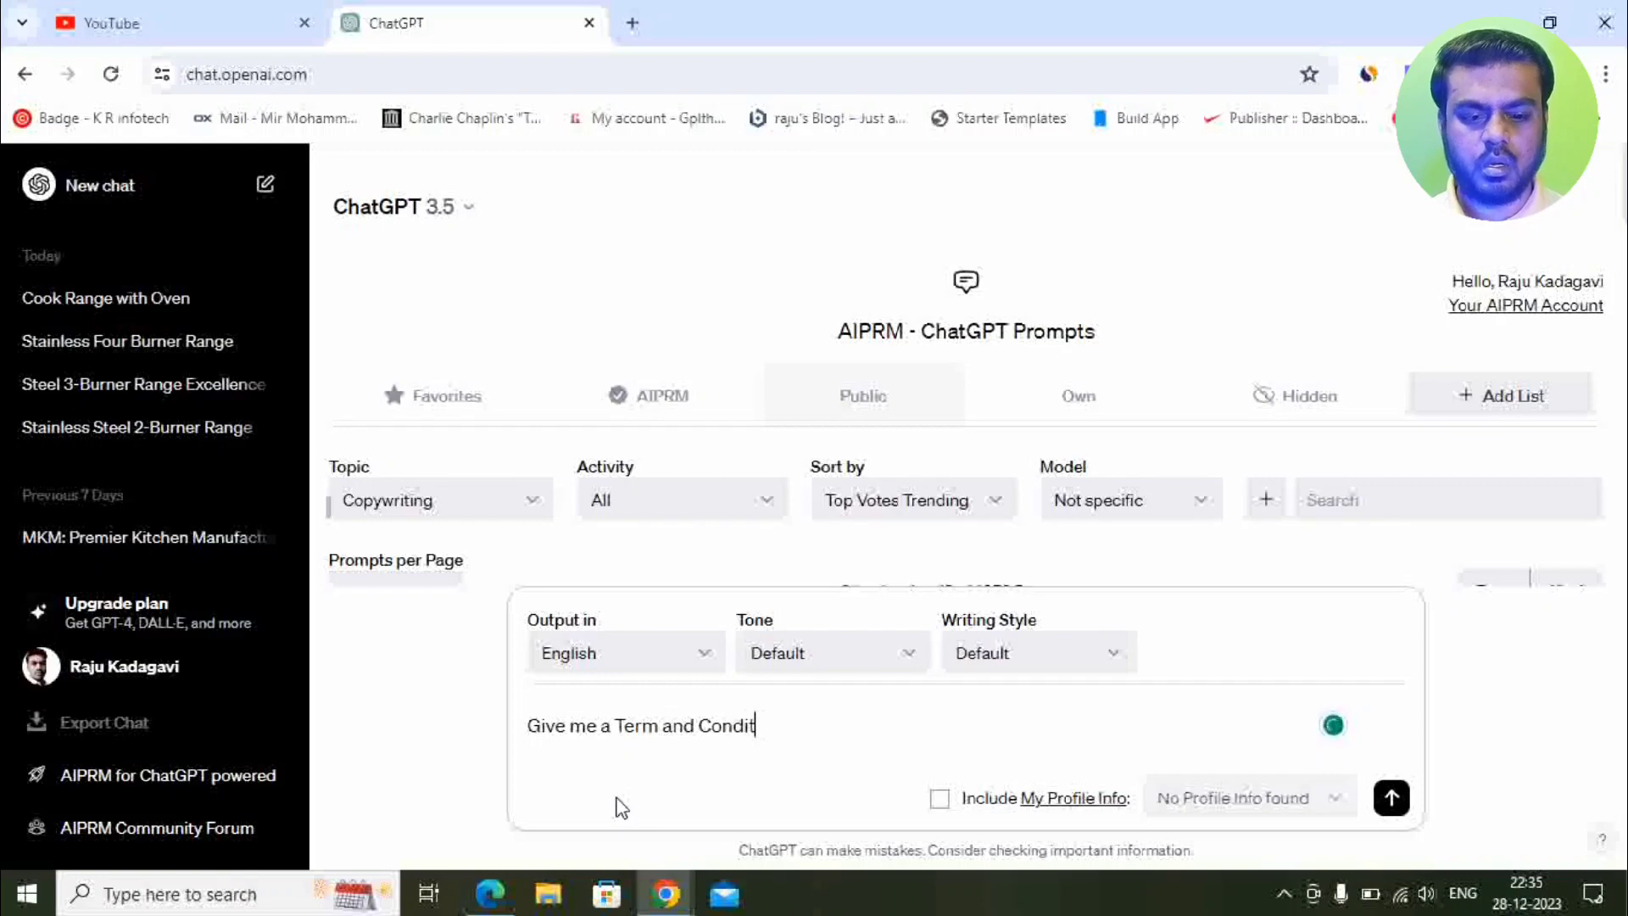
pyautogui.write('ion Page for My N')
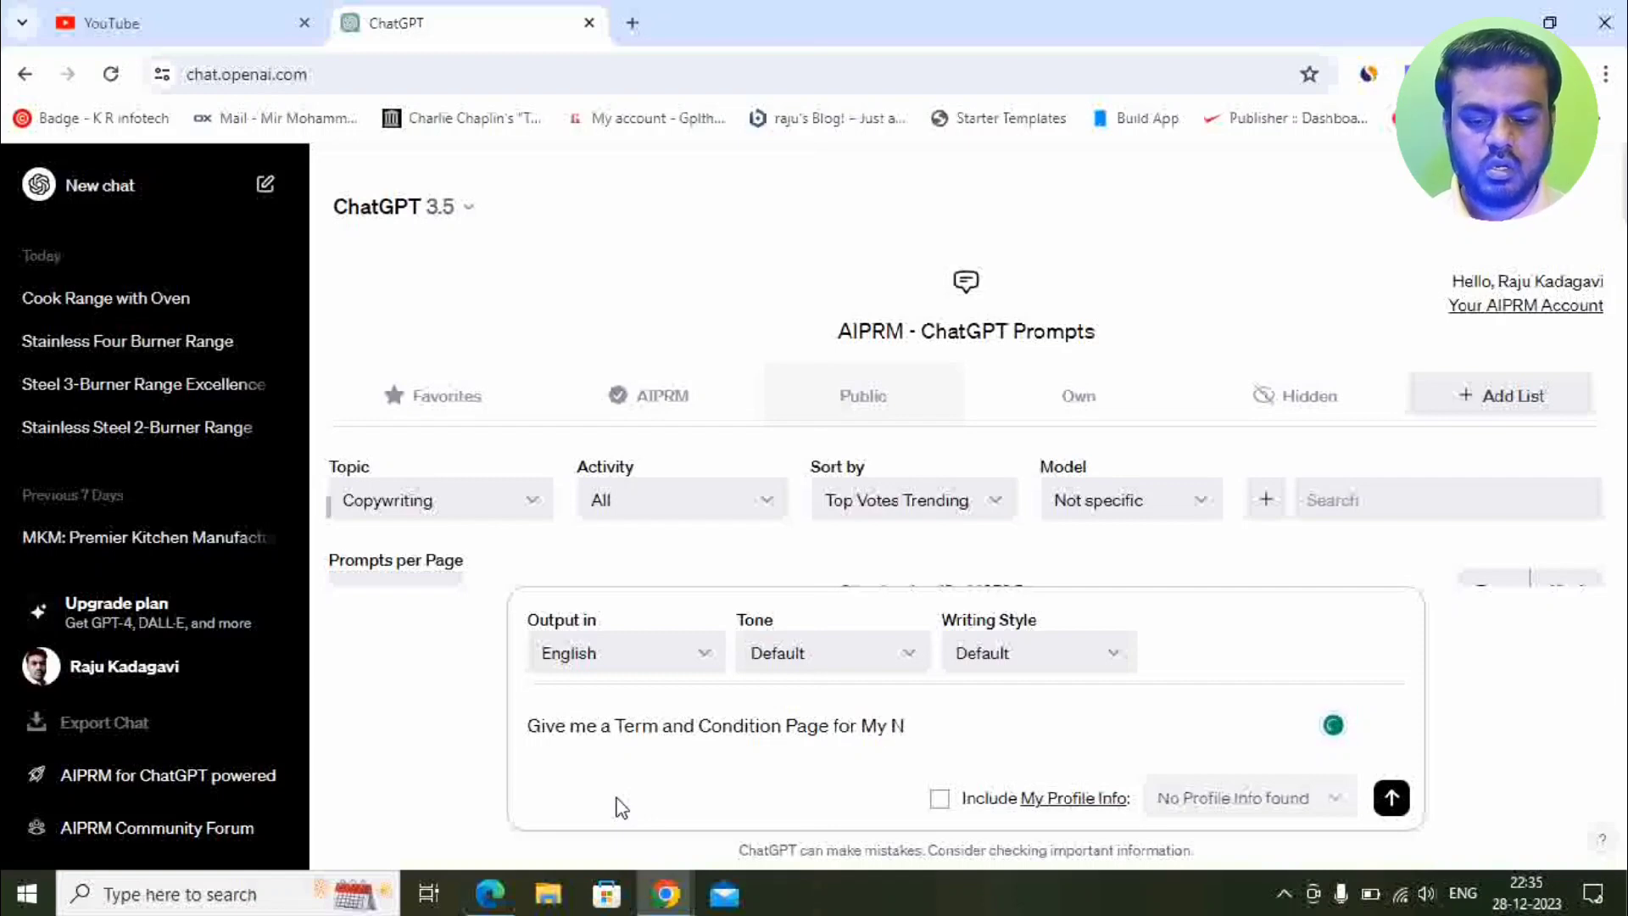
pyautogui.write('ews Websi')
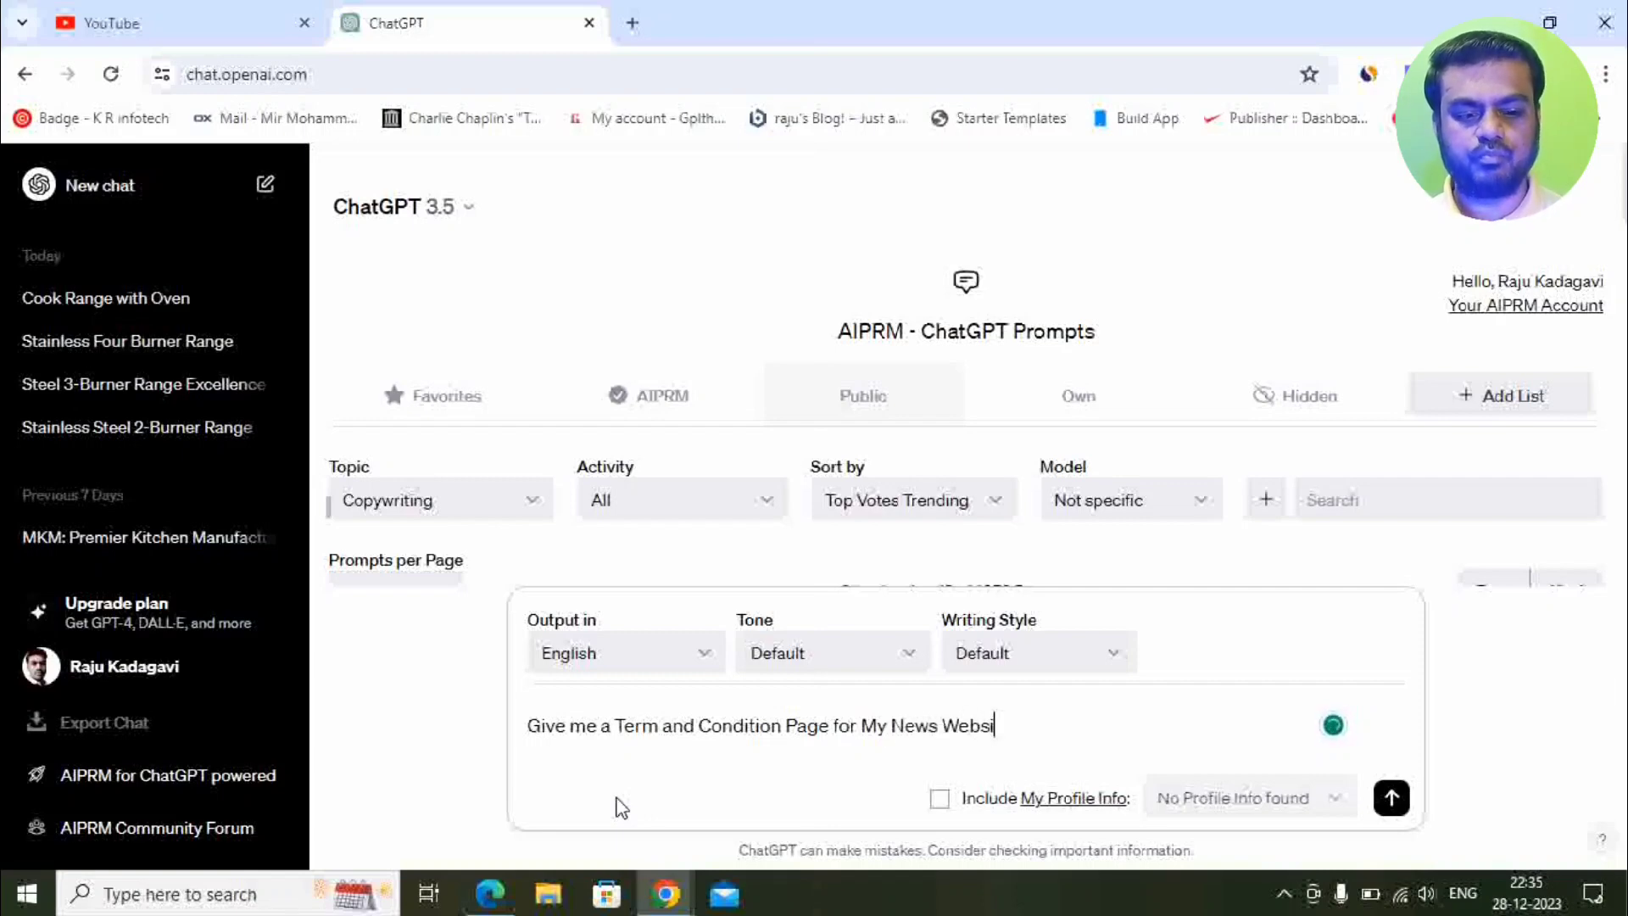
pyautogui.write('te and website name is The Kannada')
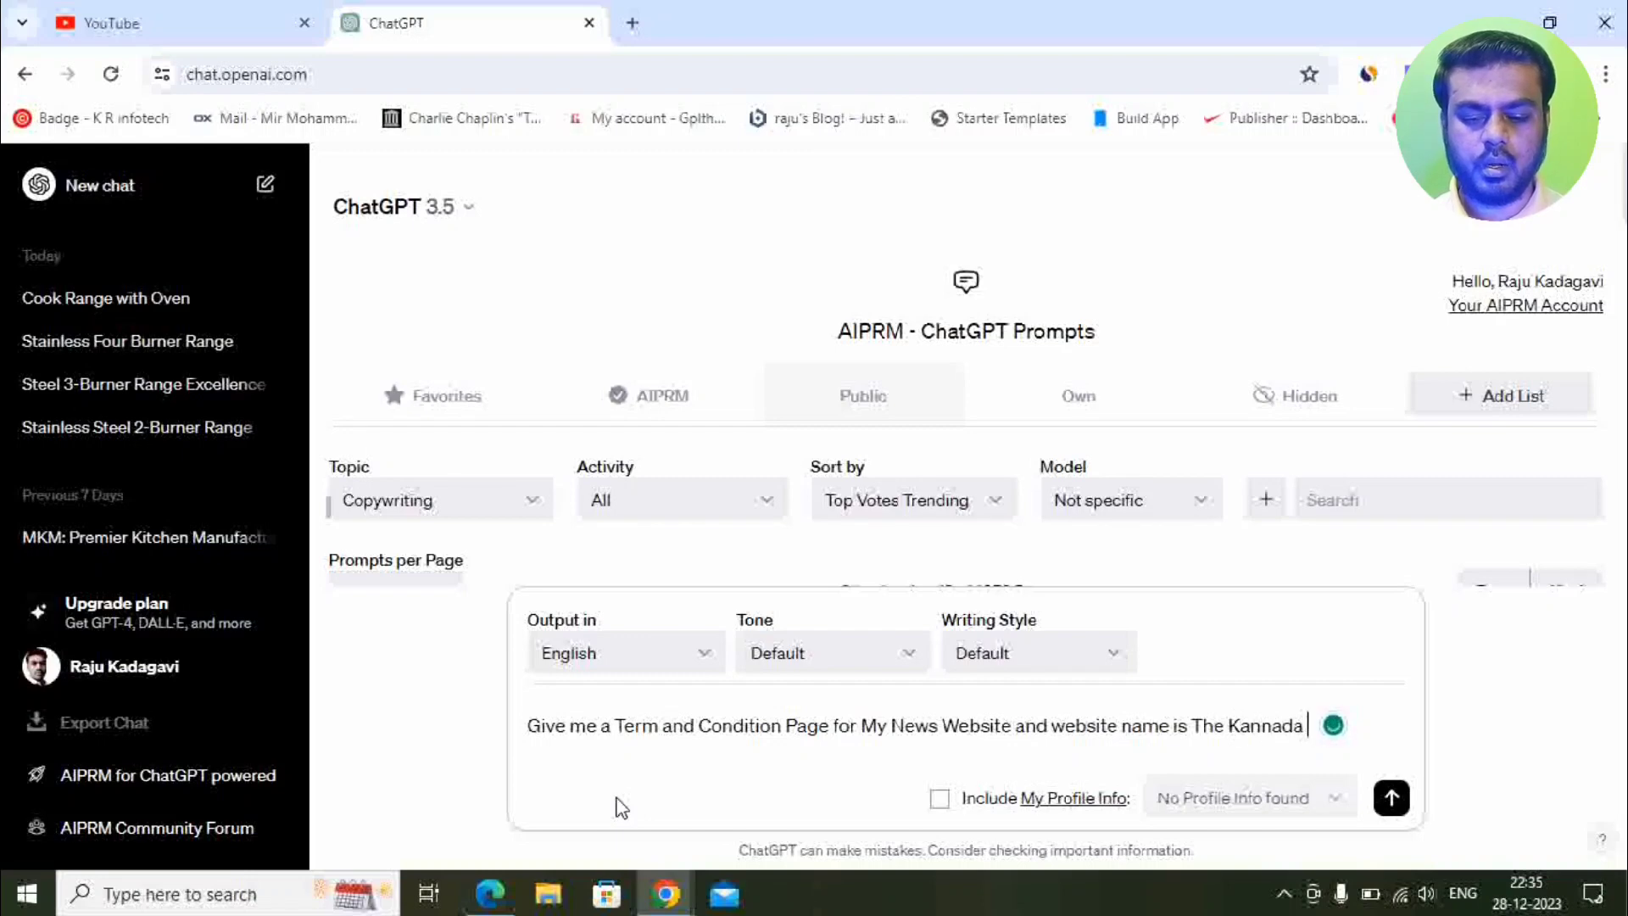
pyautogui.write('s')
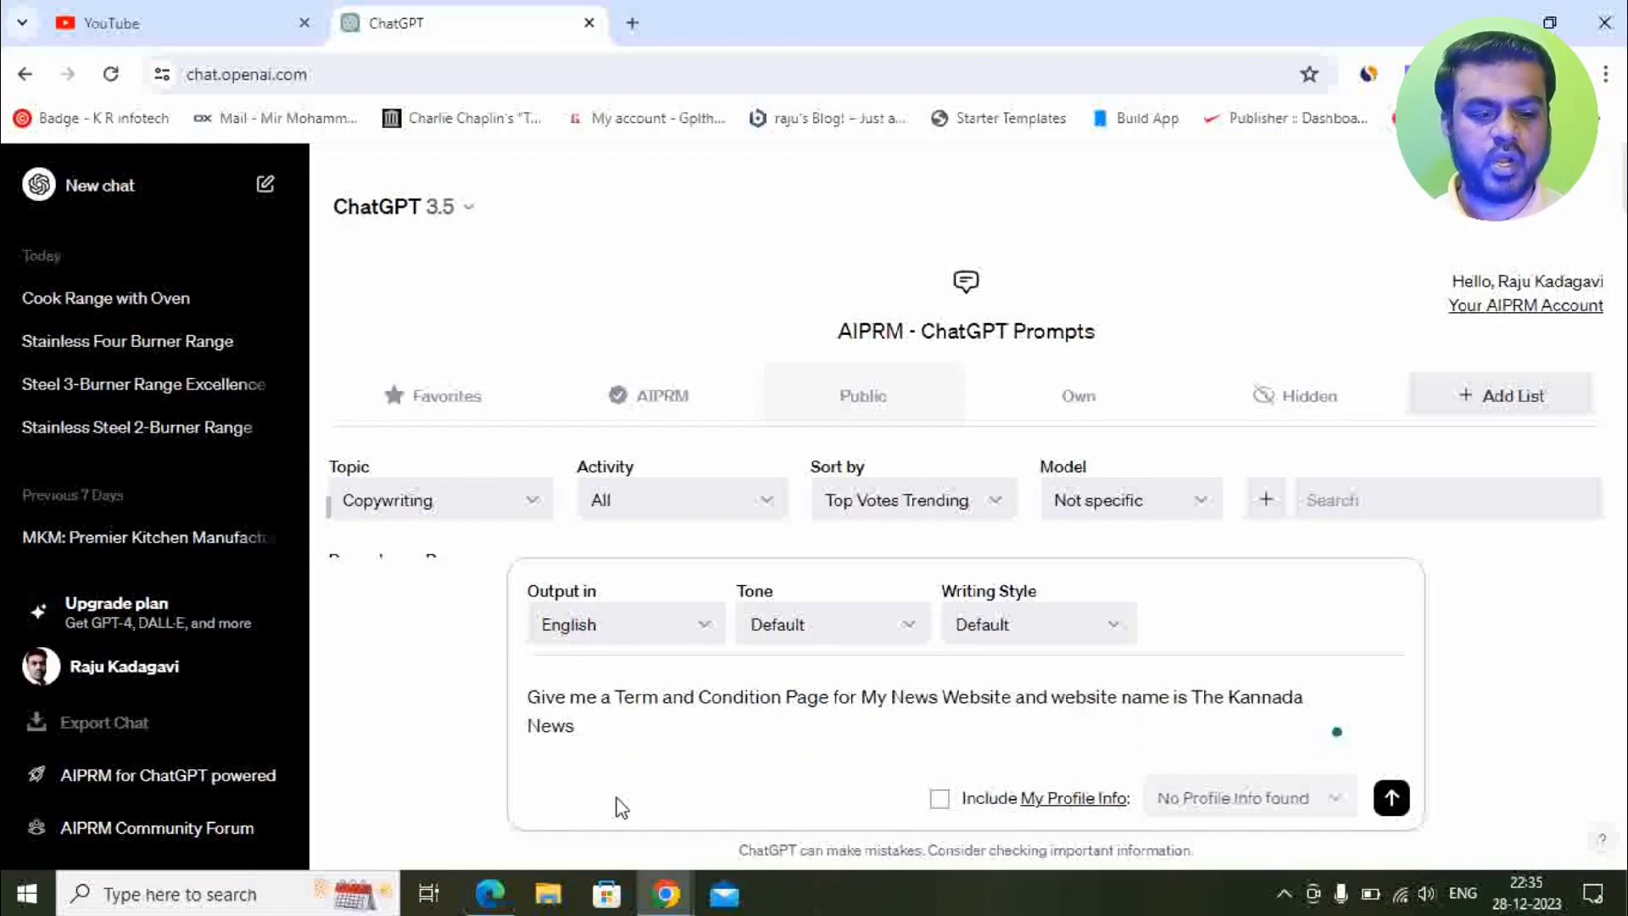
pyautogui.press('Return')
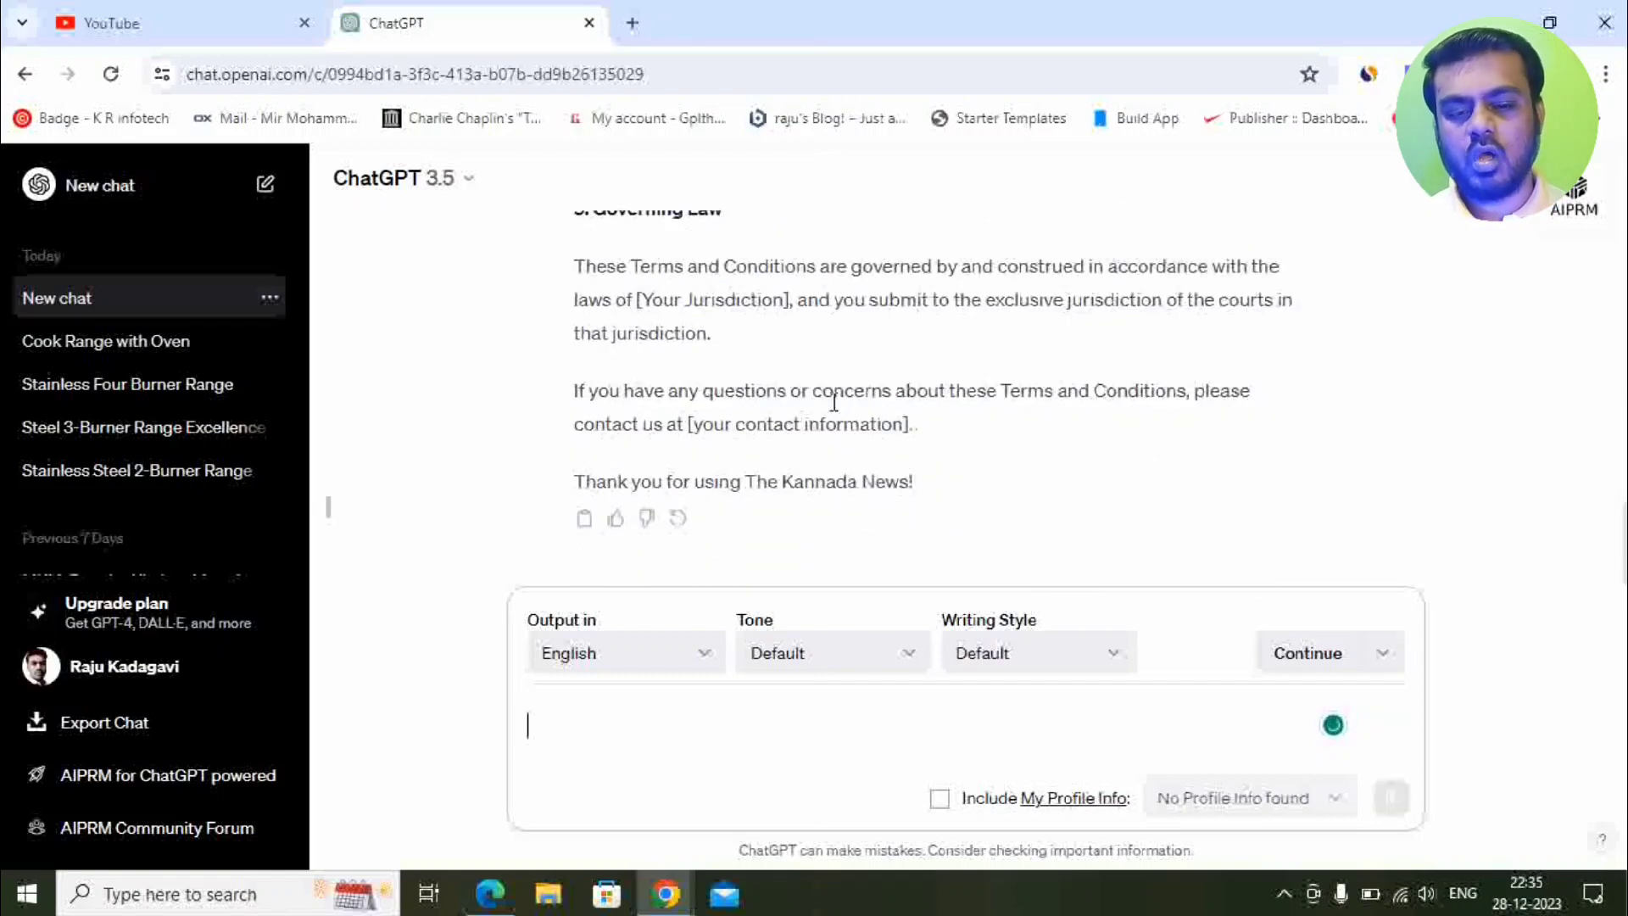
# Copy ChatGPT's Terms and Conditions reply and return to the other browser window.
pyautogui.click(585, 520)
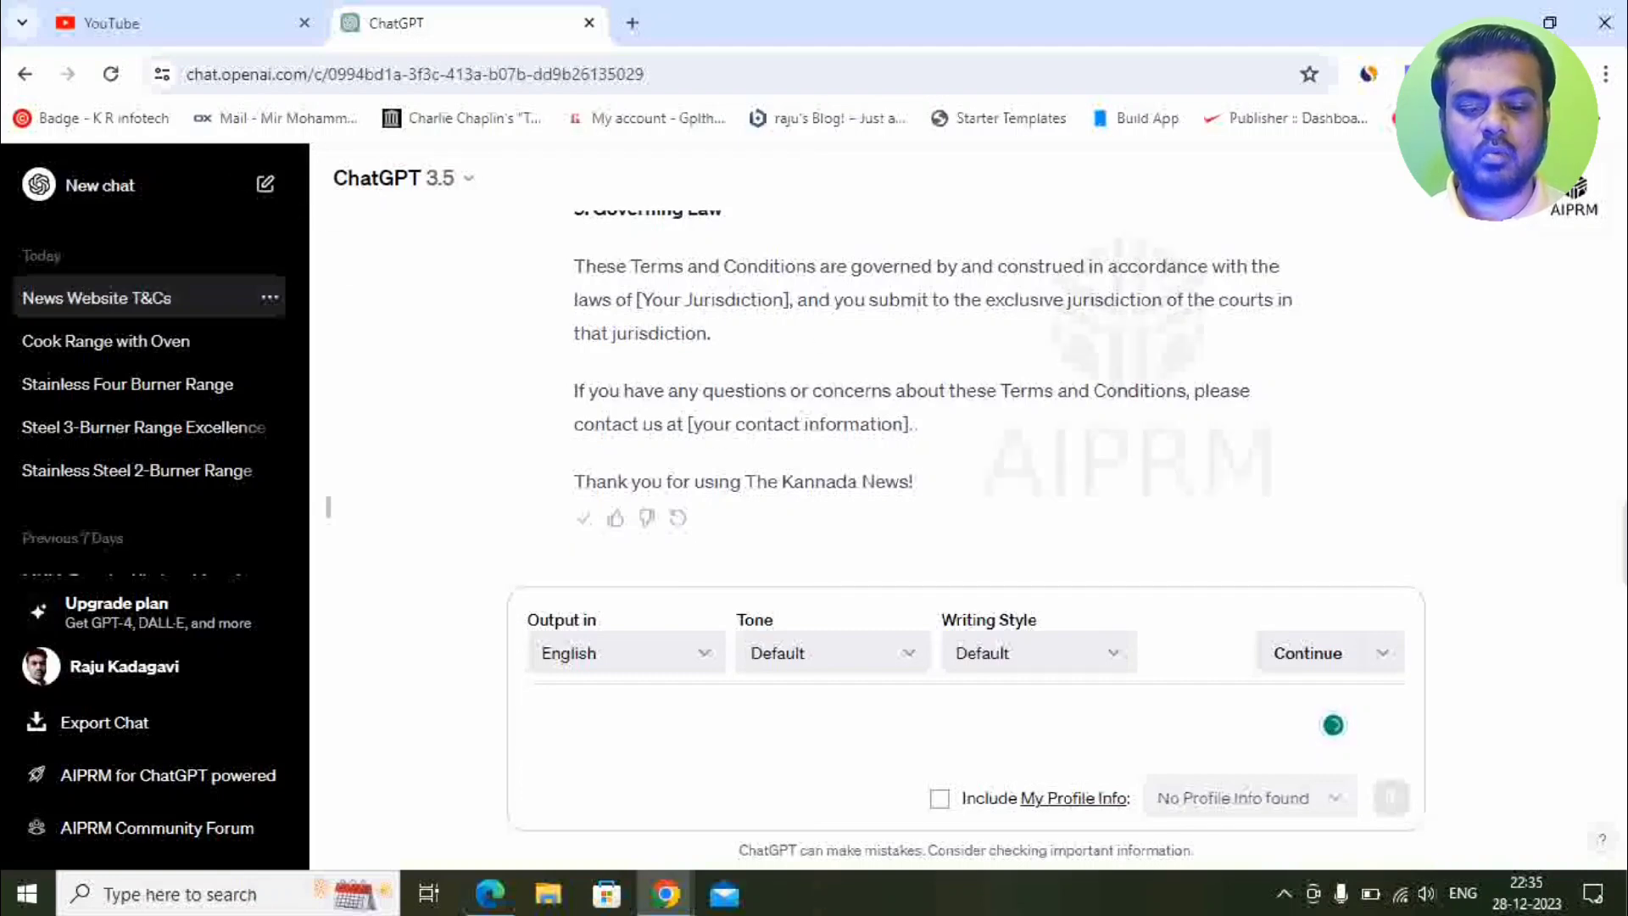
pyautogui.moveTo(666, 894)
pyautogui.click(770, 797)
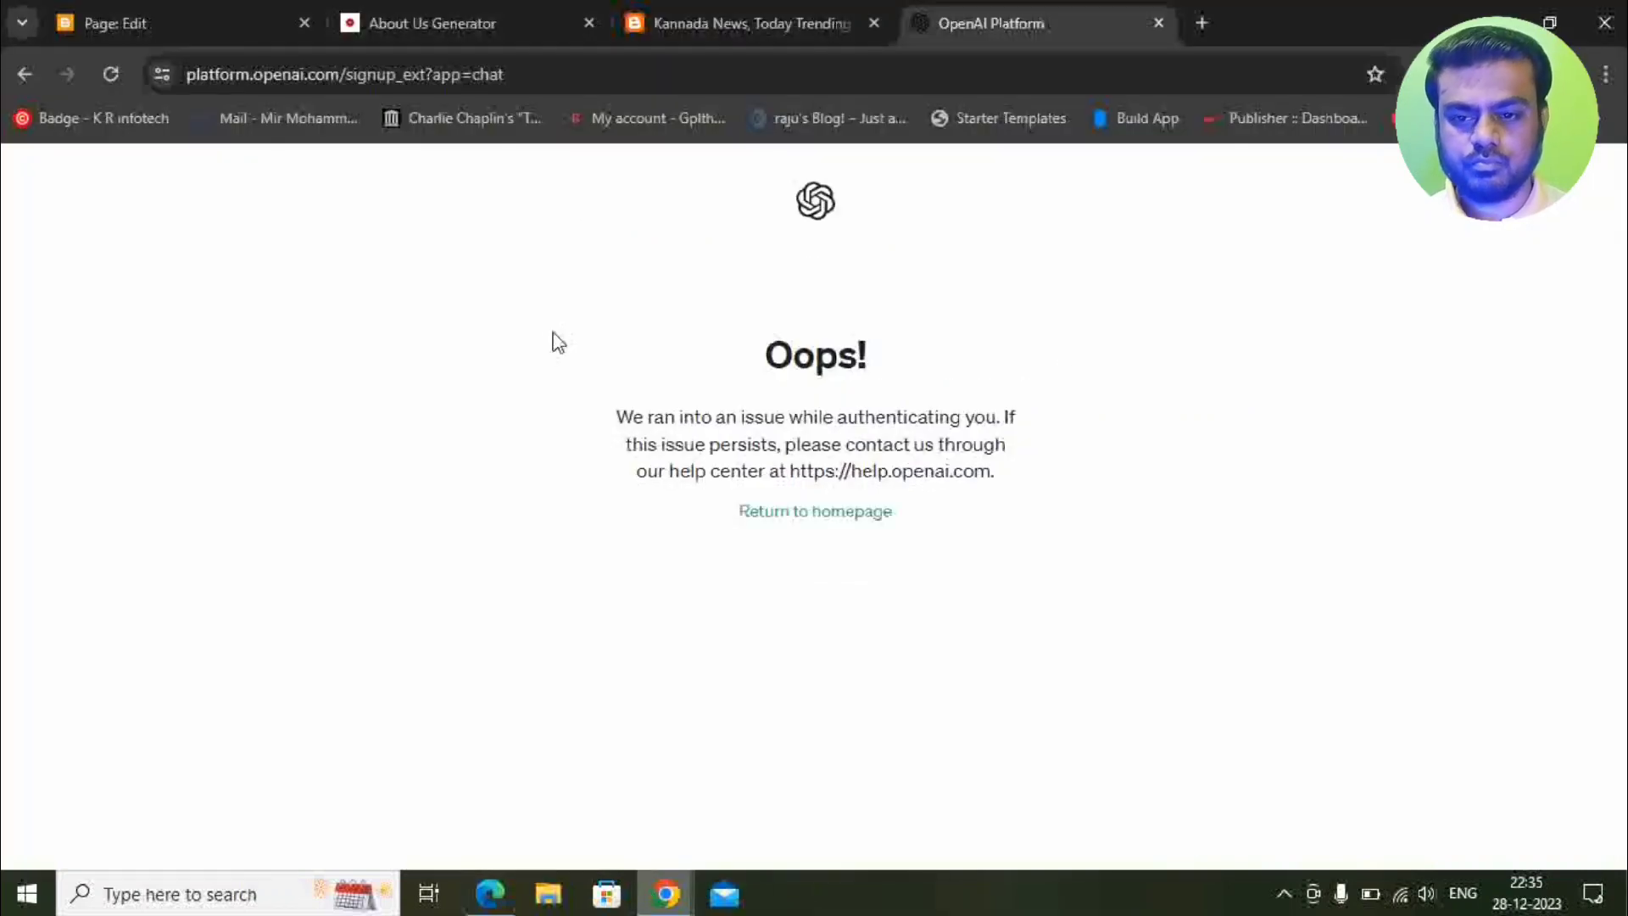
# Paste the Terms and Conditions text into the Blogger page editor.
pyautogui.click(263, 11)
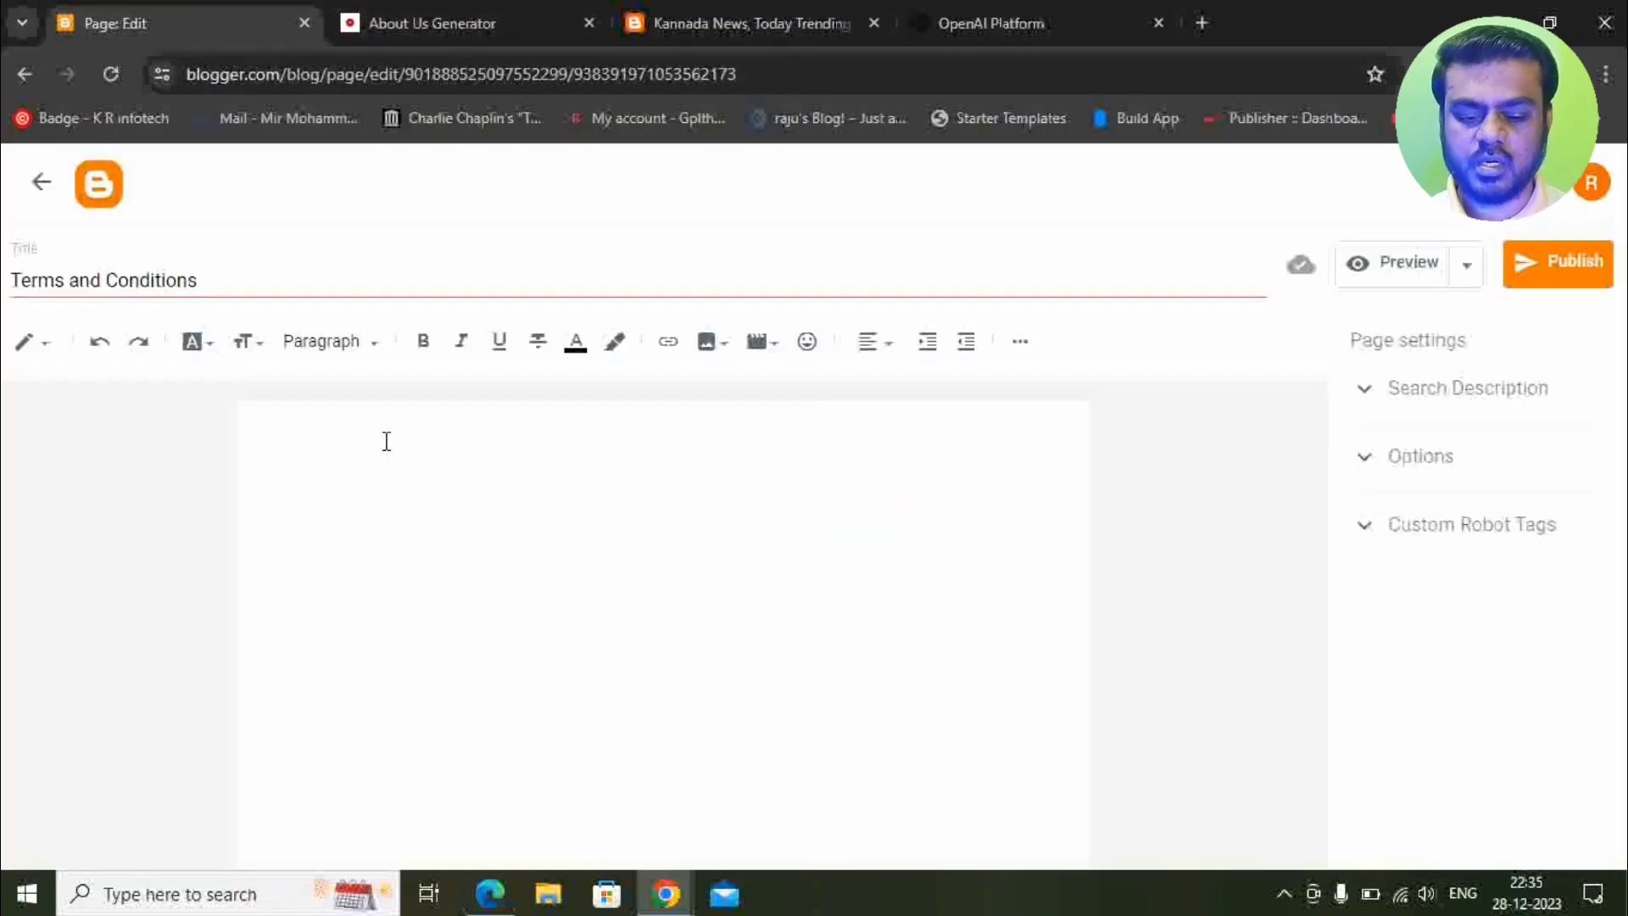
pyautogui.hotkey('ctrl', 'v')
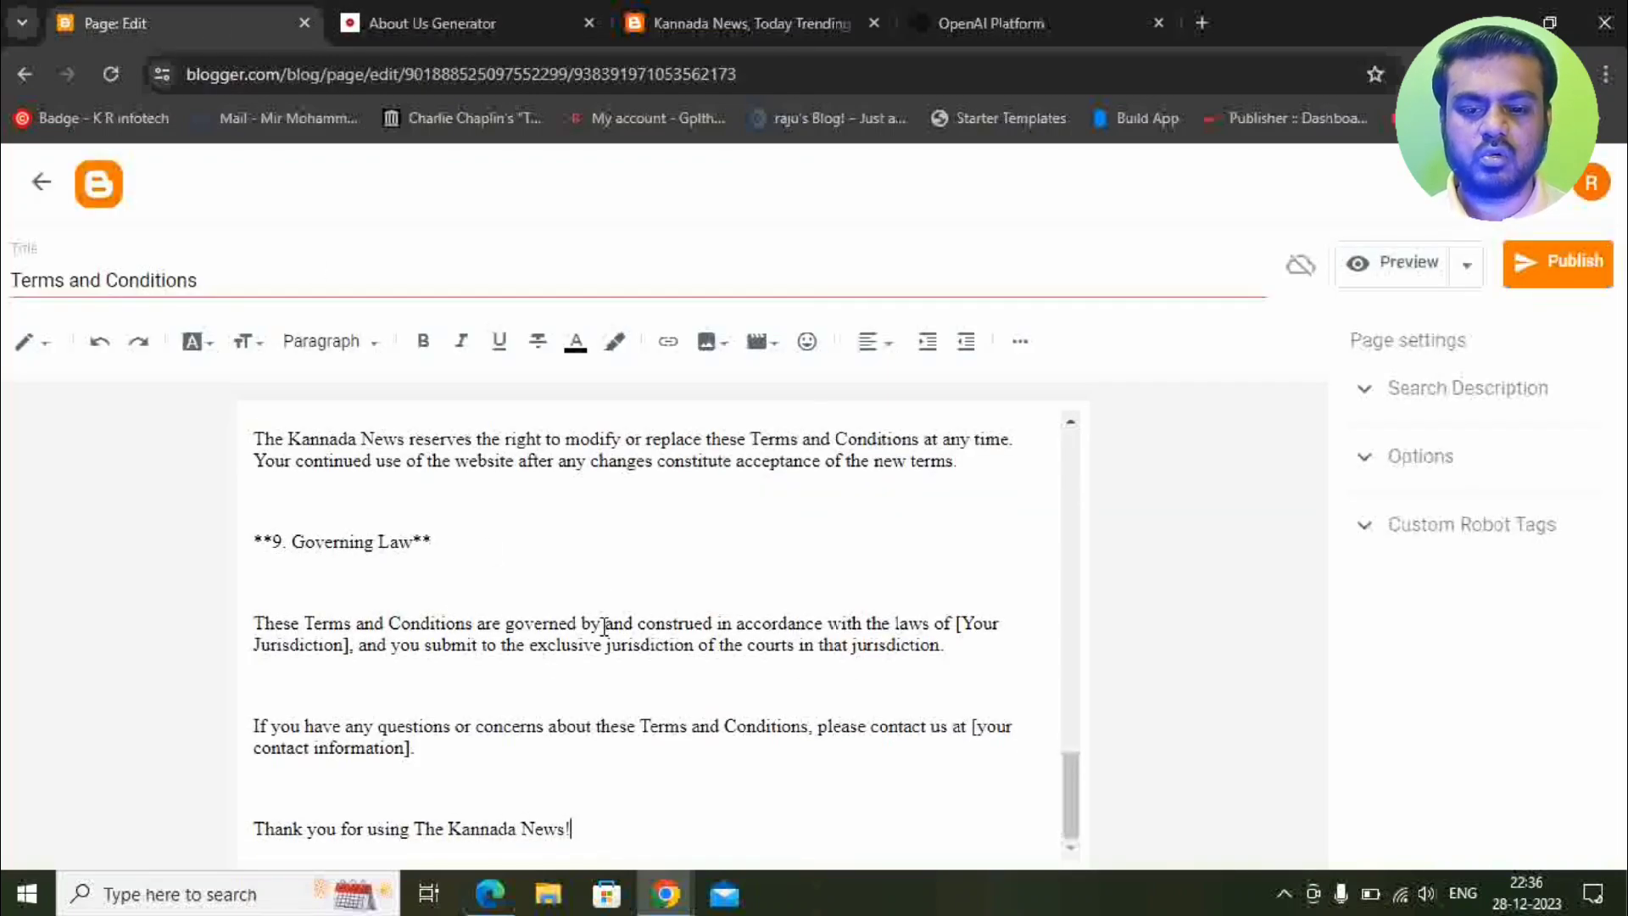
pyautogui.scroll(5, 598, 630)
pyautogui.scroll(3, 562, 636)
pyautogui.scroll(10, 401, 502)
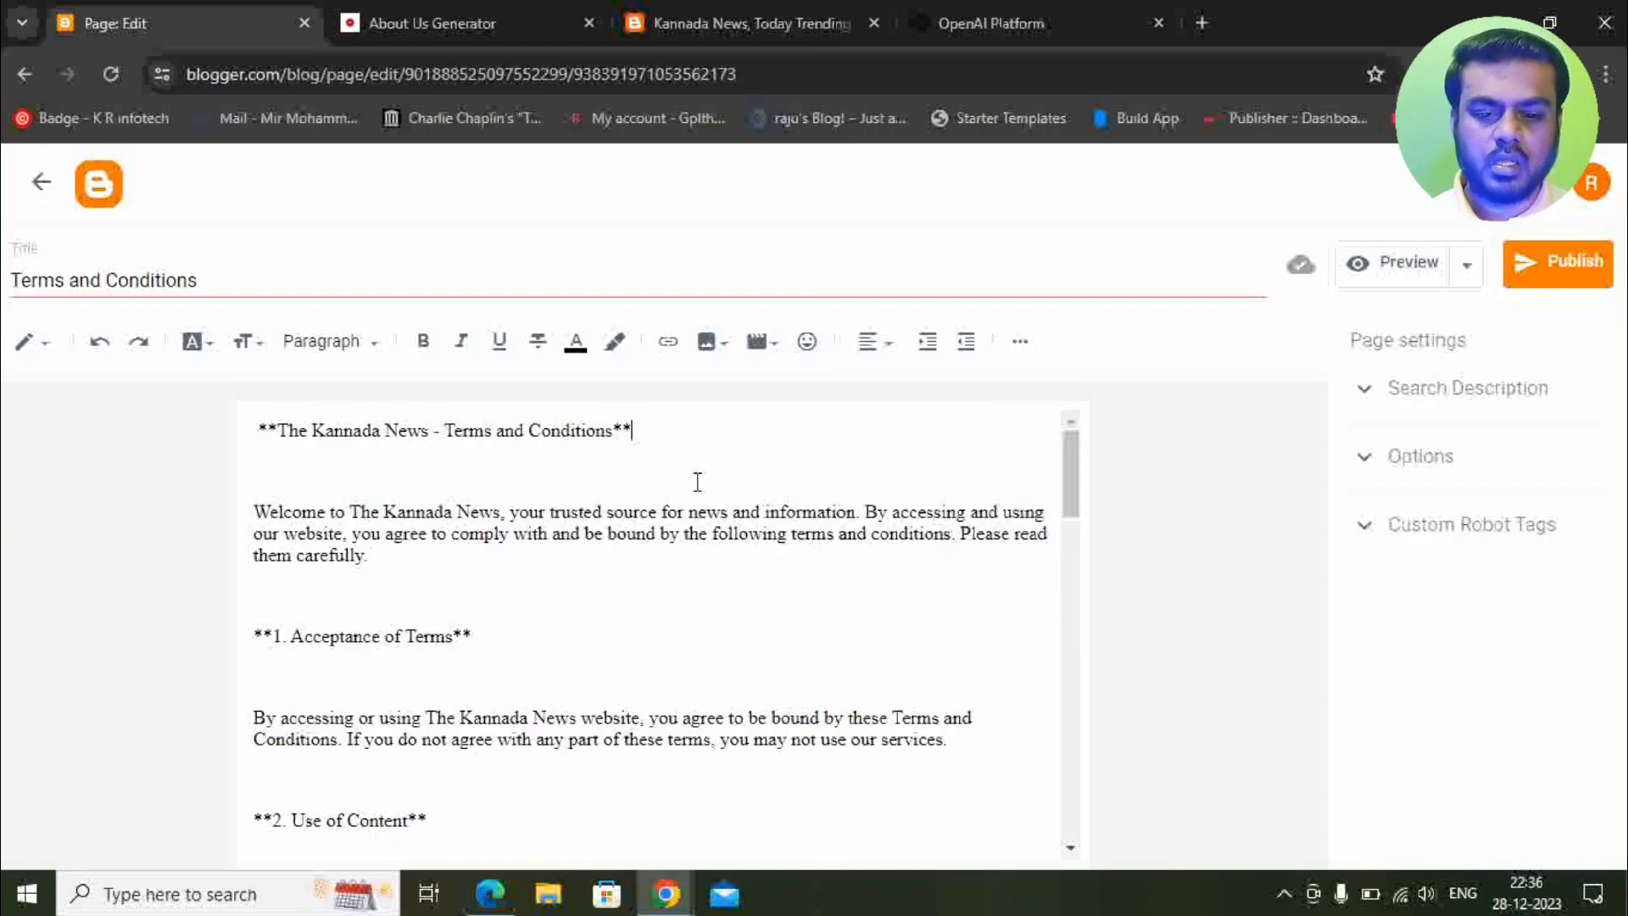
# Strip the asterisks from the heading, then publish the page and confirm.
pyautogui.press('BackSpace')
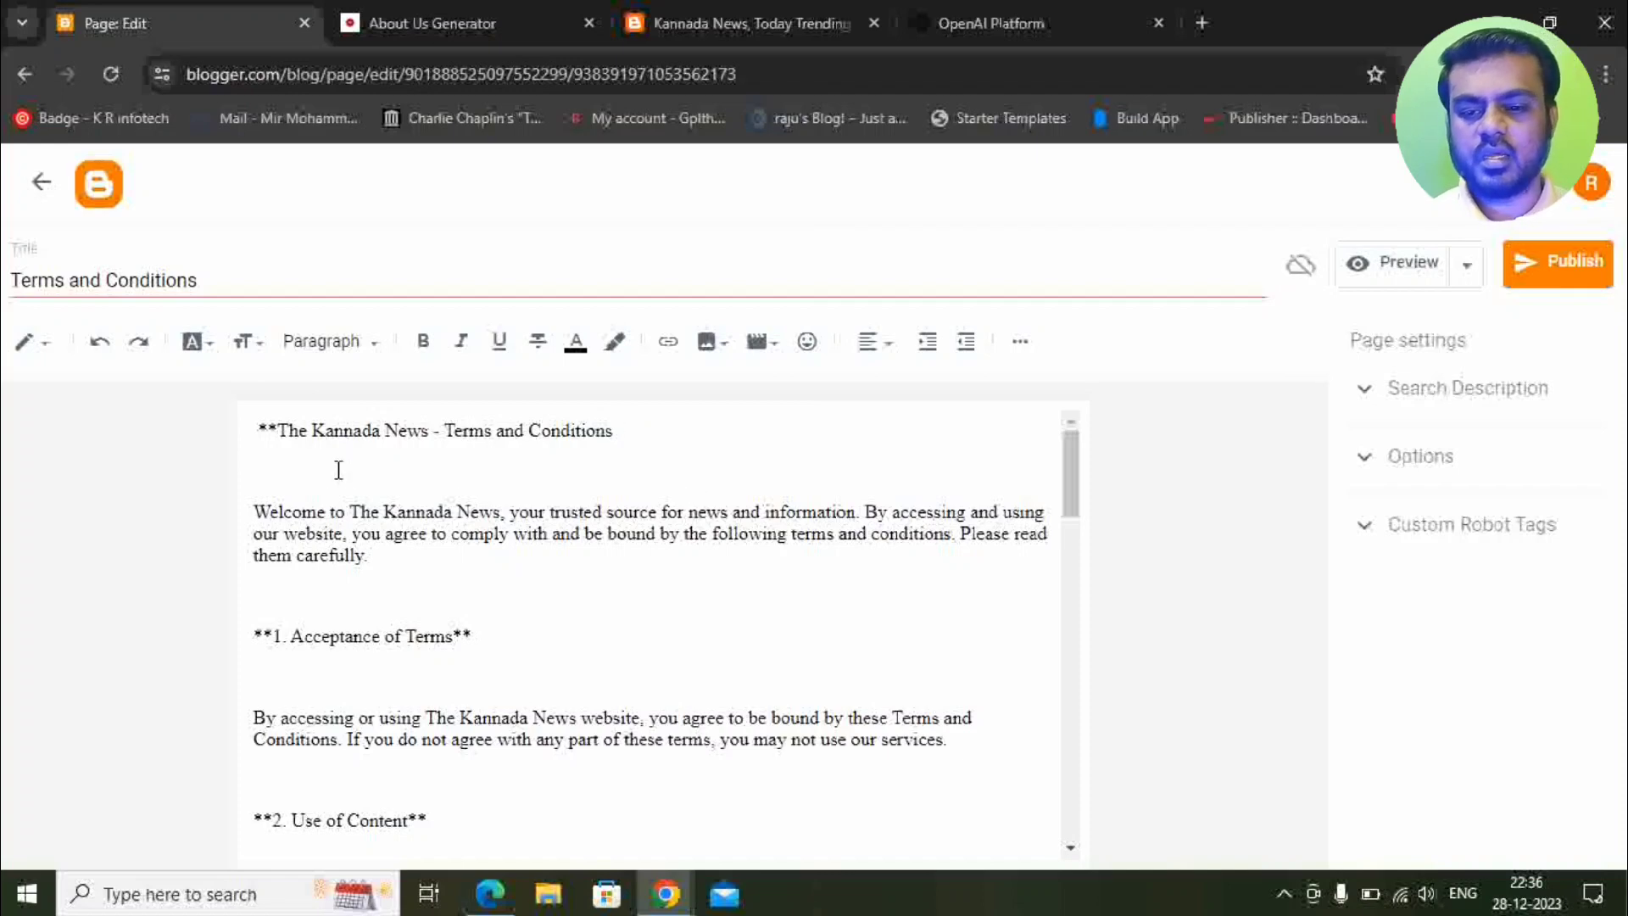
pyautogui.click(274, 428)
pyautogui.press('BackSpace')
pyautogui.press('BackSpace')
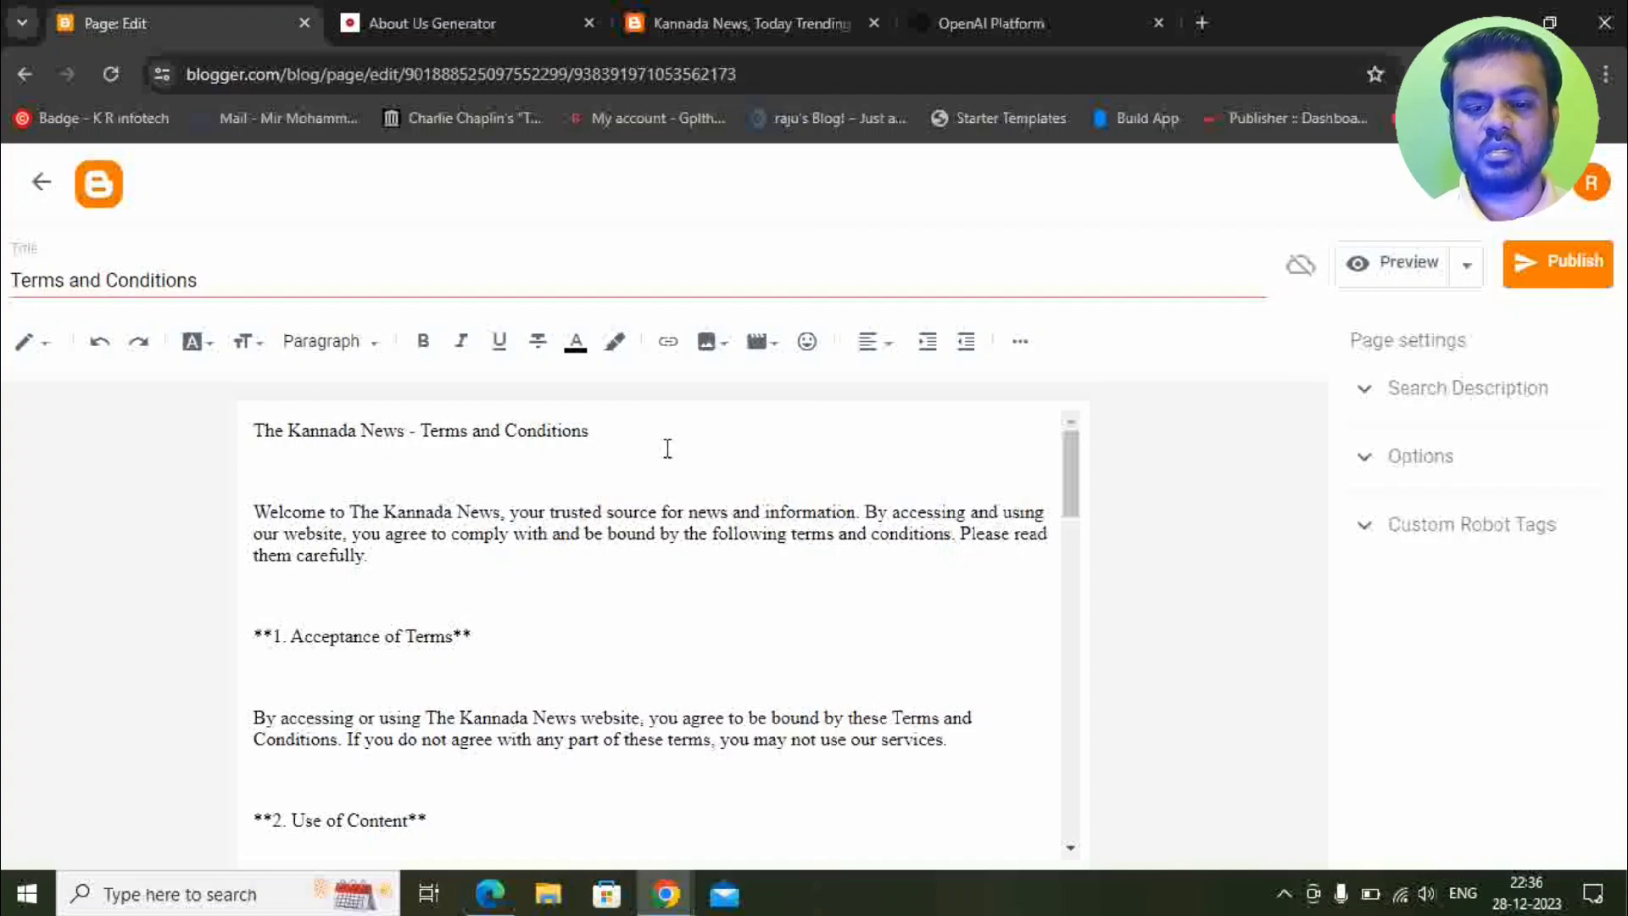
pyautogui.press('Down')
pyautogui.scroll(-15, 704, 449)
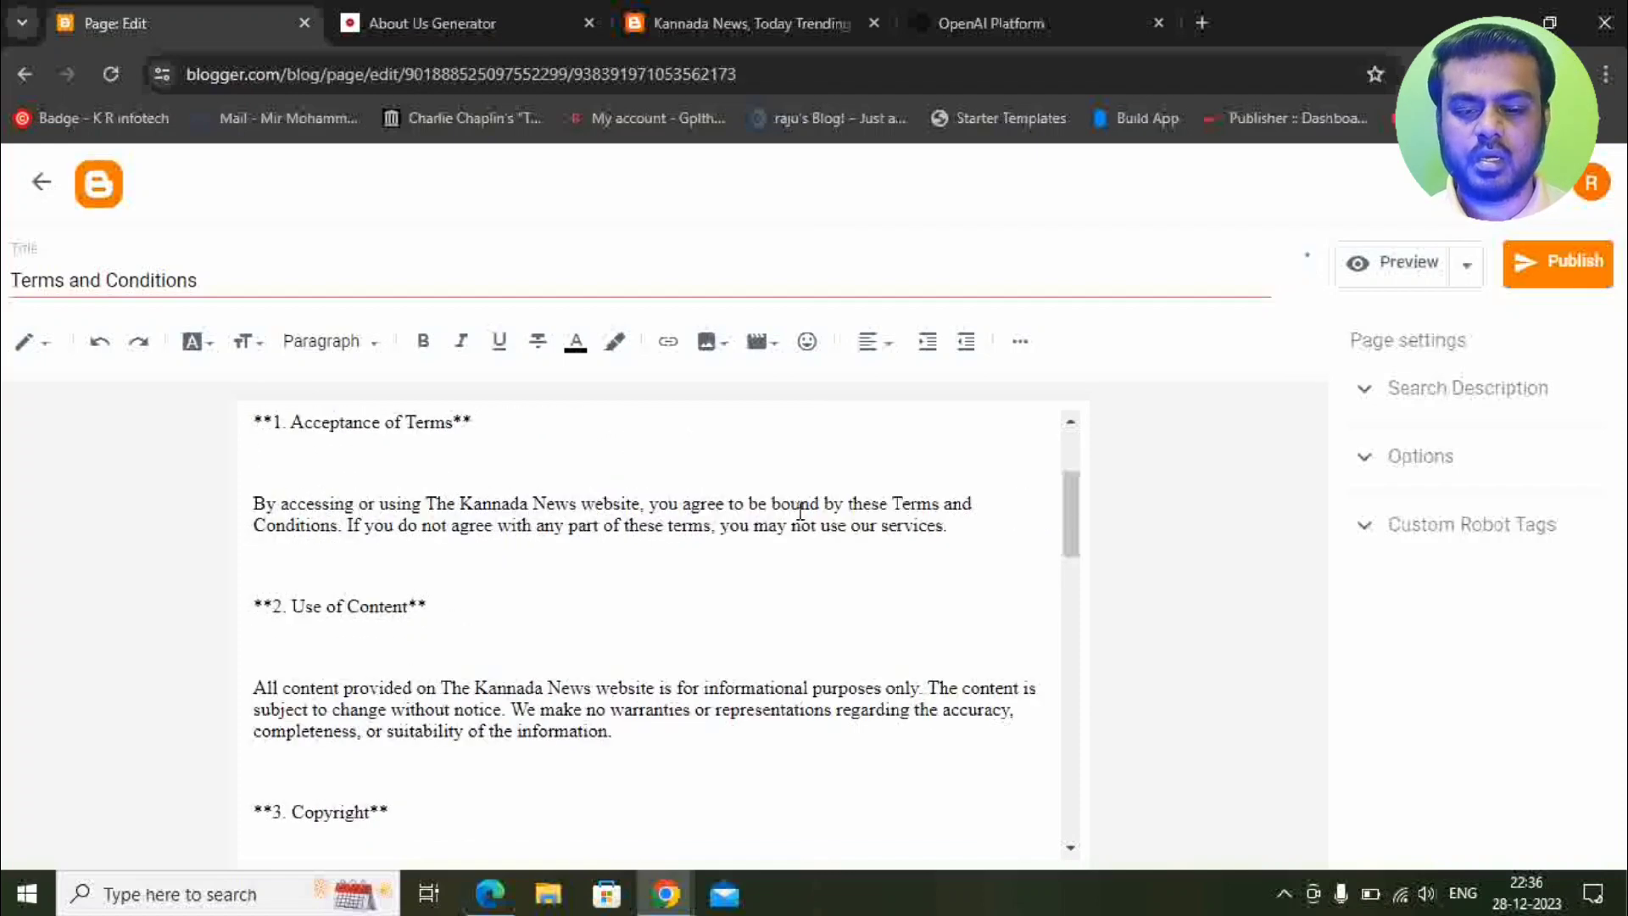
pyautogui.scroll(15, 802, 521)
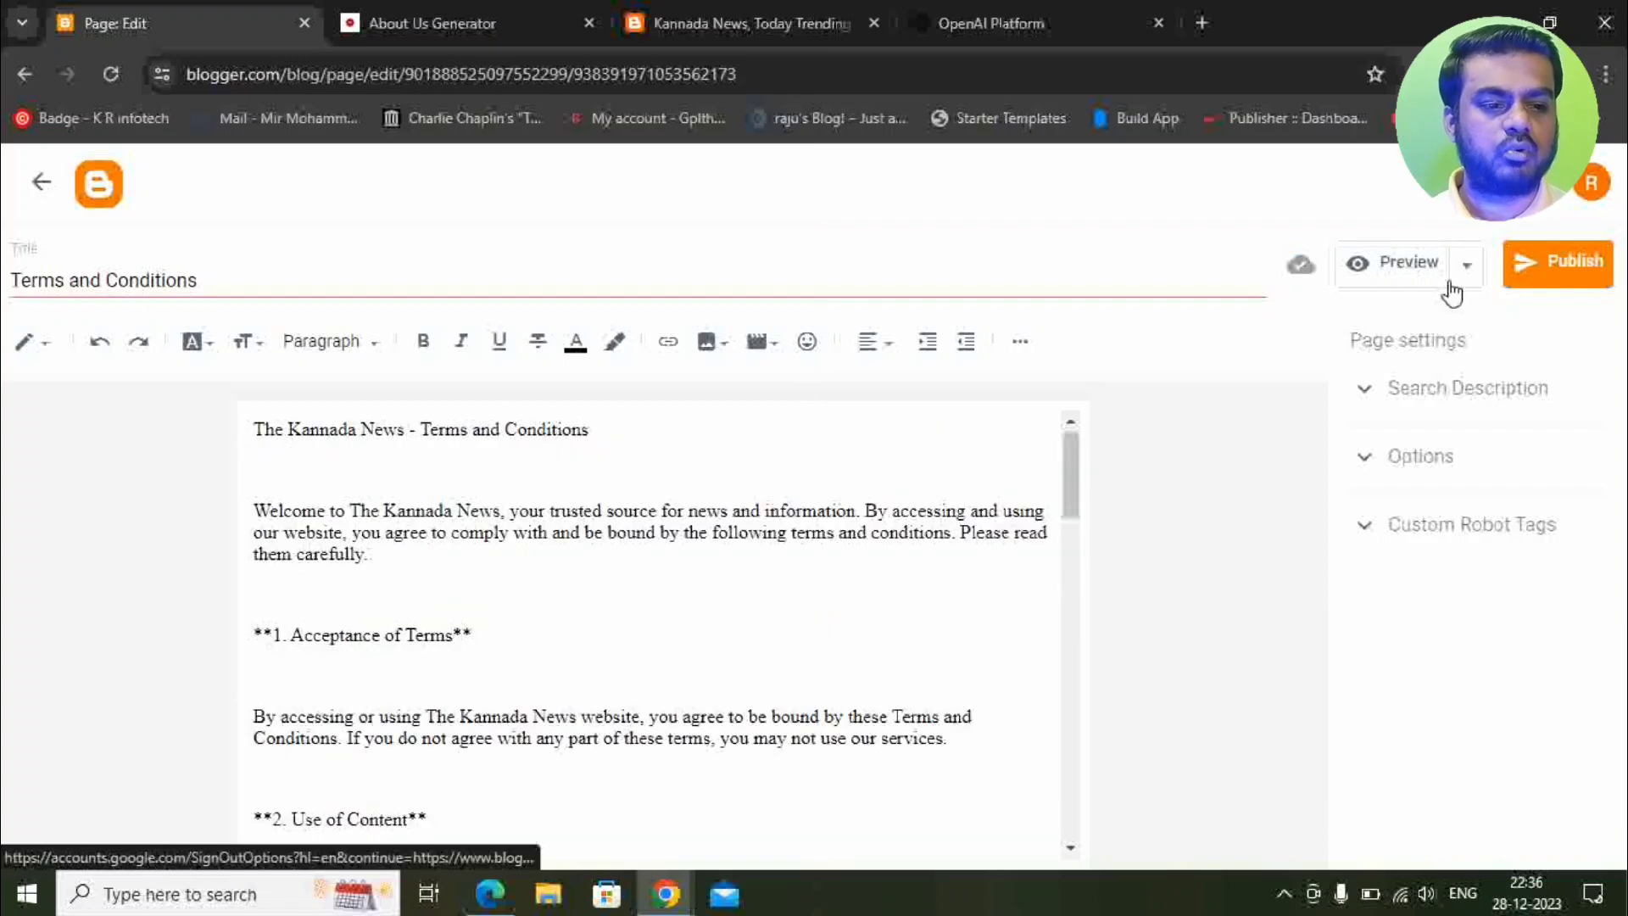
pyautogui.click(1556, 263)
pyautogui.press('Return')
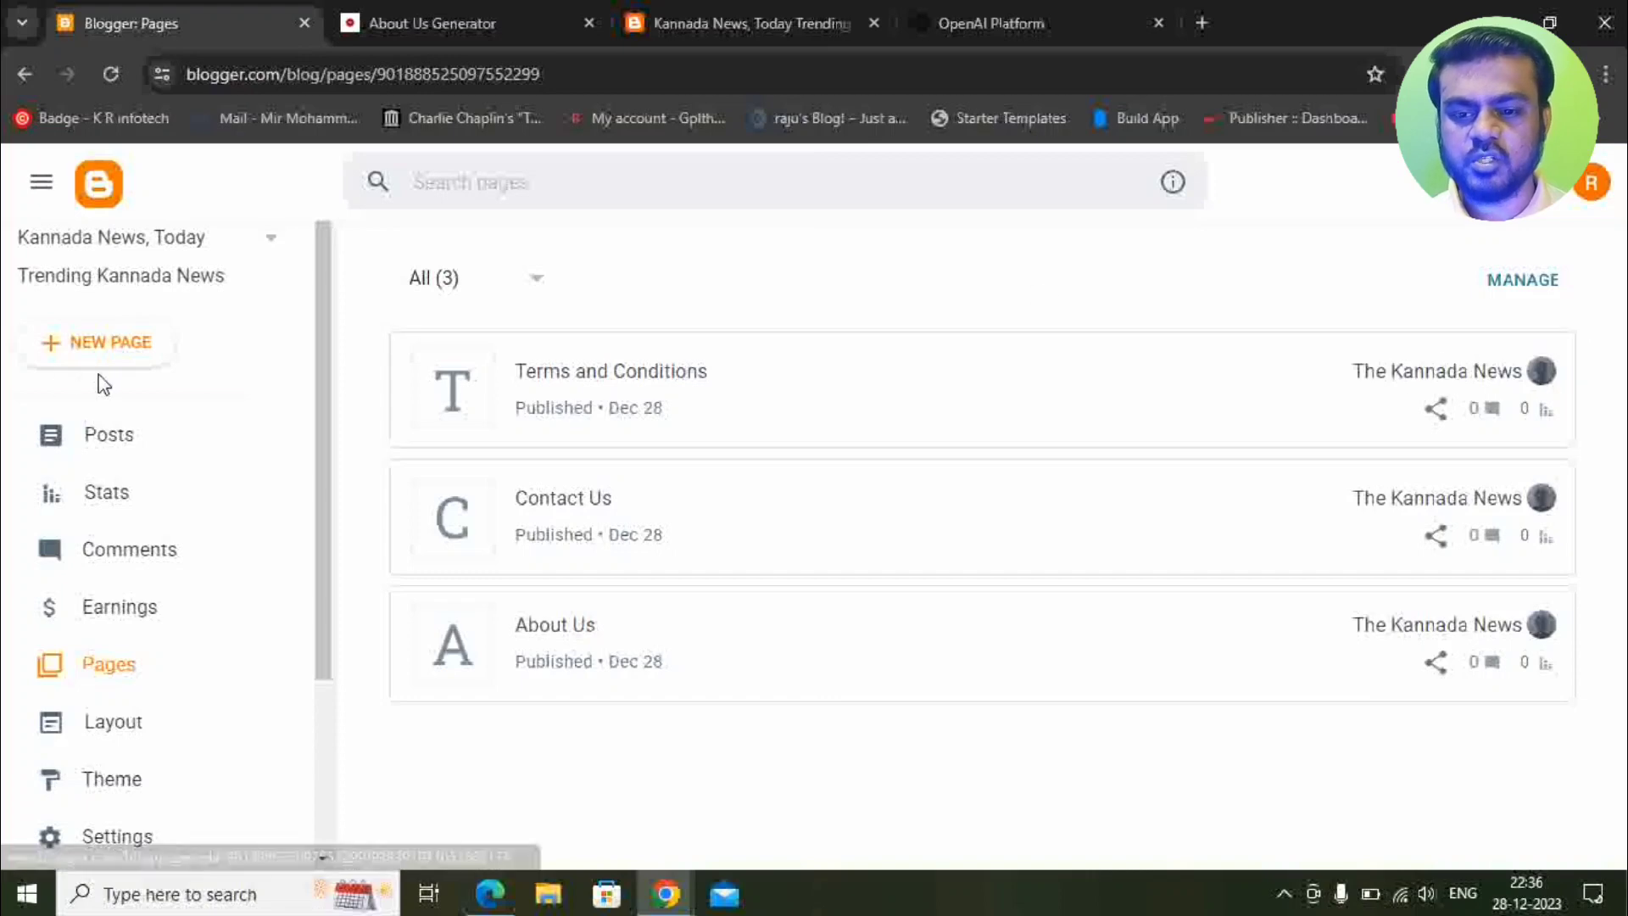
# Create a new Blogger page titled 'Privacy Policy' and switch to the ChatGPT window.
pyautogui.click(98, 348)
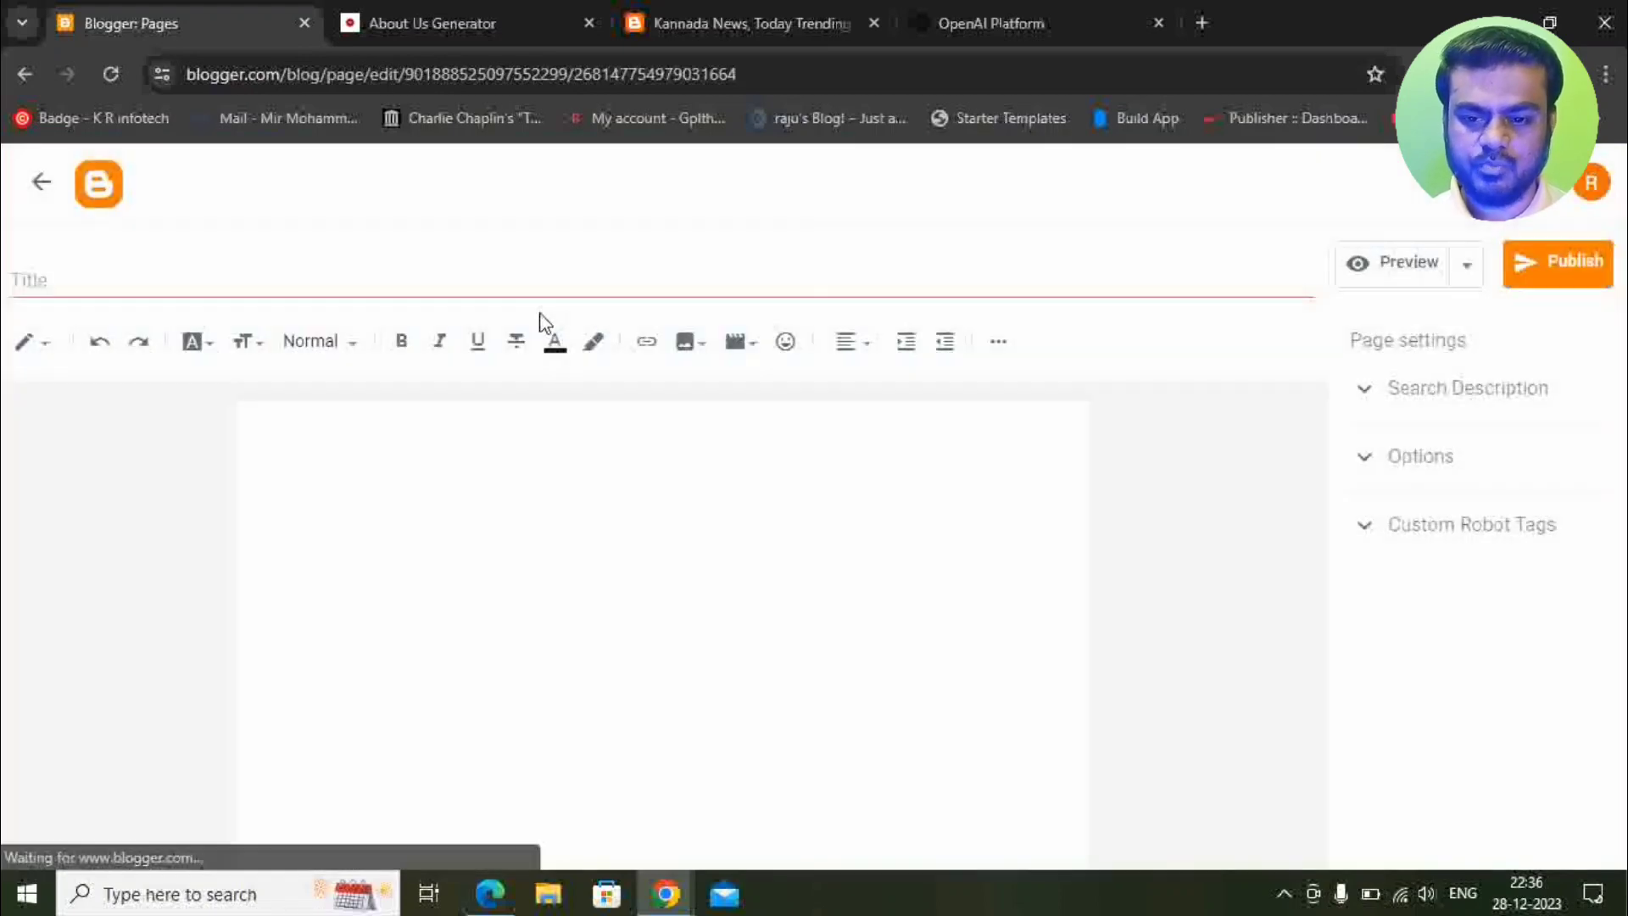
pyautogui.write('Privacy')
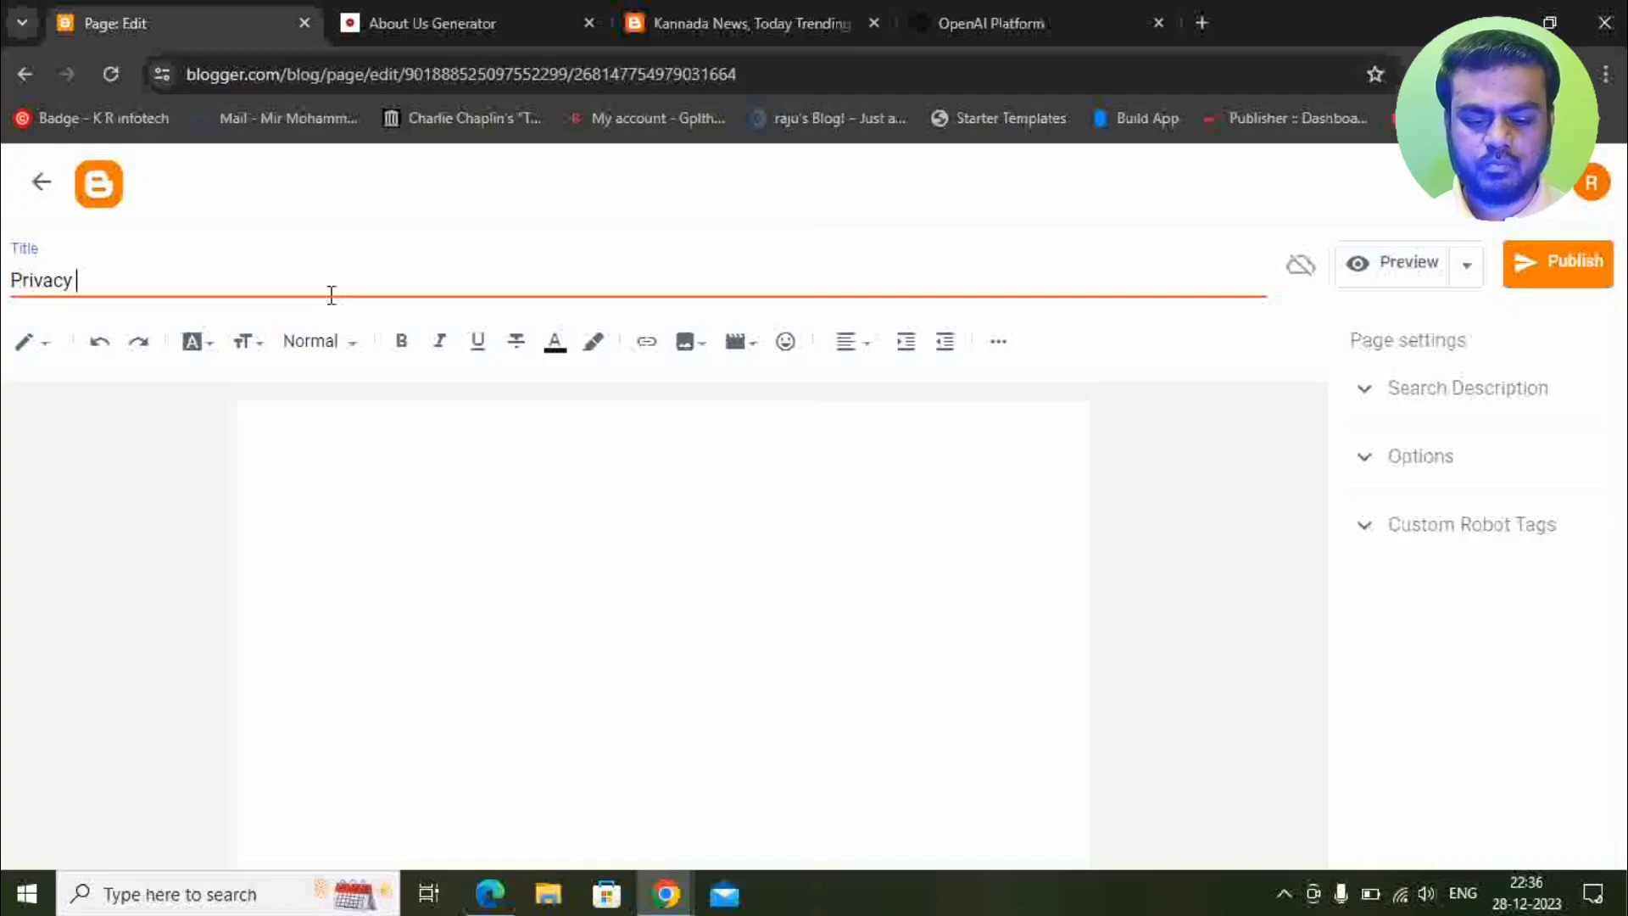
pyautogui.write(' Policy')
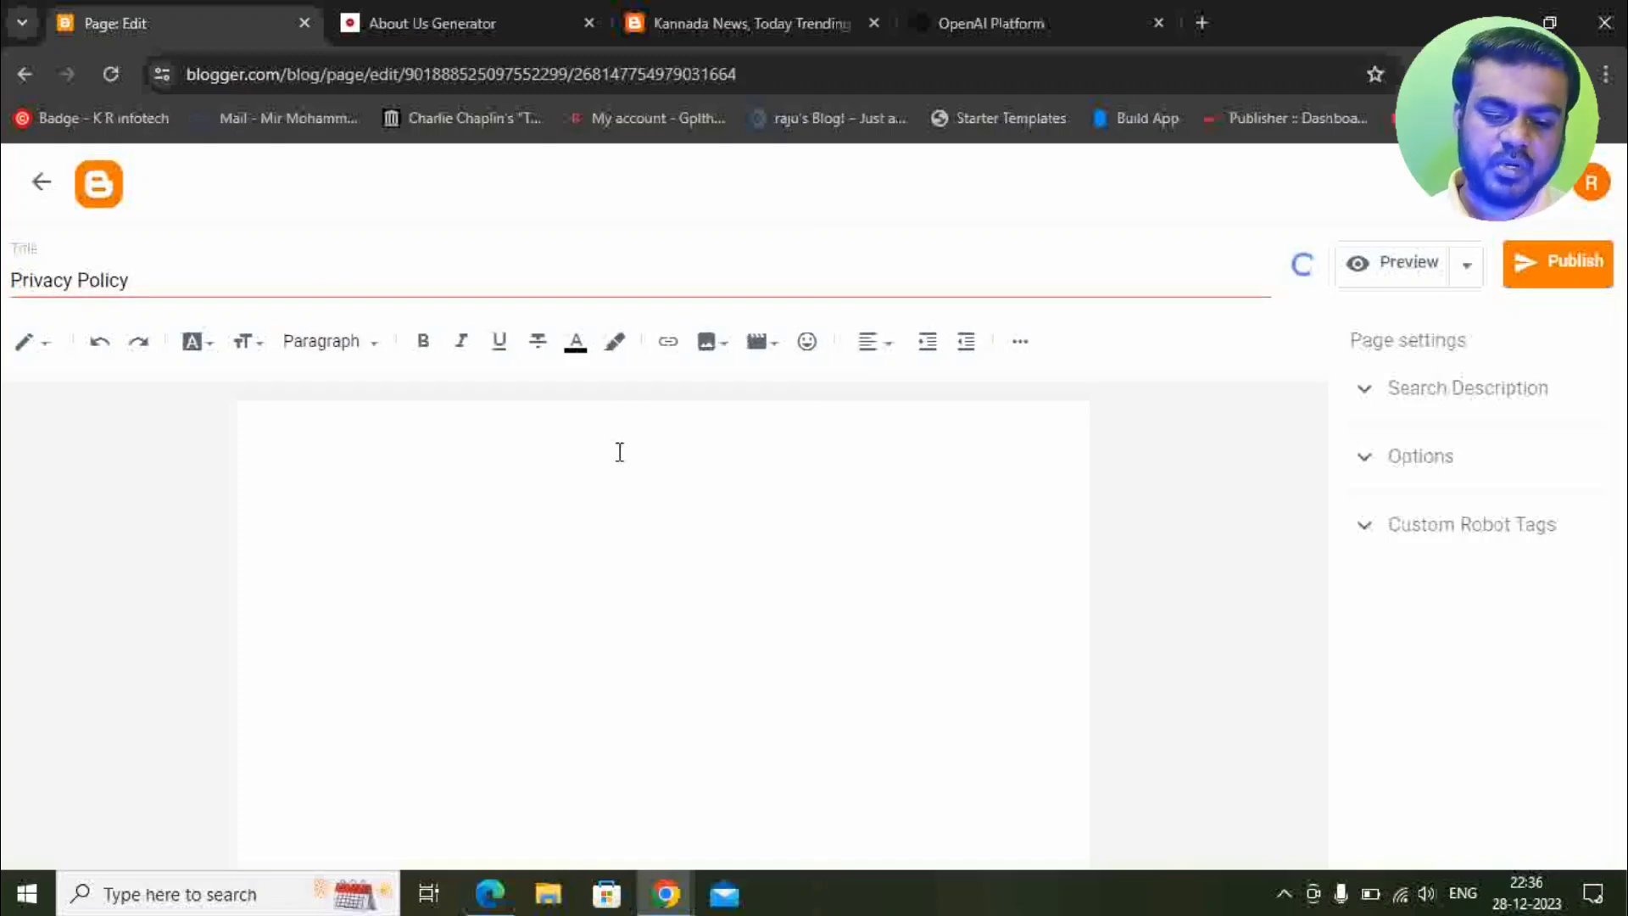
pyautogui.moveTo(653, 894)
pyautogui.click(603, 839)
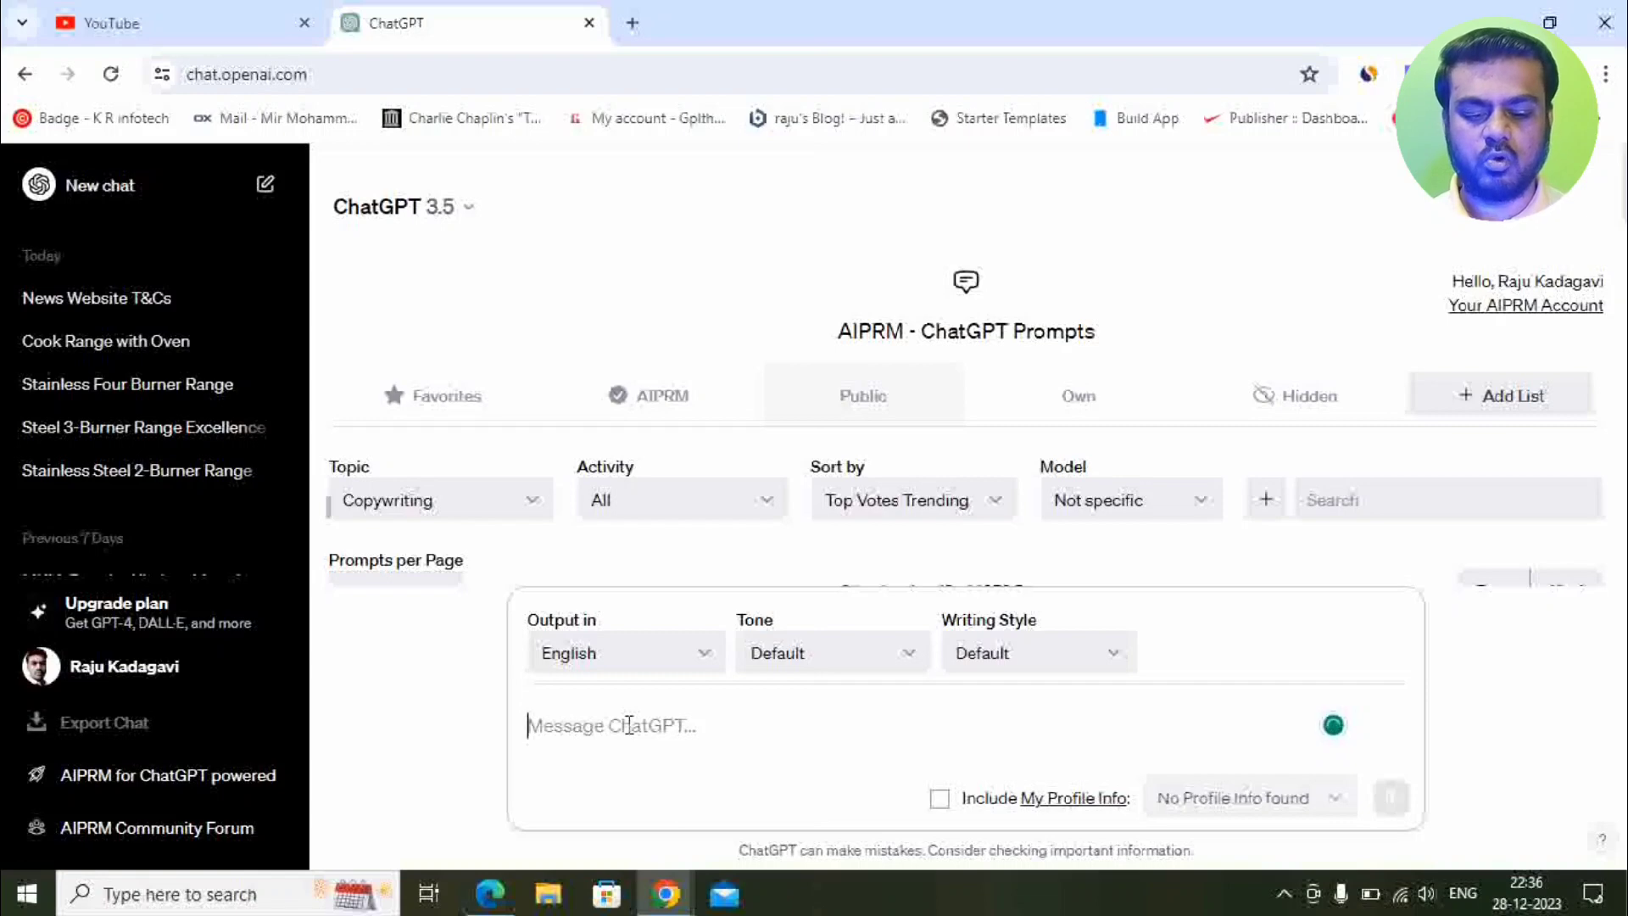
# Ask ChatGPT for a Privacy Policy page for the news website named Kannada News.
pyautogui.write('Give me a')
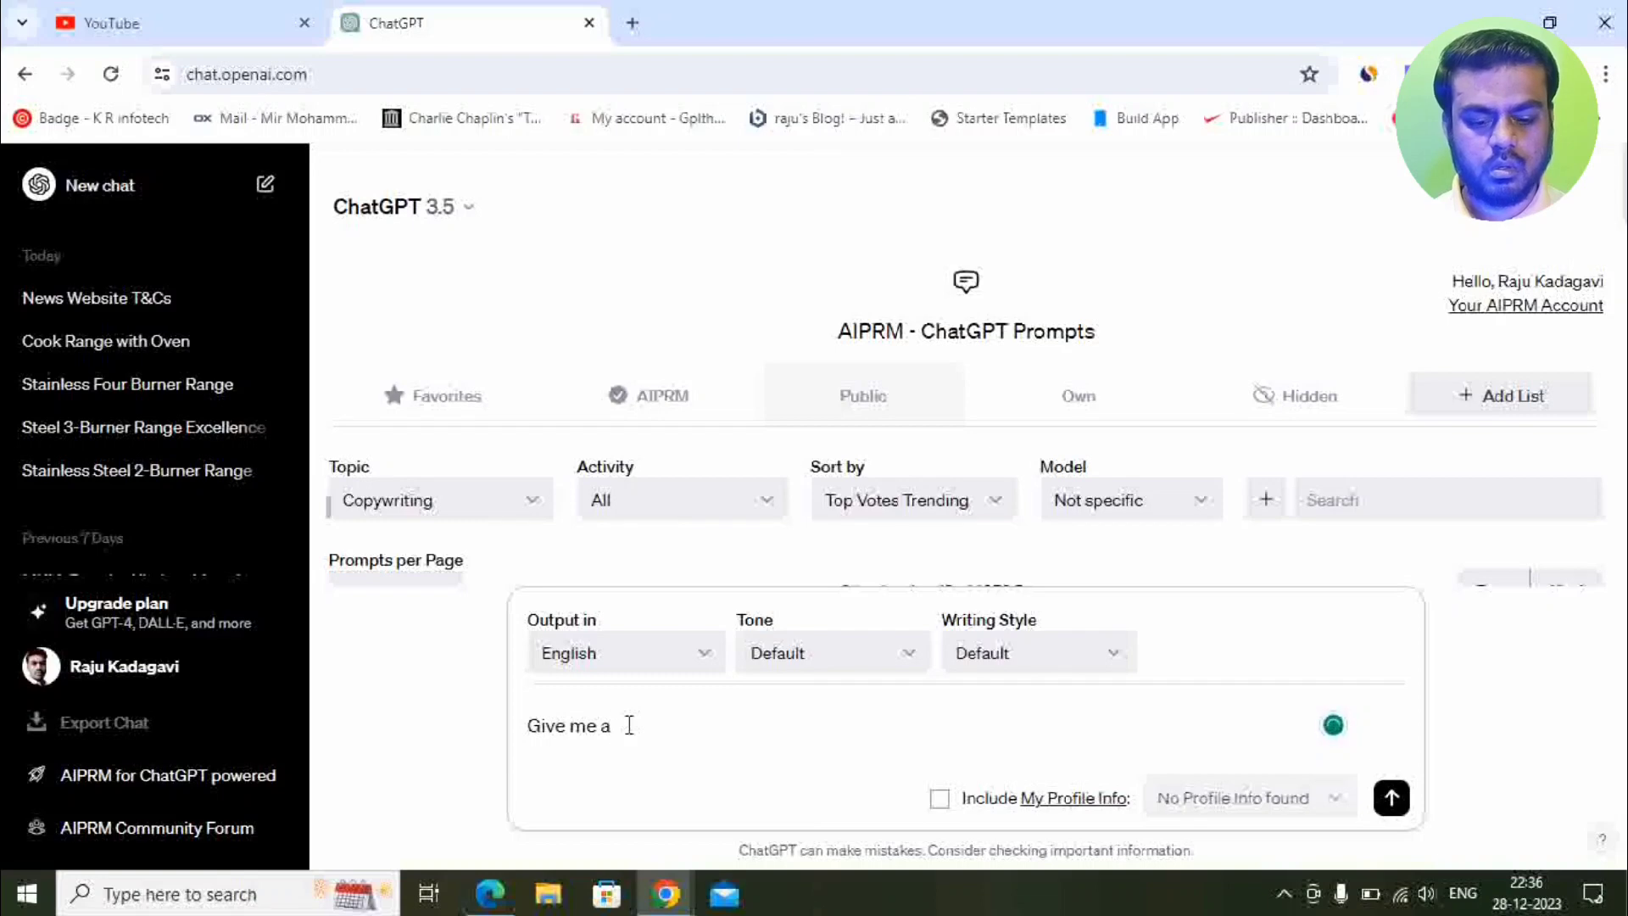
pyautogui.write('Plicy ')
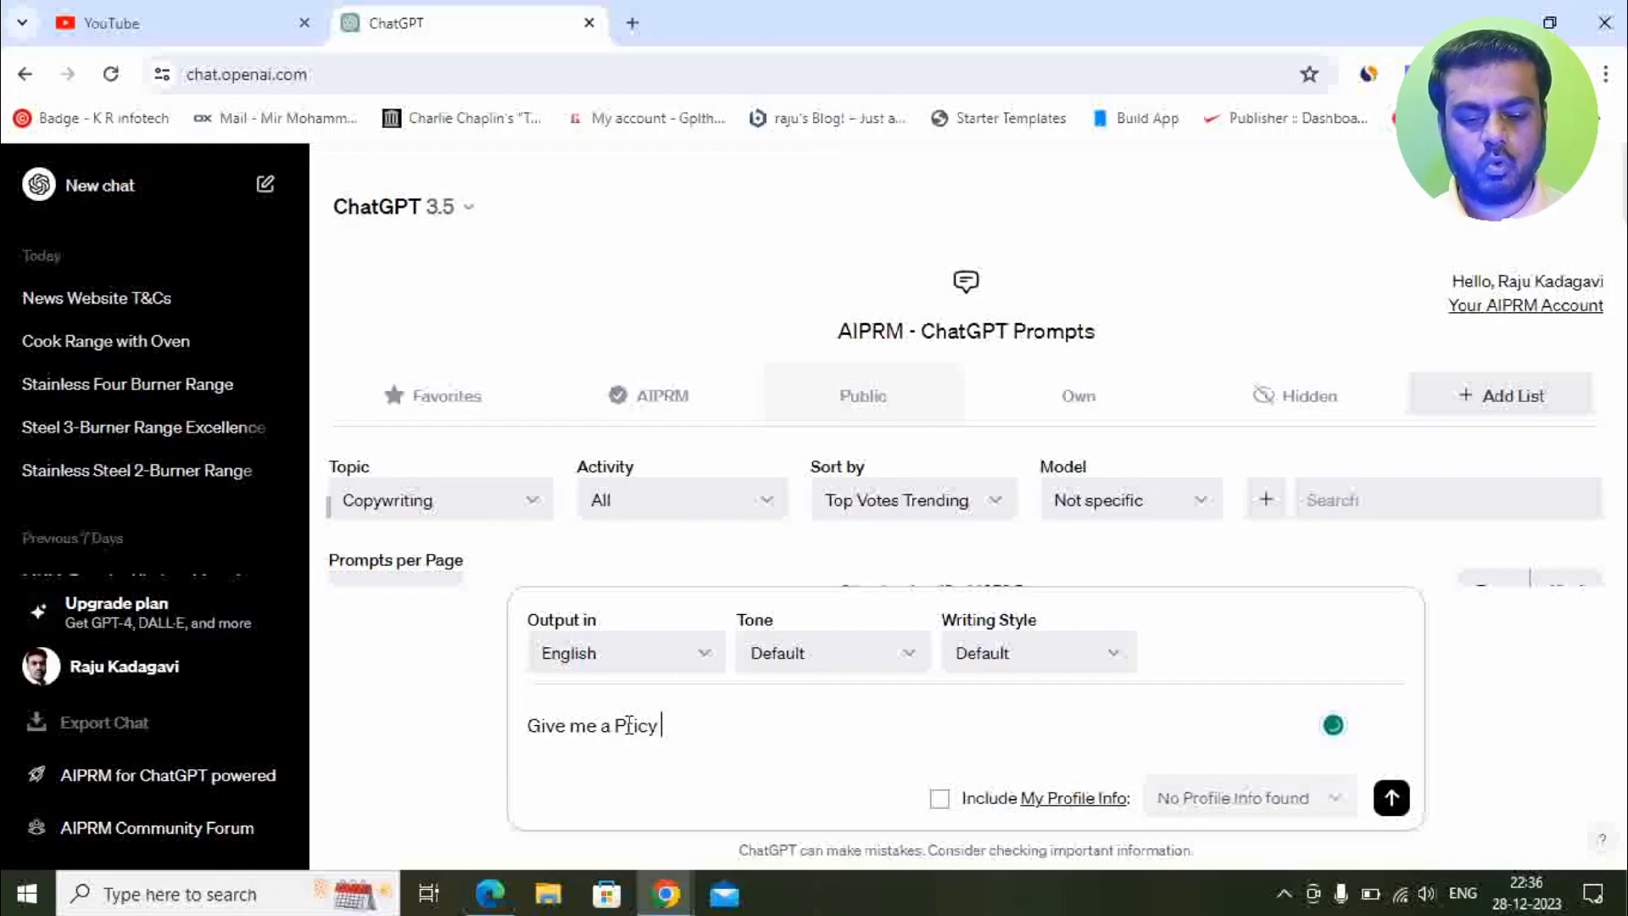
pyautogui.write('Policy ')
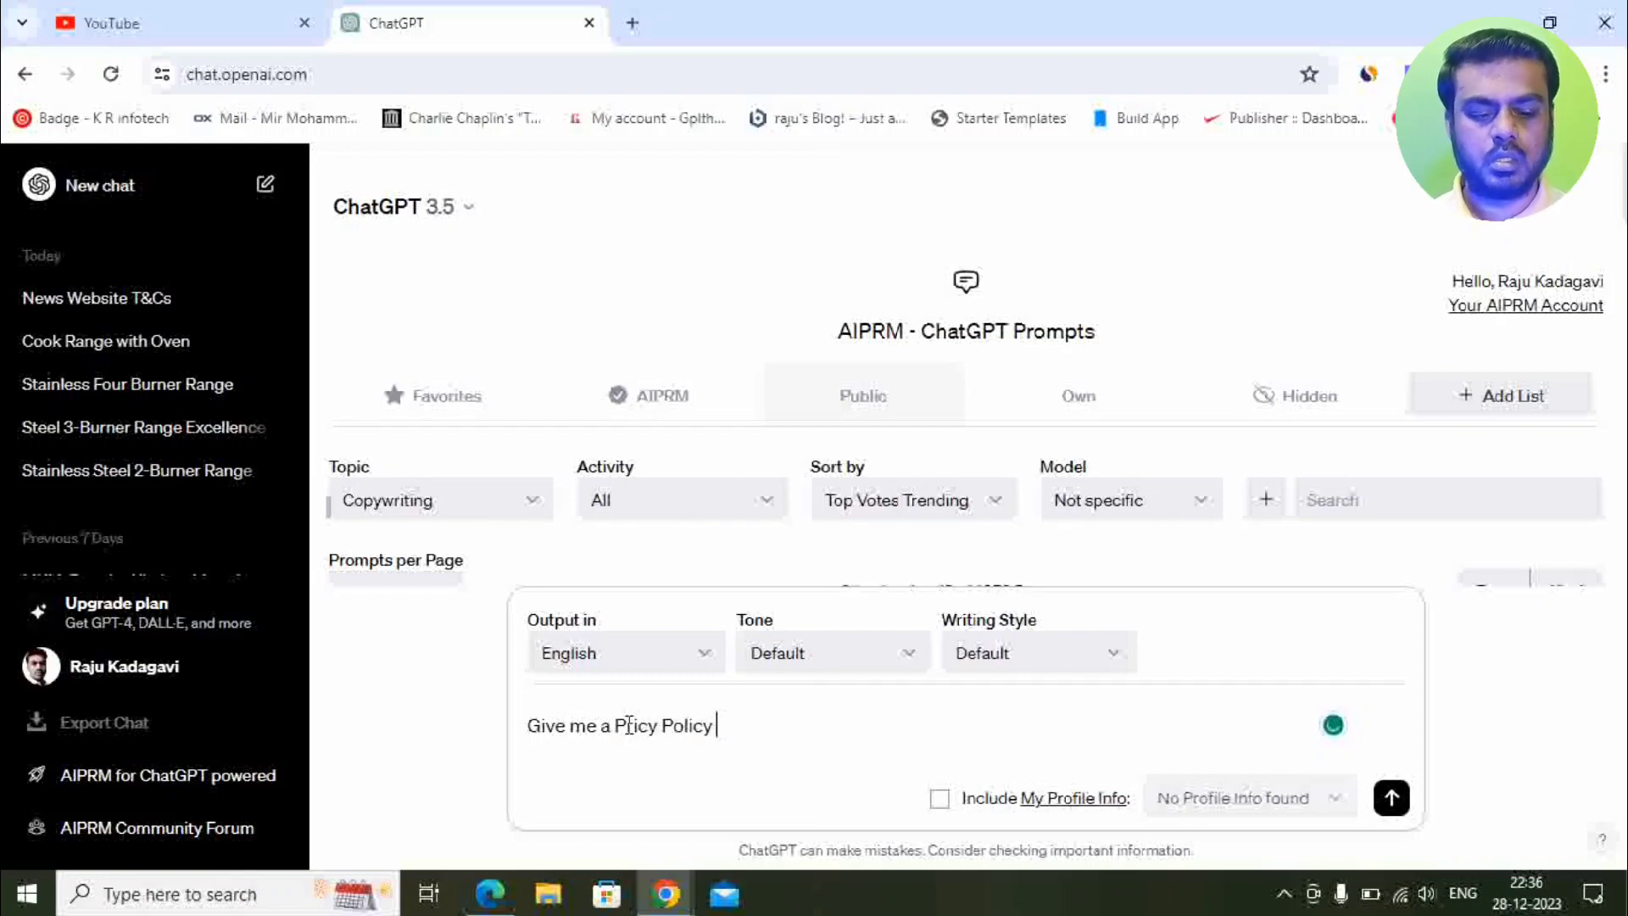
pyautogui.write('Page')
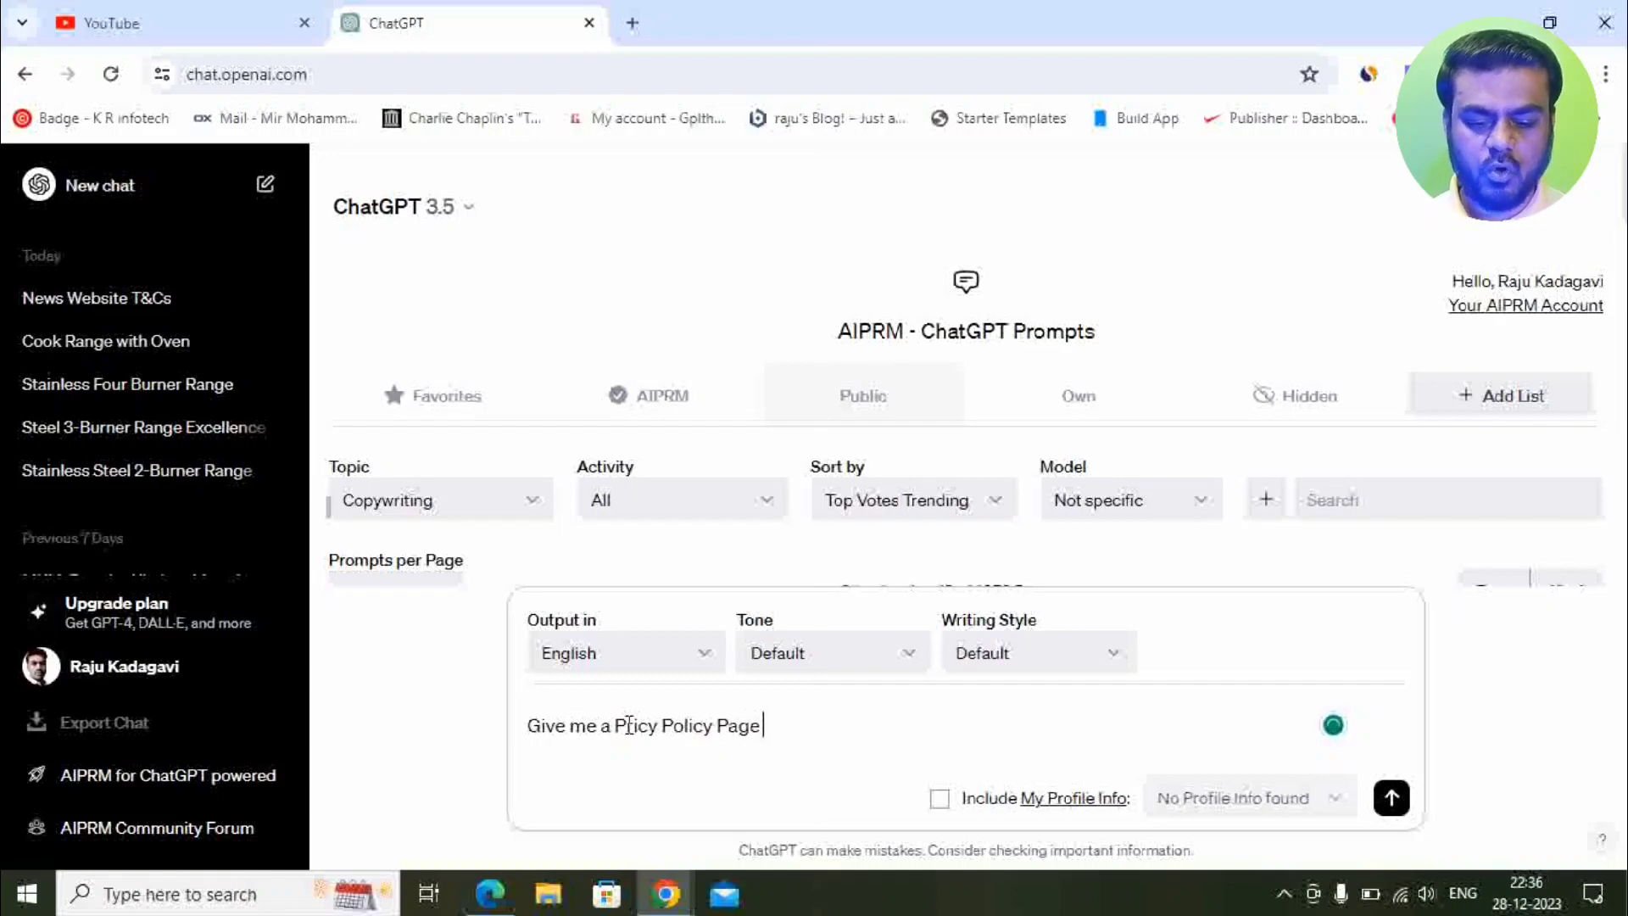
pyautogui.write(' for my ')
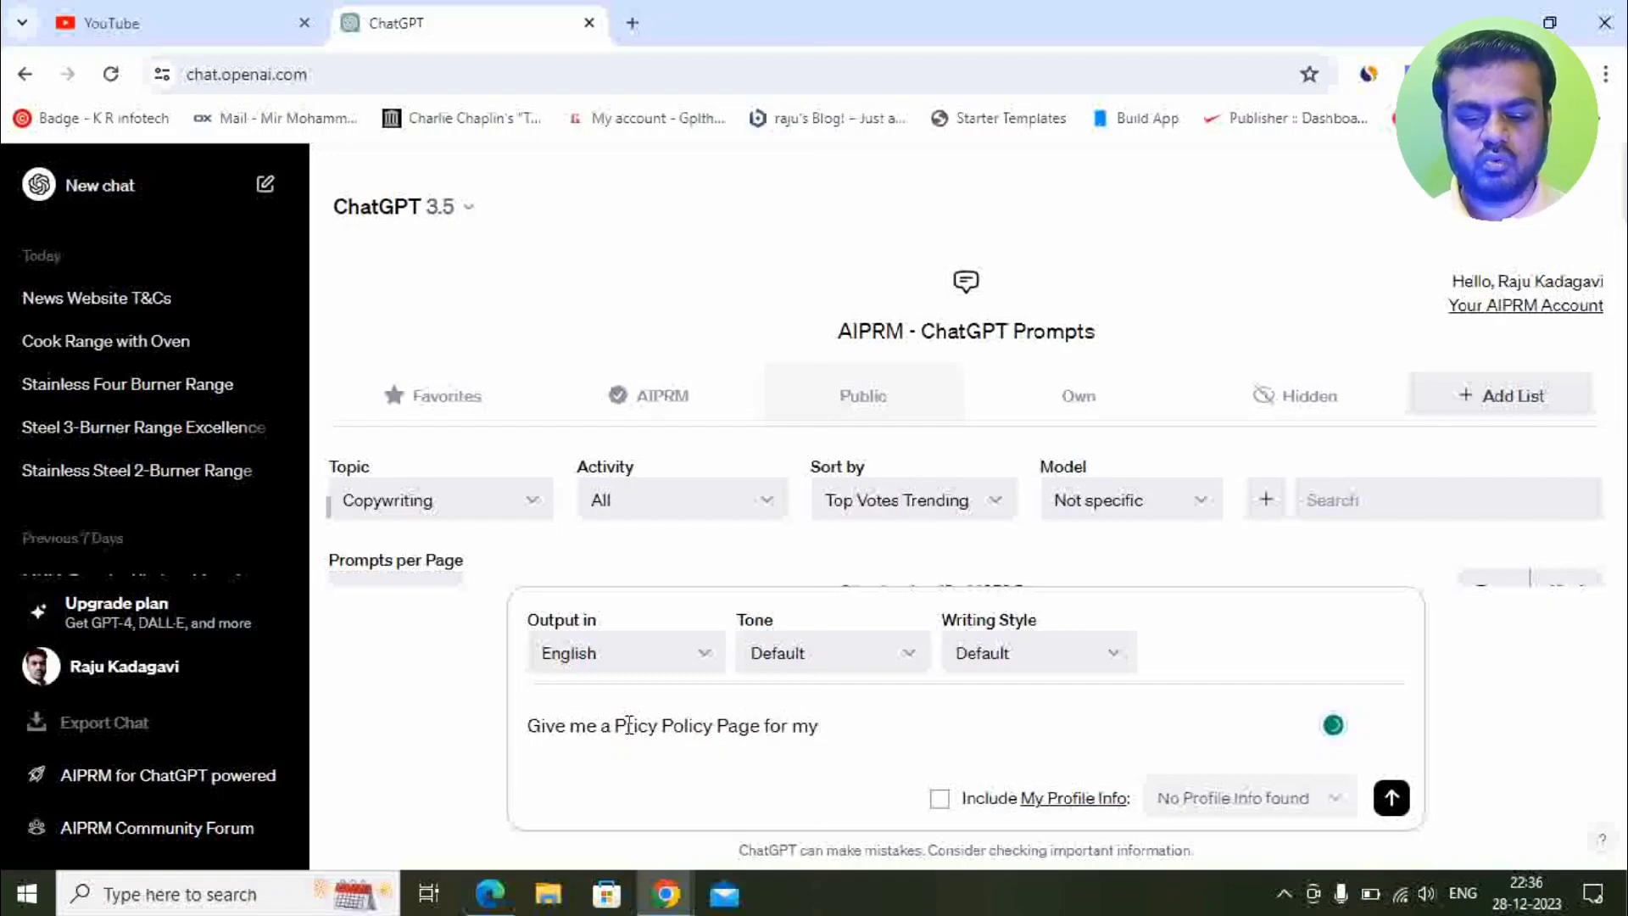
pyautogui.write('News Websi')
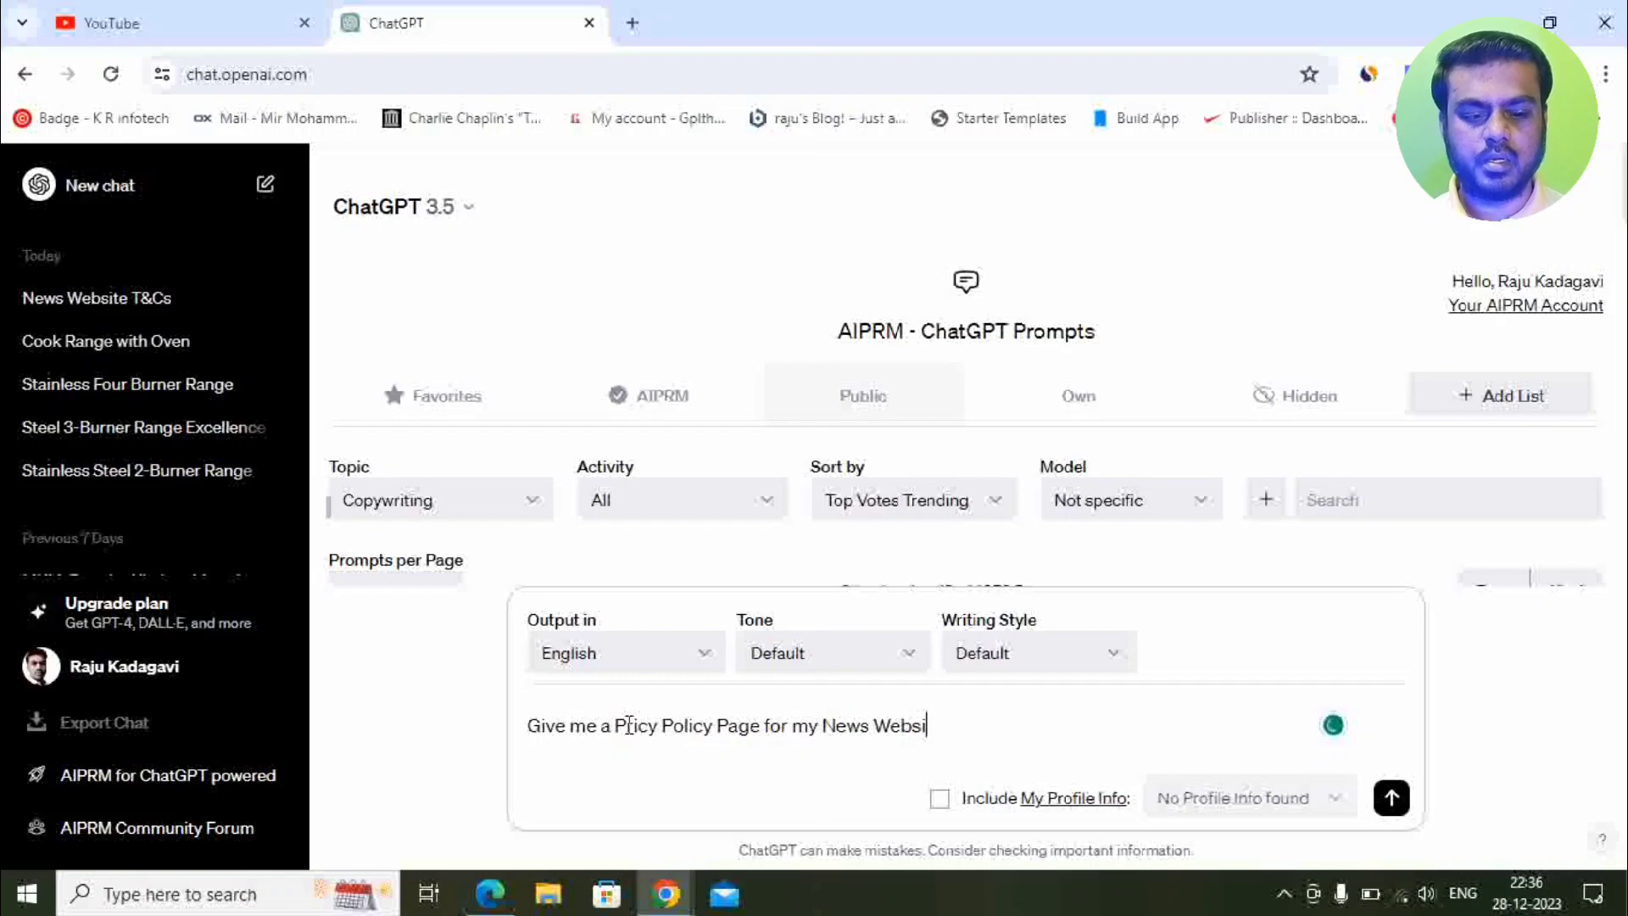
pyautogui.write('te and my ')
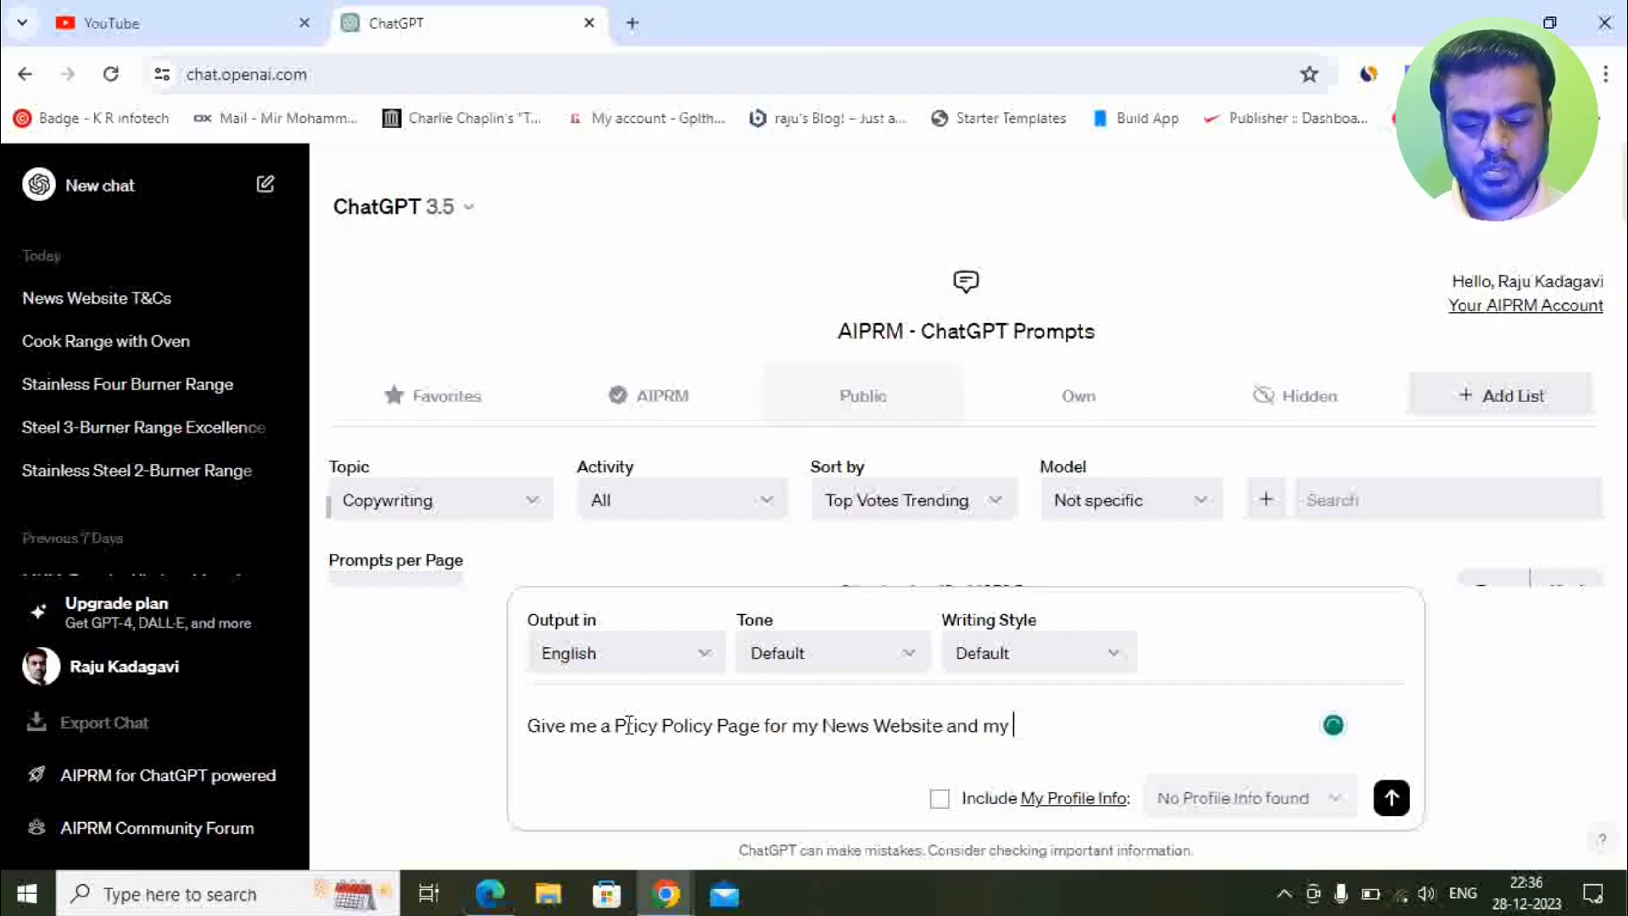
pyautogui.write('websi')
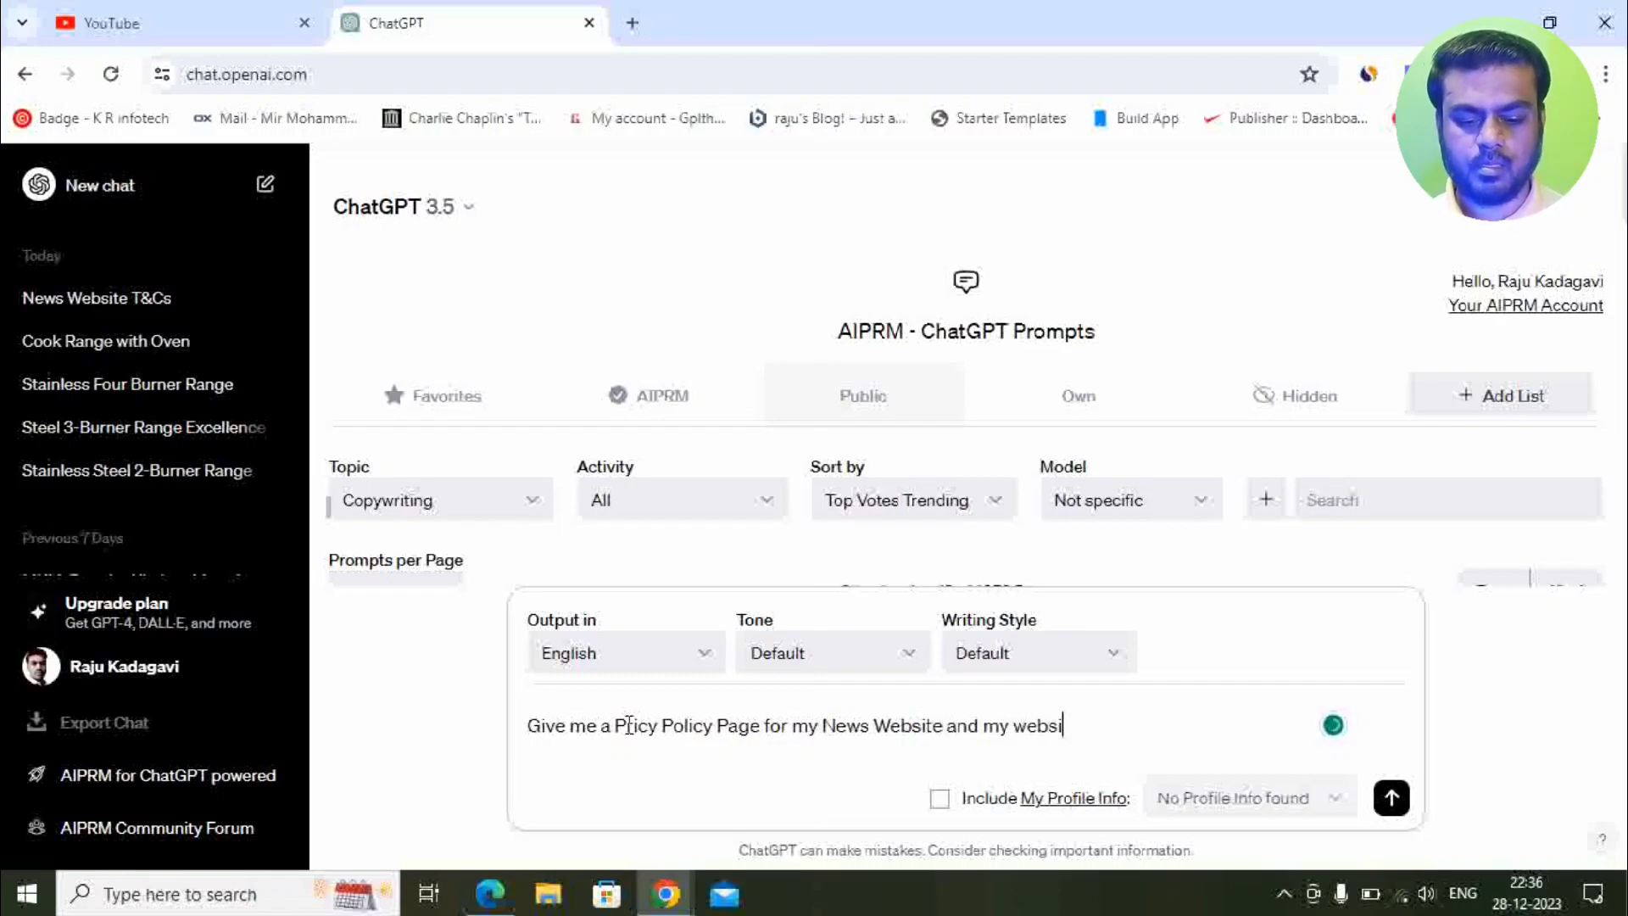
pyautogui.write('te name is')
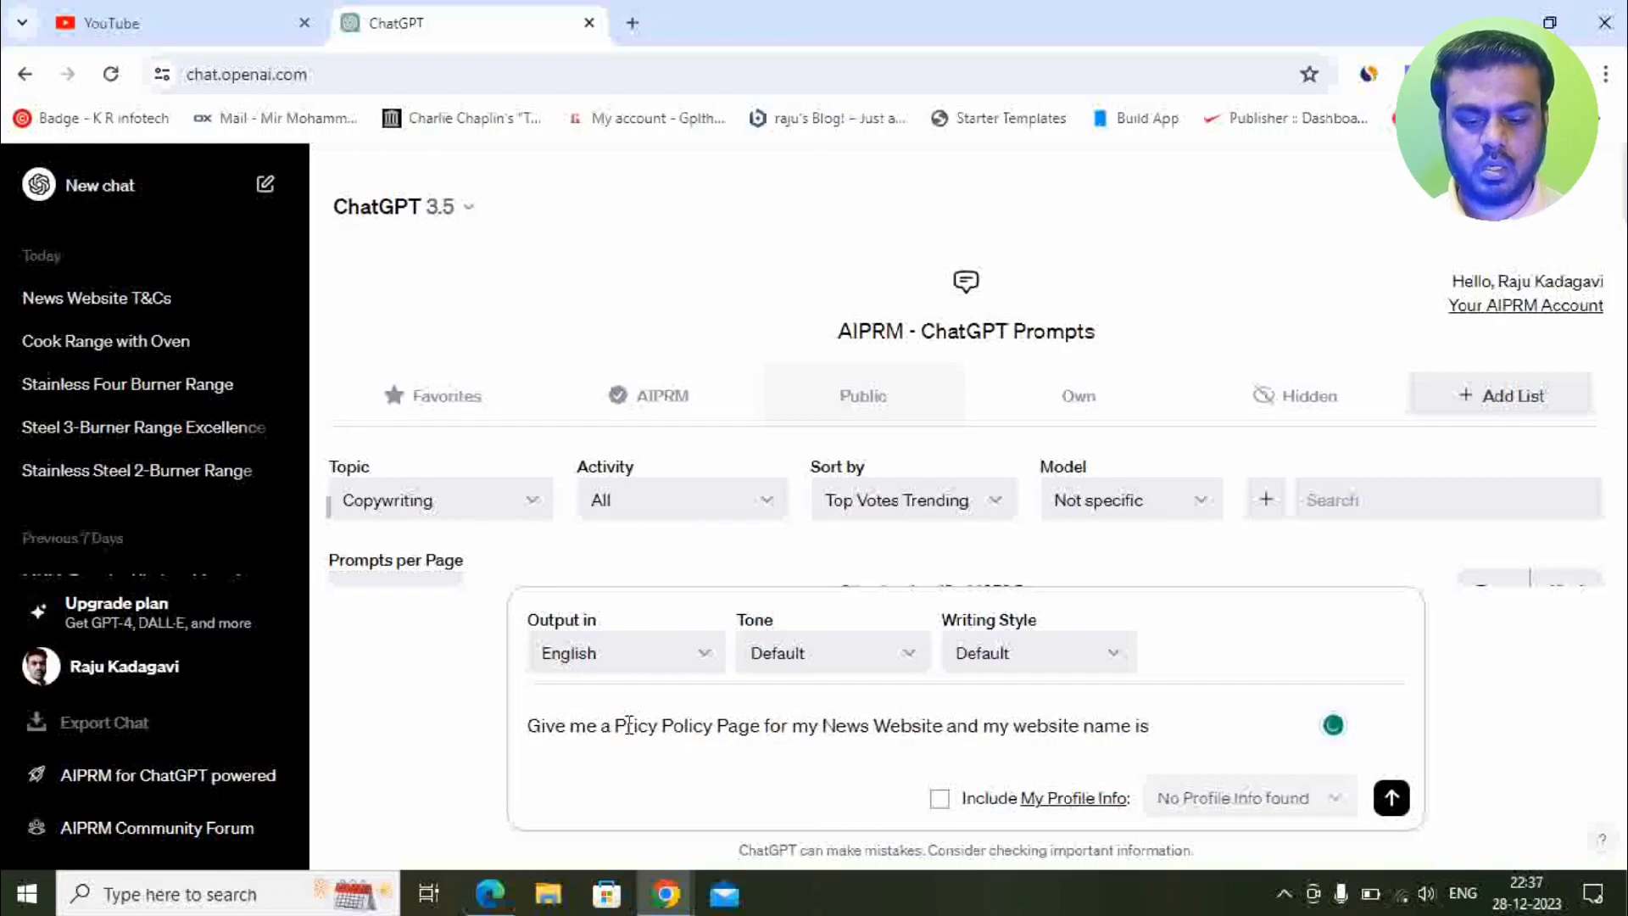
pyautogui.write(' Kannada News')
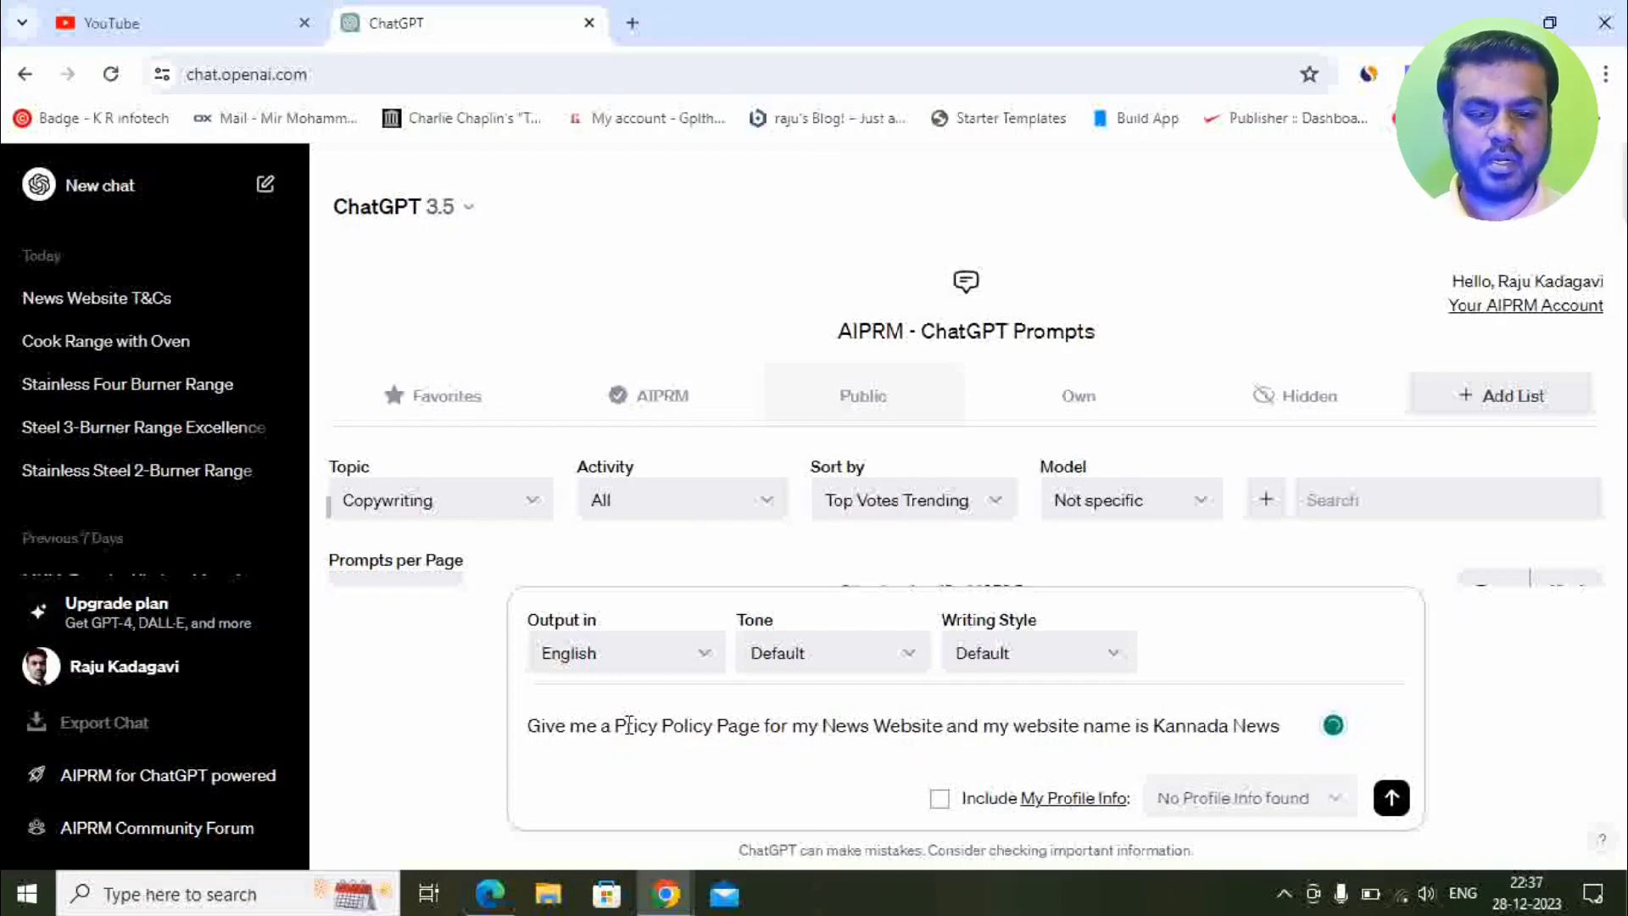
pyautogui.press('Return')
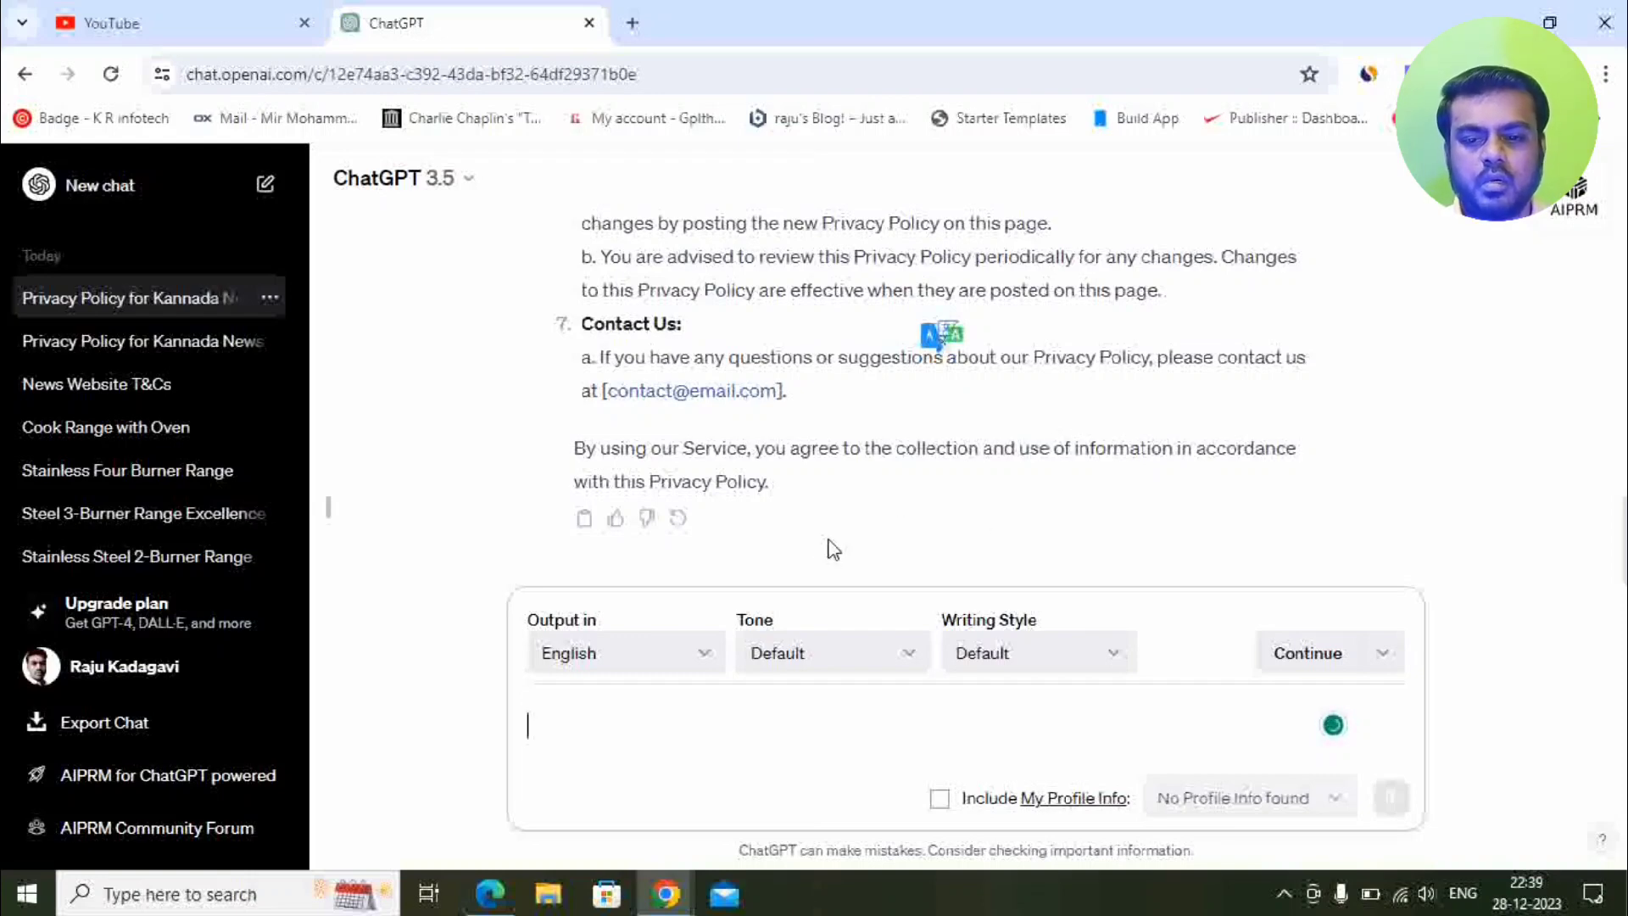
# Copy ChatGPT's Privacy Policy reply and paste it into the Blogger page body.
pyautogui.click(585, 519)
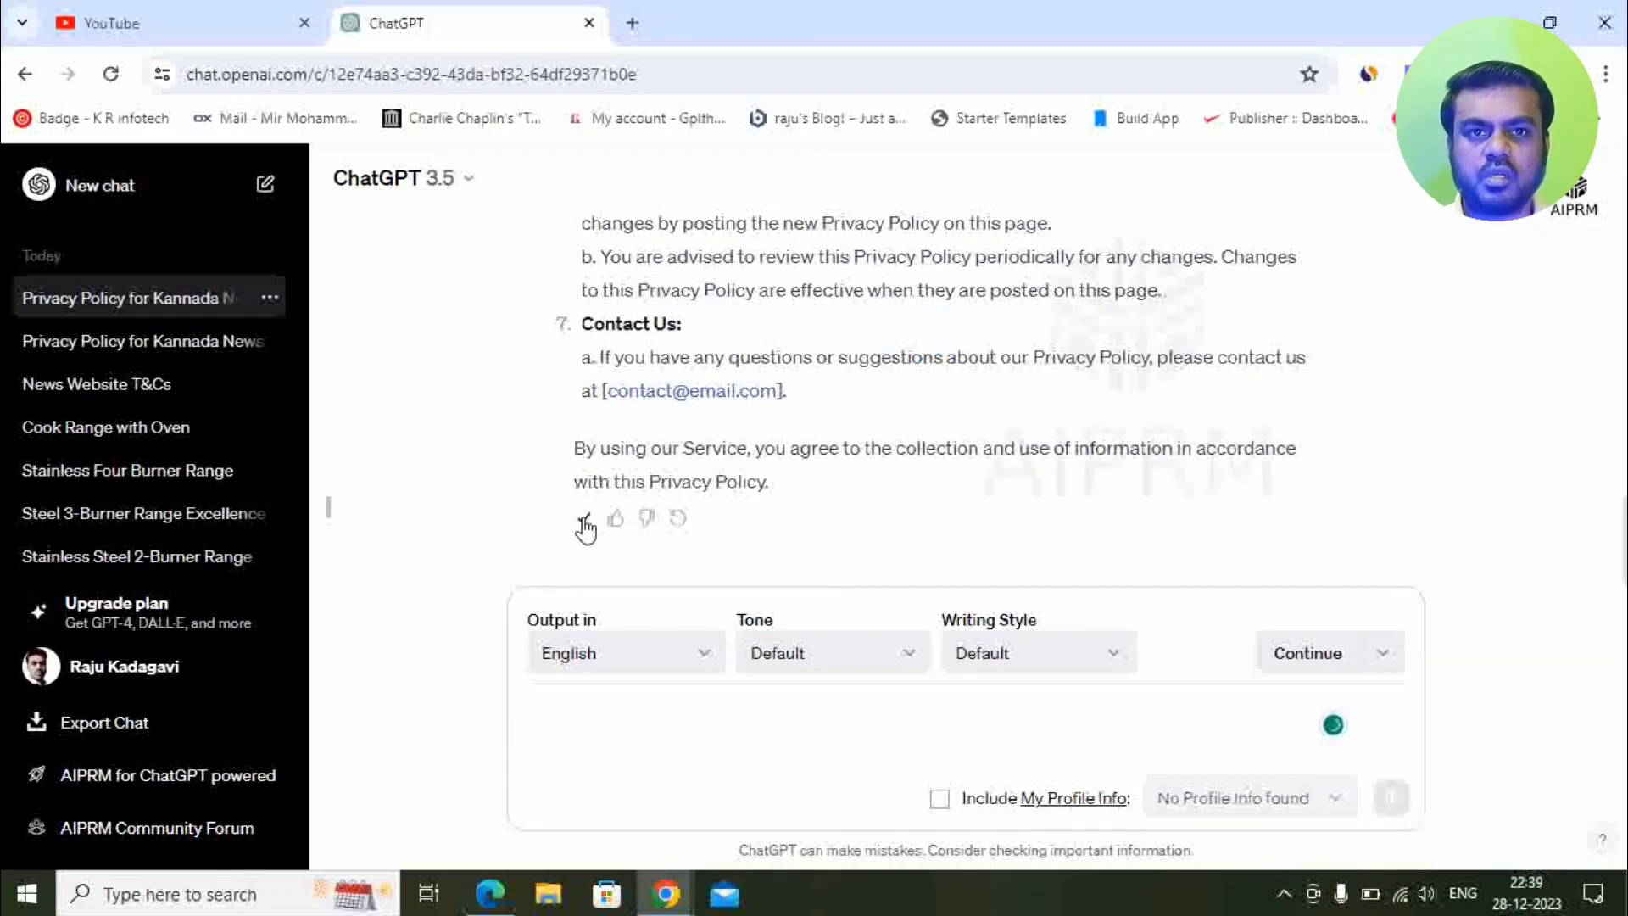
pyautogui.moveTo(665, 901)
pyautogui.click(726, 814)
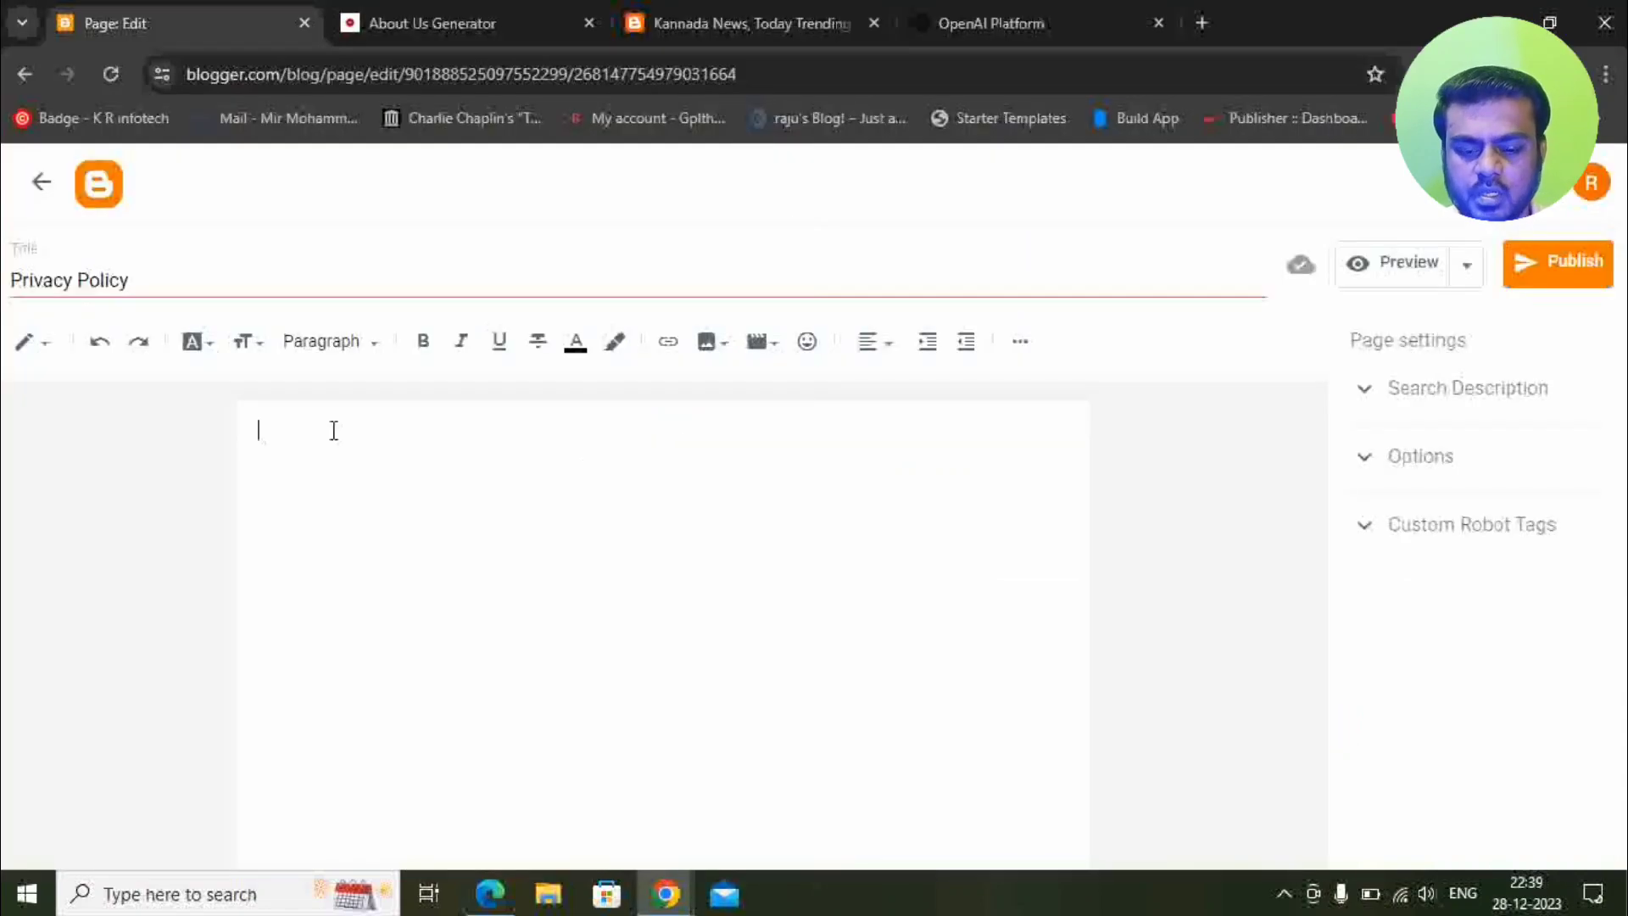
pyautogui.hotkey('ctrl', 'v')
pyautogui.scroll(6, 385, 543)
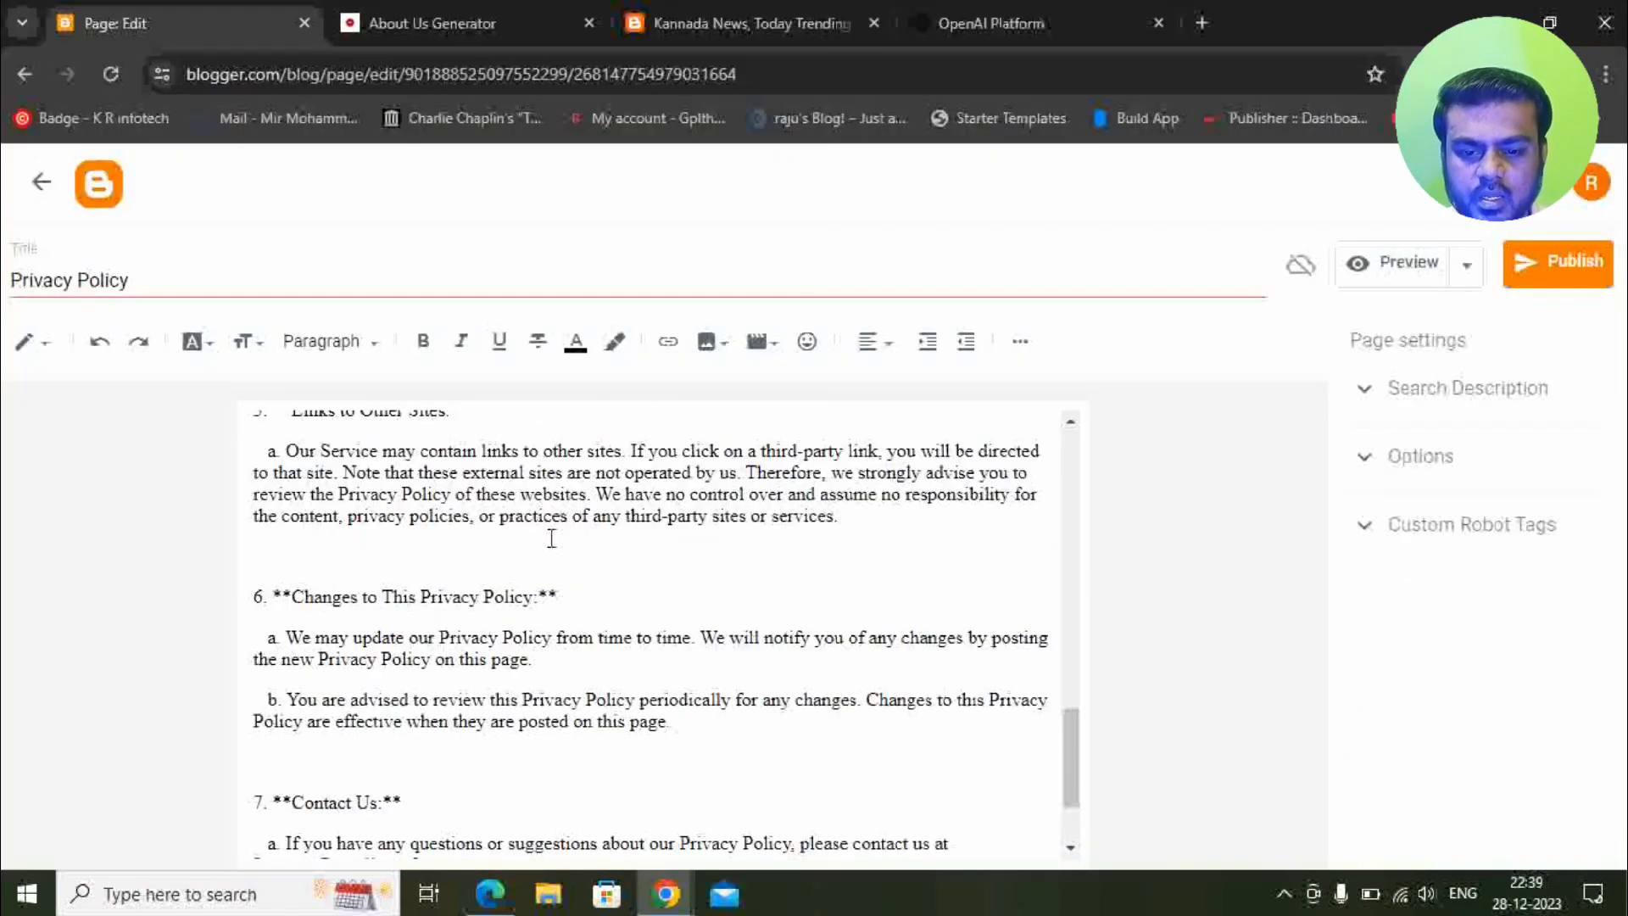
pyautogui.scroll(8, 393, 612)
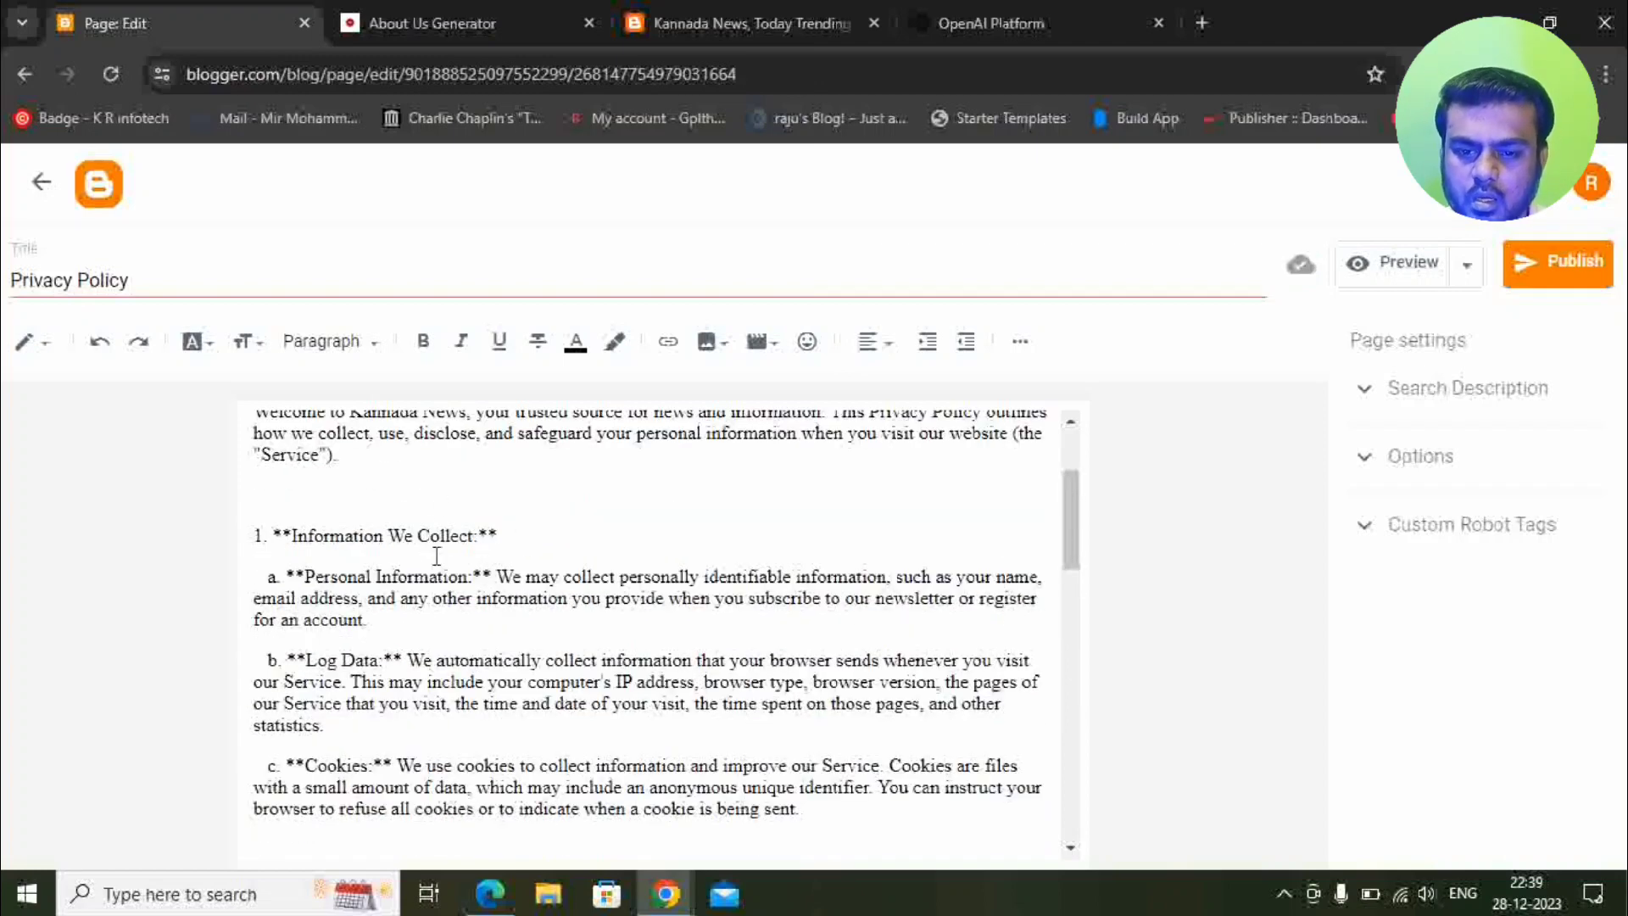
pyautogui.scroll(3, 437, 555)
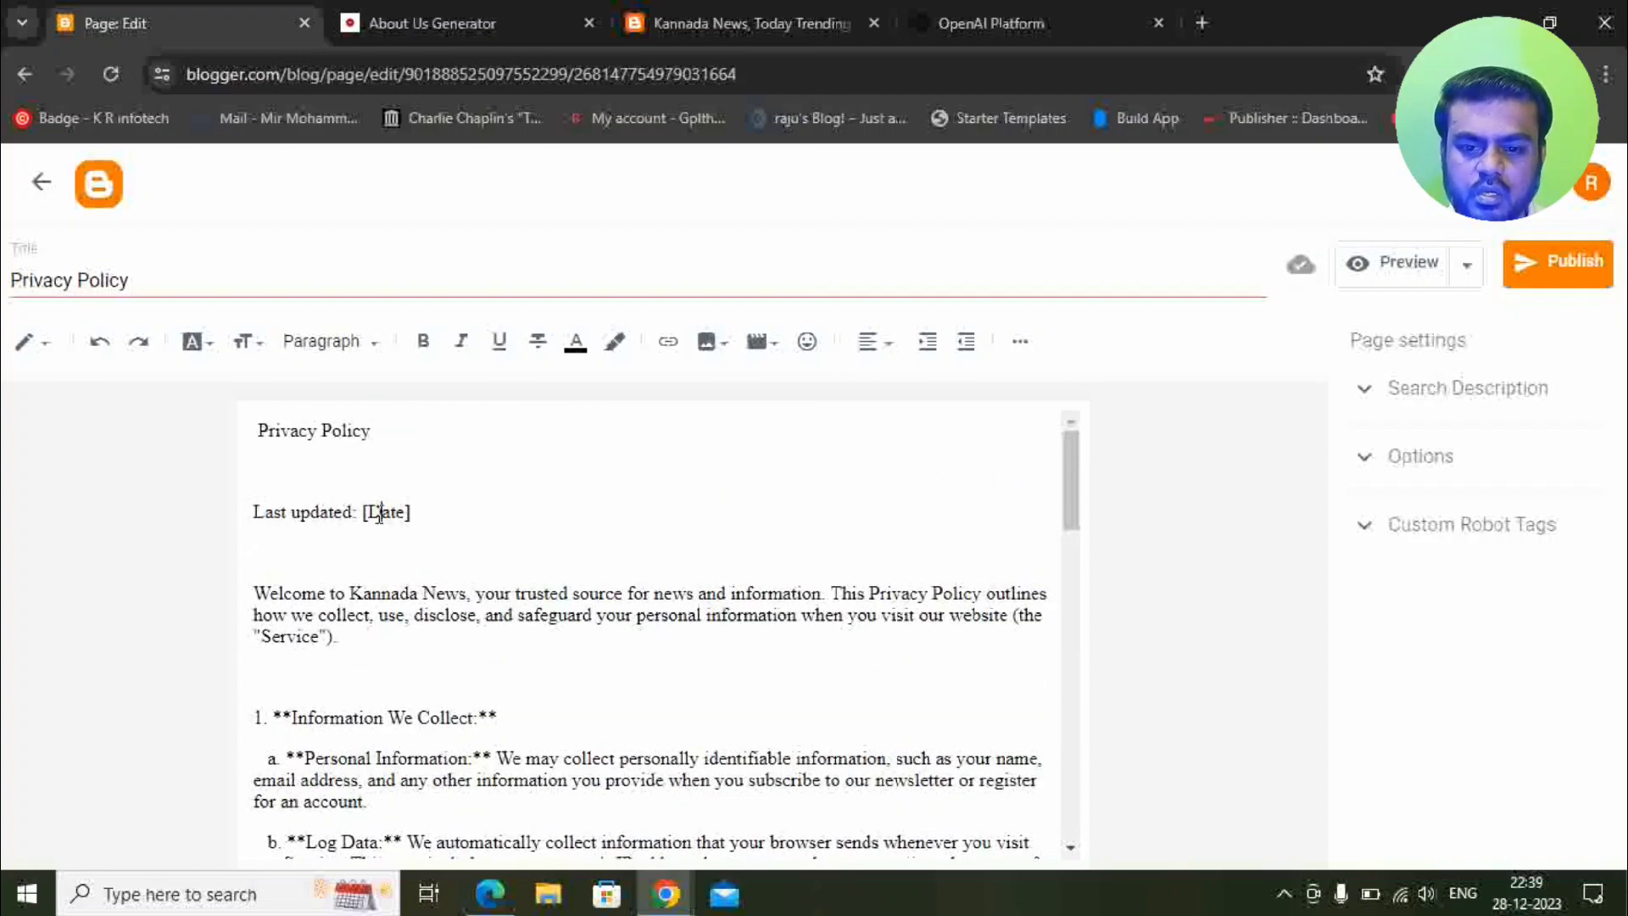
# Replace the [Date] placeholder after Last updated with 28.12.2023.
pyautogui.moveTo(413, 513); pyautogui.dragTo(363, 513)
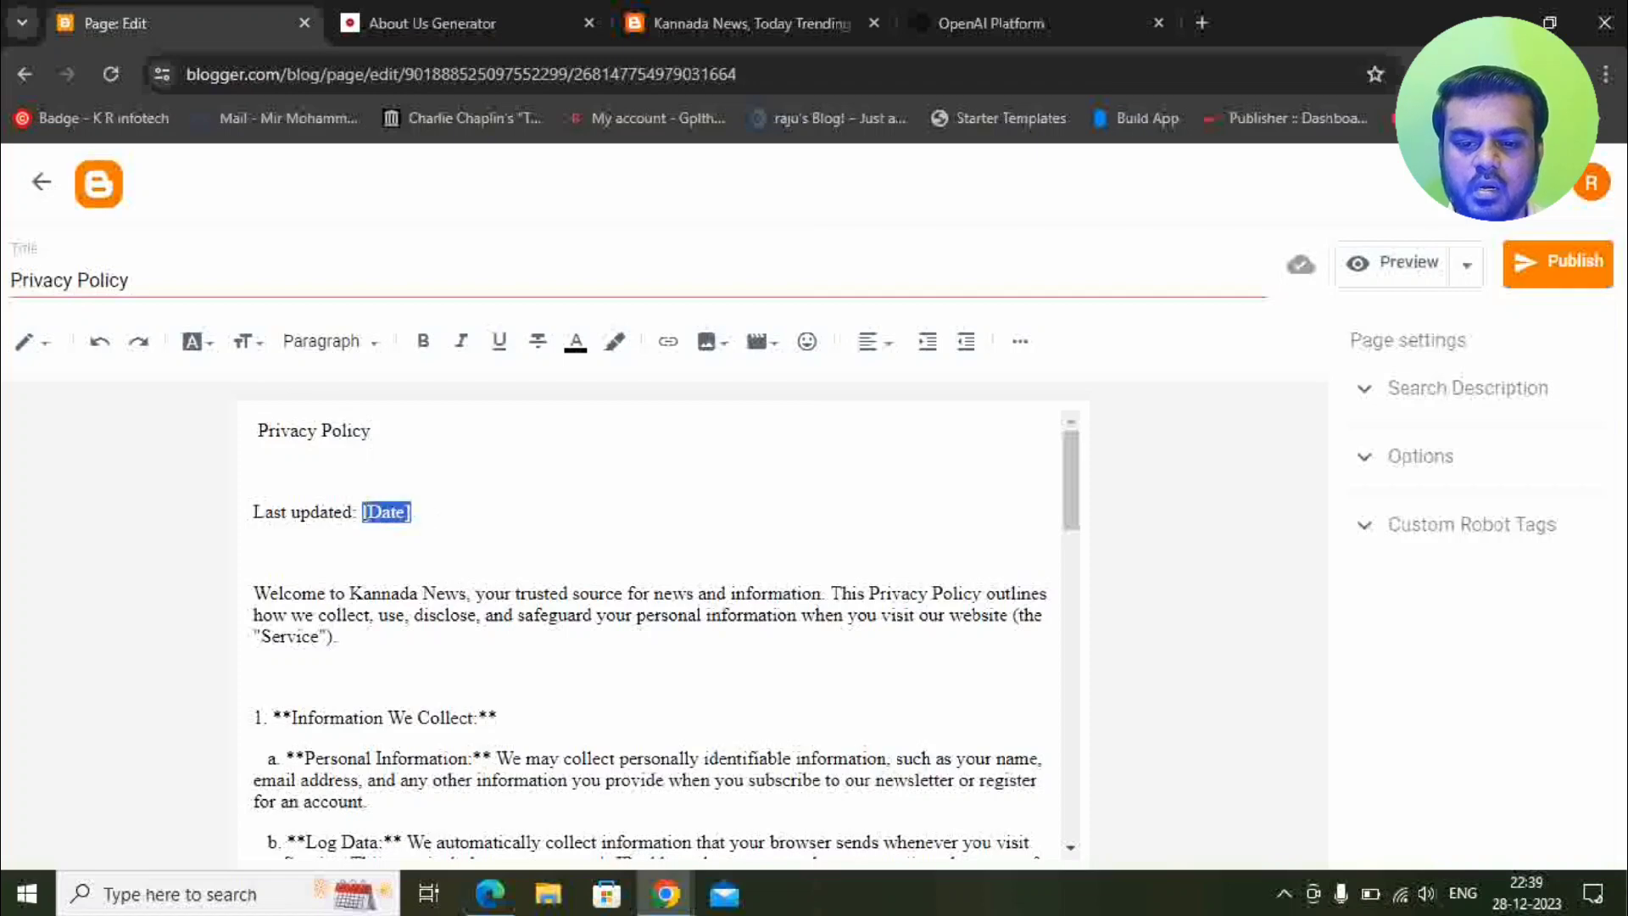
pyautogui.write('28')
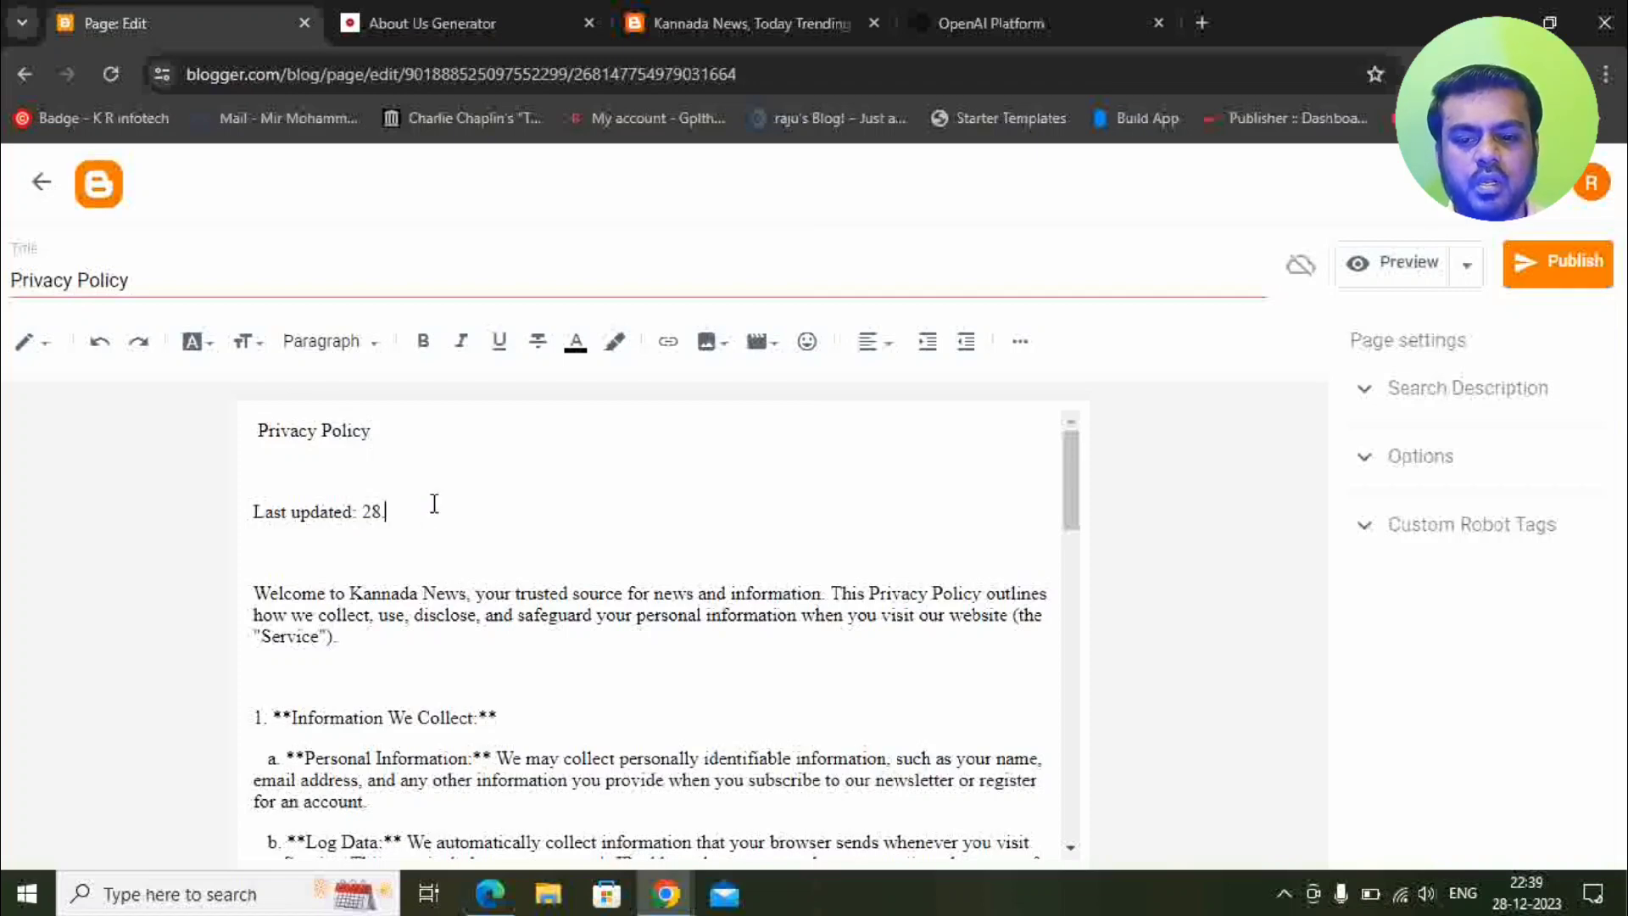
pyautogui.write('.12.2023')
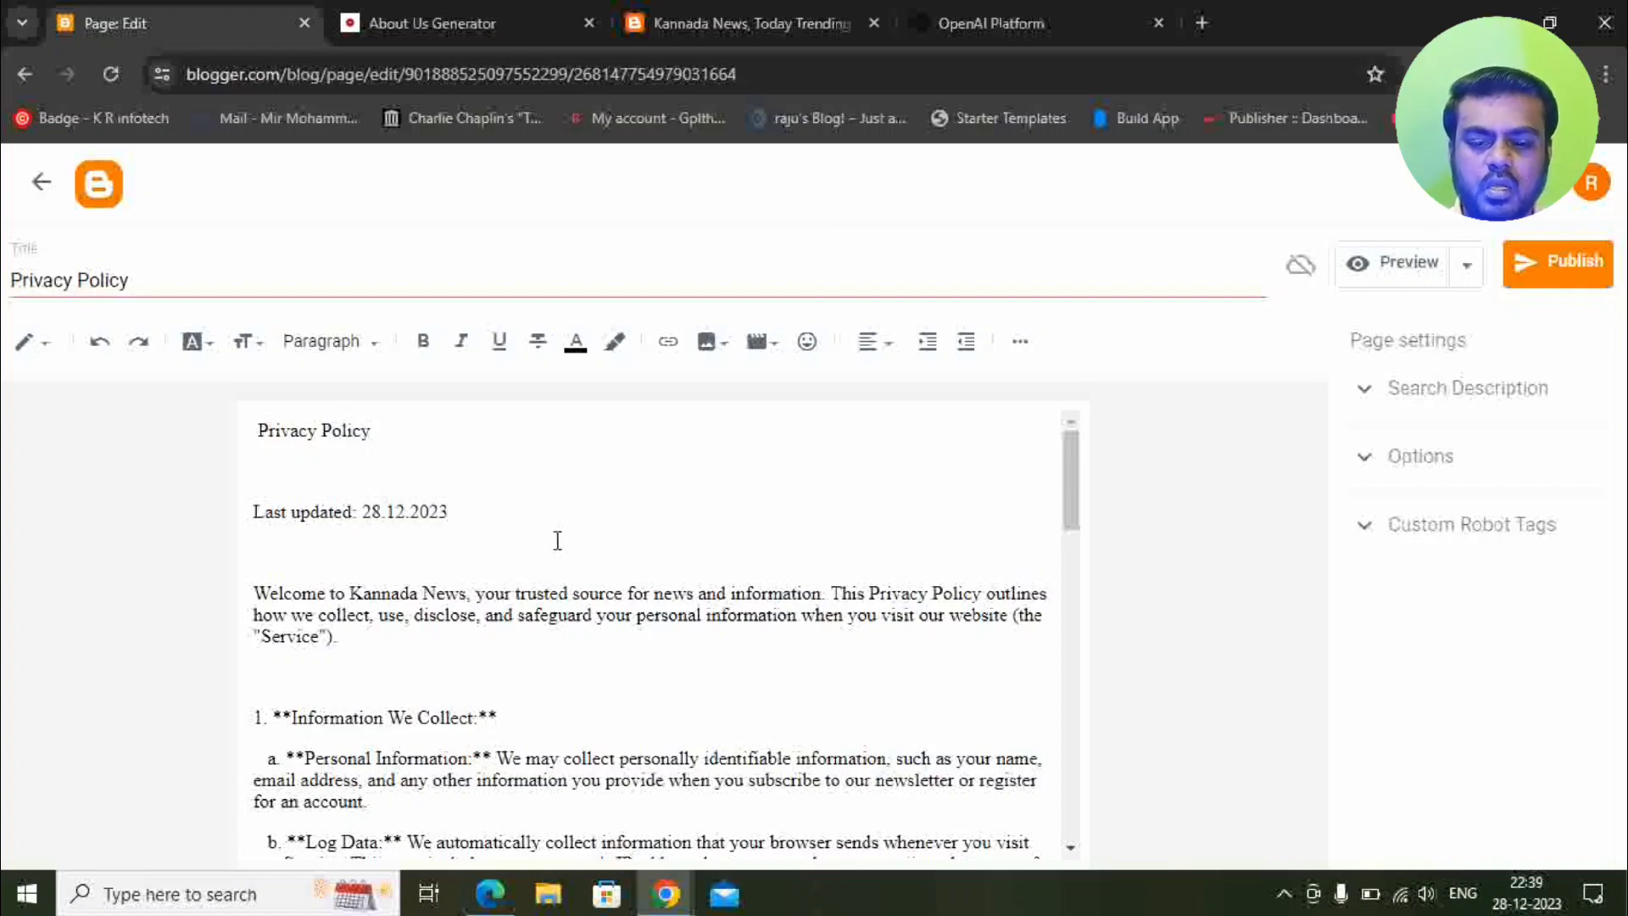
pyautogui.scroll(-15, 555, 543)
pyautogui.scroll(-5, 575, 554)
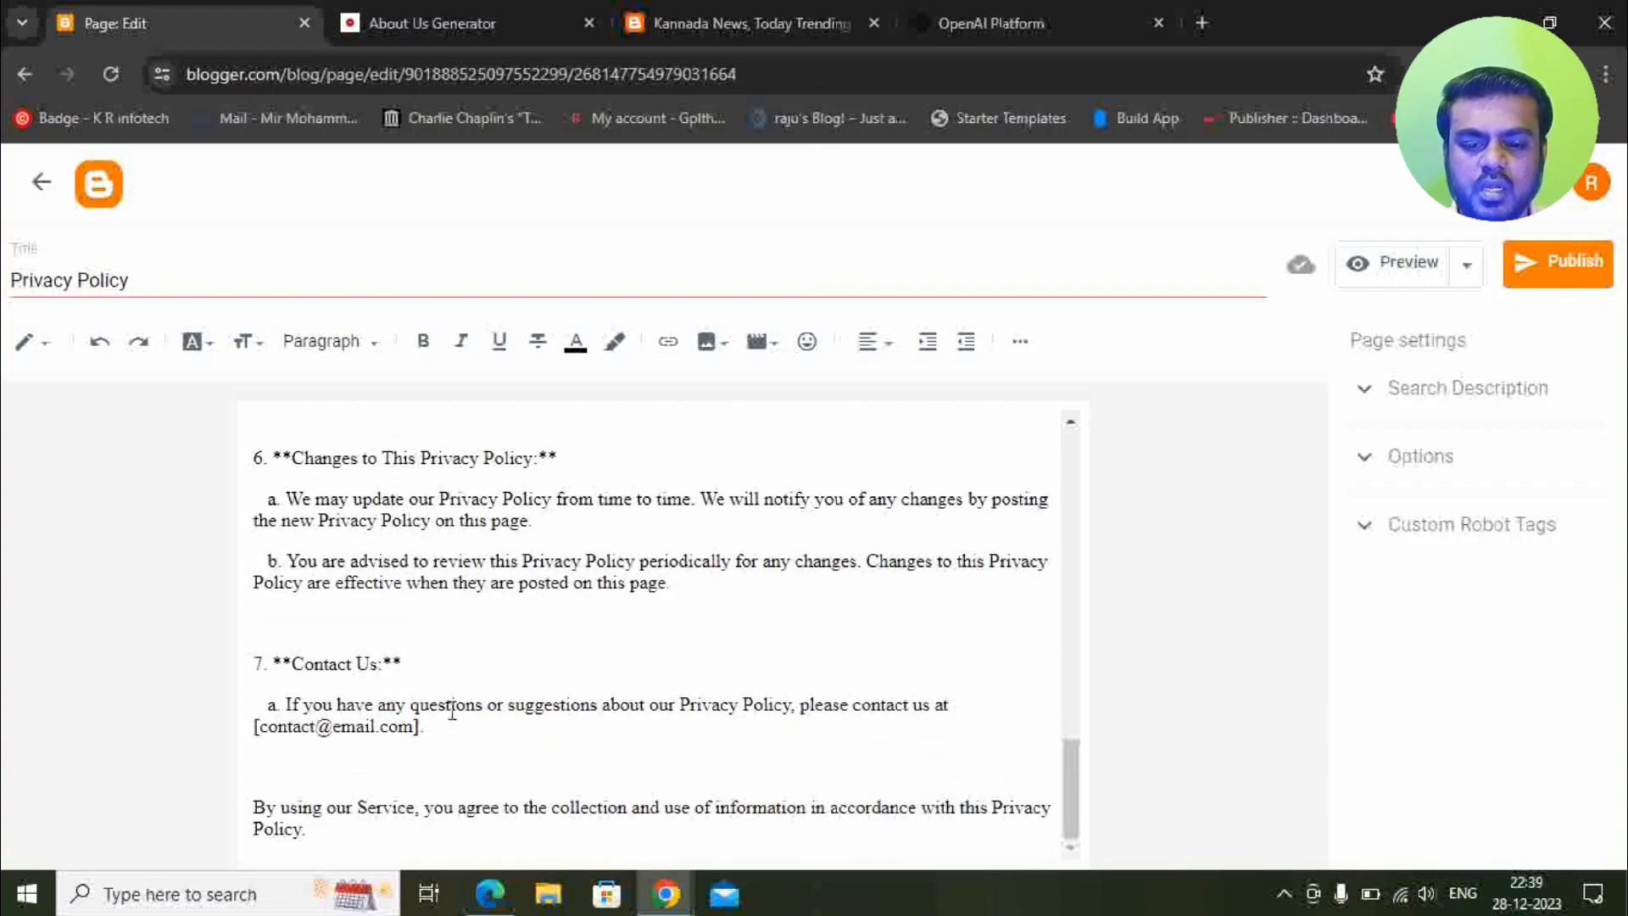
# Delete the 7. Contact Us section from the policy text.
pyautogui.moveTo(465, 736); pyautogui.dragTo(254, 663)
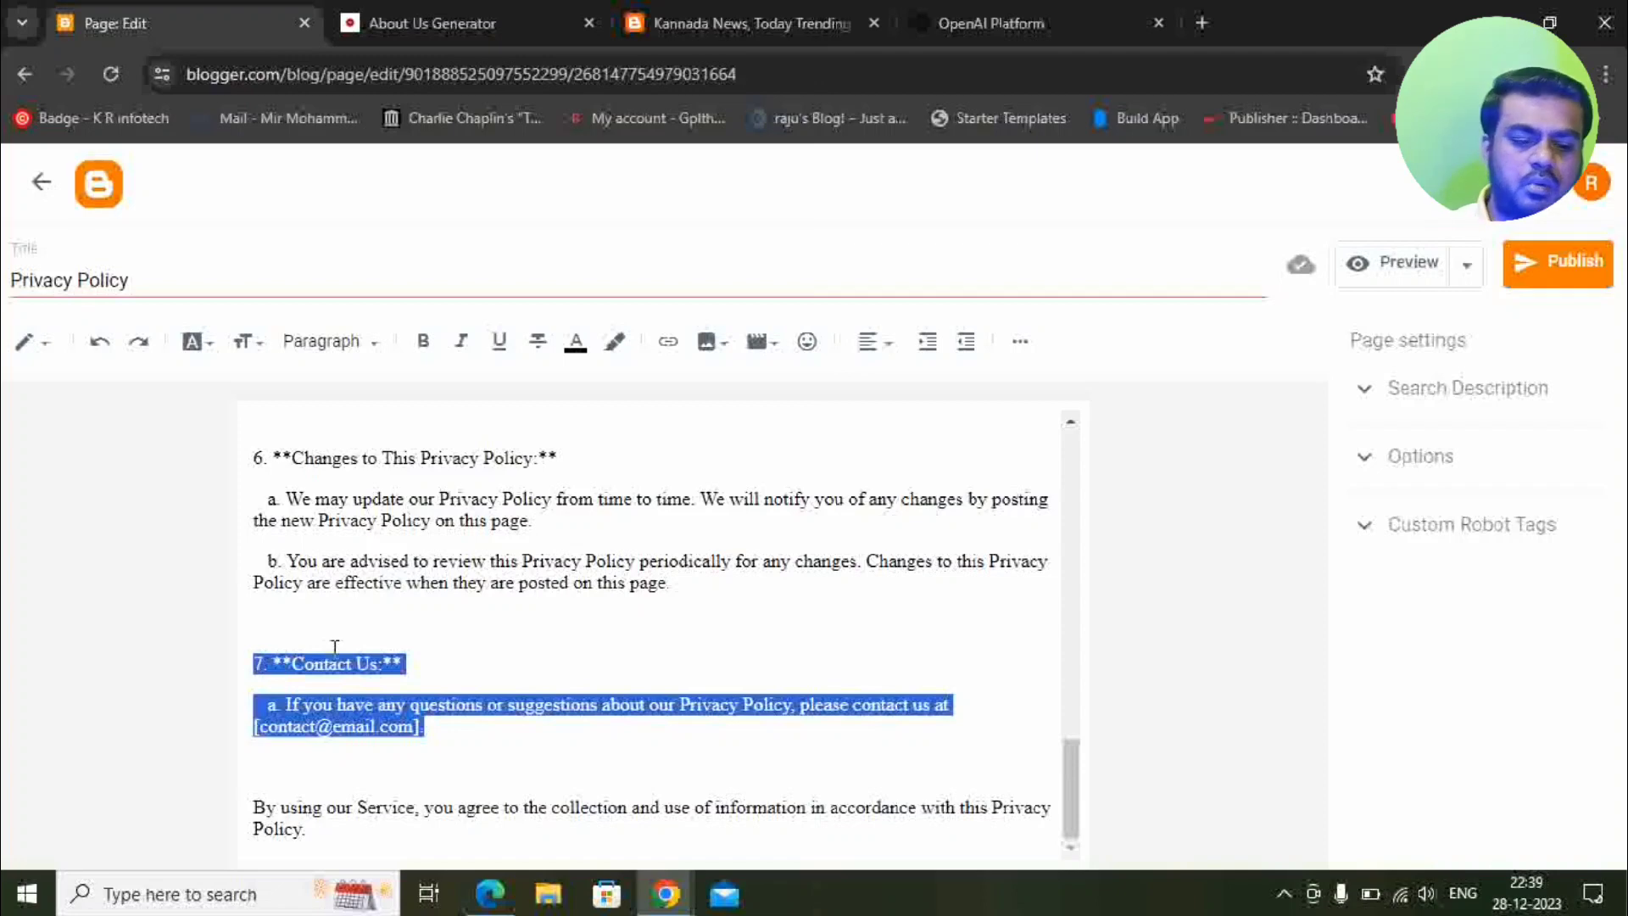
pyautogui.press('BackSpace')
pyautogui.press('BackSpace')
pyautogui.press('BackSpace')
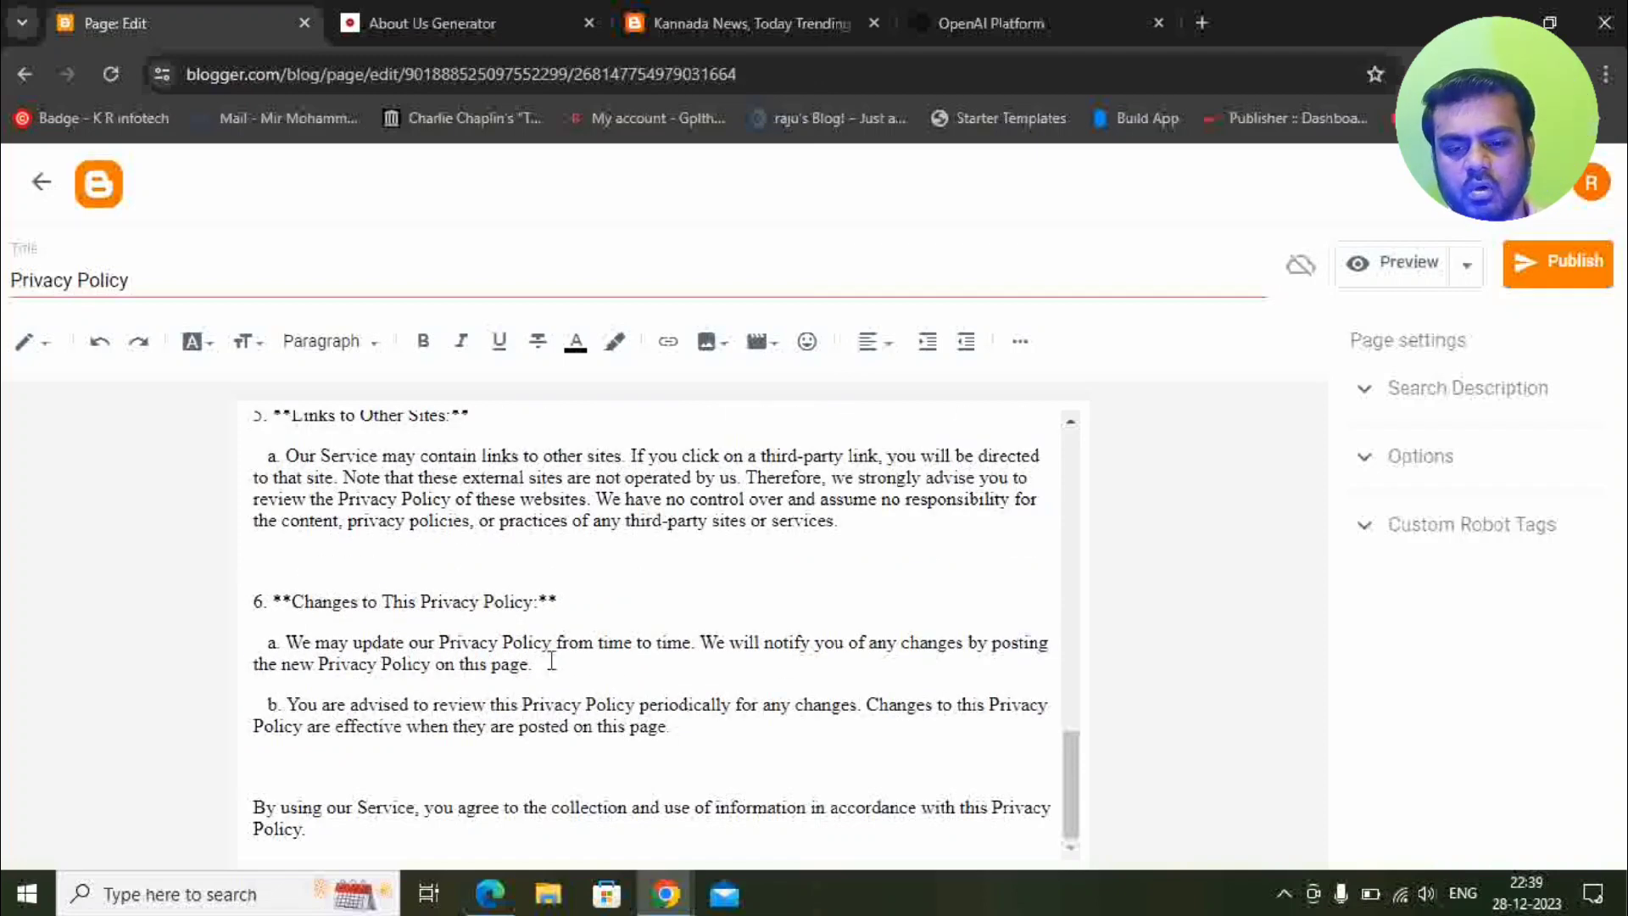
pyautogui.scroll(3, 551, 661)
pyautogui.scroll(8, 559, 665)
pyautogui.scroll(-2, 531, 679)
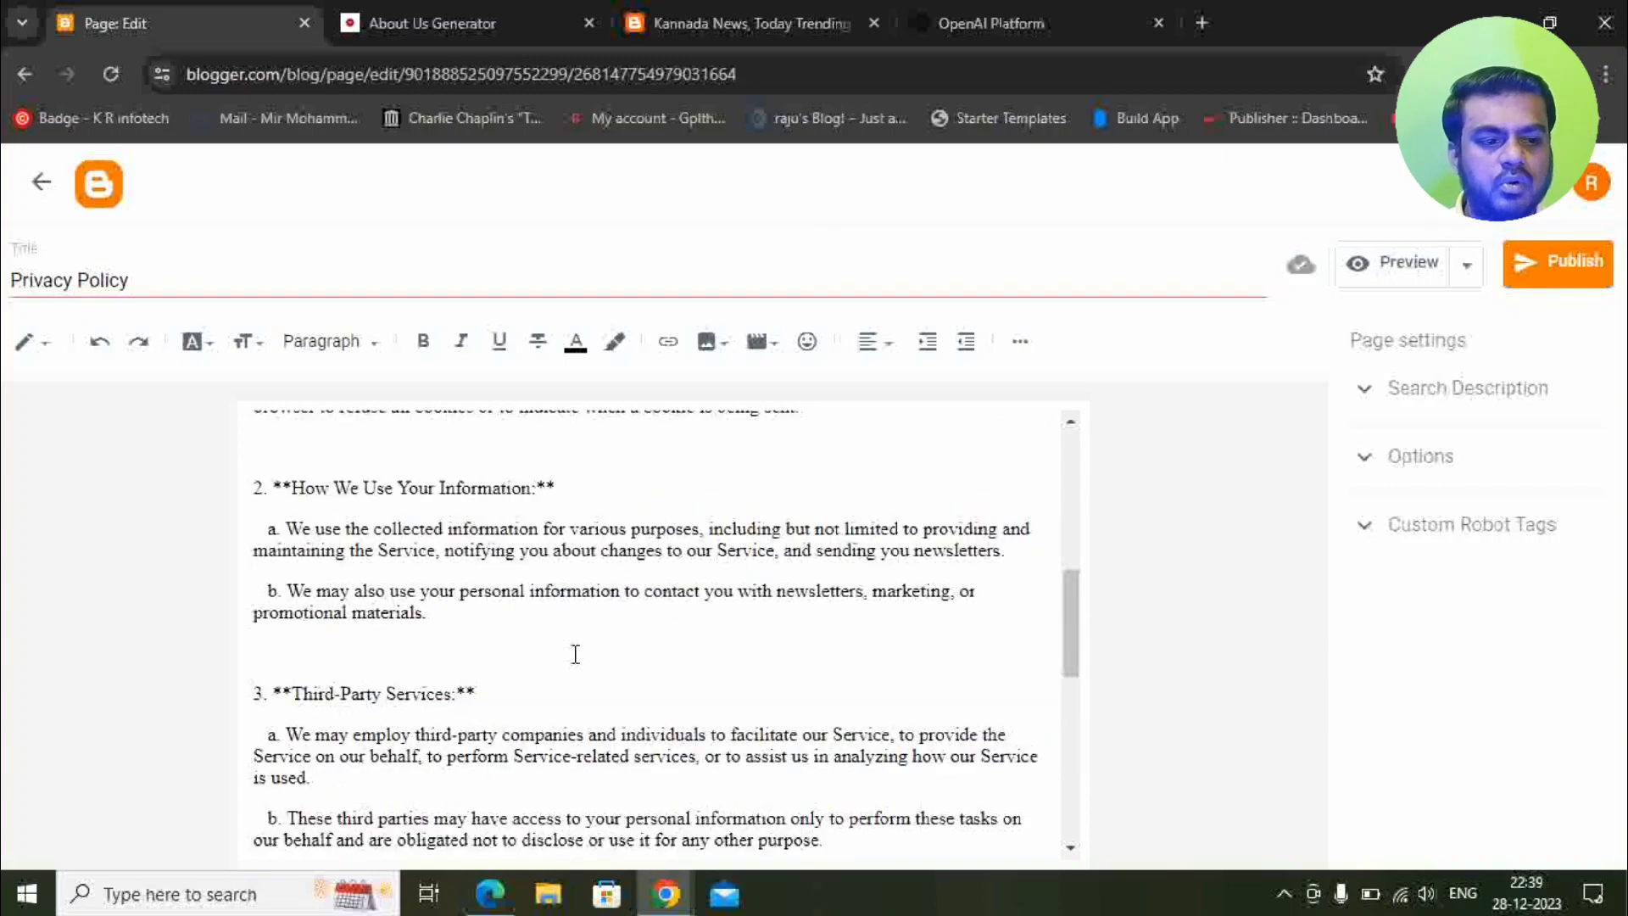
pyautogui.scroll(-9, 575, 654)
# Publish the Privacy Policy page, confirm, and switch to the live blog.
pyautogui.click(1559, 280)
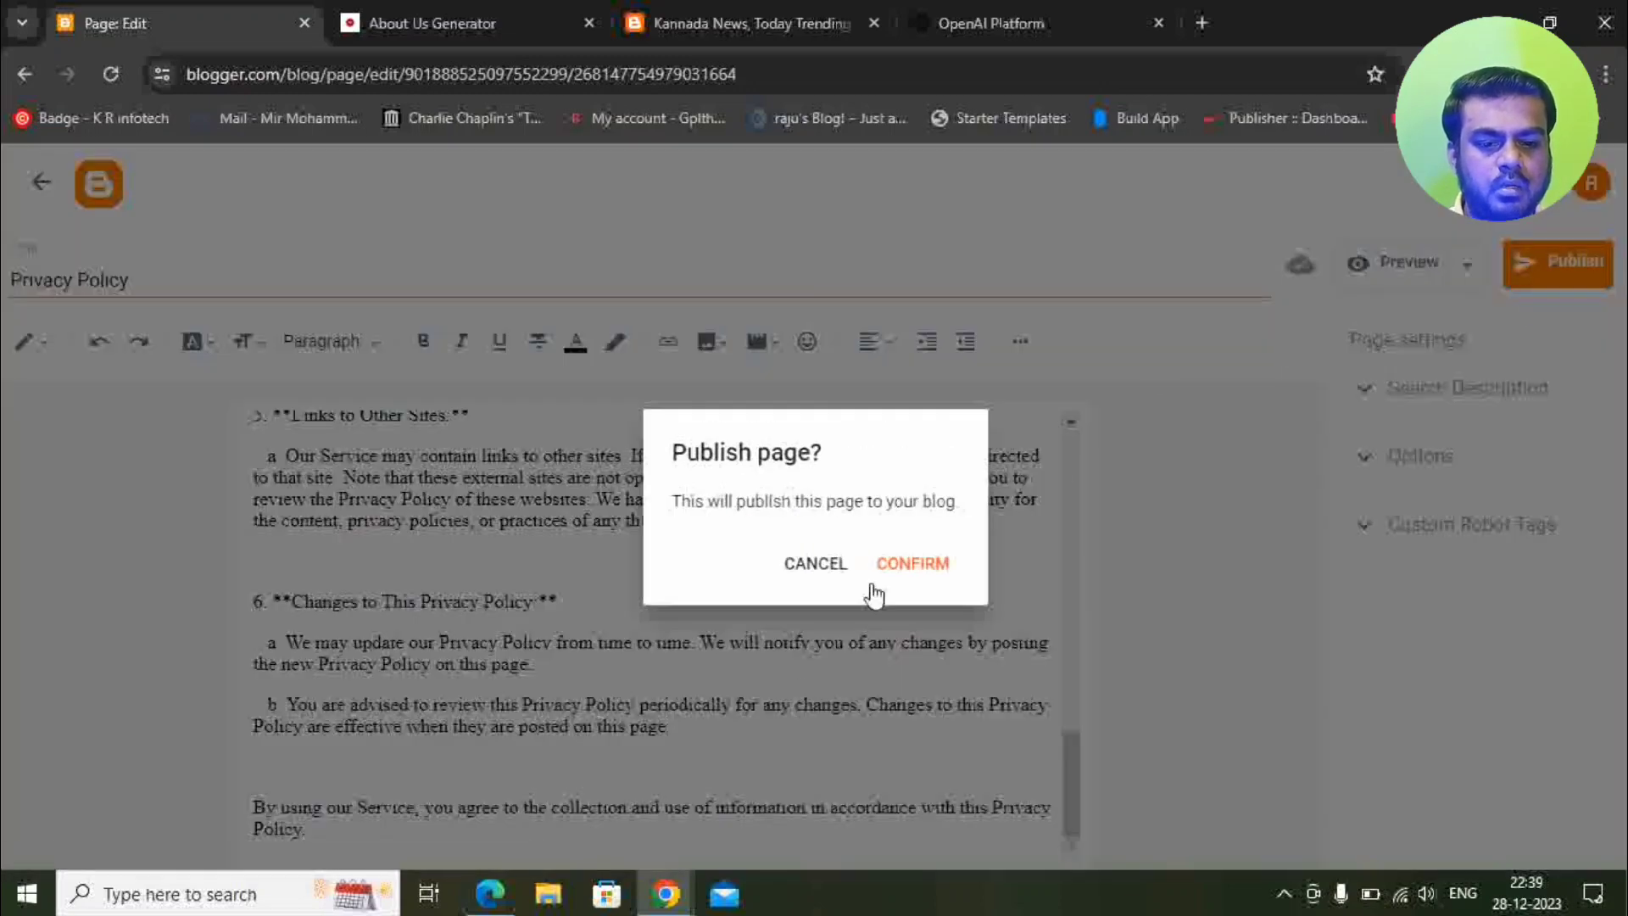
pyautogui.click(920, 564)
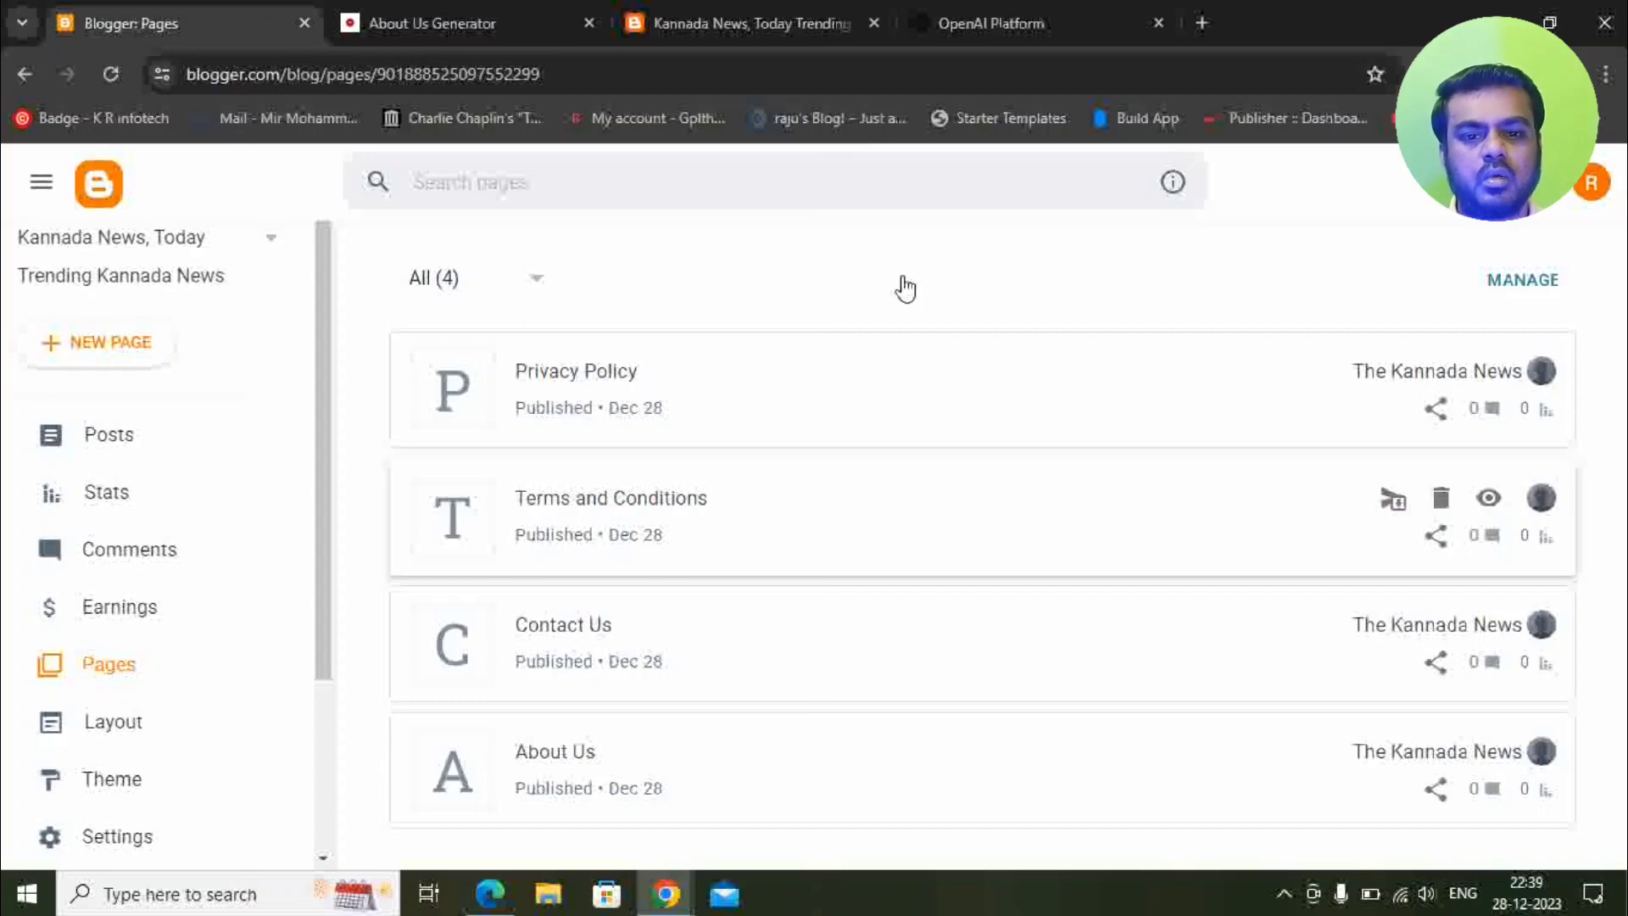
pyautogui.click(718, 24)
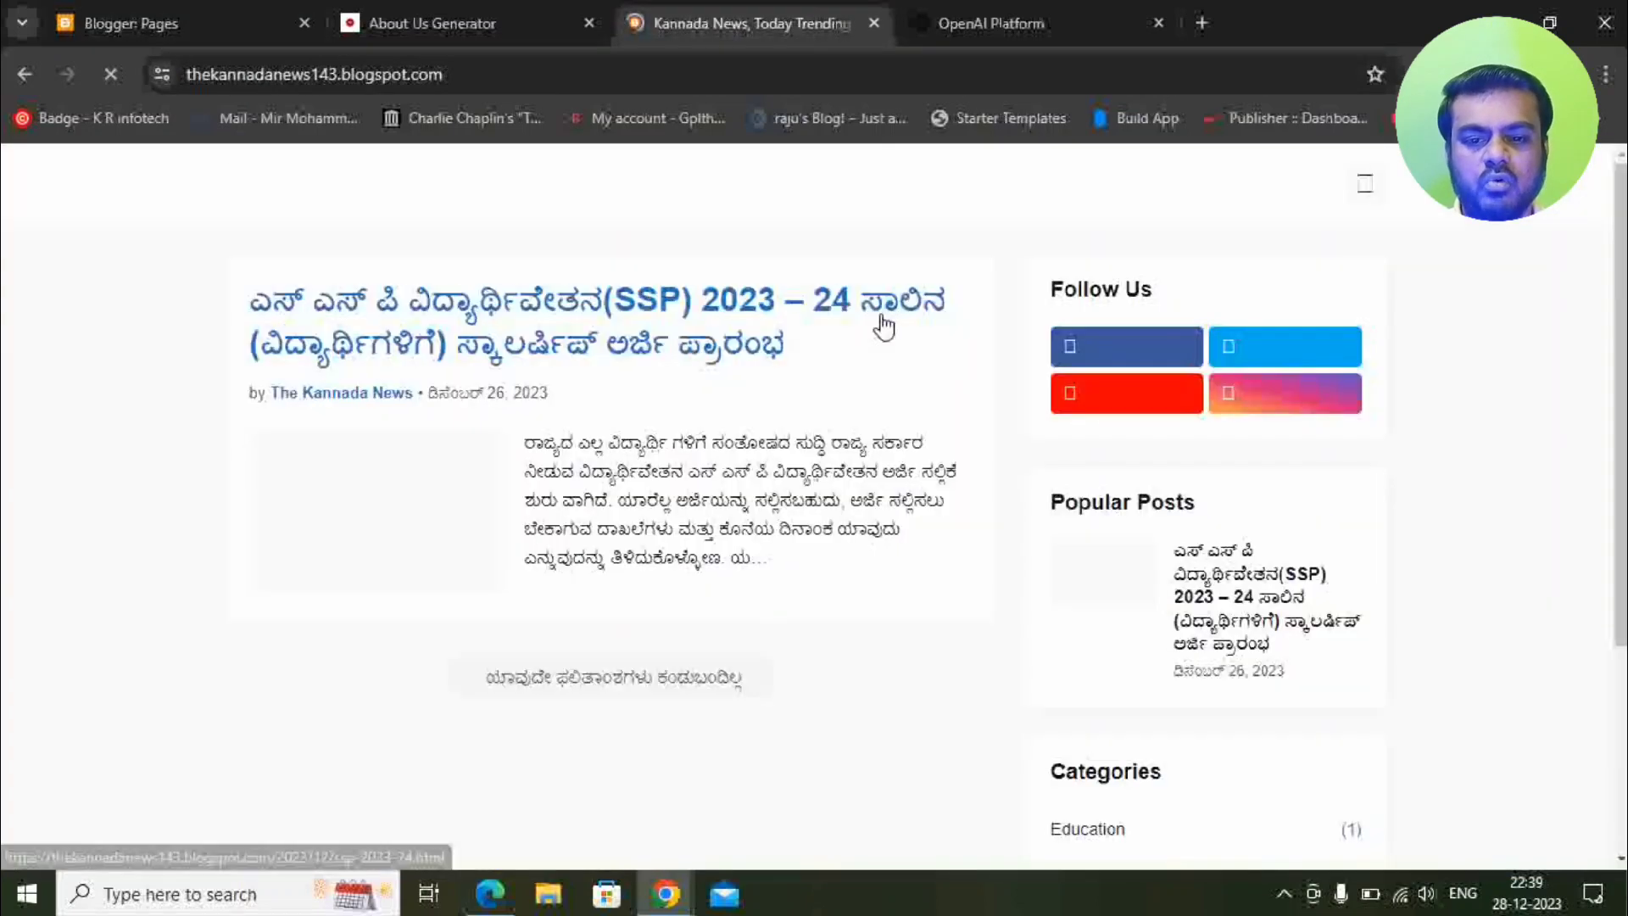
# Scroll to the live blog's footer, try the About link, then return to the Pages list.
pyautogui.scroll(-2, 975, 457)
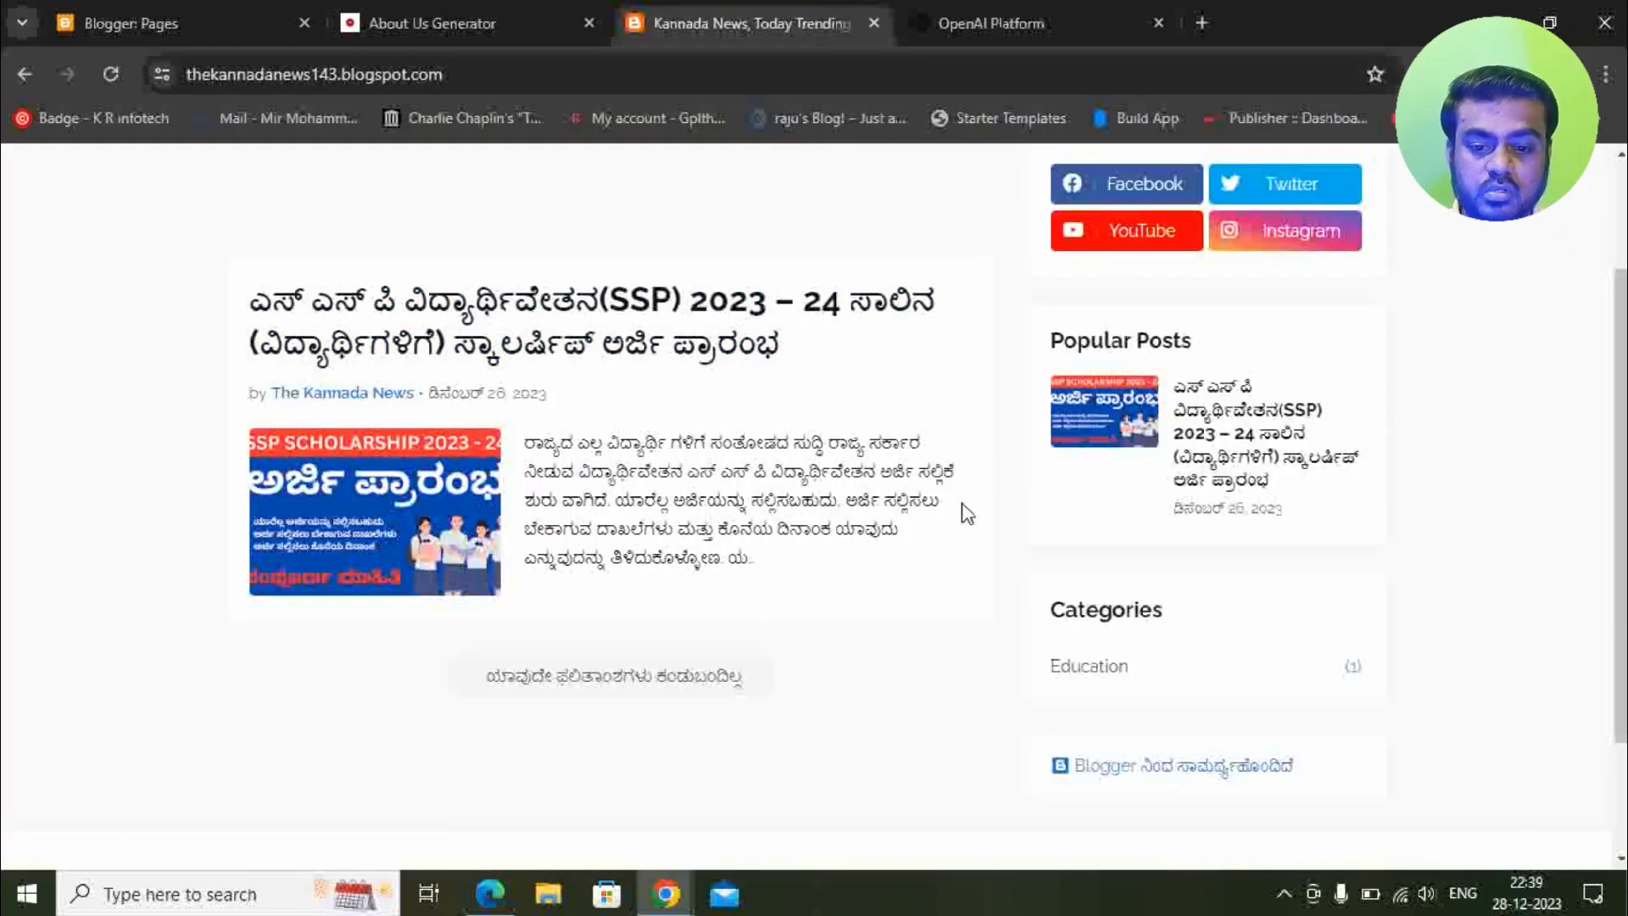
pyautogui.scroll(-2, 915, 593)
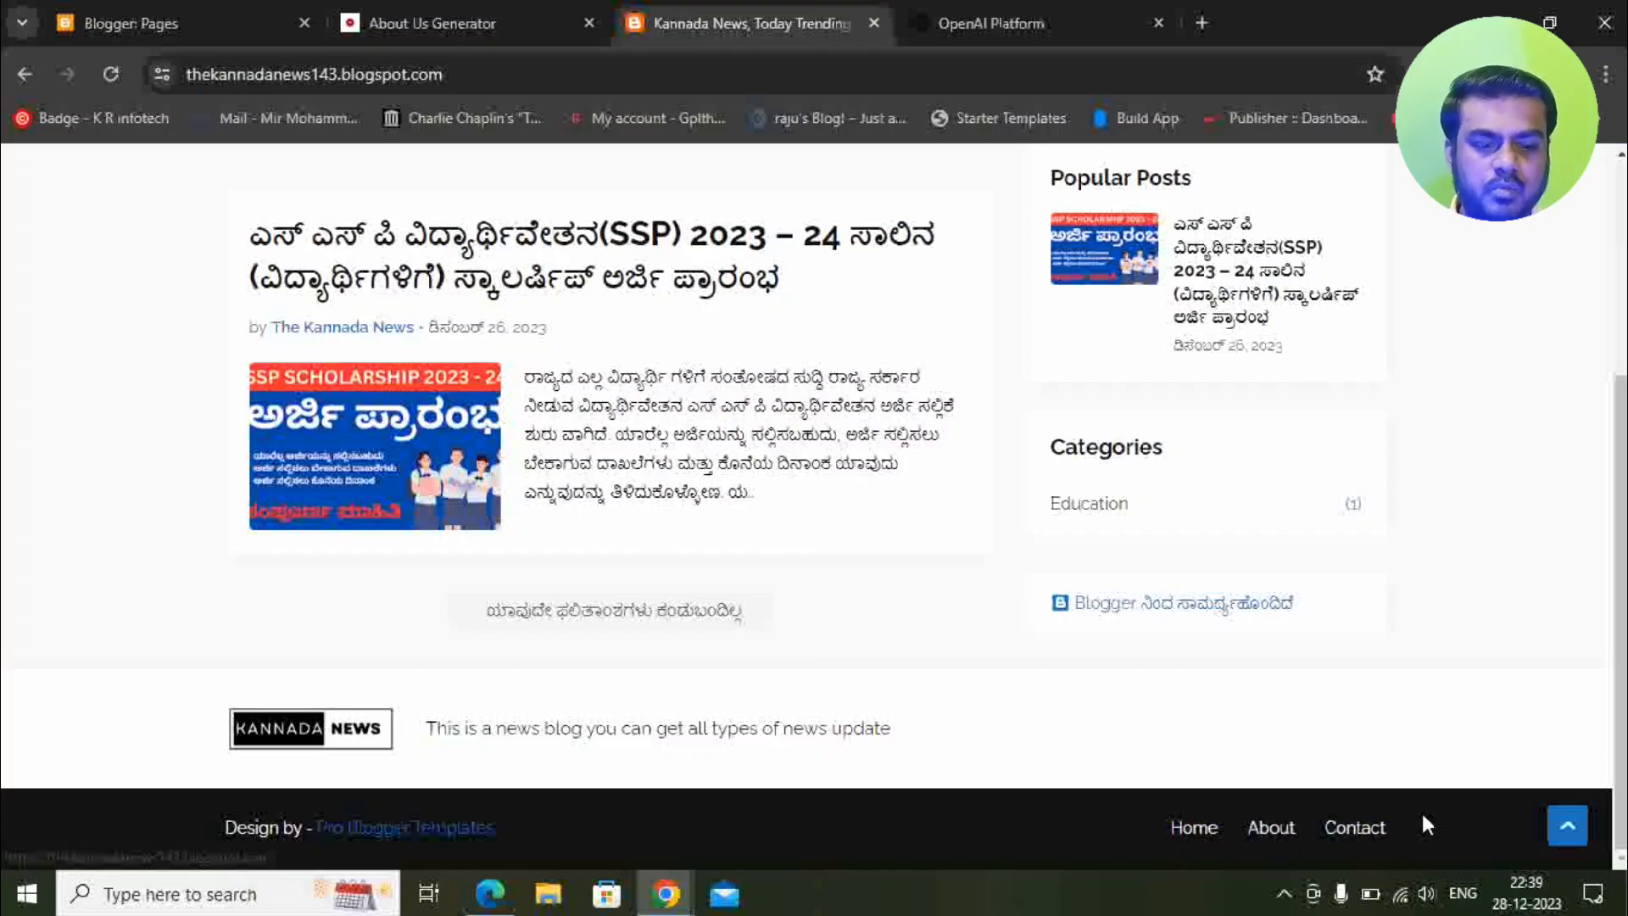
pyautogui.click(1268, 829)
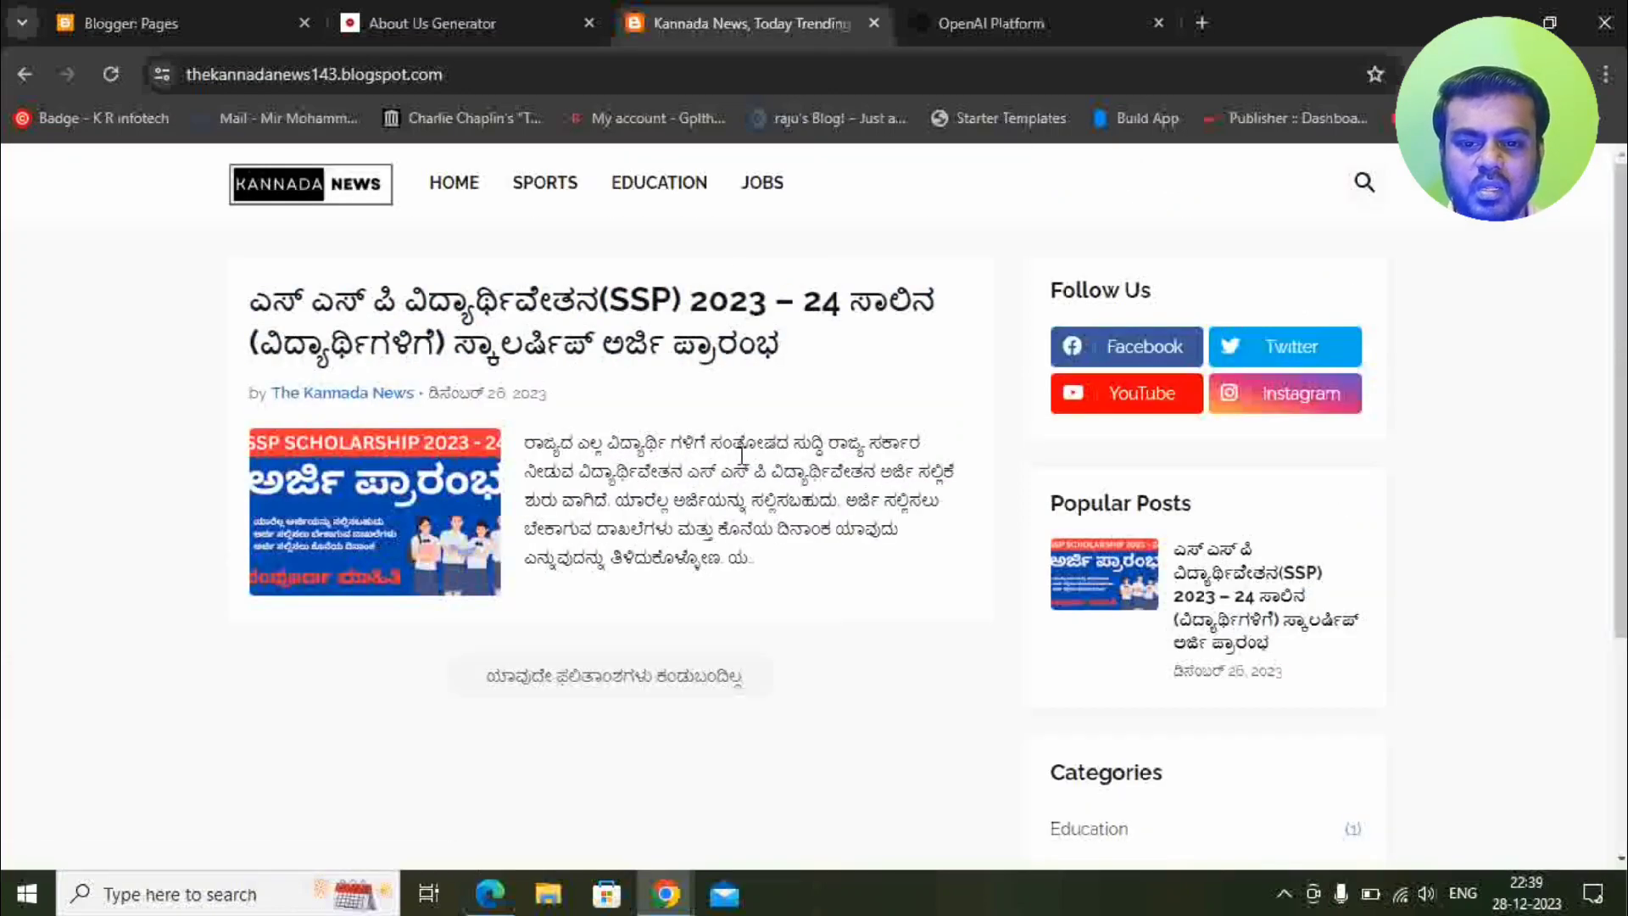
pyautogui.scroll(1, 785, 536)
pyautogui.scroll(-1, 943, 428)
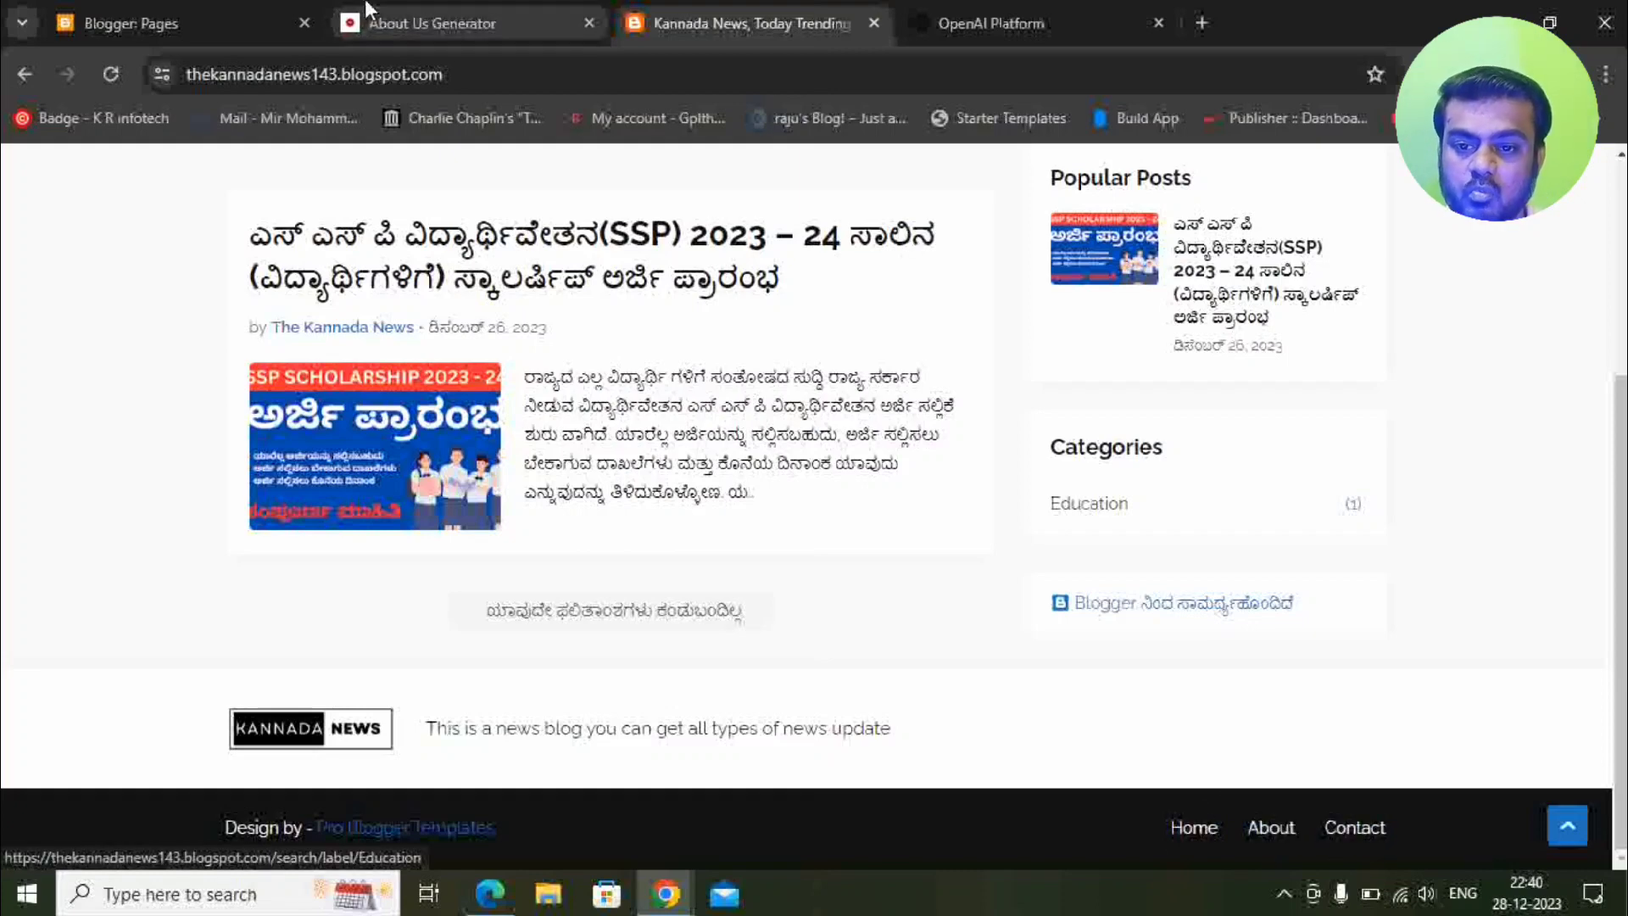
pyautogui.click(218, 12)
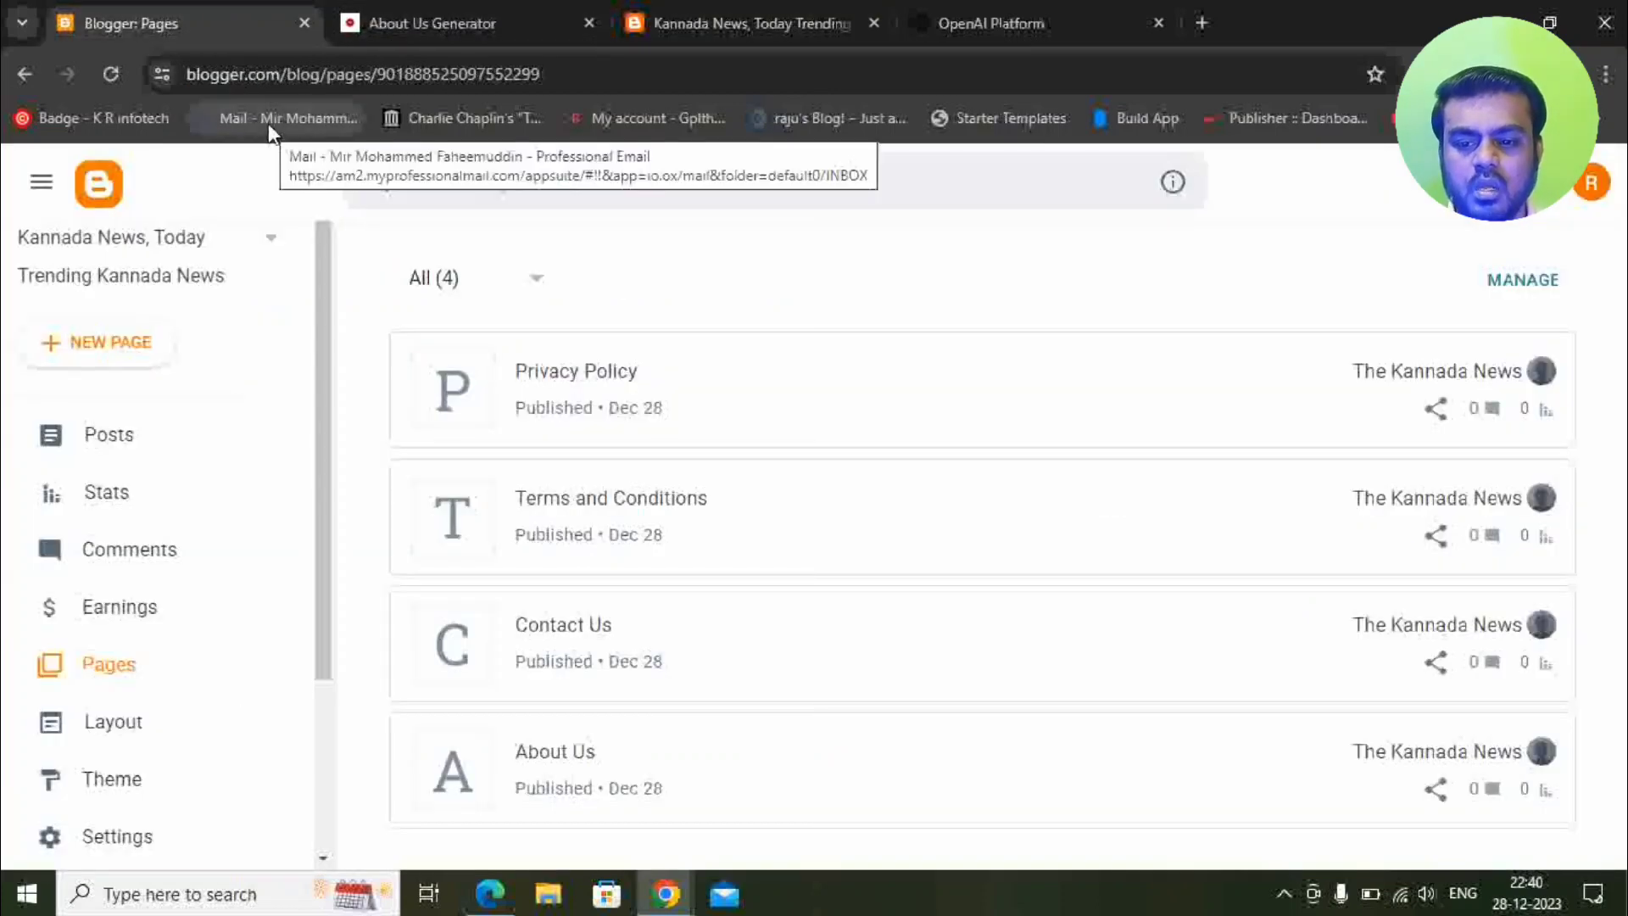
# Open Blogger's Layout section in a new tab and switch to it.
pyautogui.scroll(-3, 145, 610)
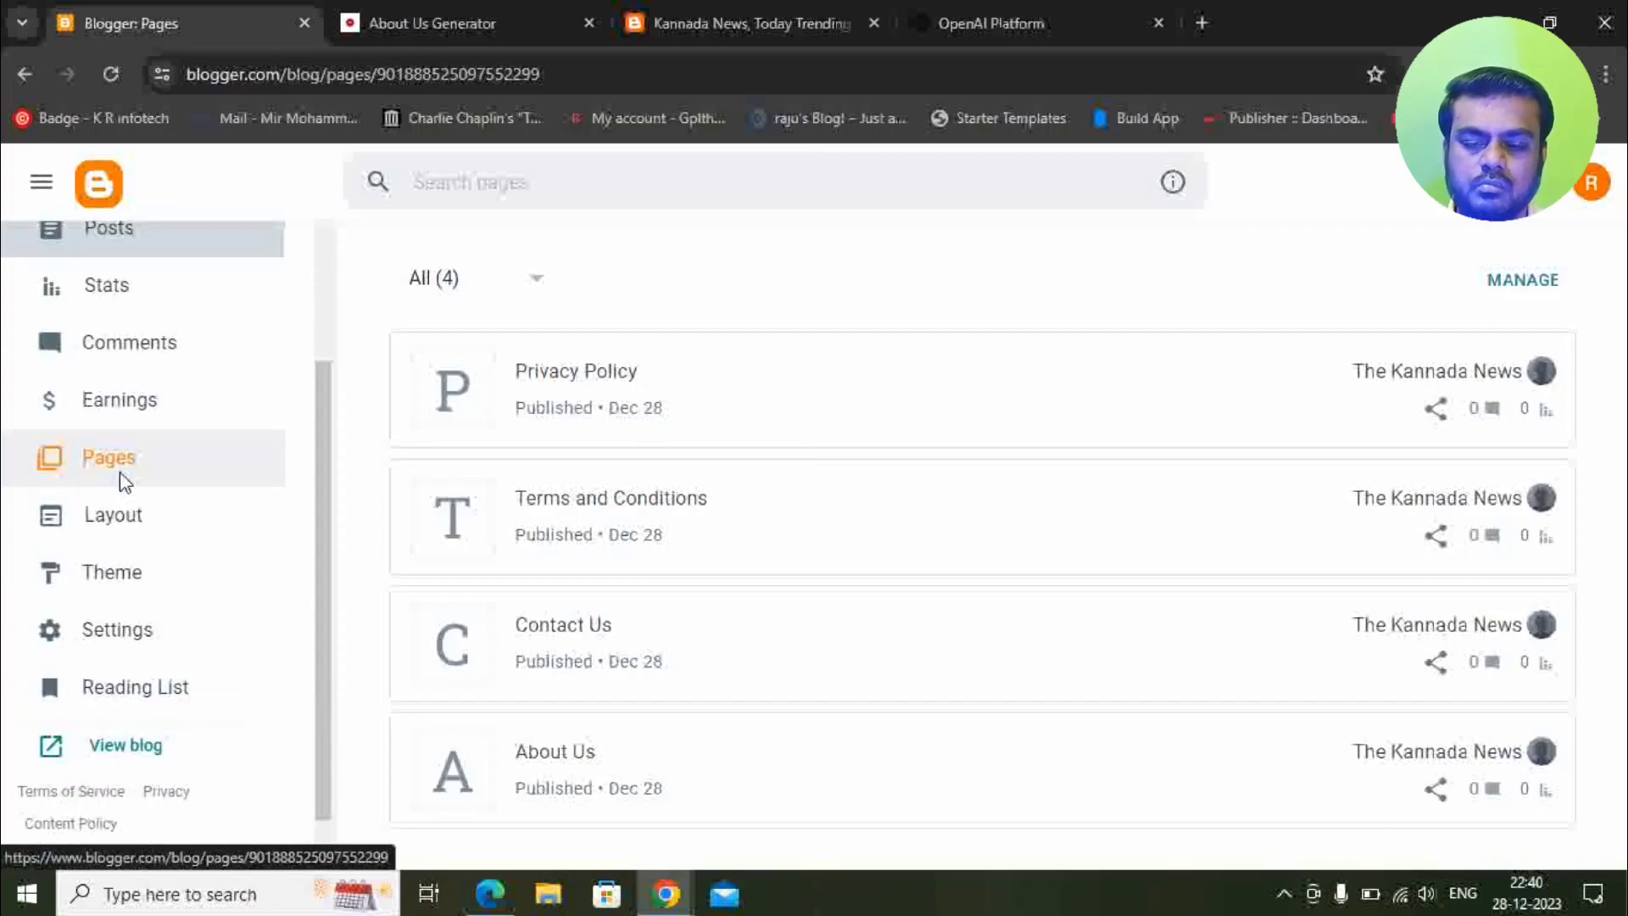
pyautogui.rightClick(120, 473)
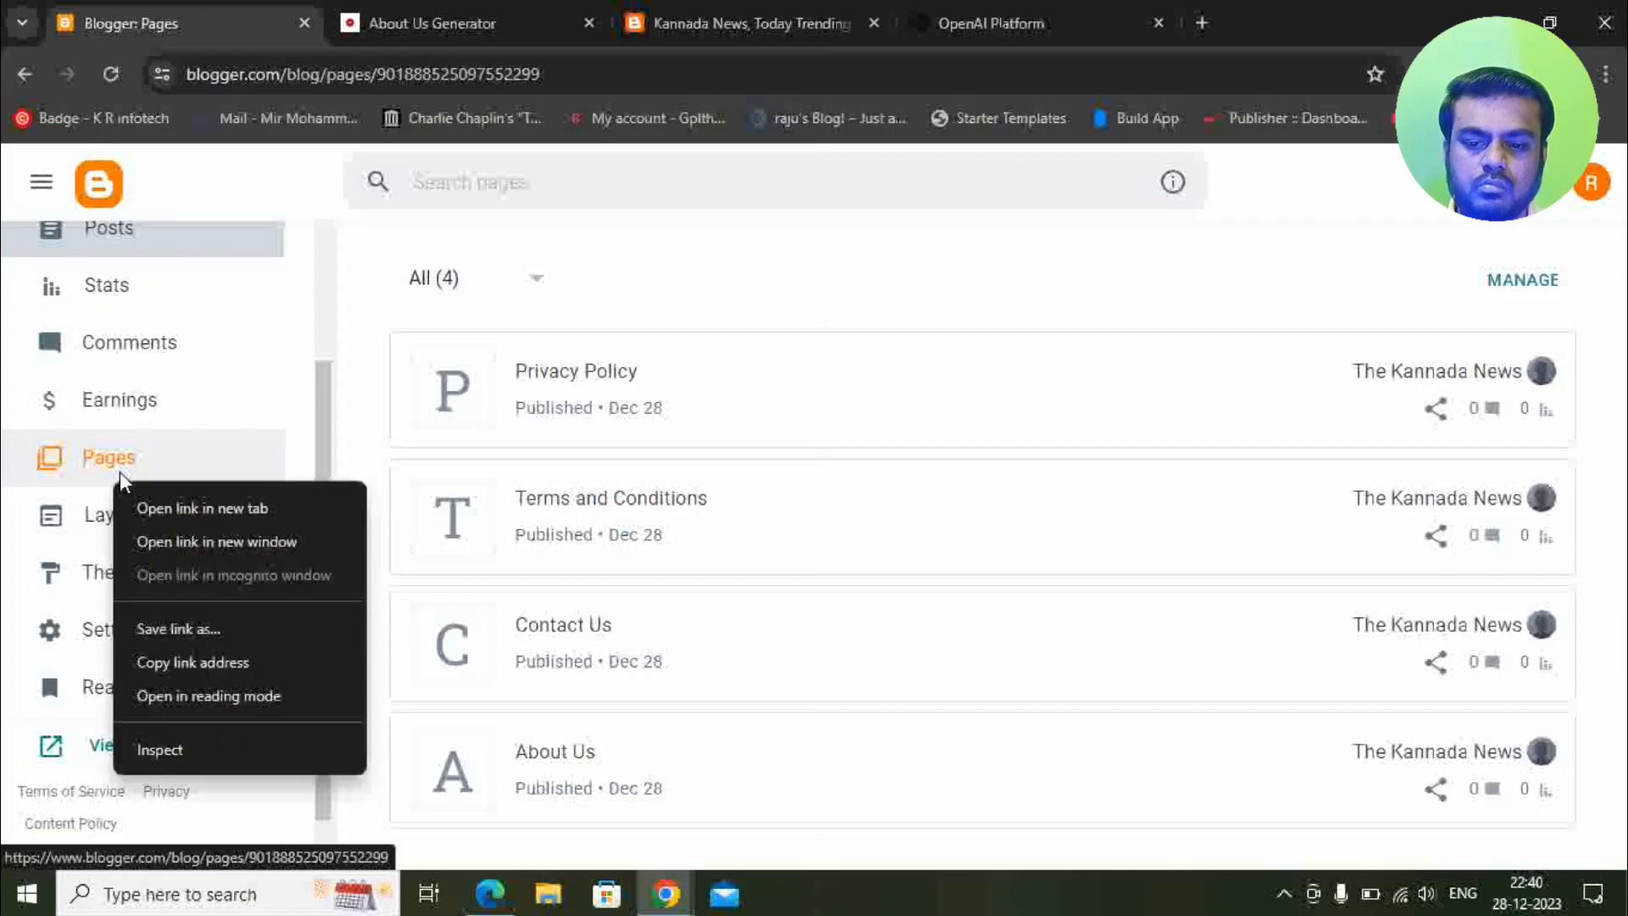
pyautogui.click(145, 506)
pyautogui.click(399, 19)
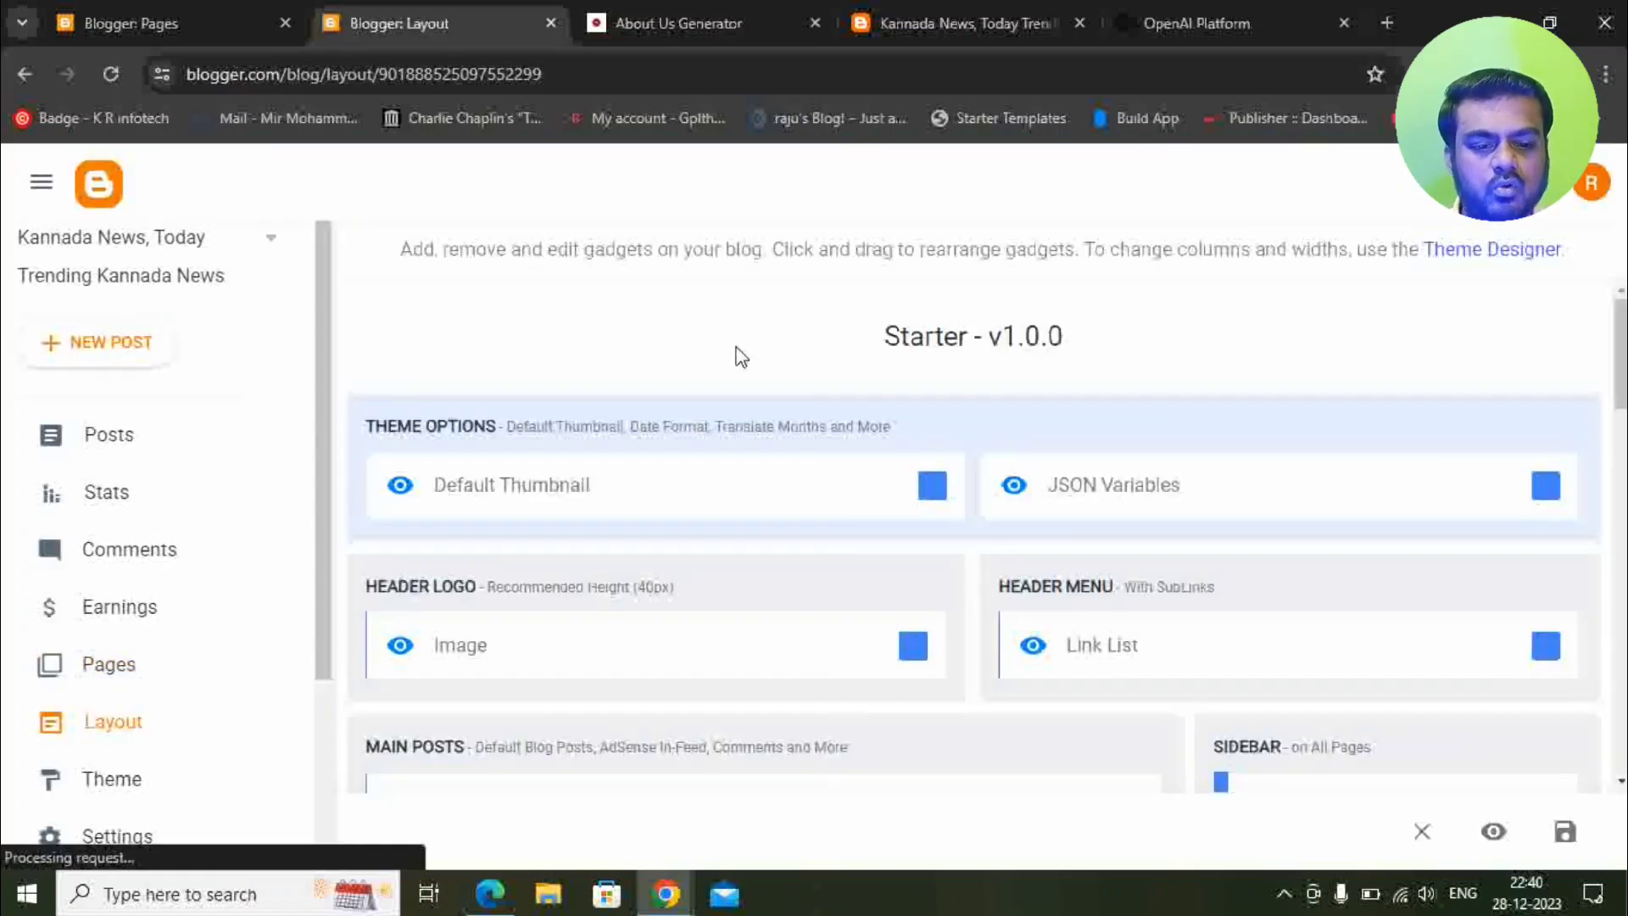
# Edit the Footer Menu Pages gadget and add a new item named Privacy Policy.
pyautogui.scroll(-10, 738, 352)
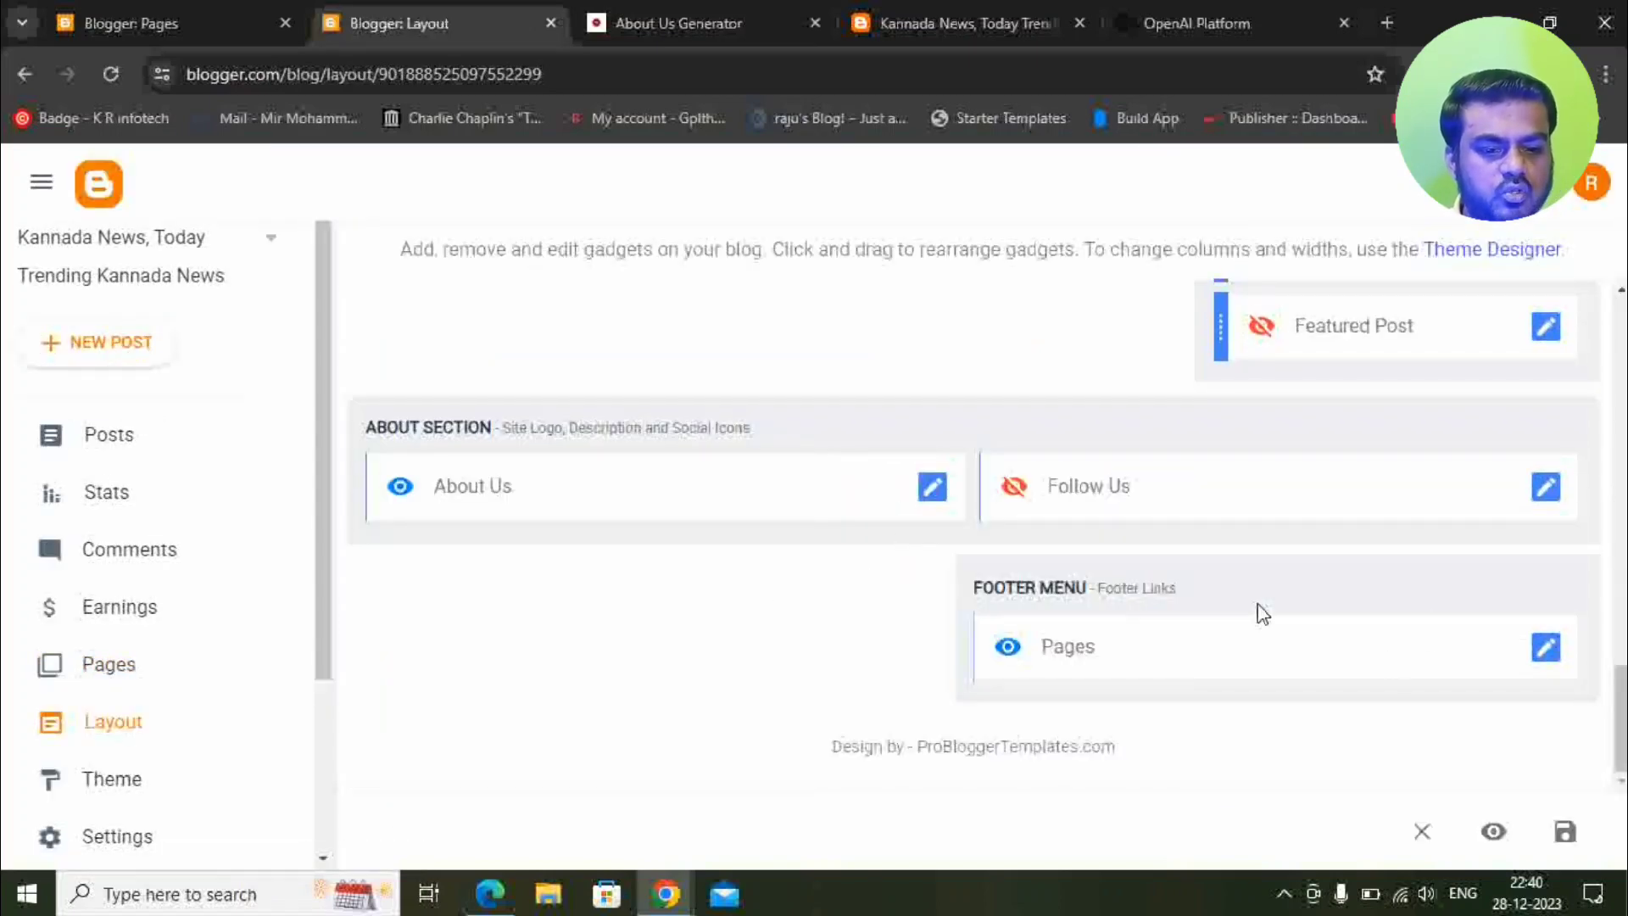
pyautogui.click(1543, 651)
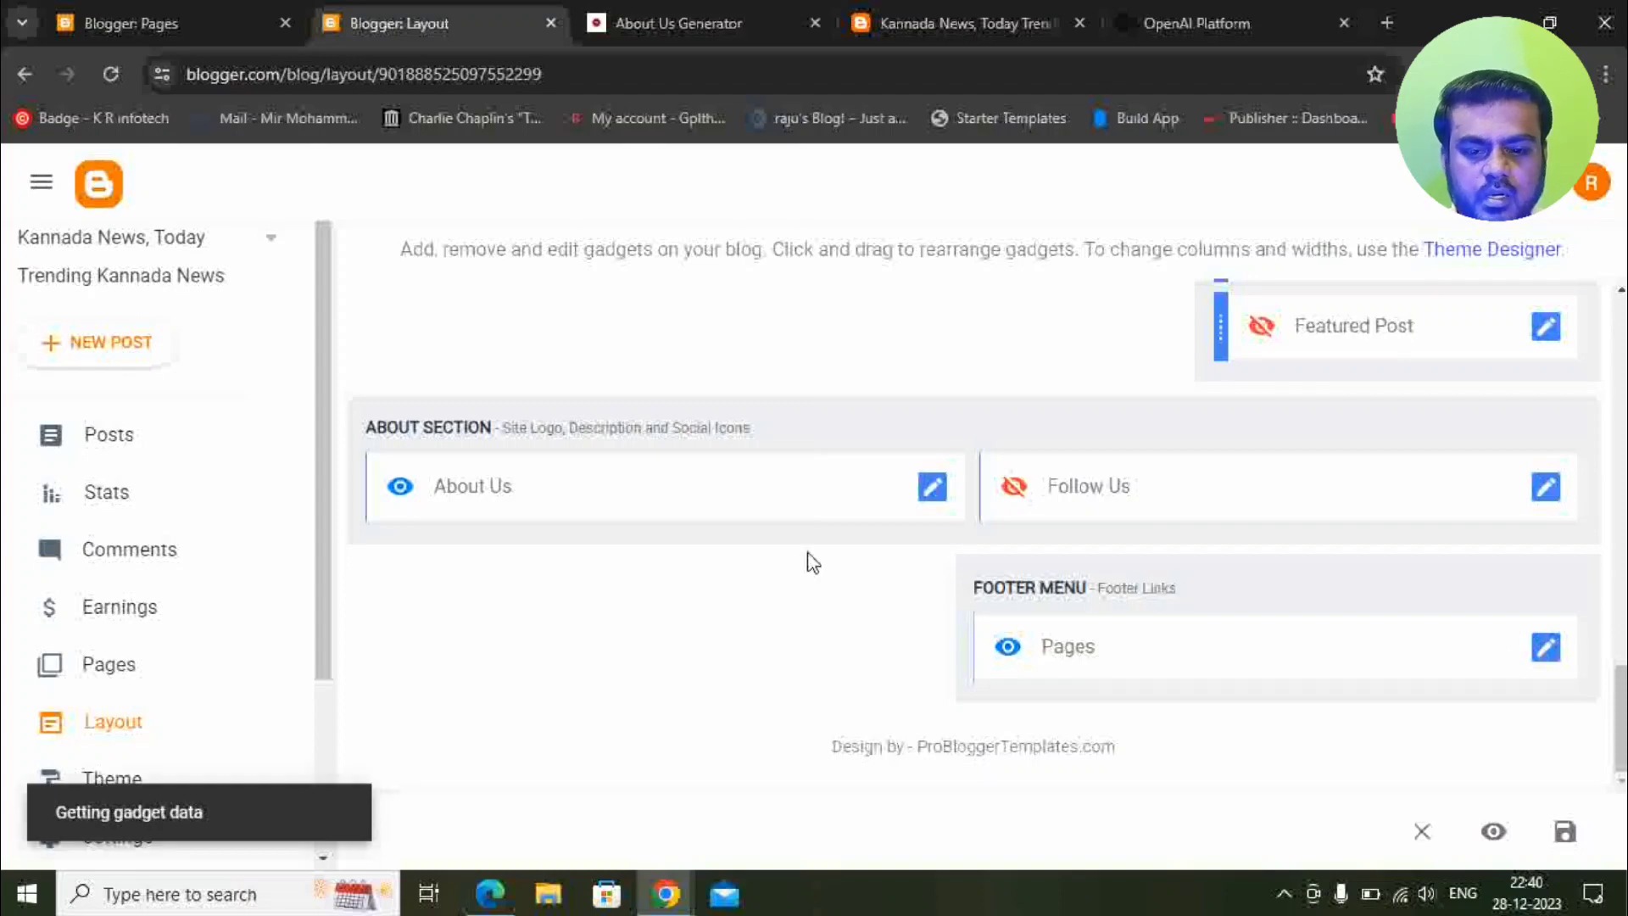
pyautogui.scroll(-3, 867, 501)
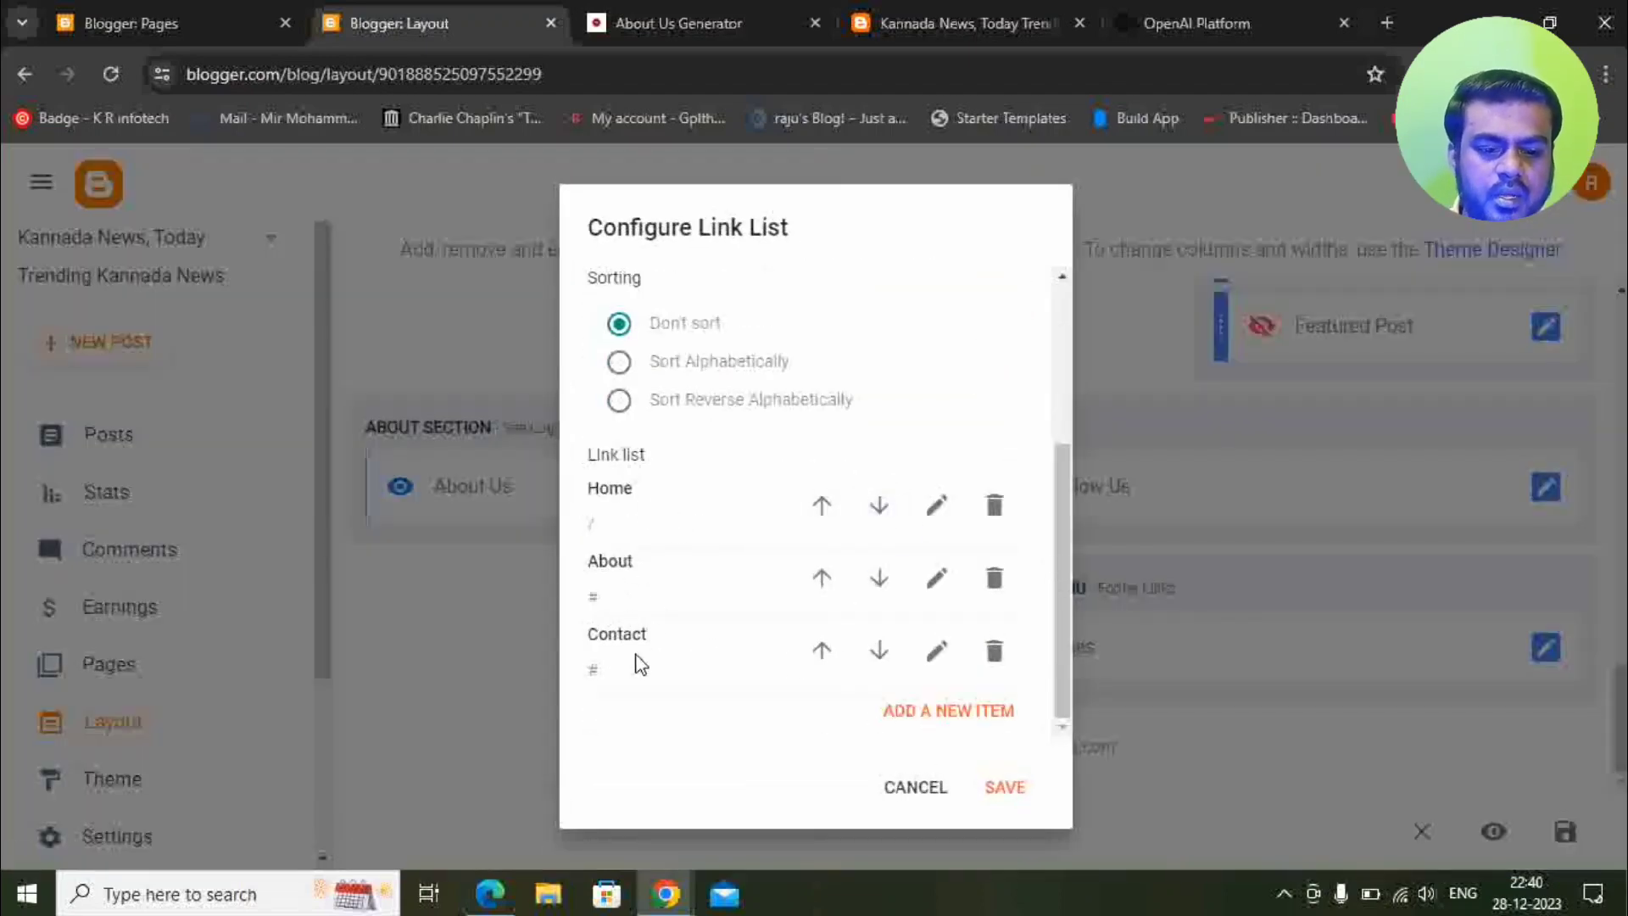
pyautogui.click(919, 710)
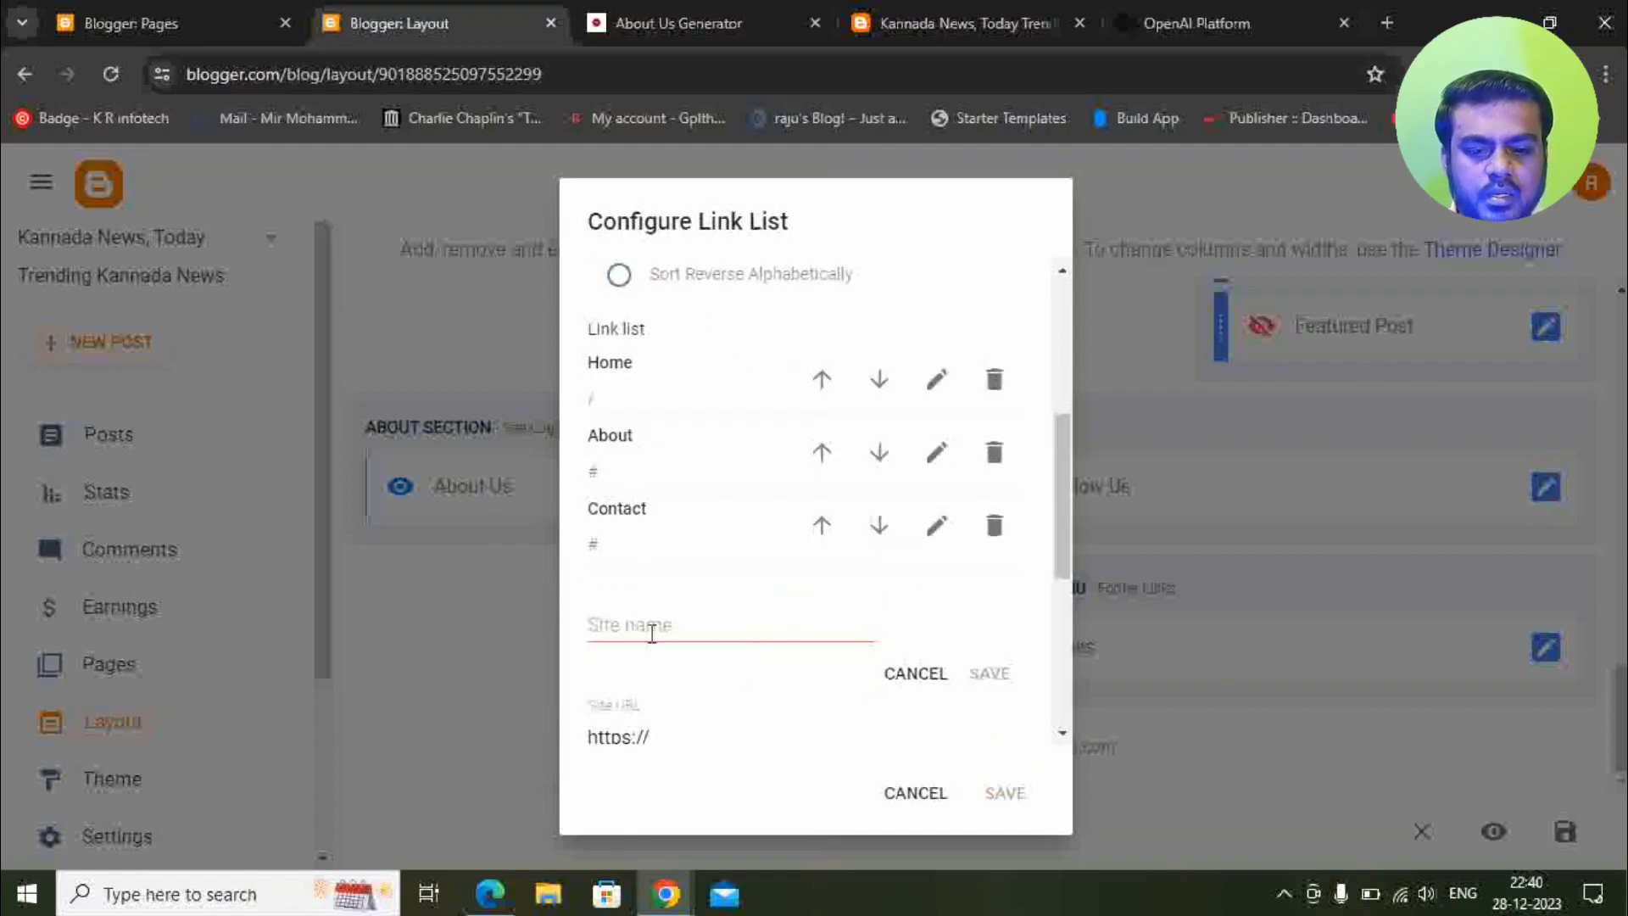
pyautogui.click(652, 632)
pyautogui.write('Pr')
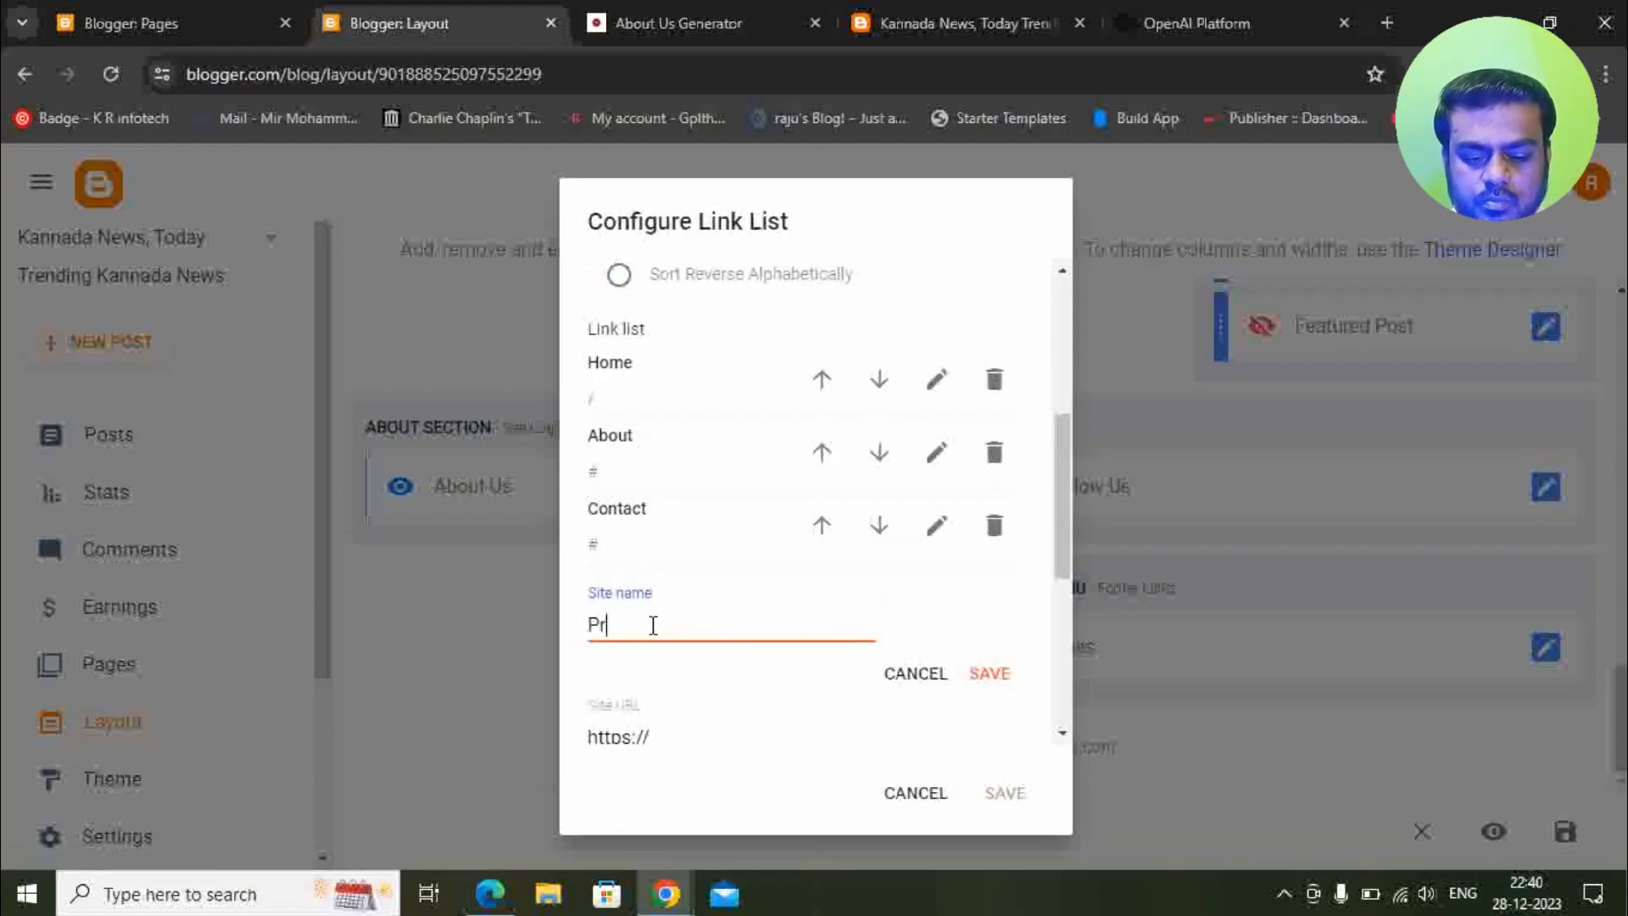
pyautogui.write('ivac')
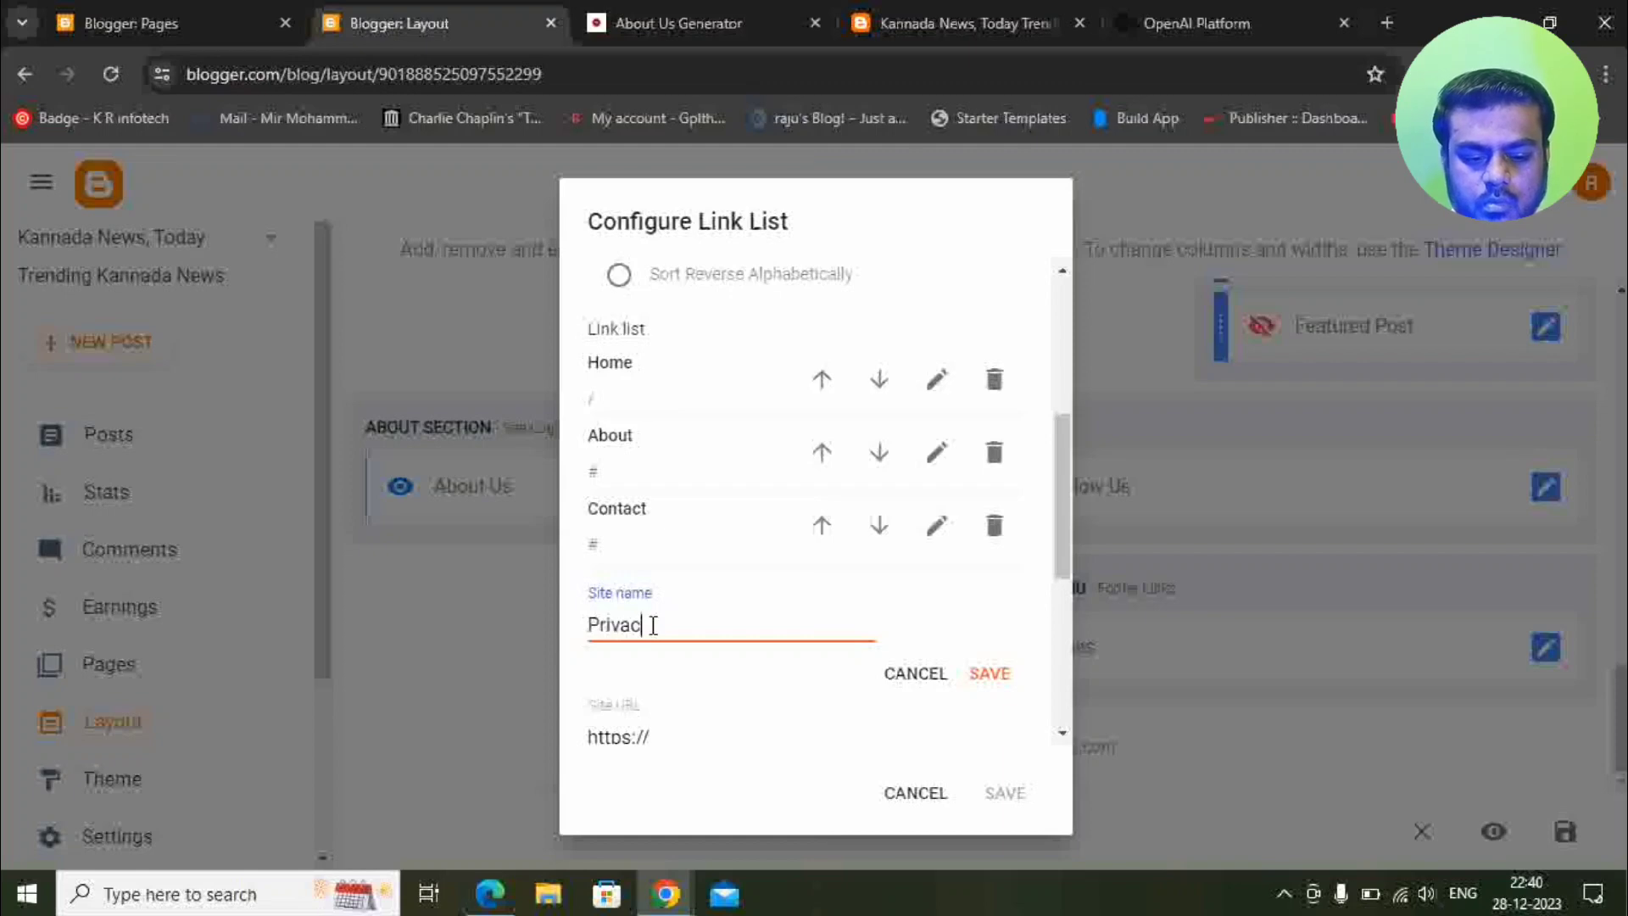
pyautogui.write('y Policu')
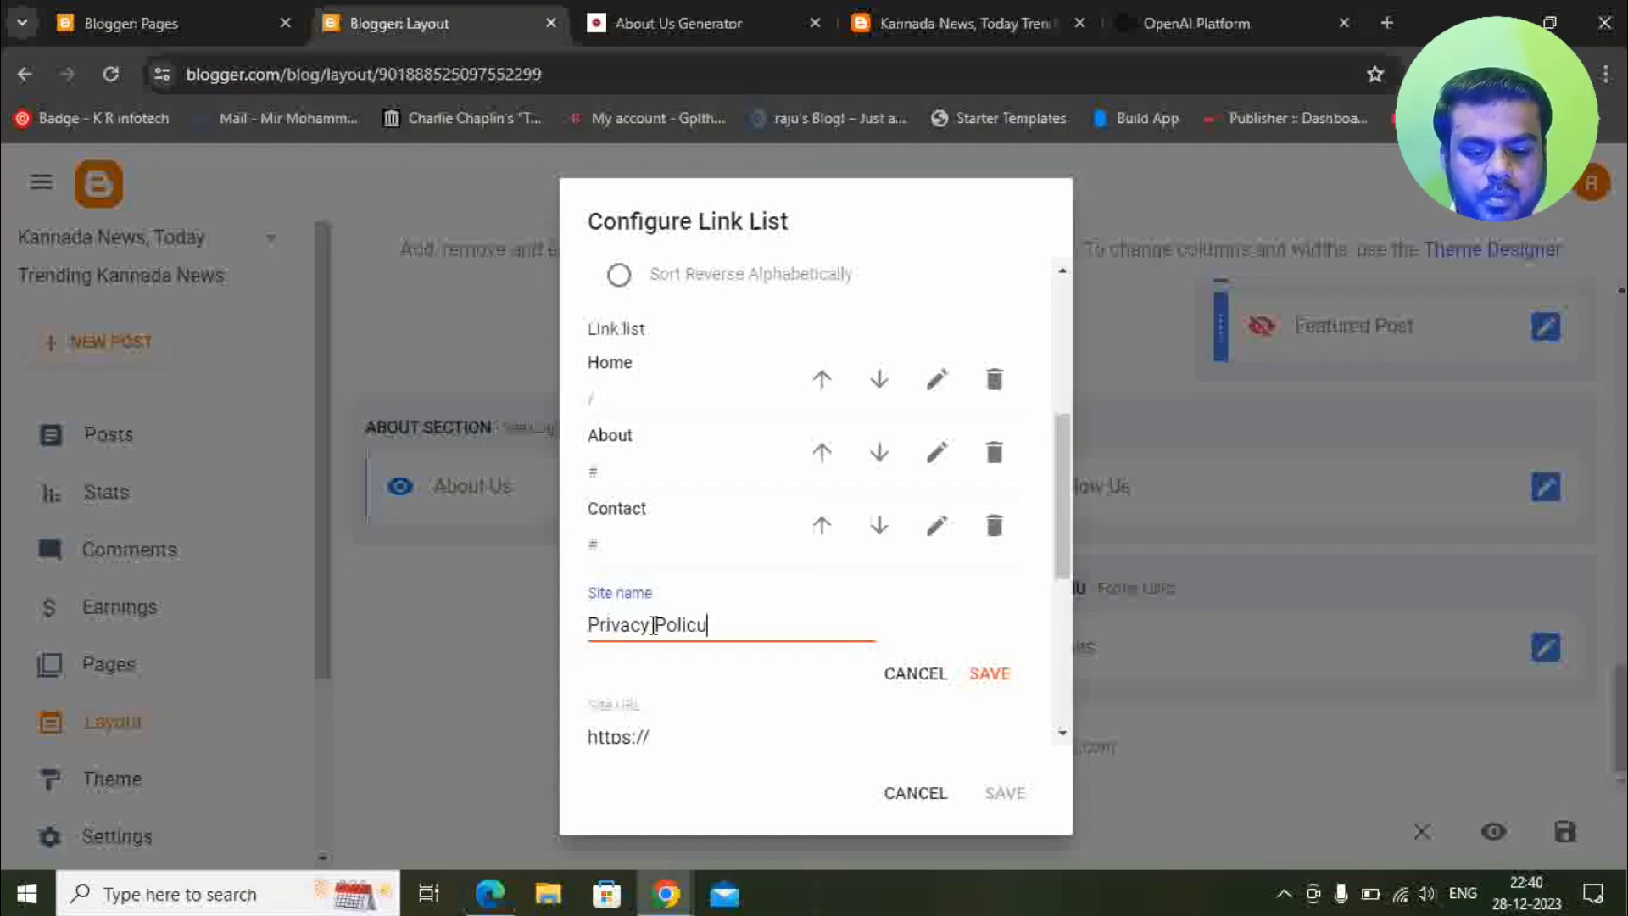
pyautogui.click(676, 731)
pyautogui.scroll(-3, 727, 604)
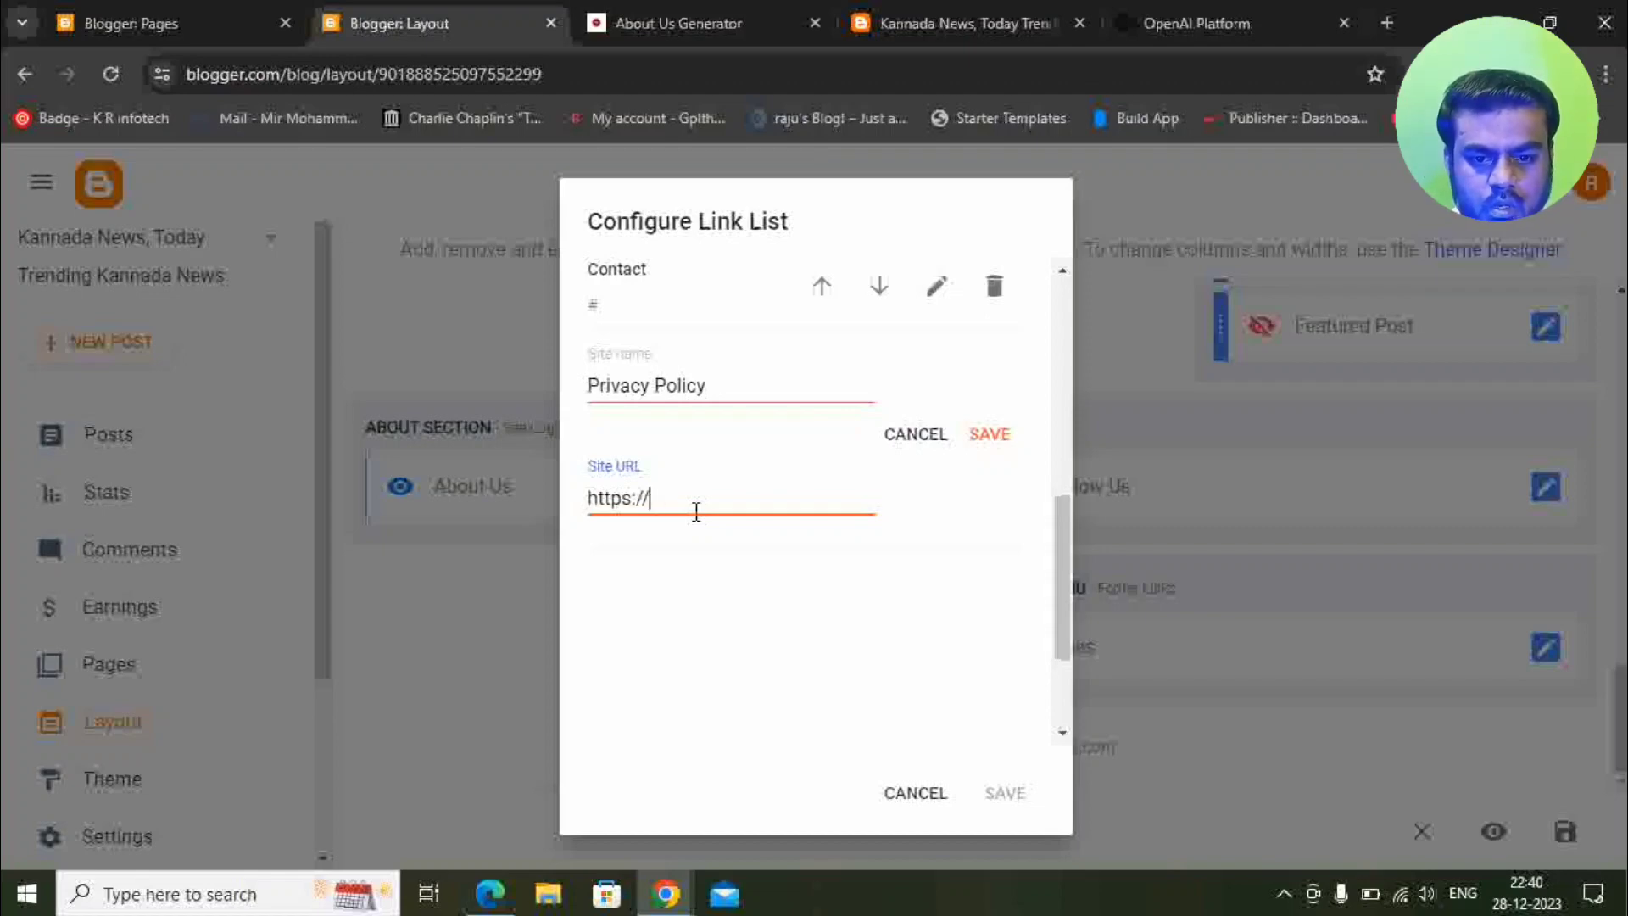
pyautogui.press('BackSpace')
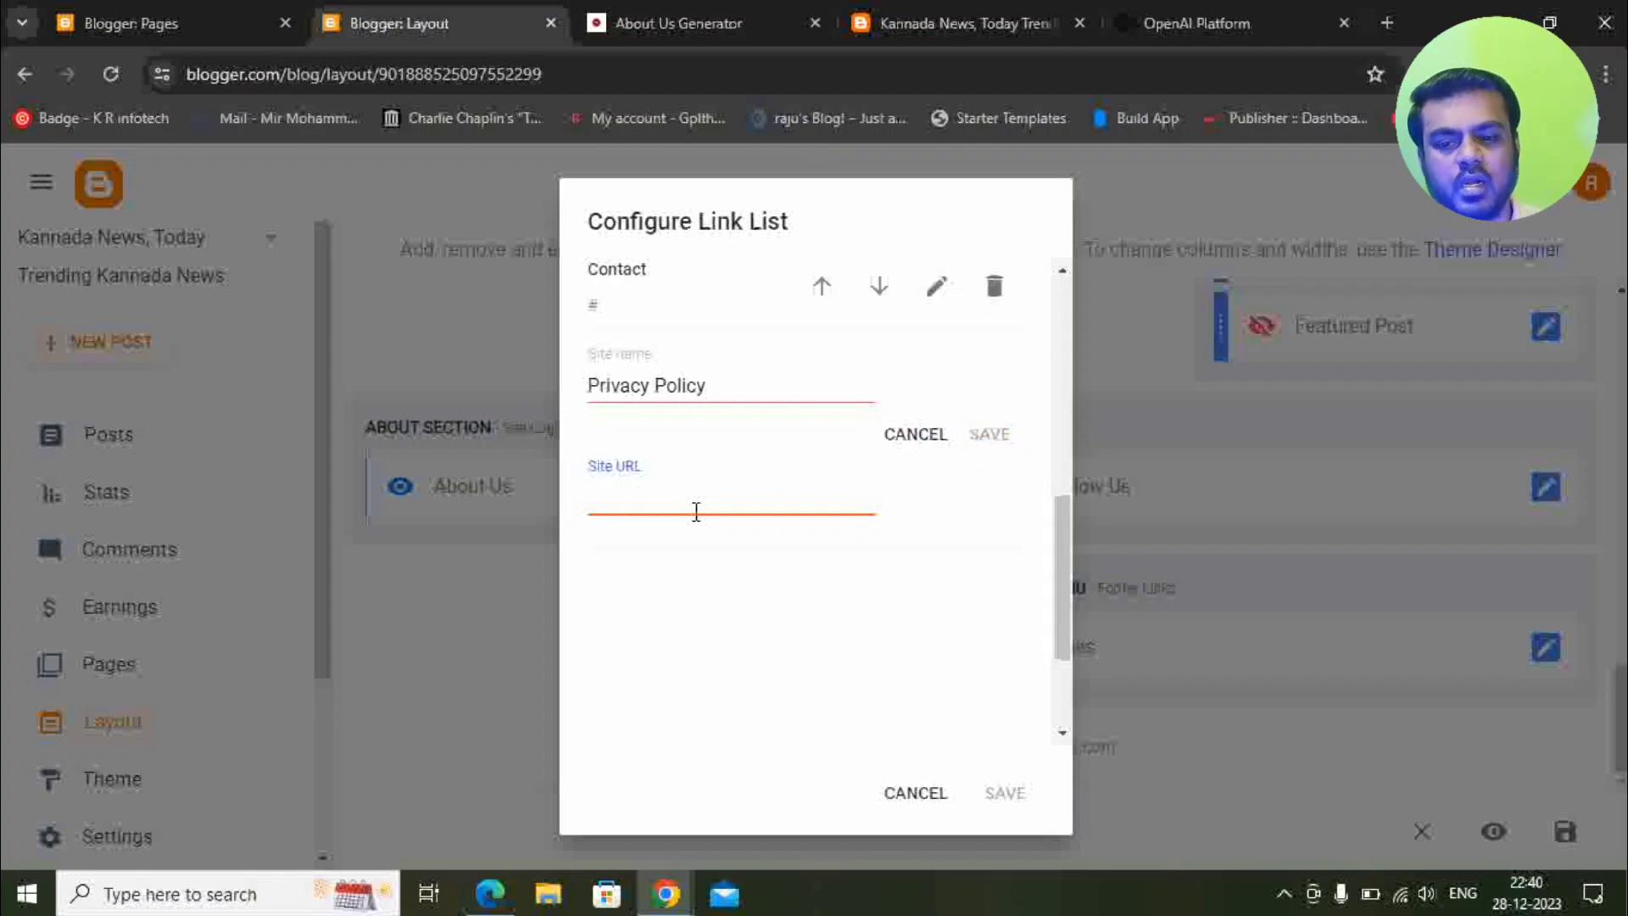
# Copy the published Privacy Policy page's URL, paste it as the link, and save.
pyautogui.click(146, 31)
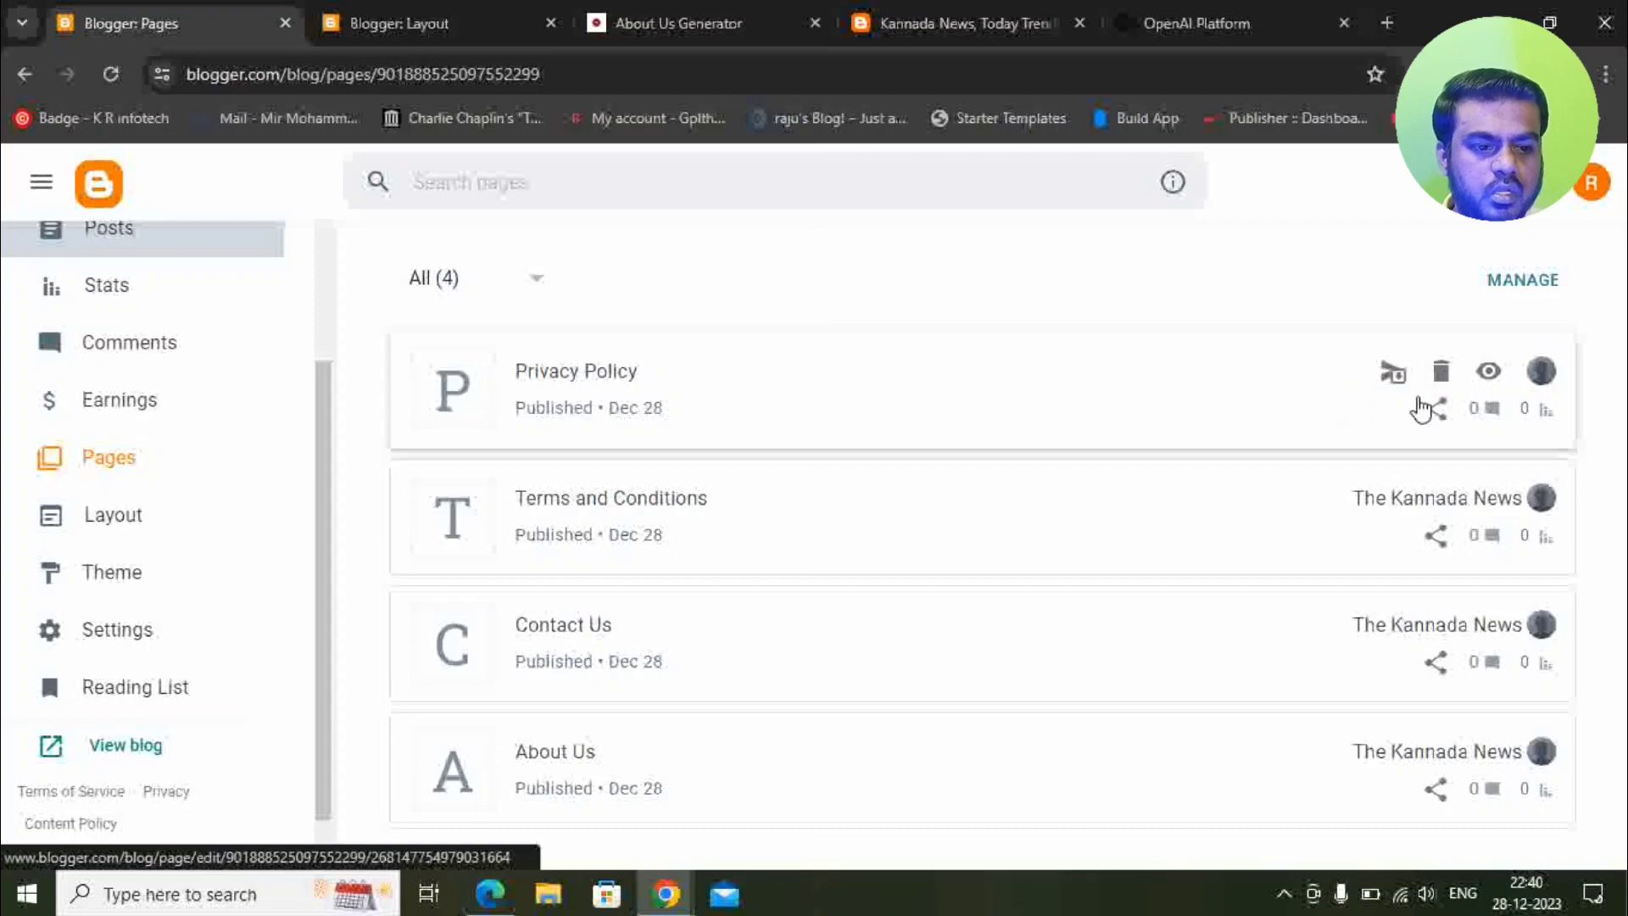
pyautogui.click(1483, 388)
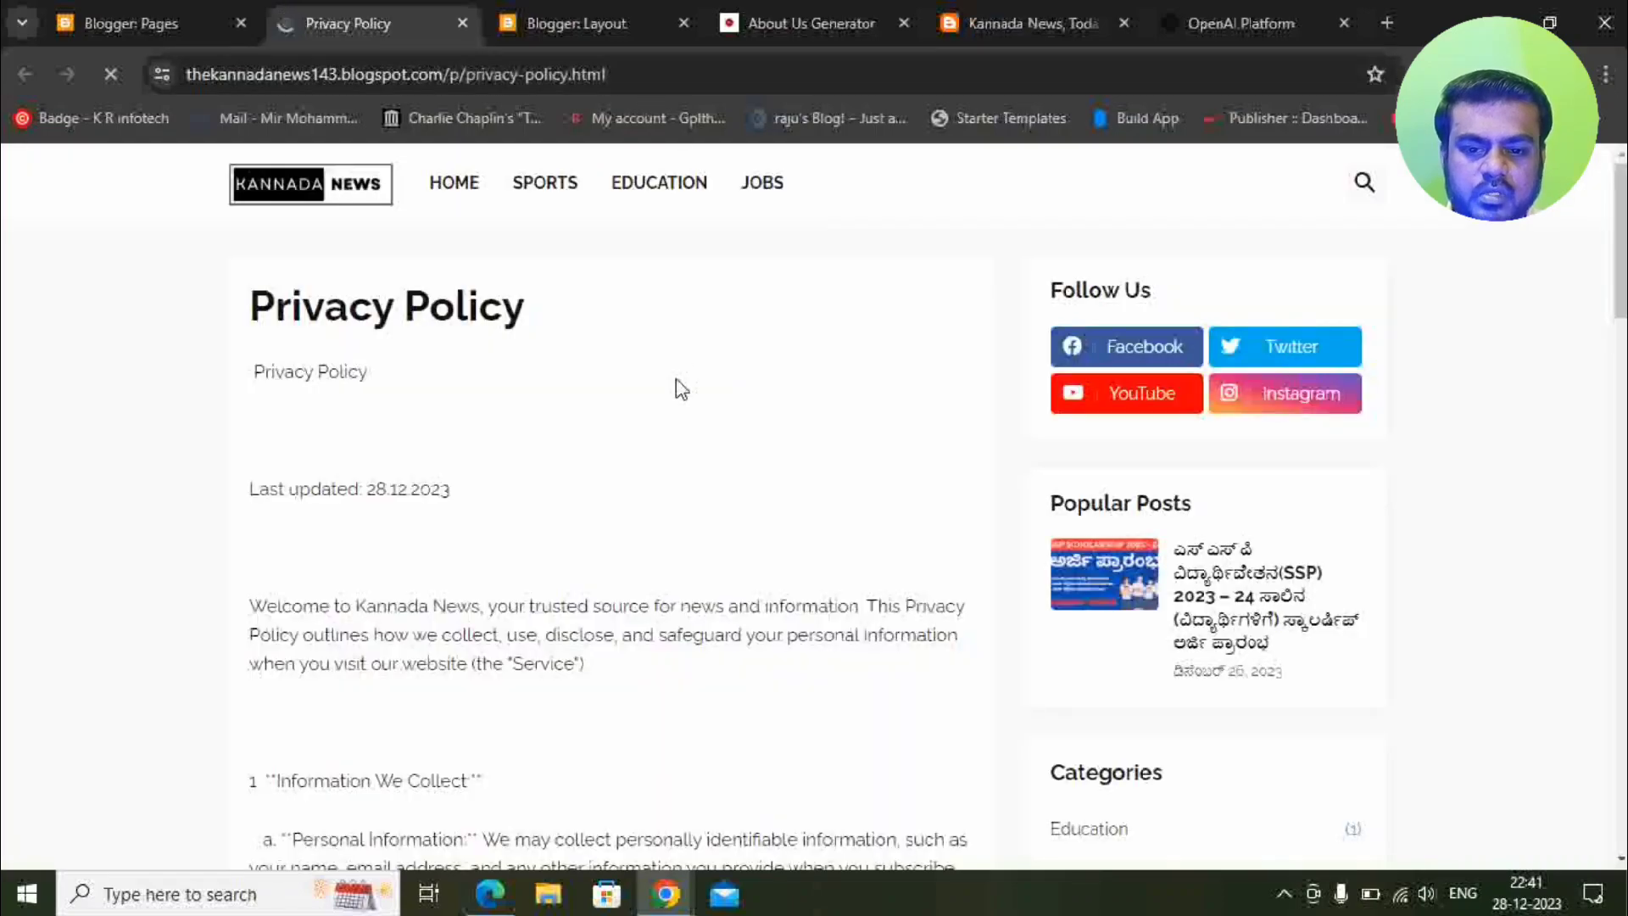
pyautogui.scroll(-15, 674, 389)
pyautogui.scroll(-10, 670, 390)
pyautogui.scroll(20, 667, 386)
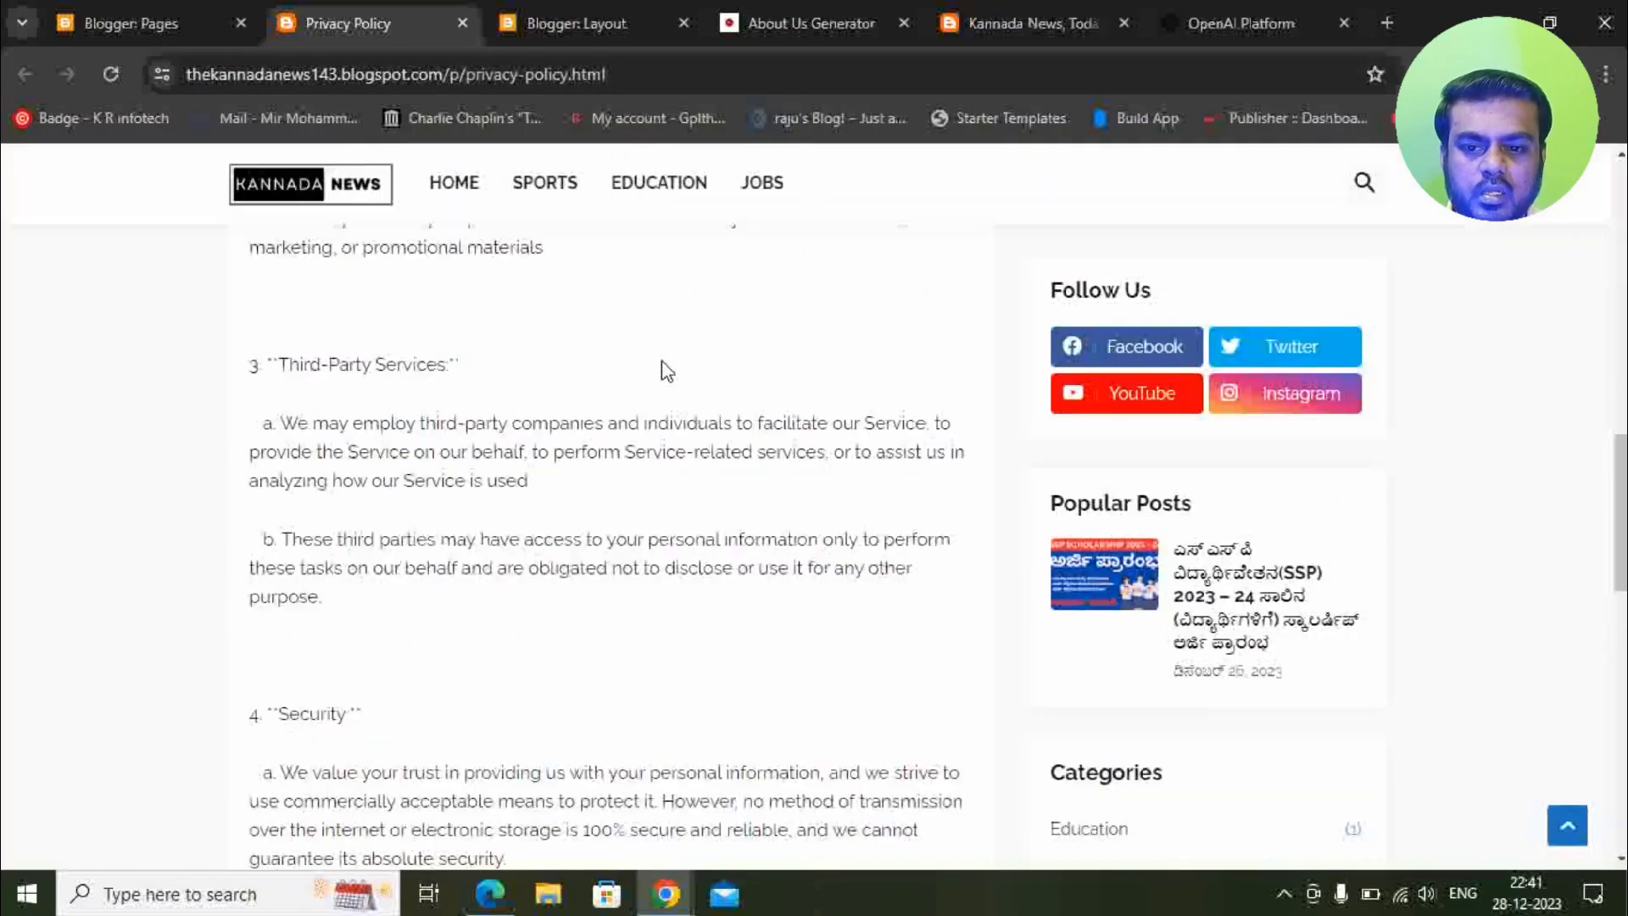
pyautogui.click(676, 76)
pyautogui.hotkey('ctrl', 'c')
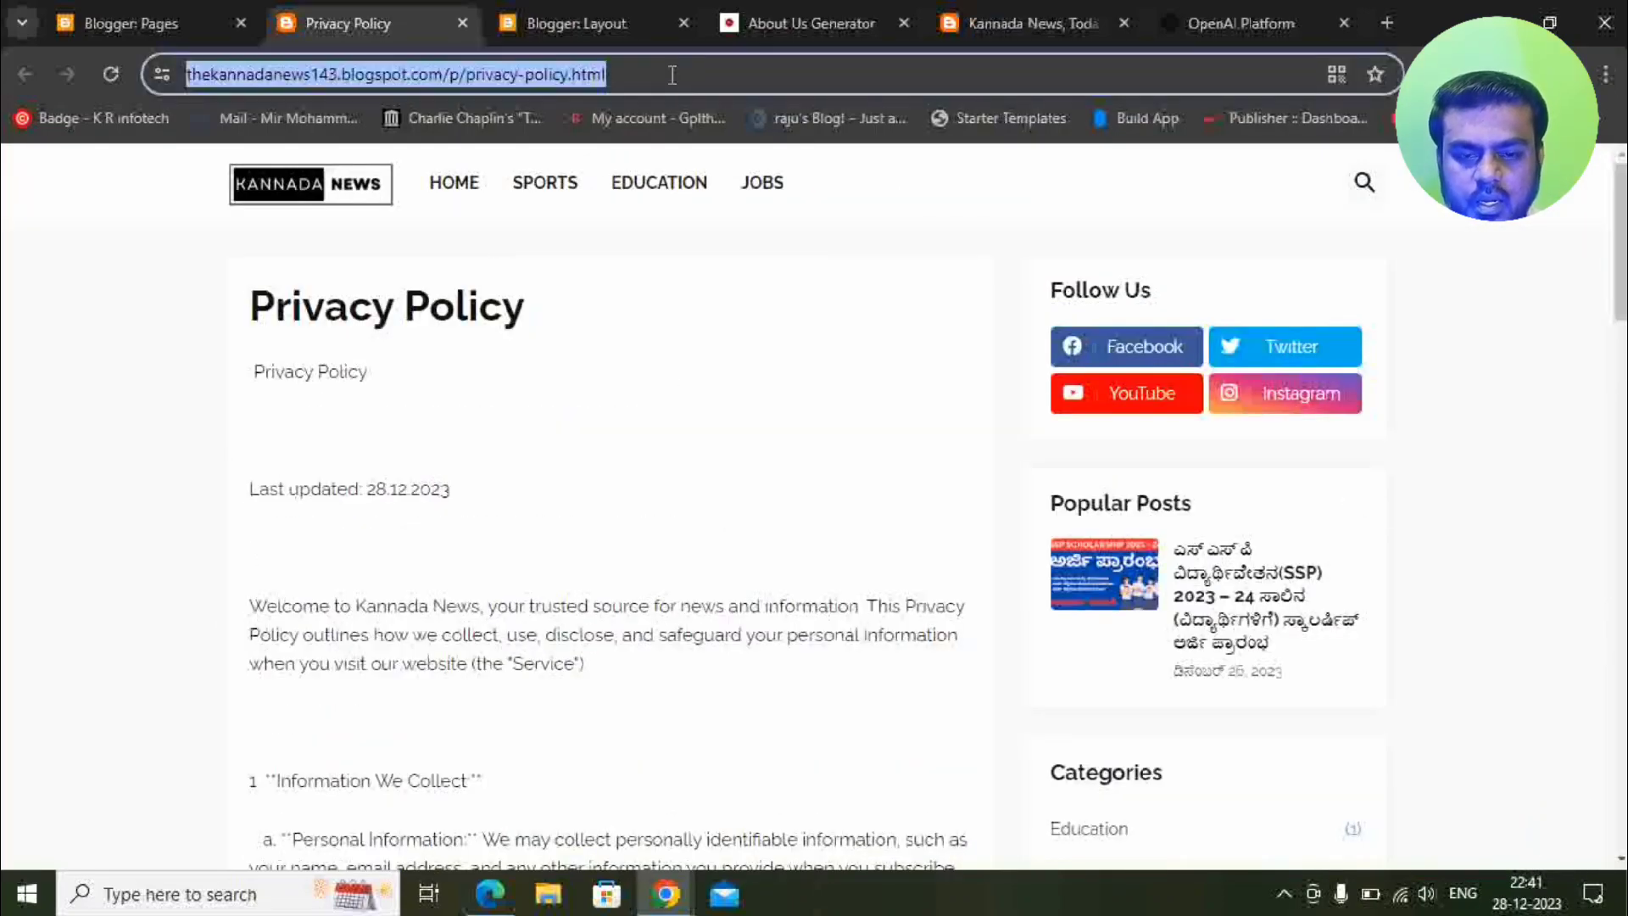
pyautogui.click(591, 10)
pyautogui.hotkey('ctrl', 'v')
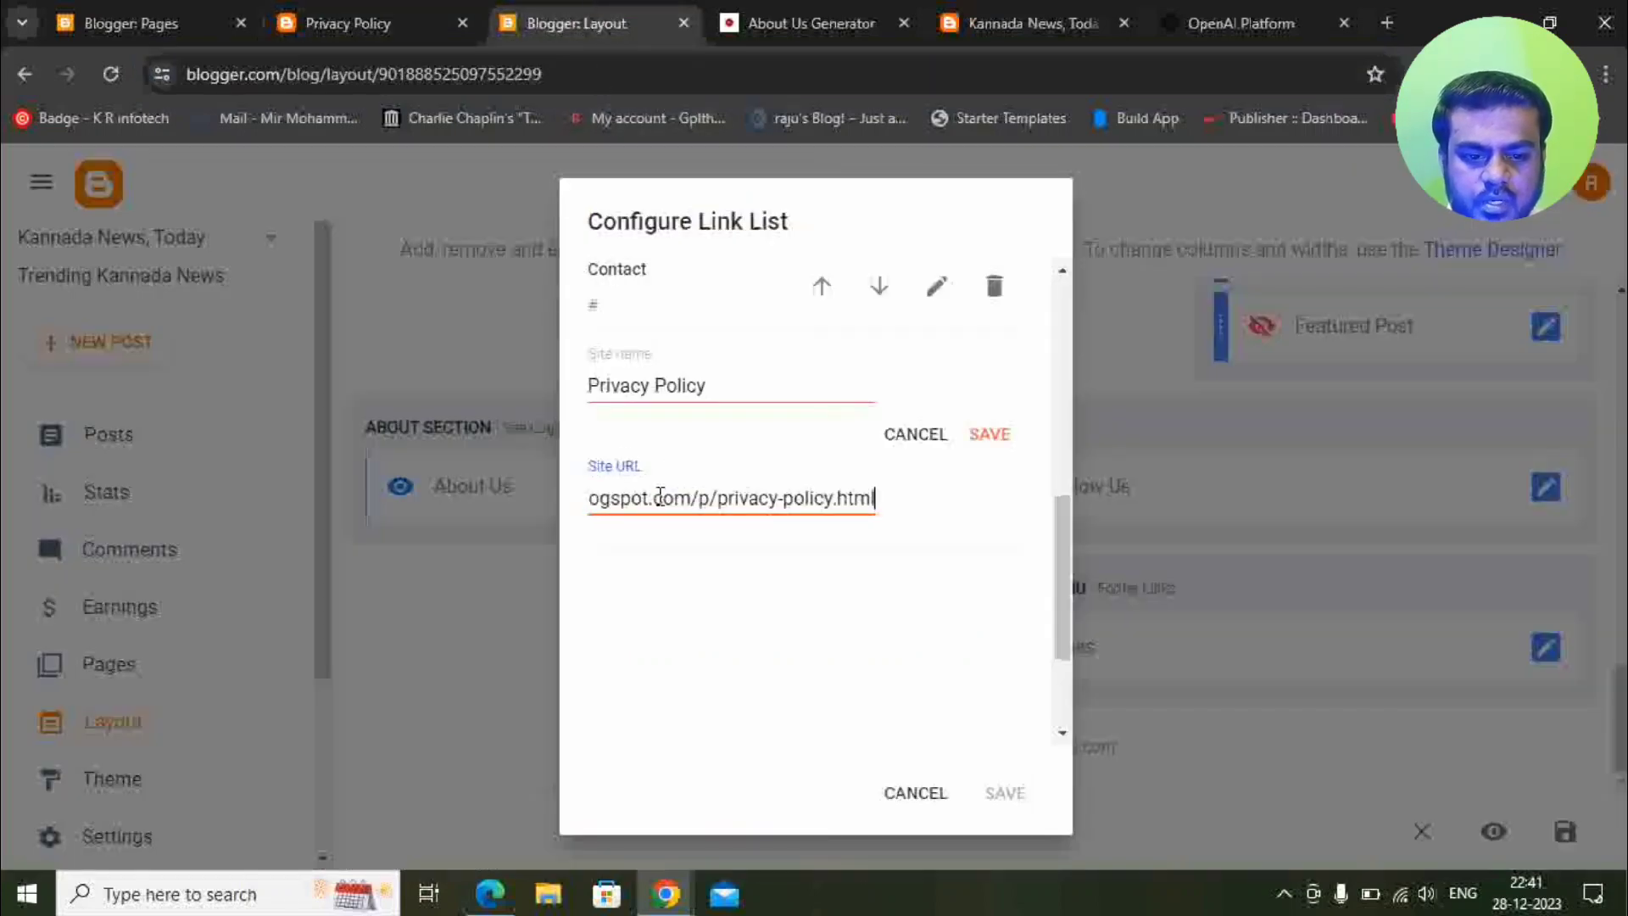
pyautogui.click(994, 437)
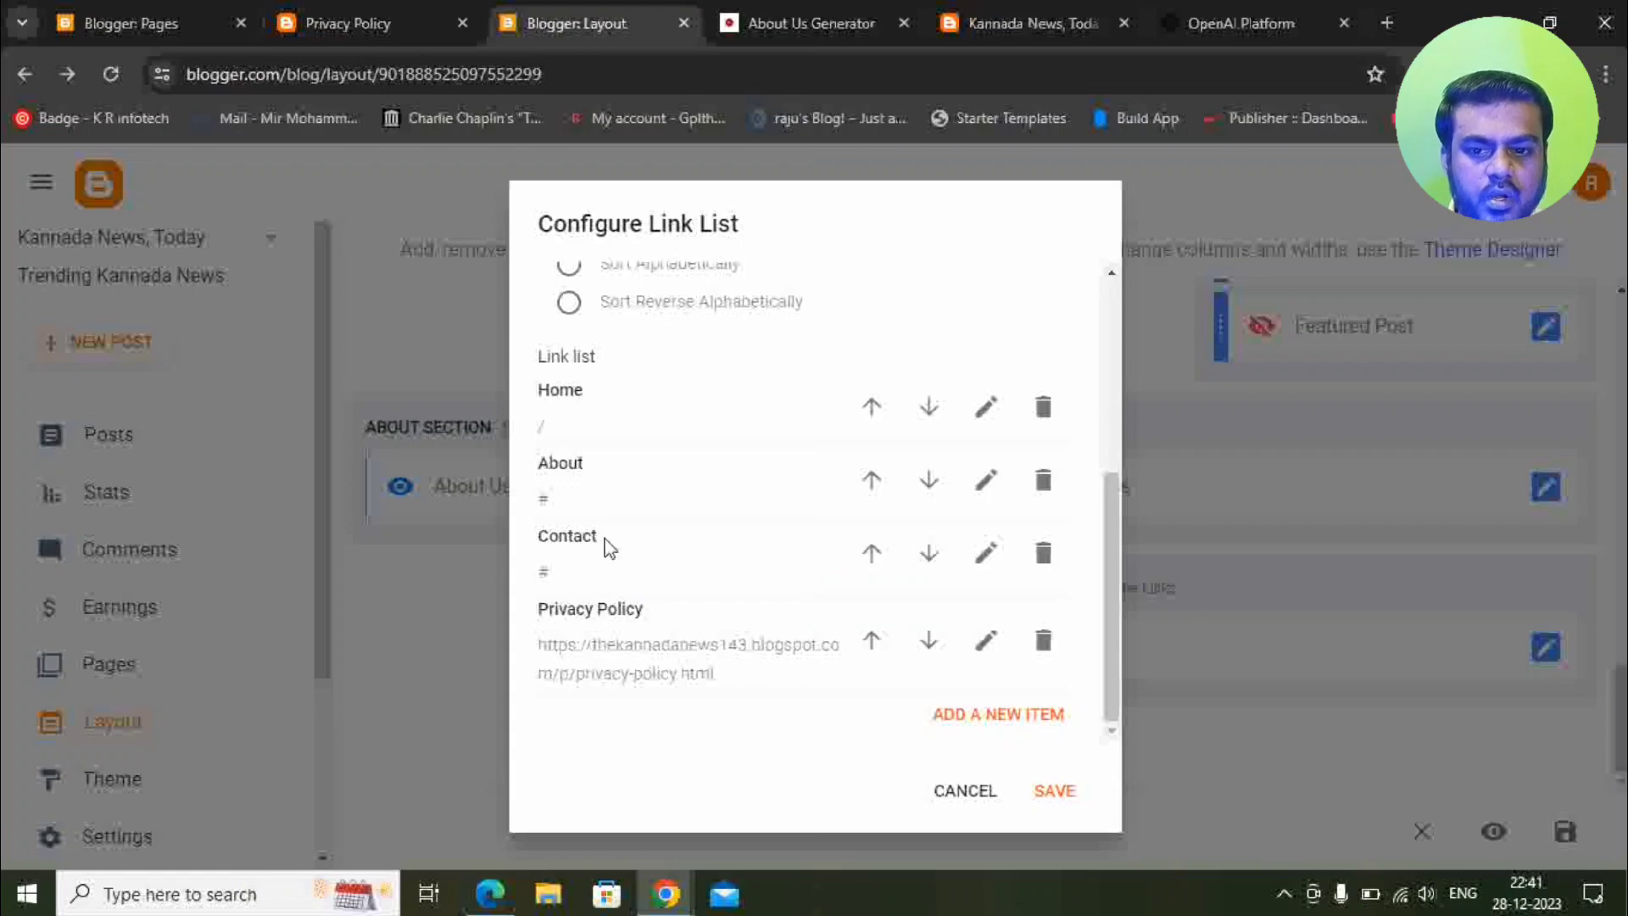
pyautogui.click(136, 23)
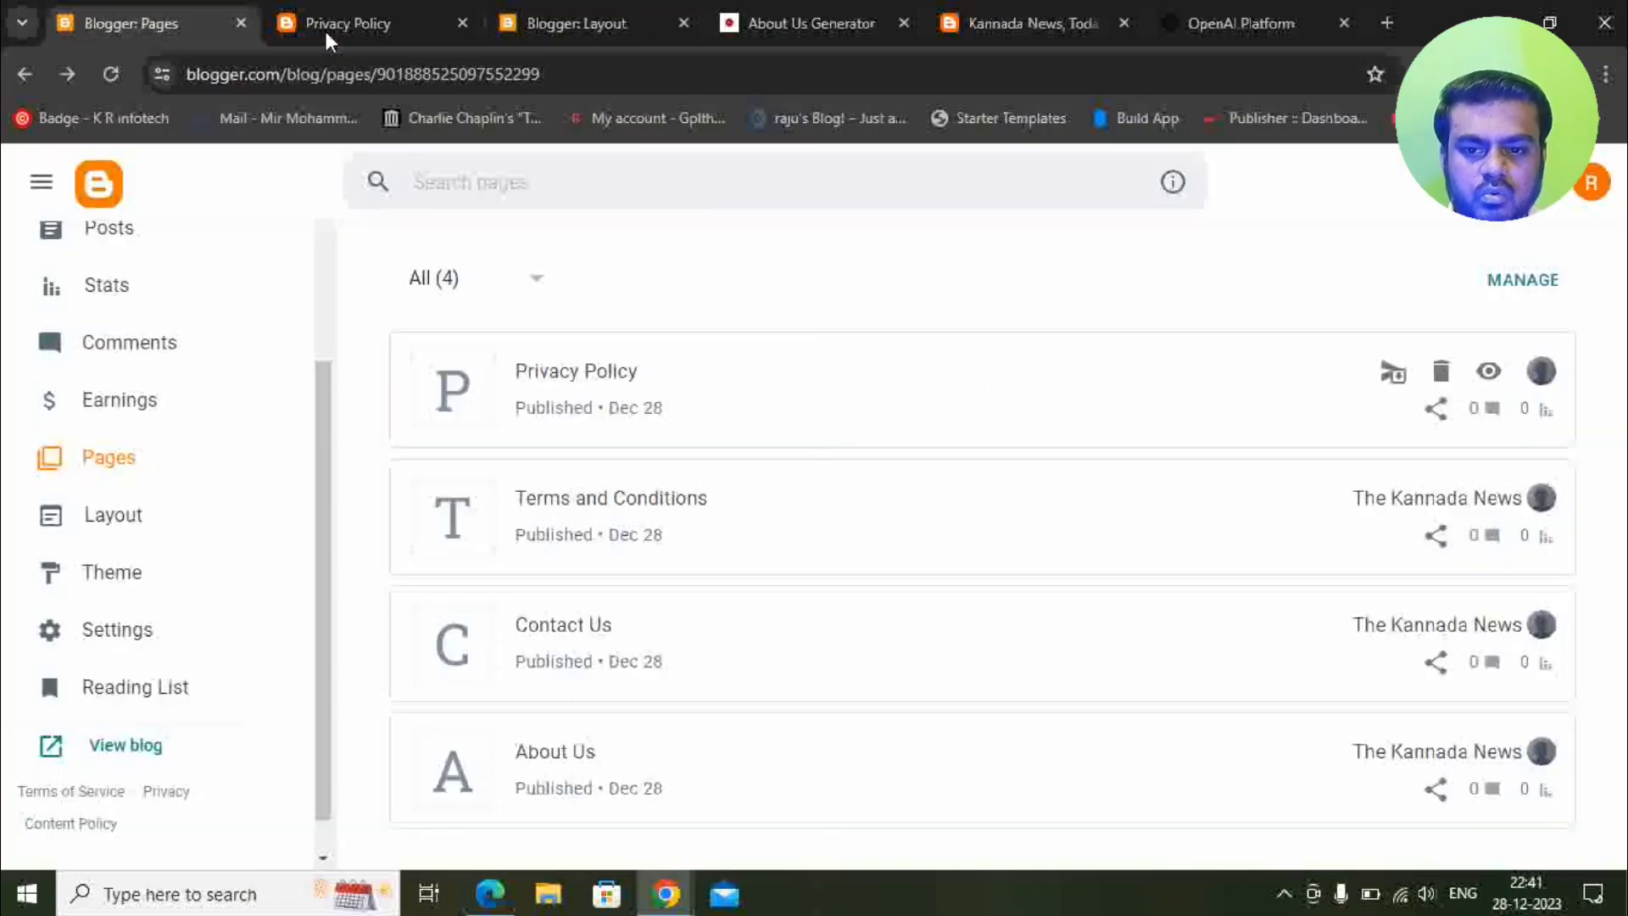
# Replace the footer Contact link's # placeholder with the published Contact Us page URL.
pyautogui.click(462, 23)
pyautogui.click(1488, 625)
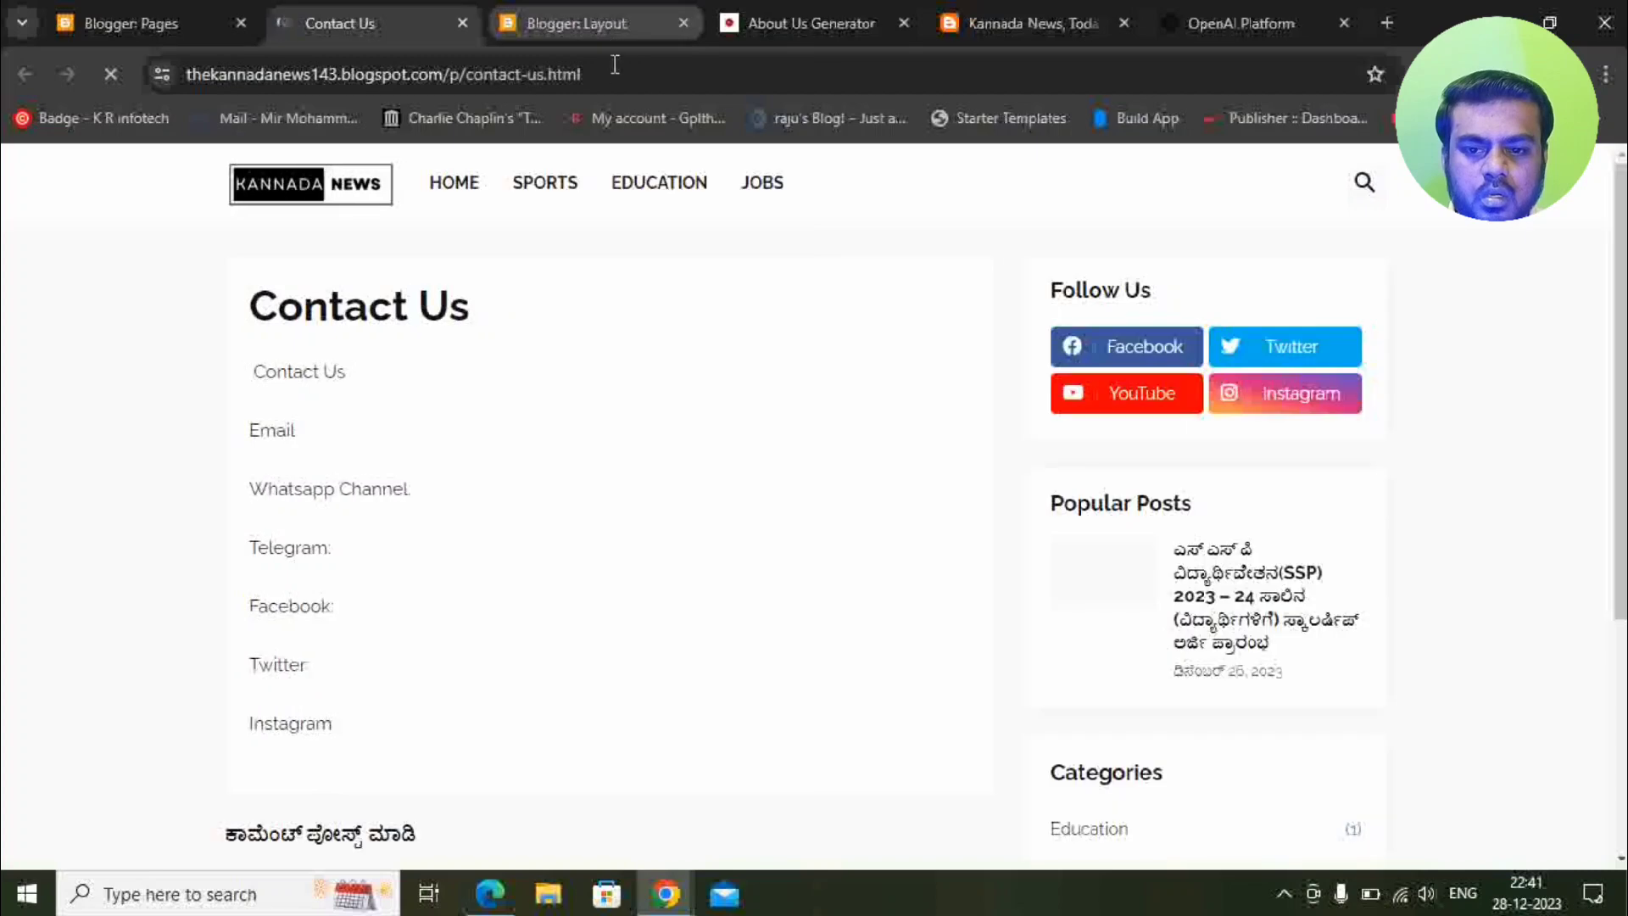
pyautogui.click(616, 65)
pyautogui.hotkey('ctrl', 'c')
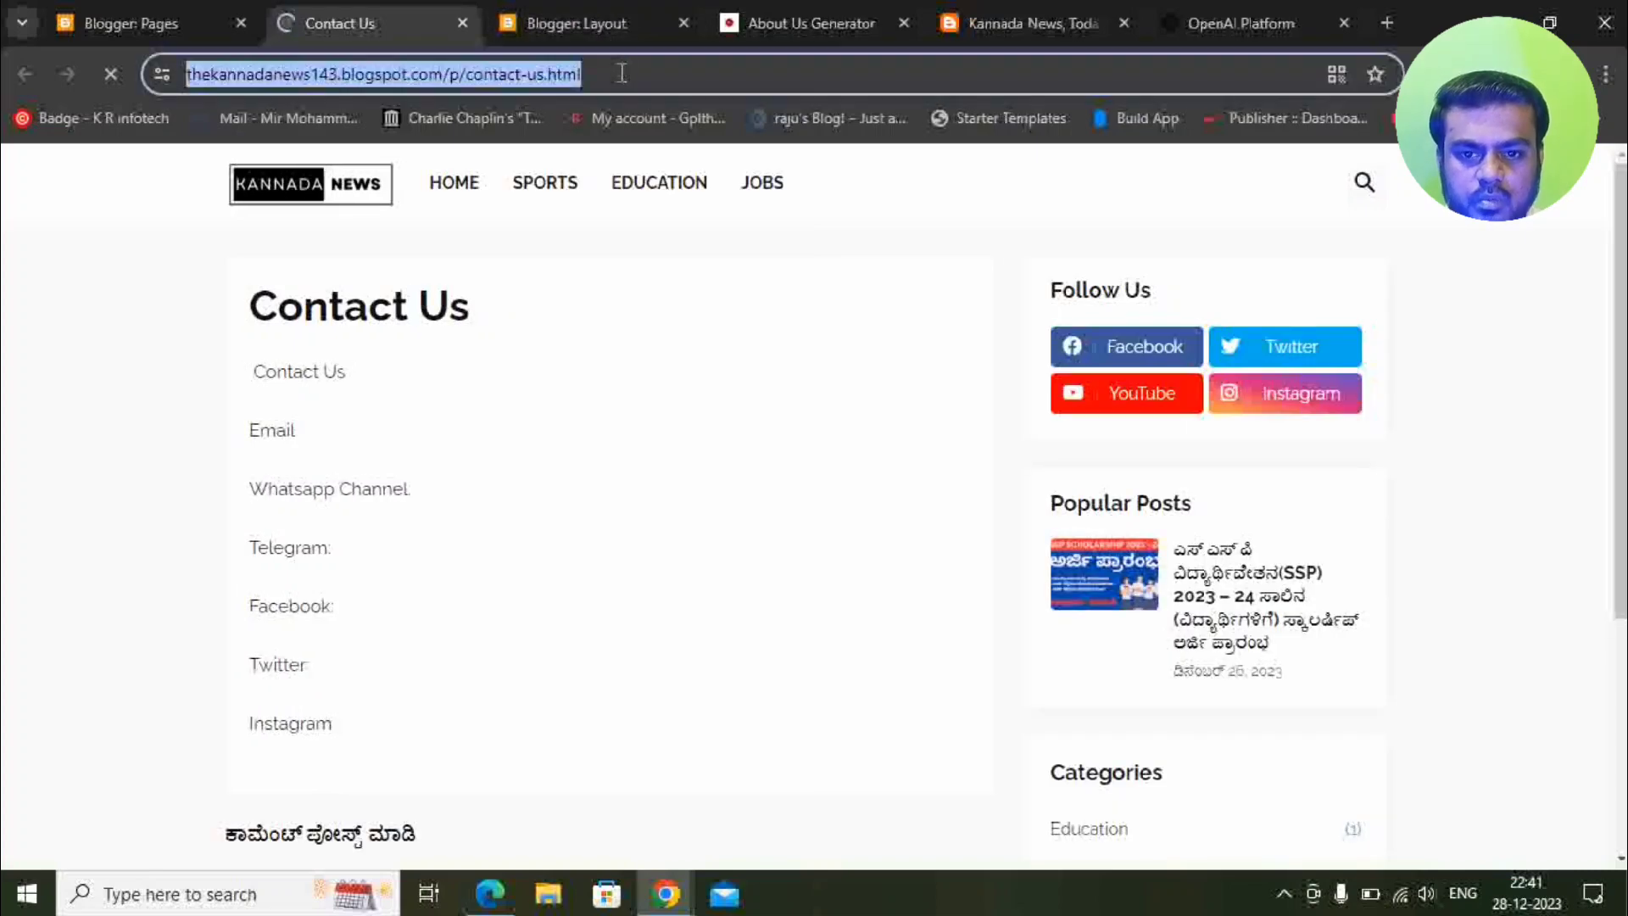
pyautogui.click(577, 23)
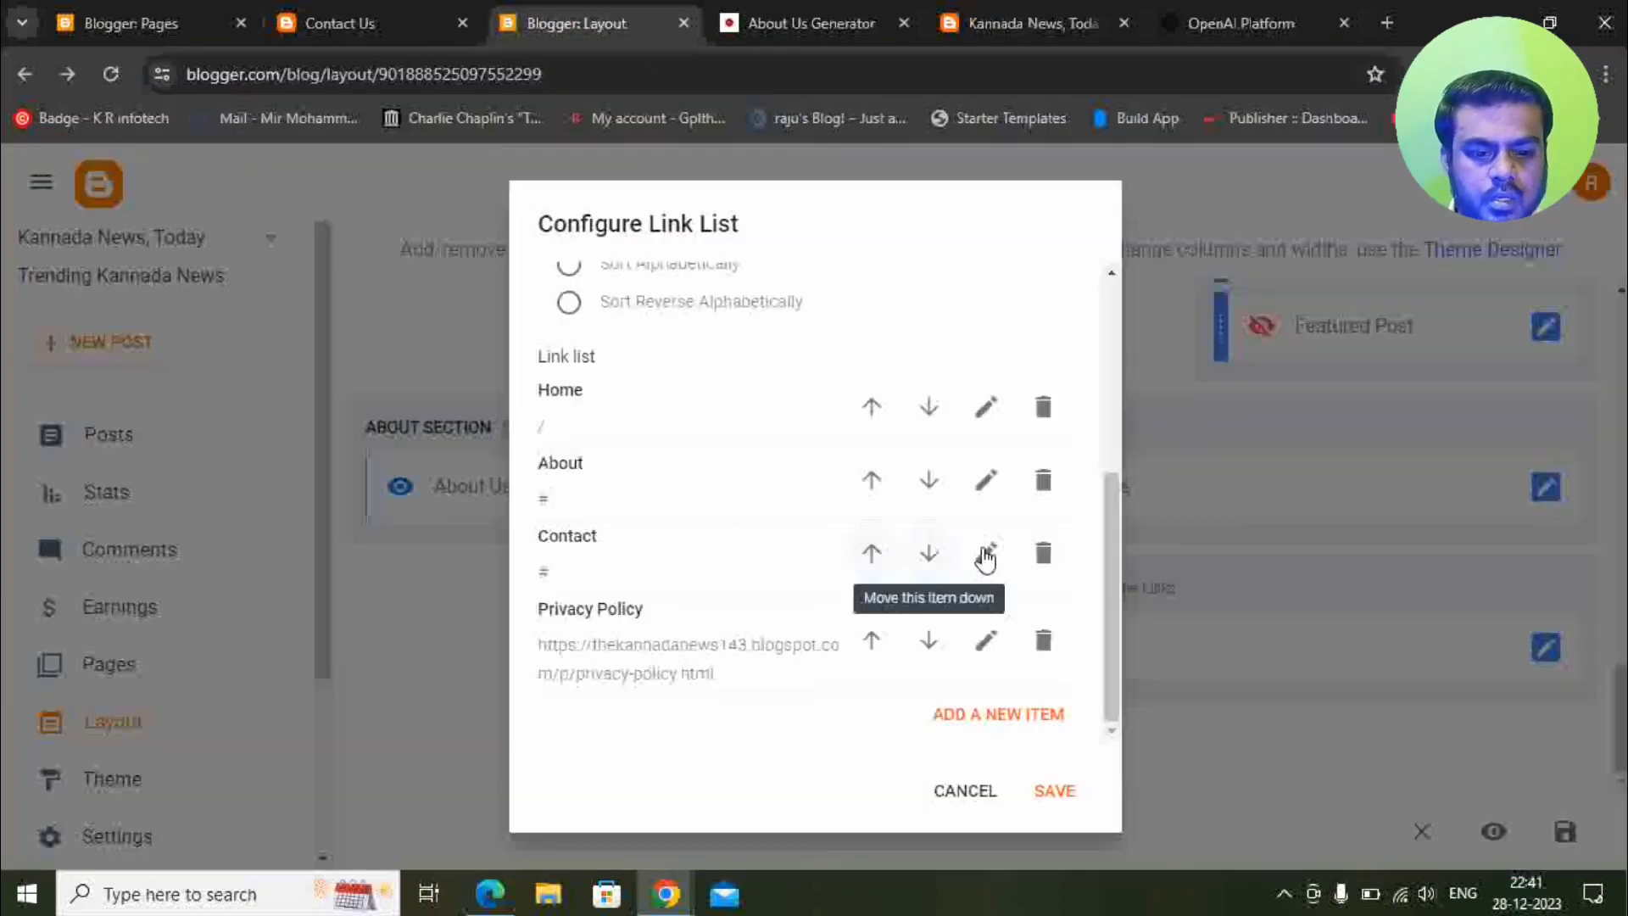
pyautogui.click(987, 553)
pyautogui.click(617, 690)
pyautogui.hotkey('ctrl', 'a')
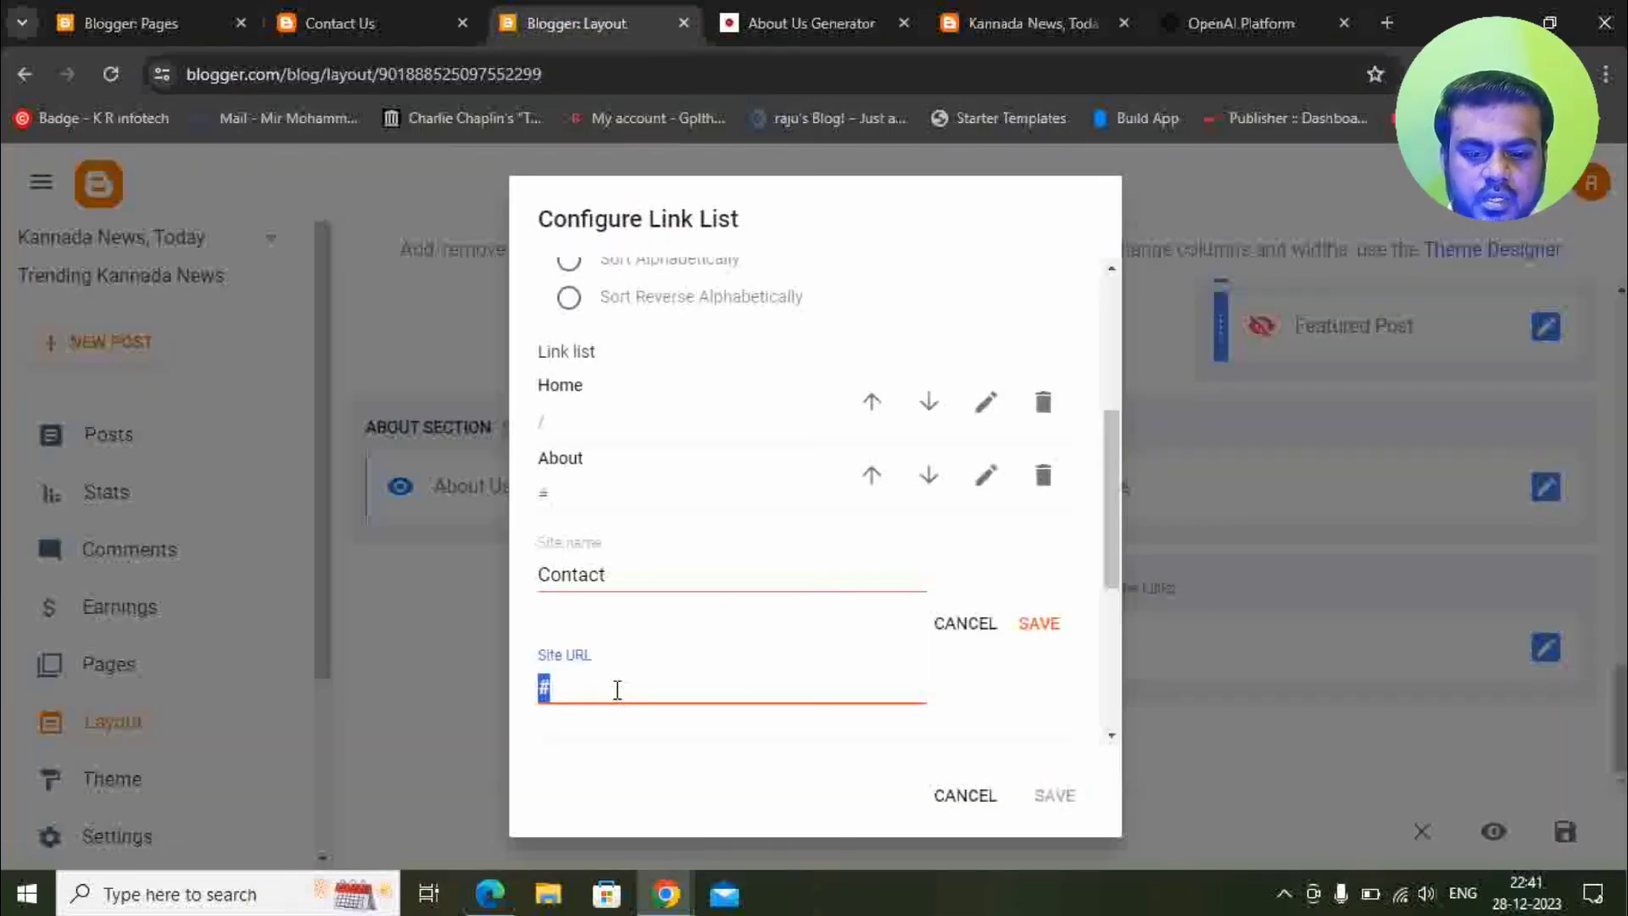
pyautogui.hotkey('ctrl', 'v')
pyautogui.click(1048, 634)
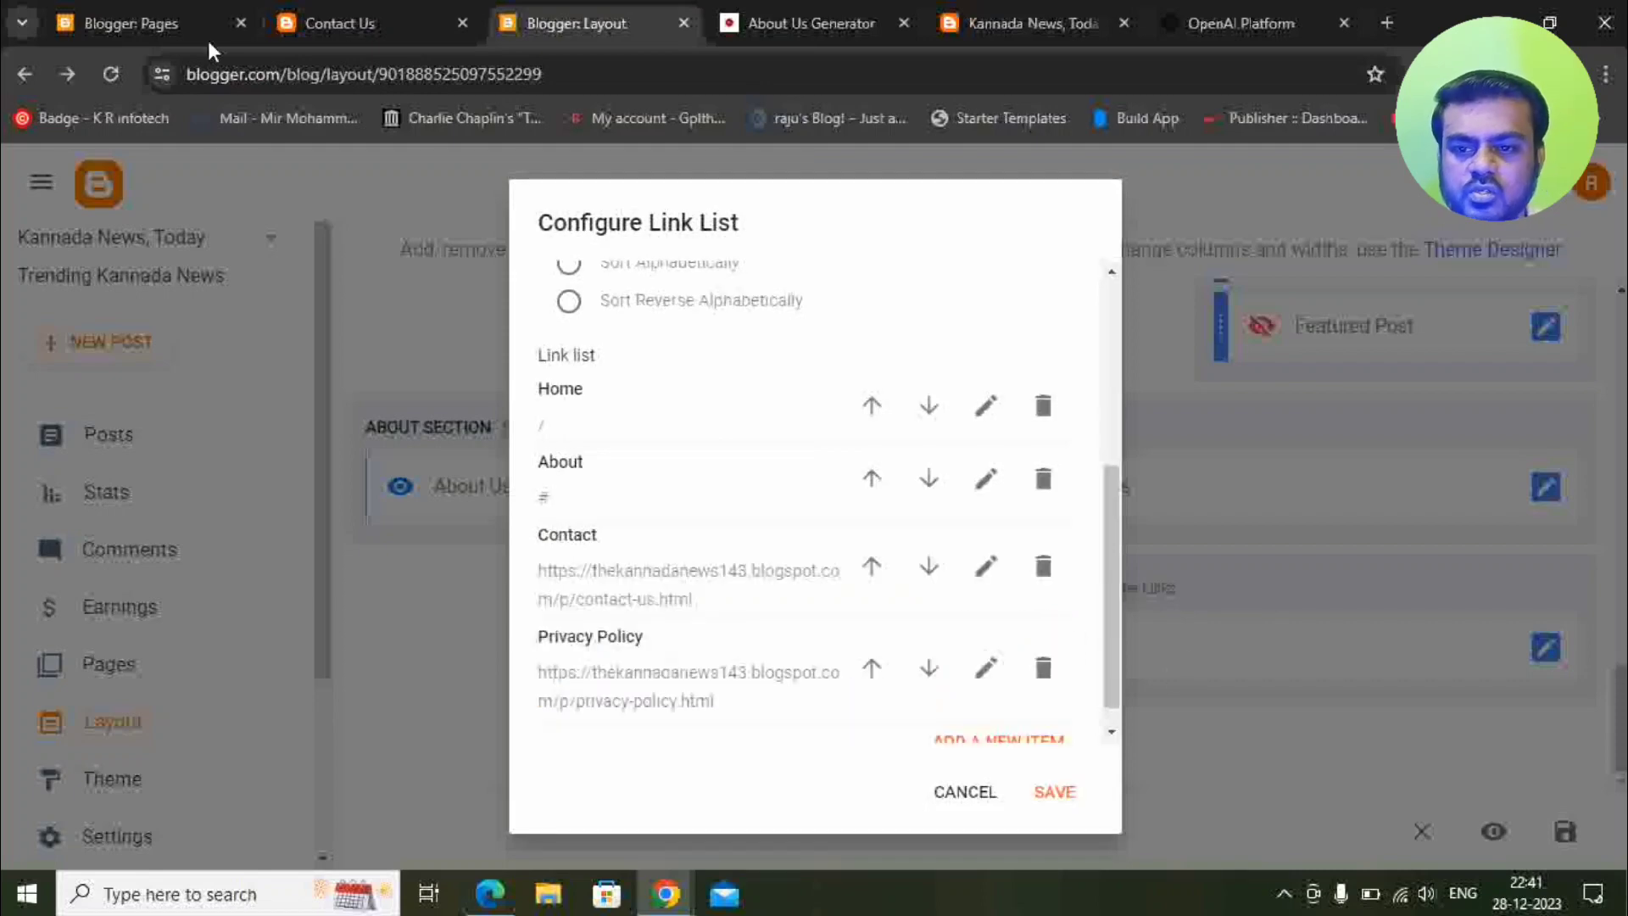
# Point the footer About link to the published about-us.html page URL instead of #.
pyautogui.click(152, 23)
pyautogui.click(463, 23)
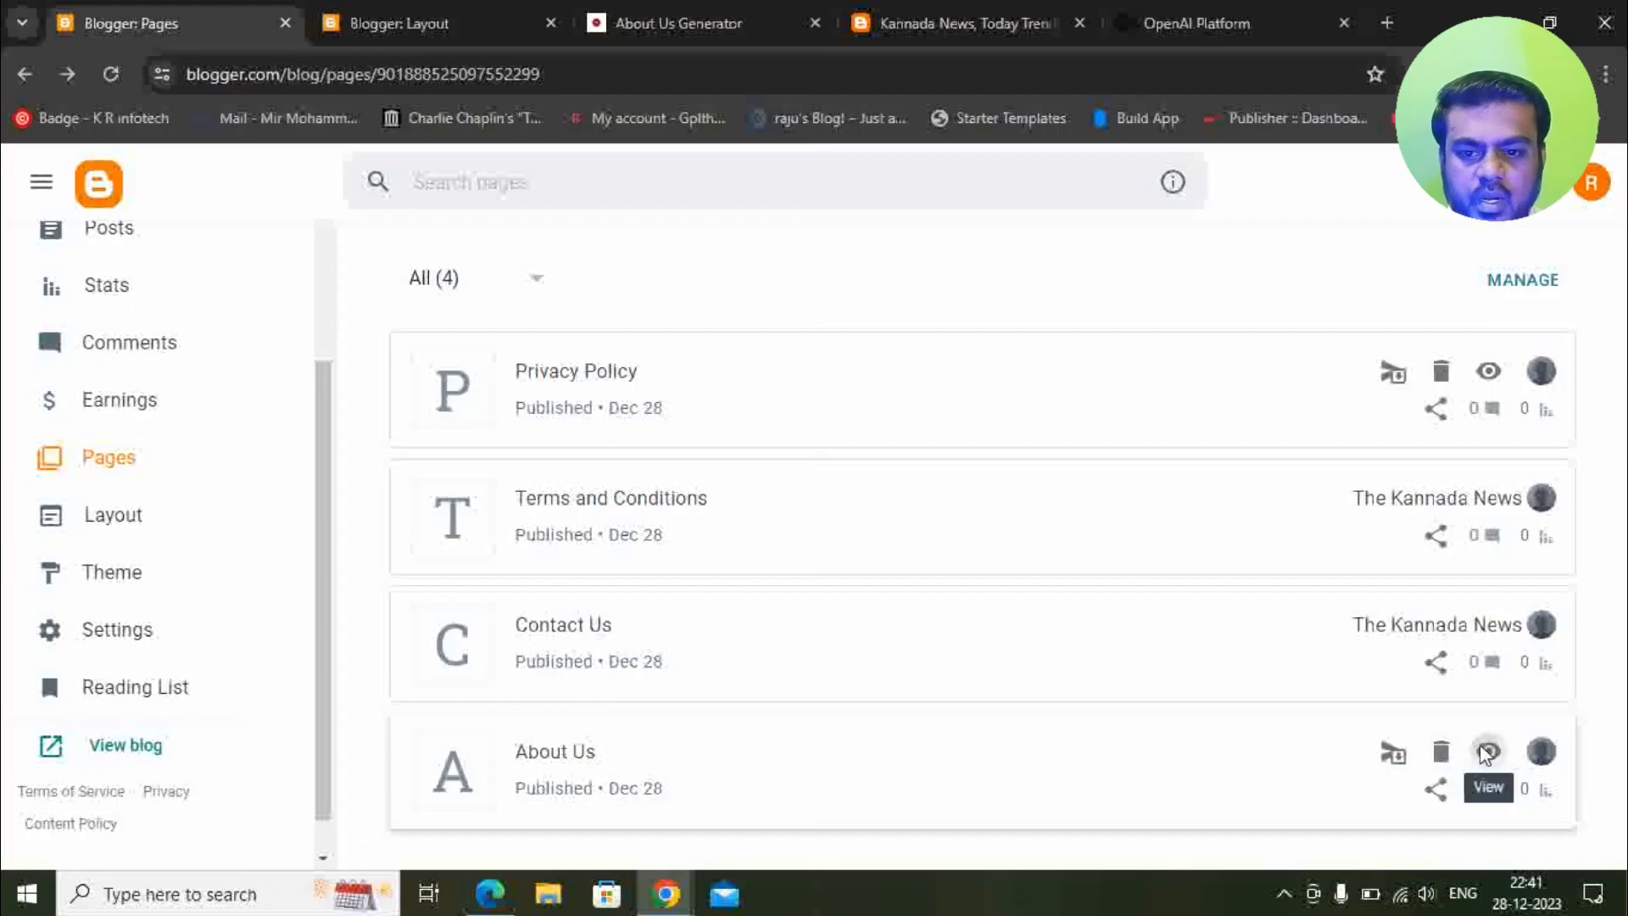
pyautogui.click(1487, 753)
pyautogui.click(604, 75)
pyautogui.hotkey('ctrl', 'c')
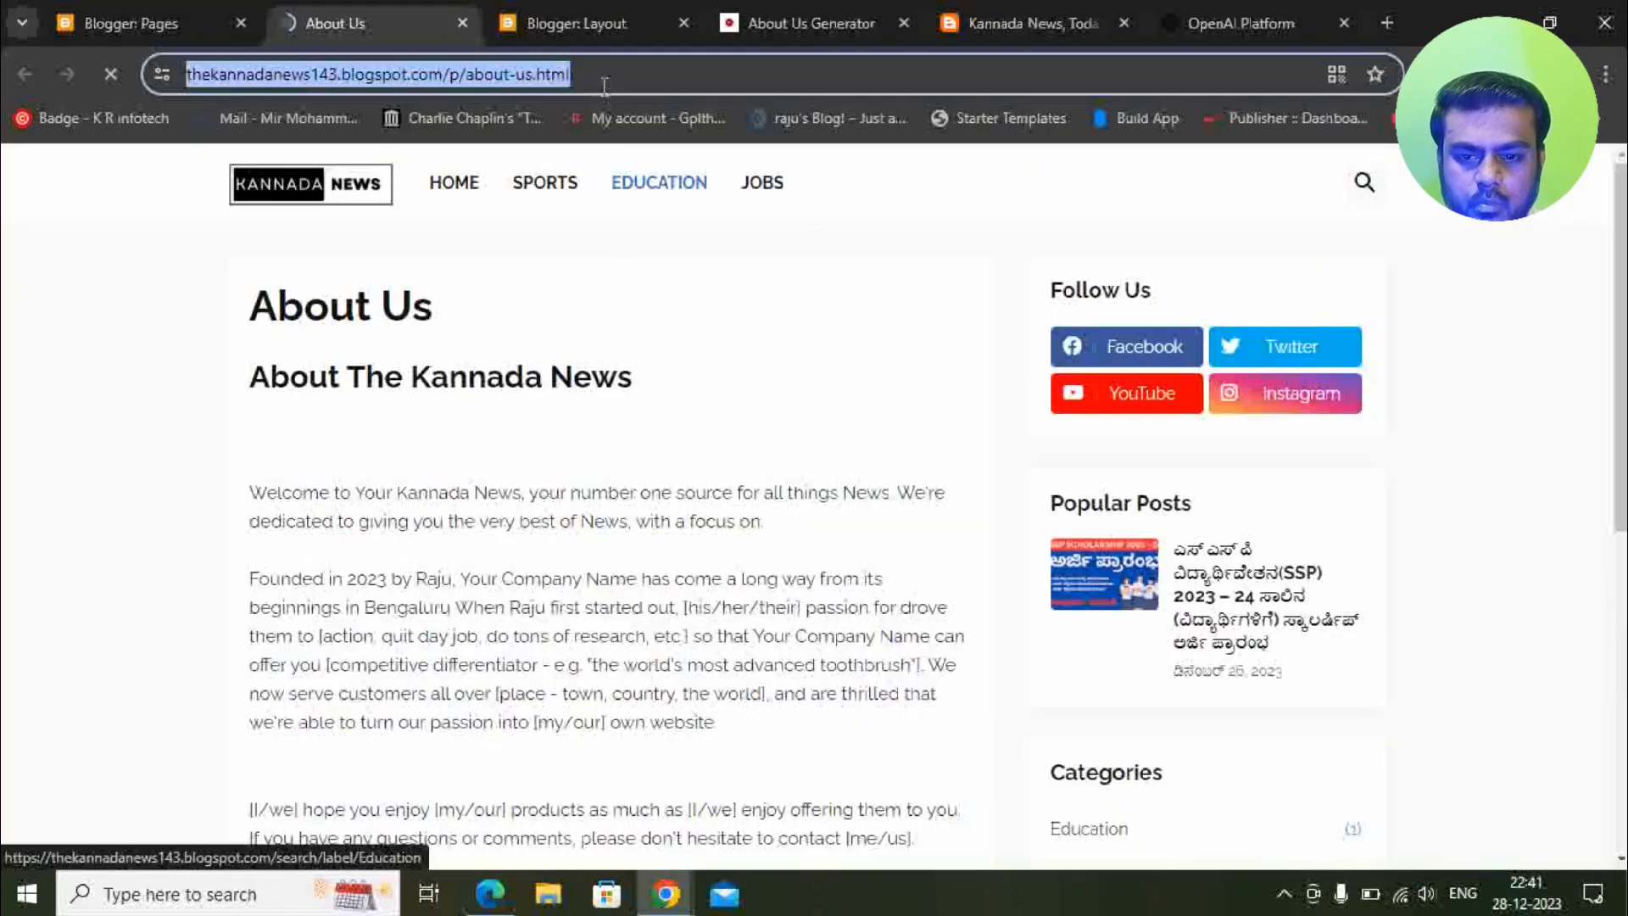
pyautogui.click(577, 23)
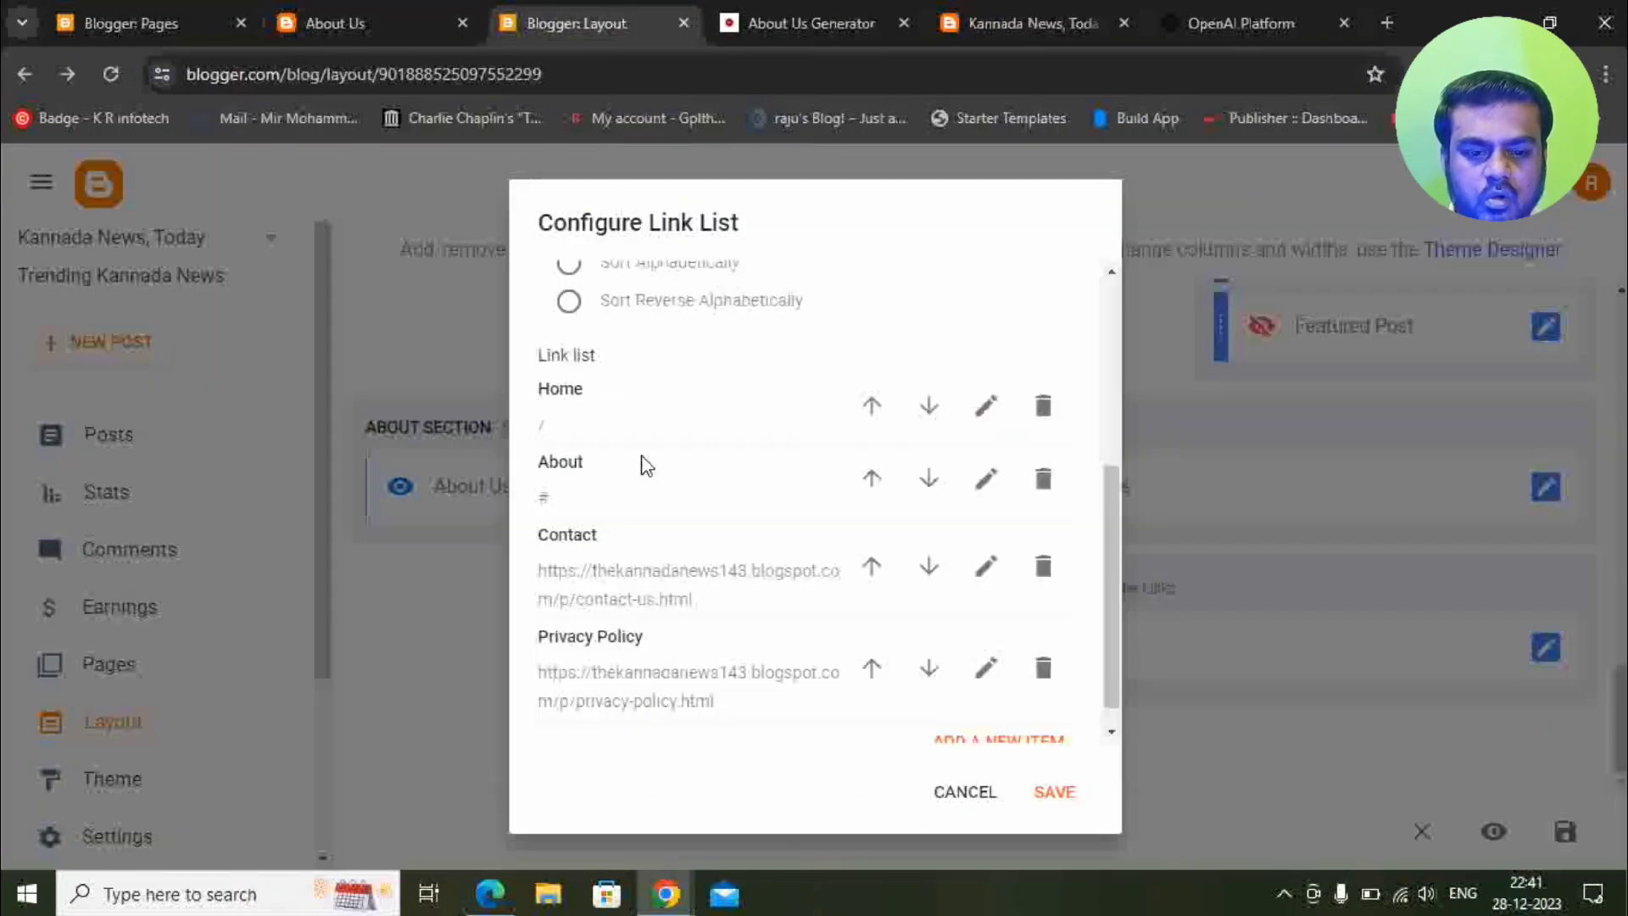
pyautogui.click(986, 478)
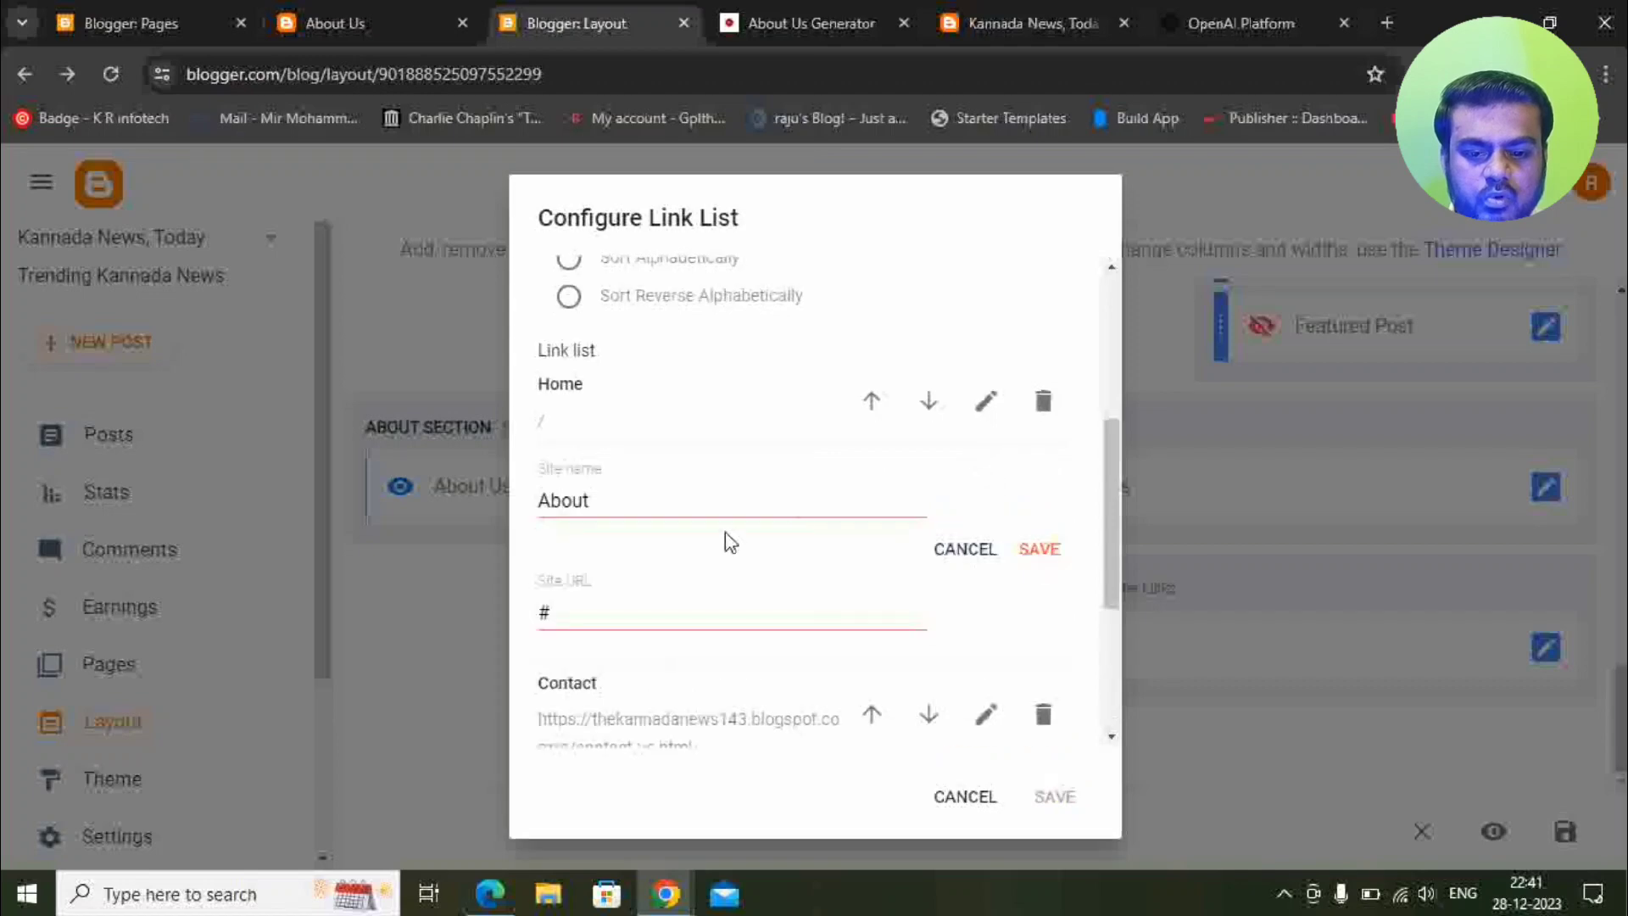
pyautogui.doubleClick(596, 611)
pyautogui.hotkey('ctrl', 'v')
pyautogui.click(1036, 549)
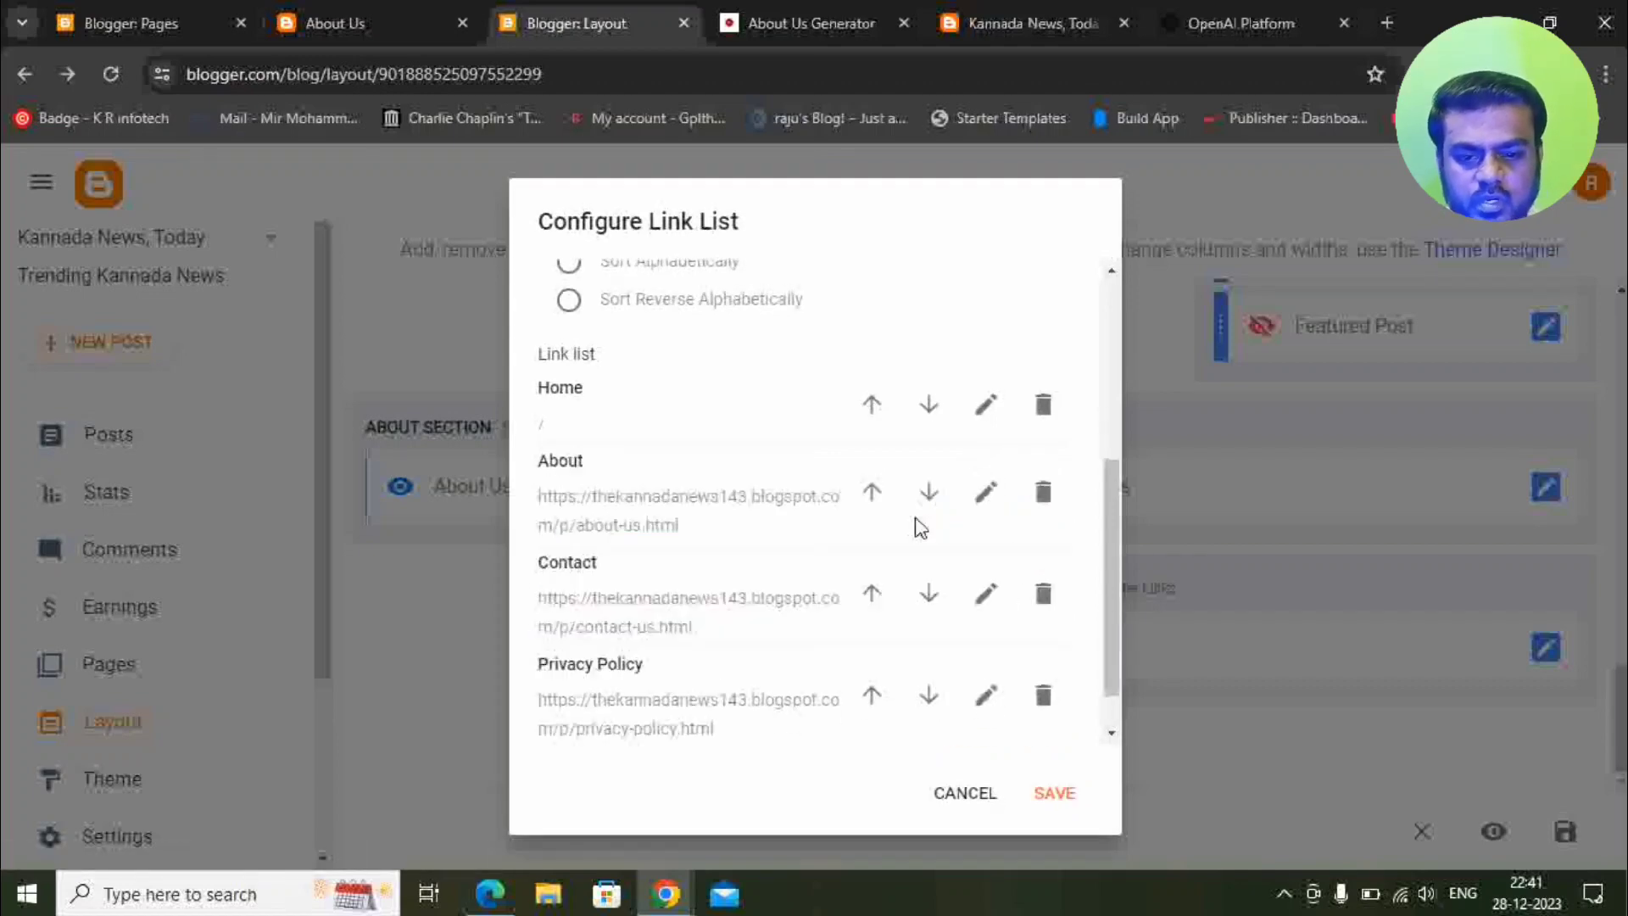
pyautogui.scroll(-1, 770, 483)
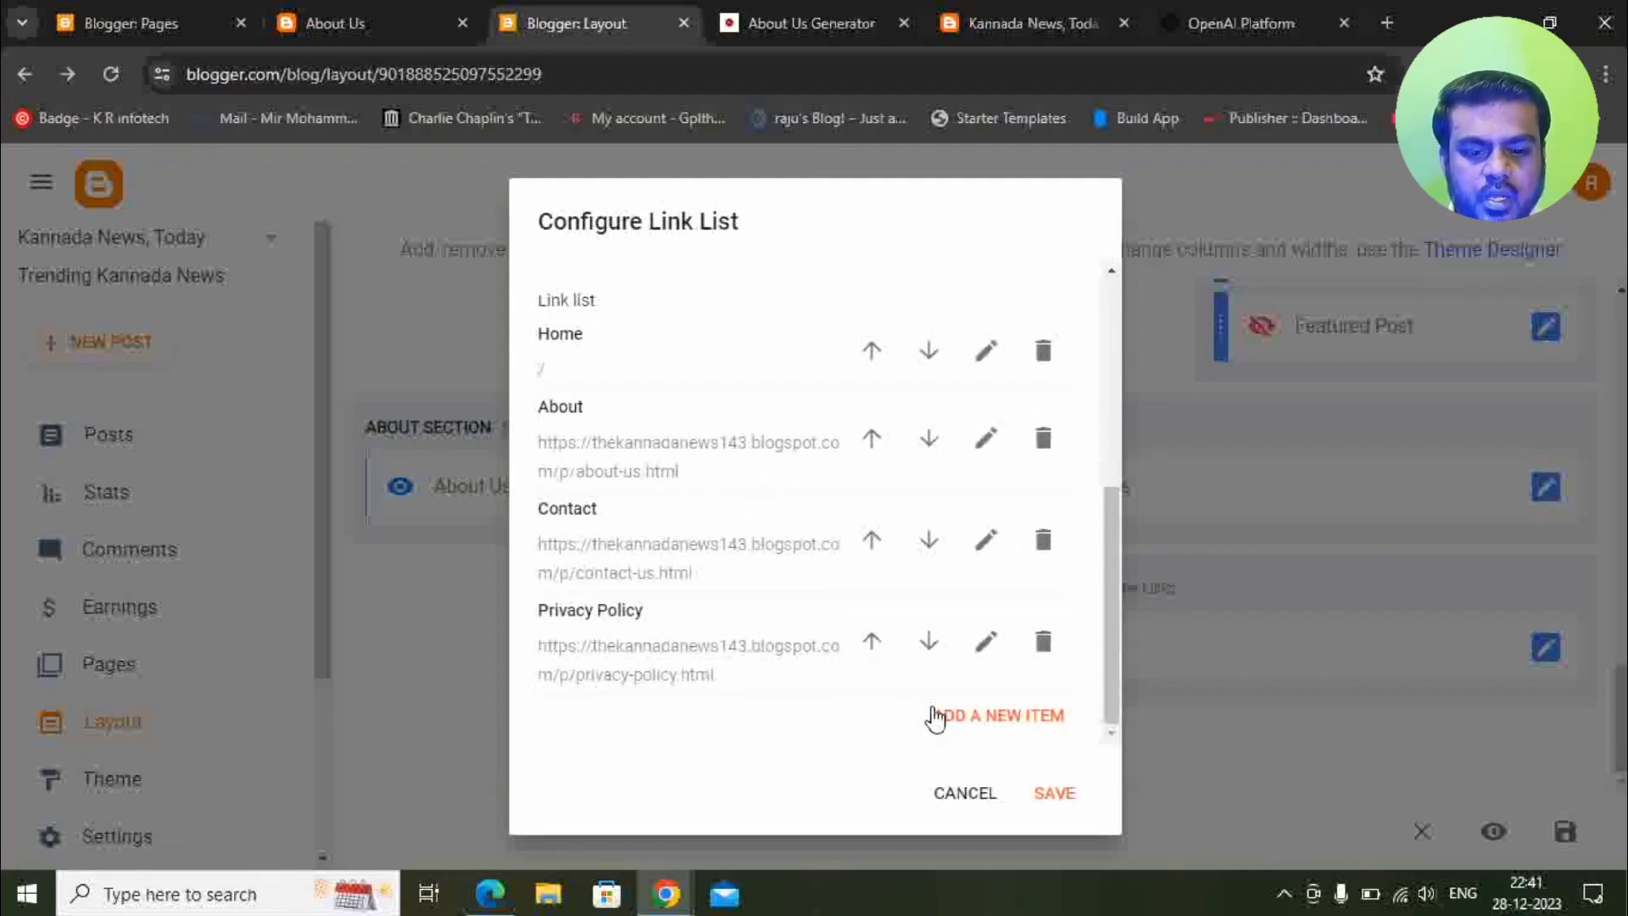
# Add a new footer link item named 'Terms and Condition'.
pyautogui.click(938, 716)
pyautogui.scroll(-3, 678, 662)
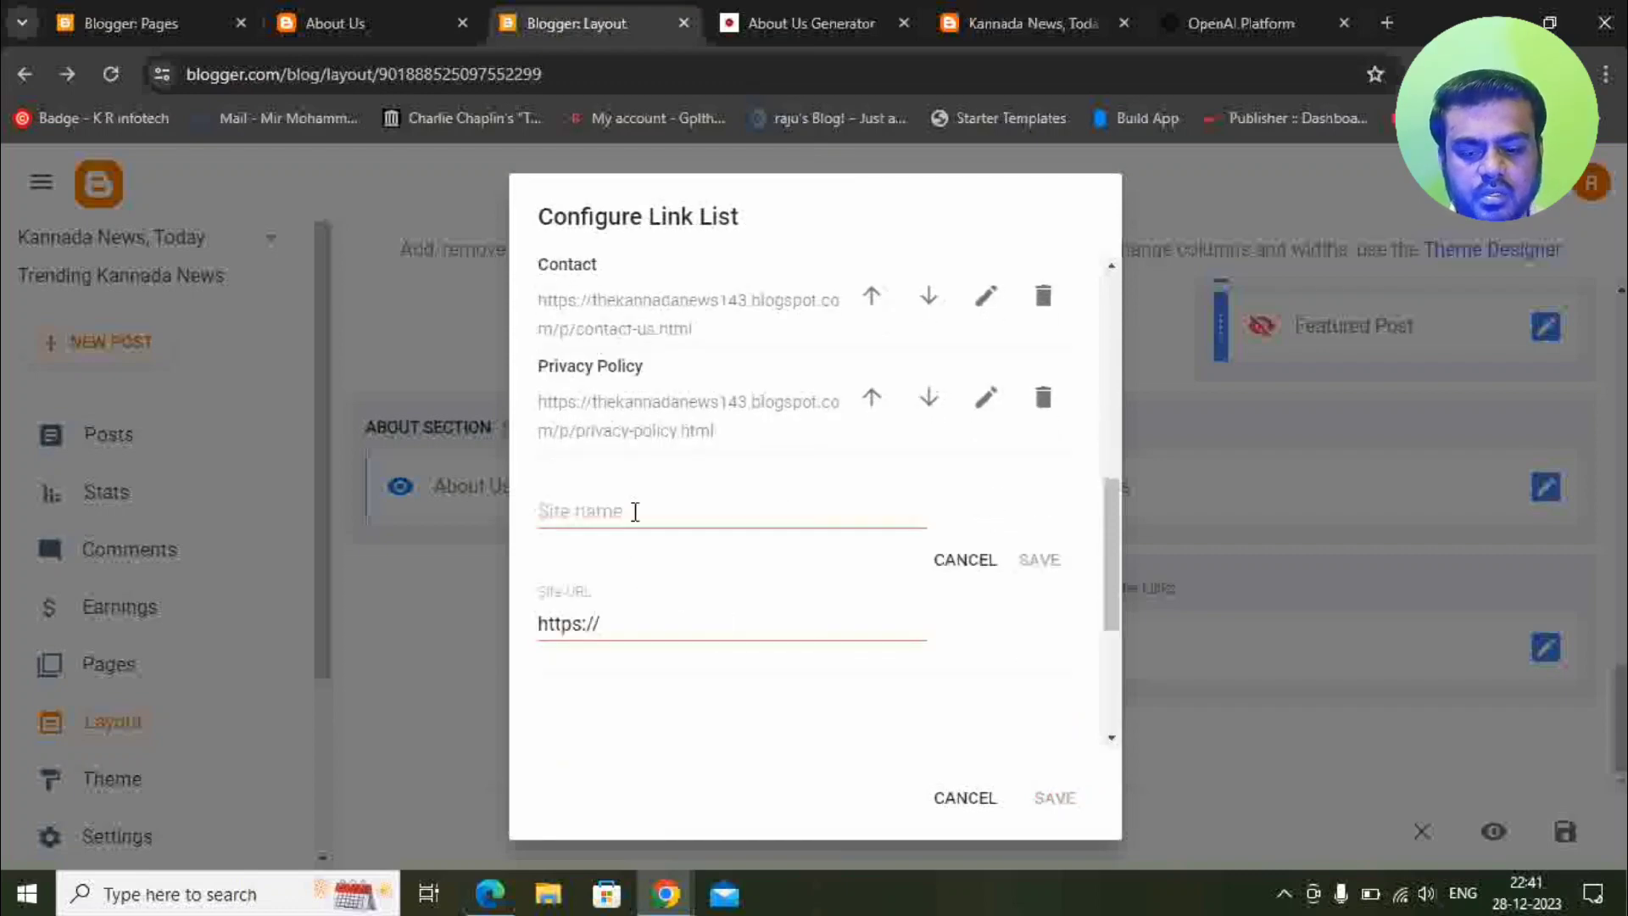
pyautogui.click(634, 511)
pyautogui.write('Terms ')
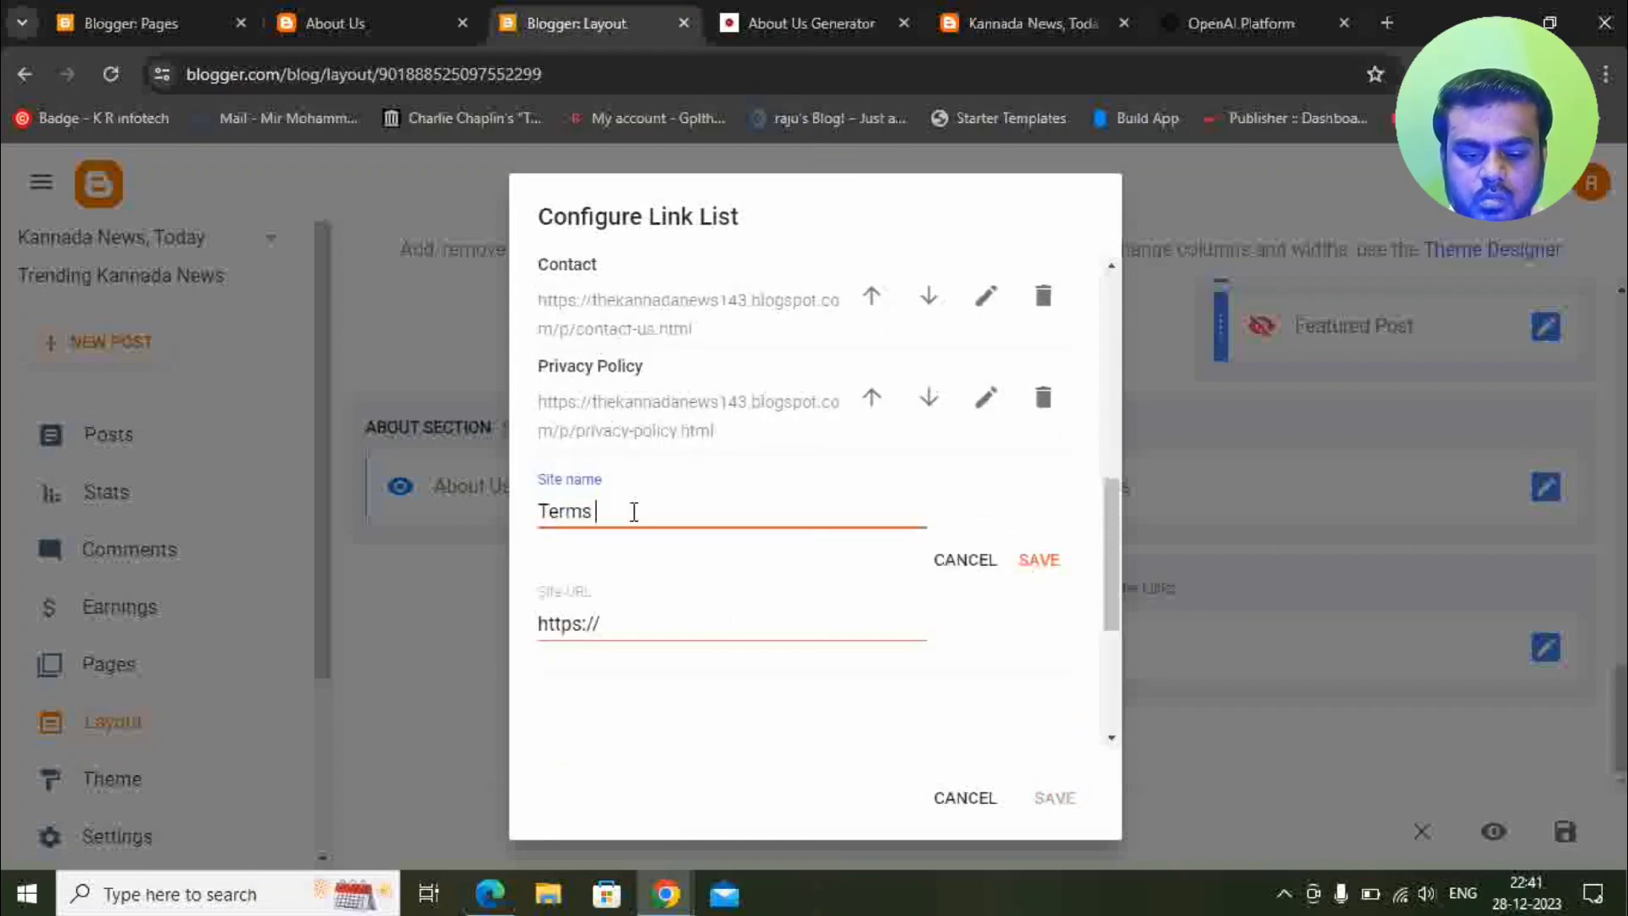
pyautogui.write('and Condition')
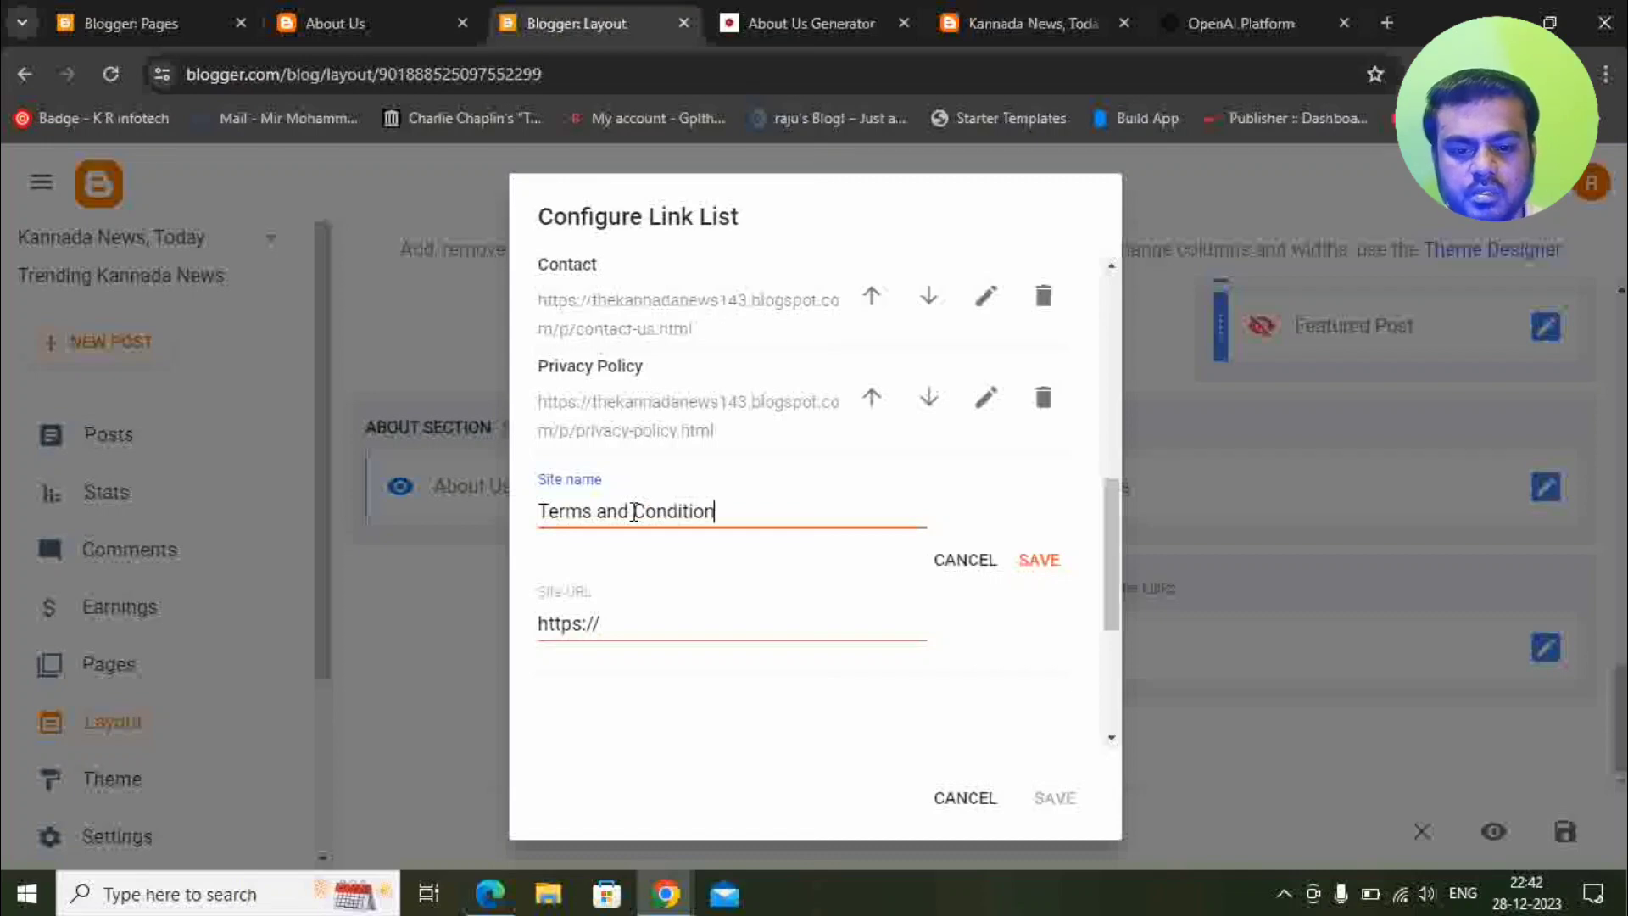
pyautogui.press('Tab')
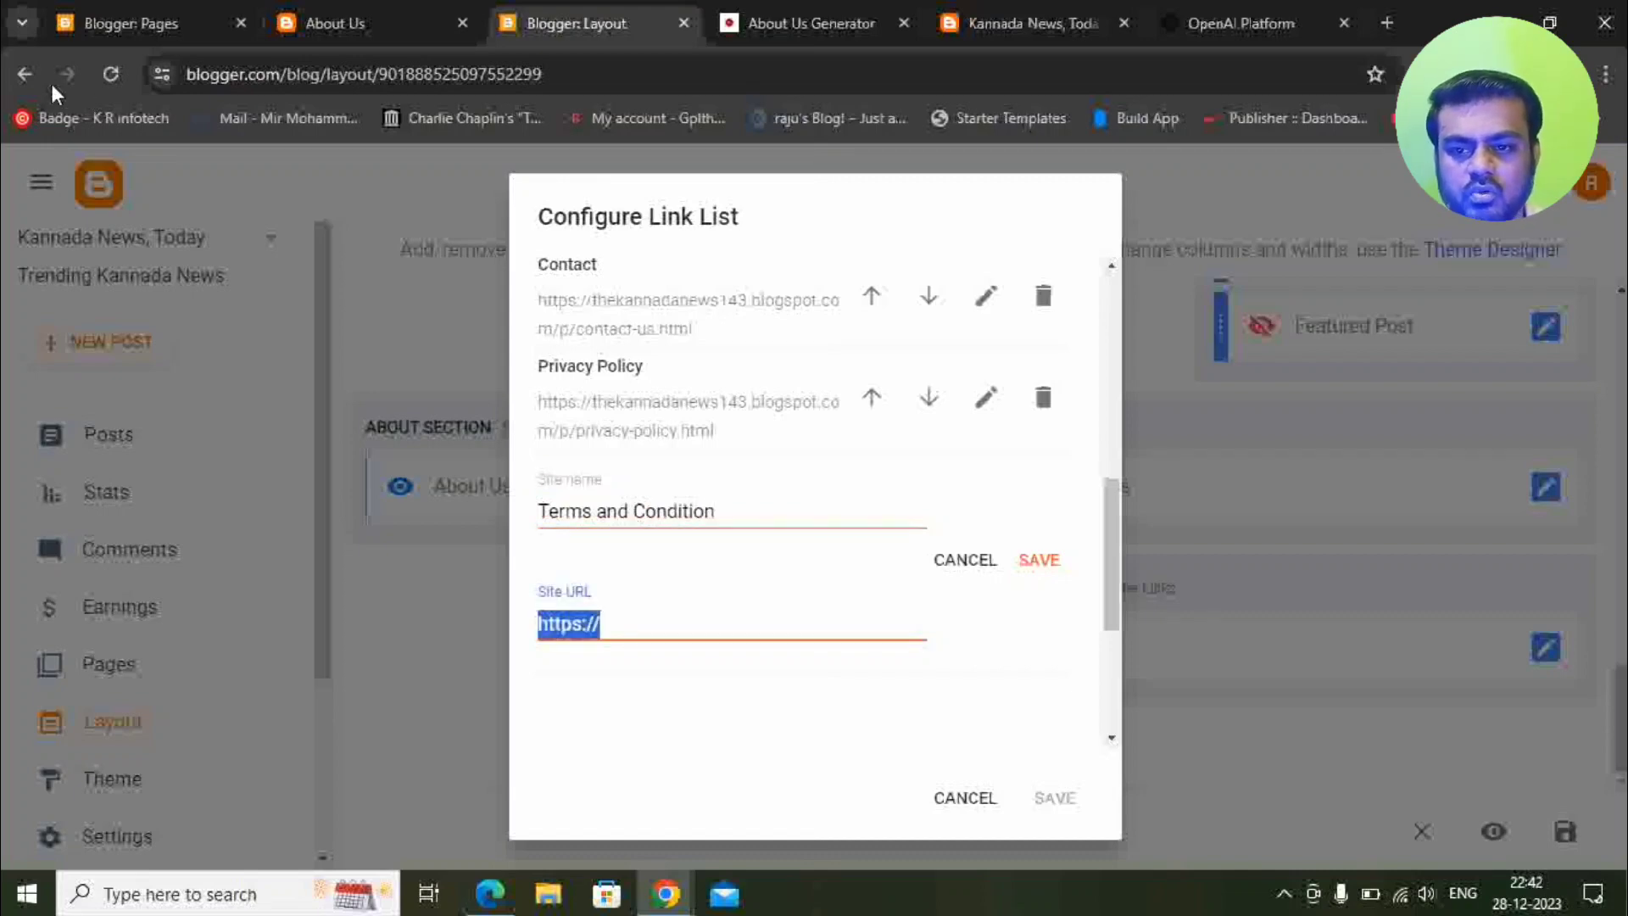
# Set its URL to the published terms-and-conditions.html page and save the footer link list.
pyautogui.click(127, 23)
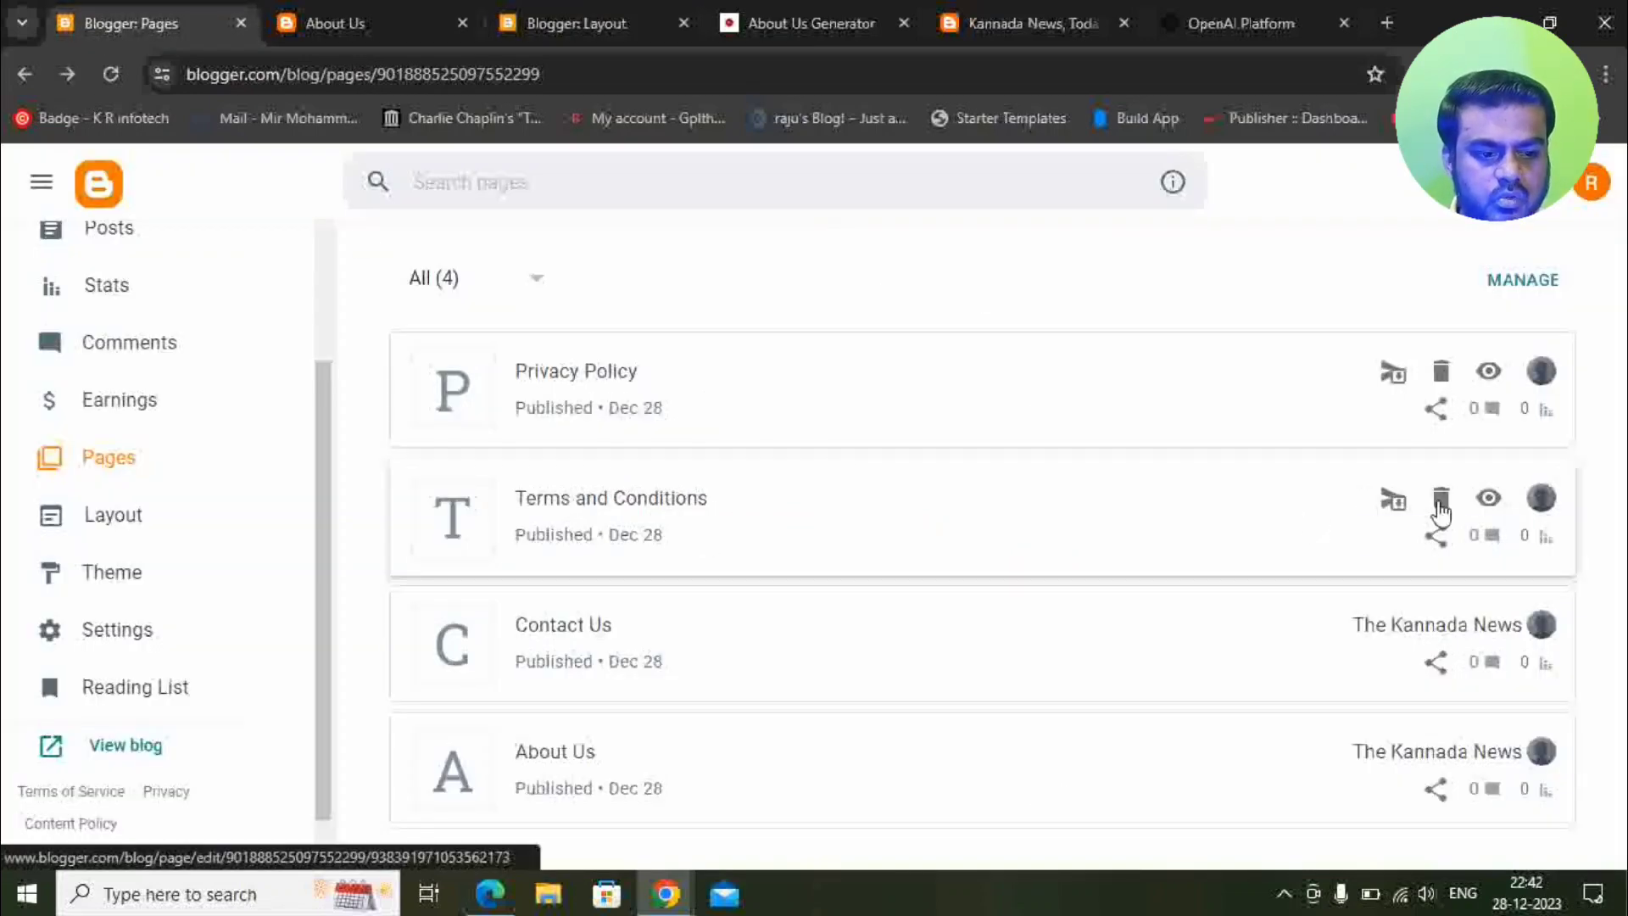
pyautogui.click(1488, 499)
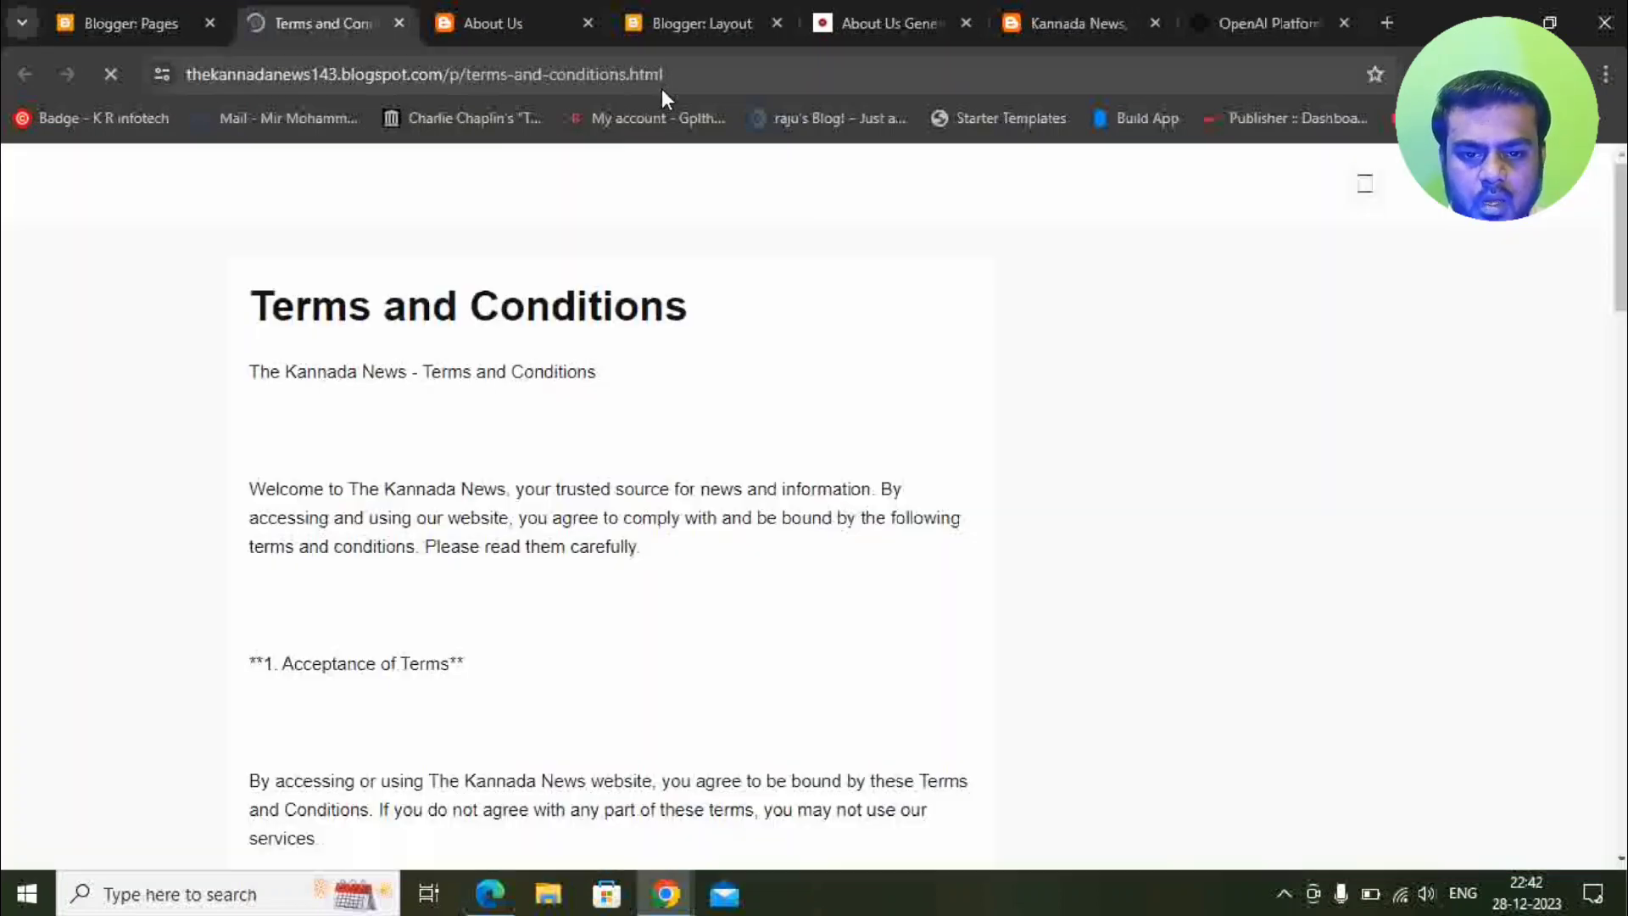
pyautogui.click(678, 81)
pyautogui.hotkey('ctrl', 'c')
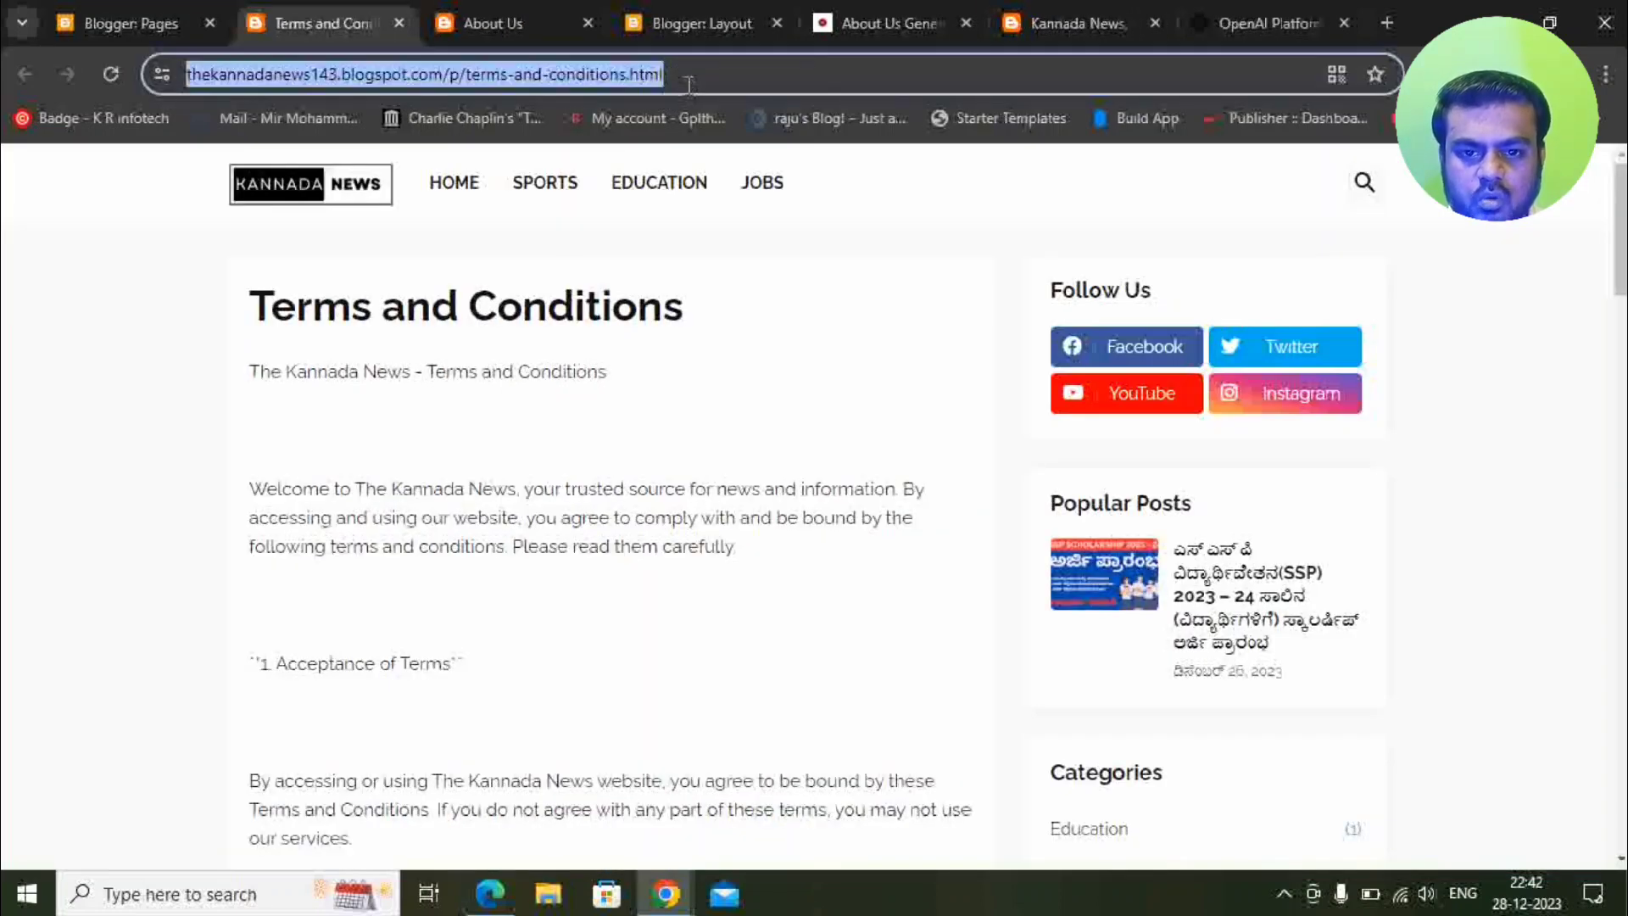
pyautogui.click(700, 8)
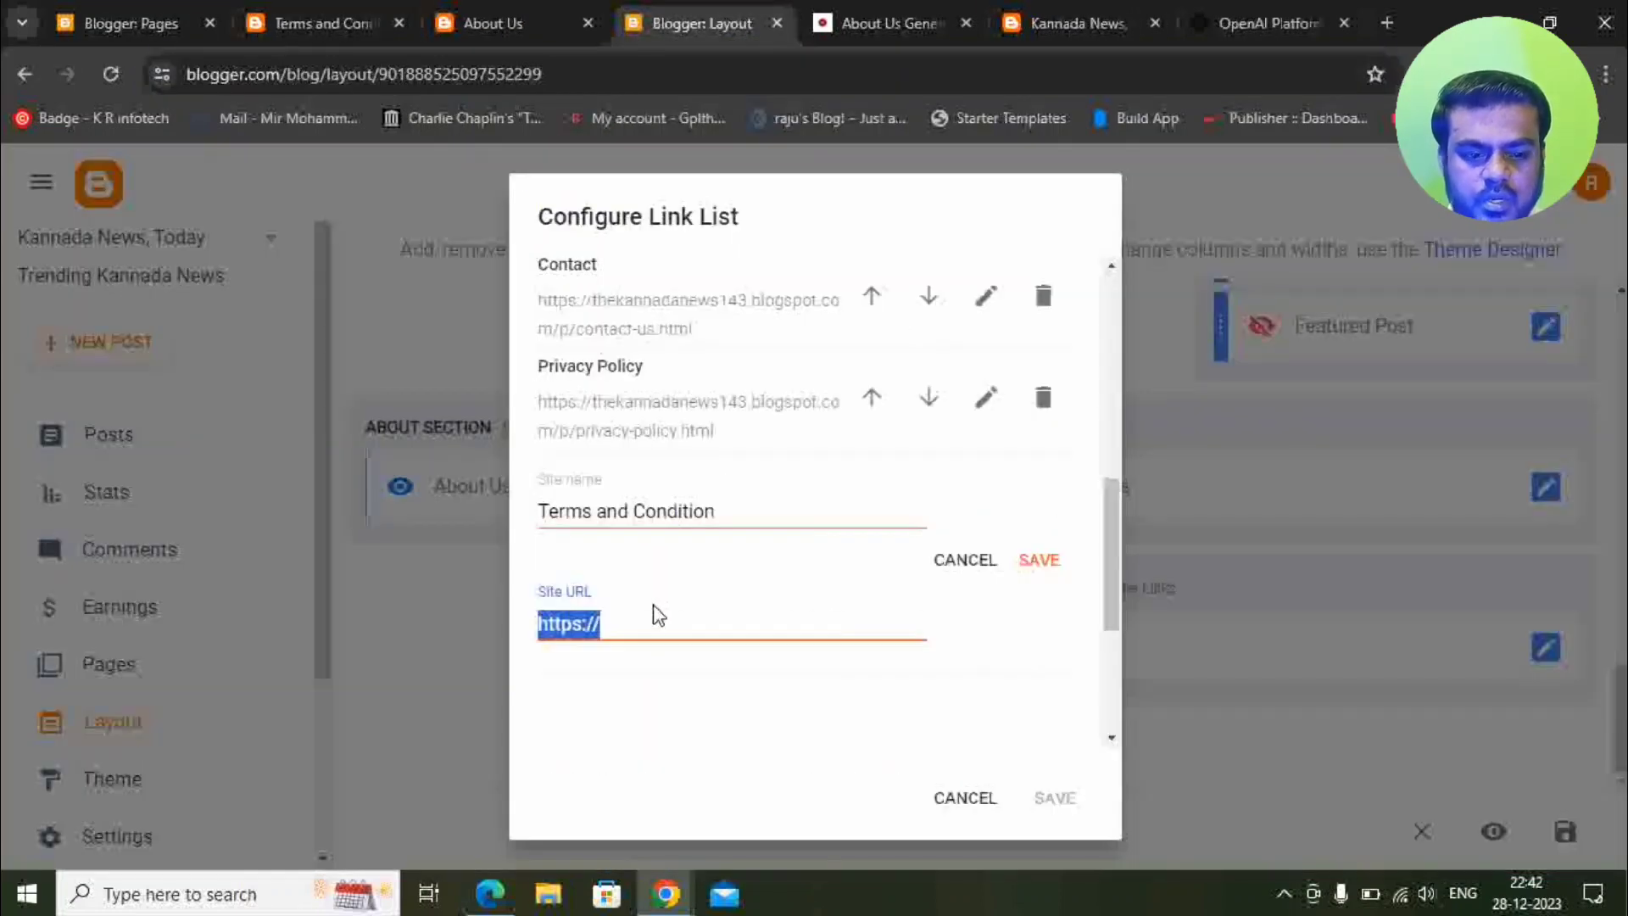
pyautogui.hotkey('ctrl', 'v')
pyautogui.click(1038, 562)
pyautogui.click(1054, 797)
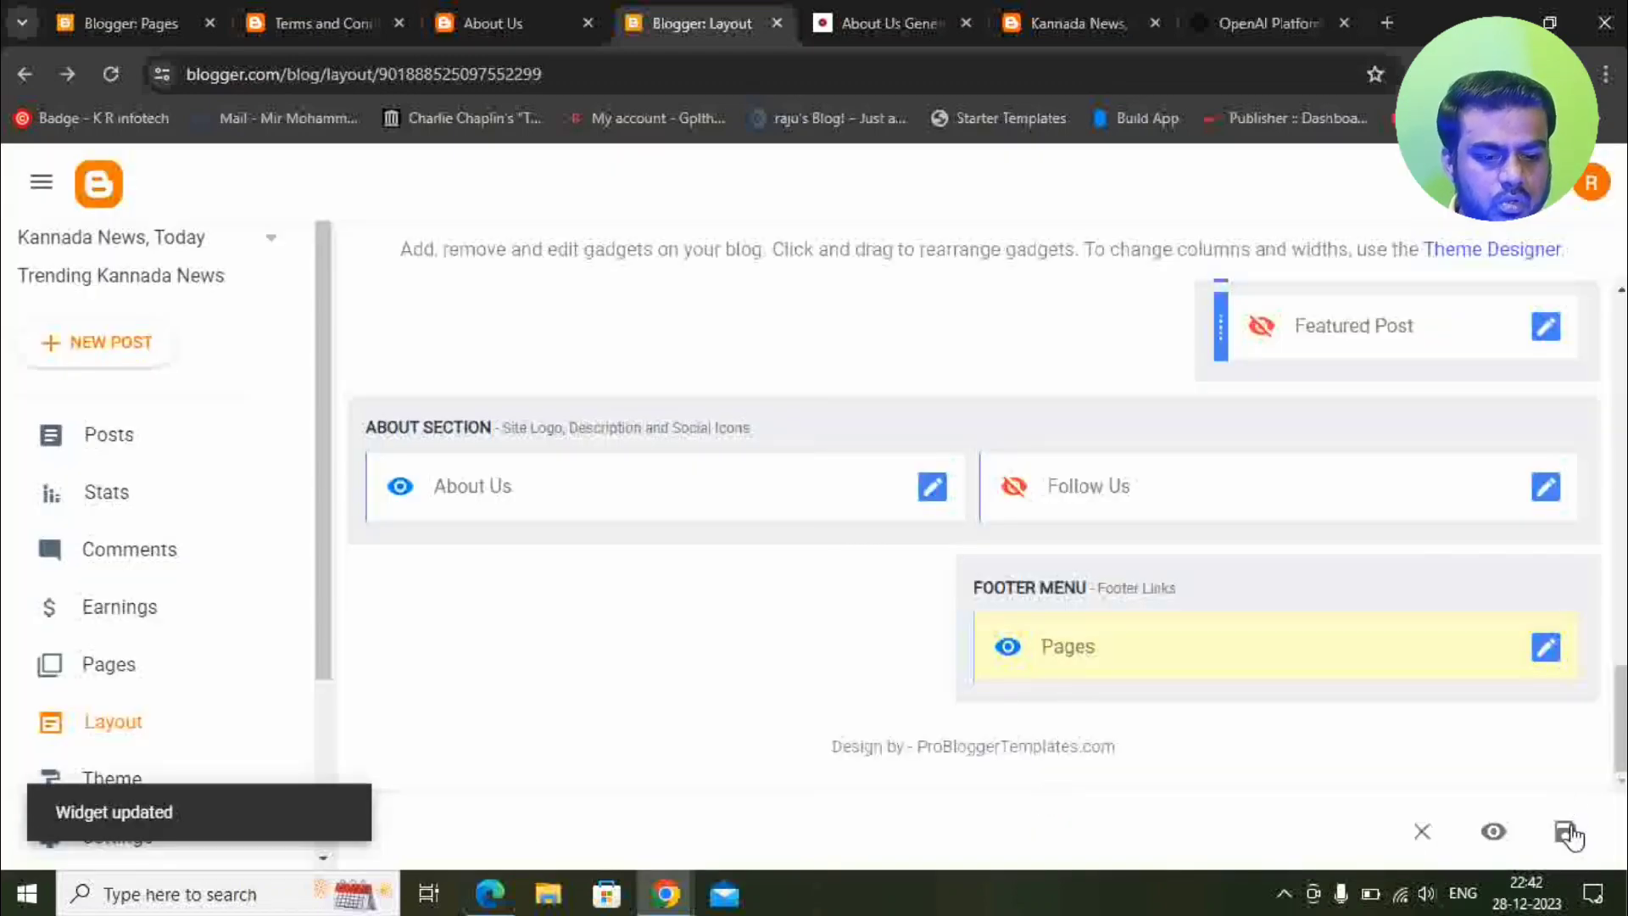
# Save the layout, then reload The Kannada News live blog and scroll to check the footer links.
pyautogui.click(1565, 834)
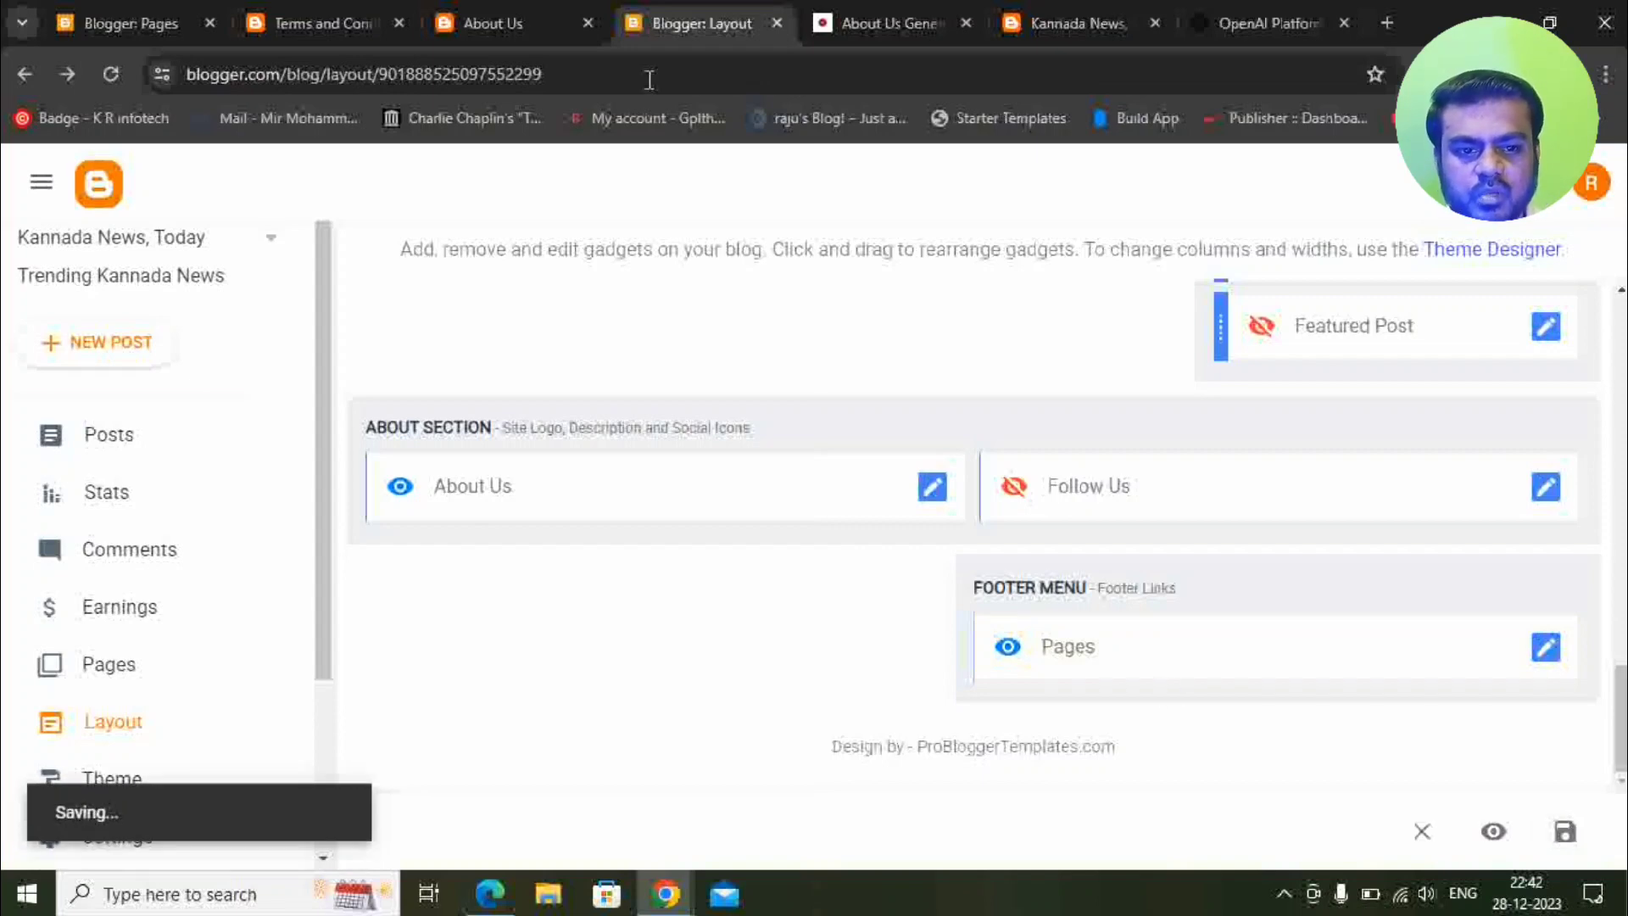
pyautogui.click(1076, 23)
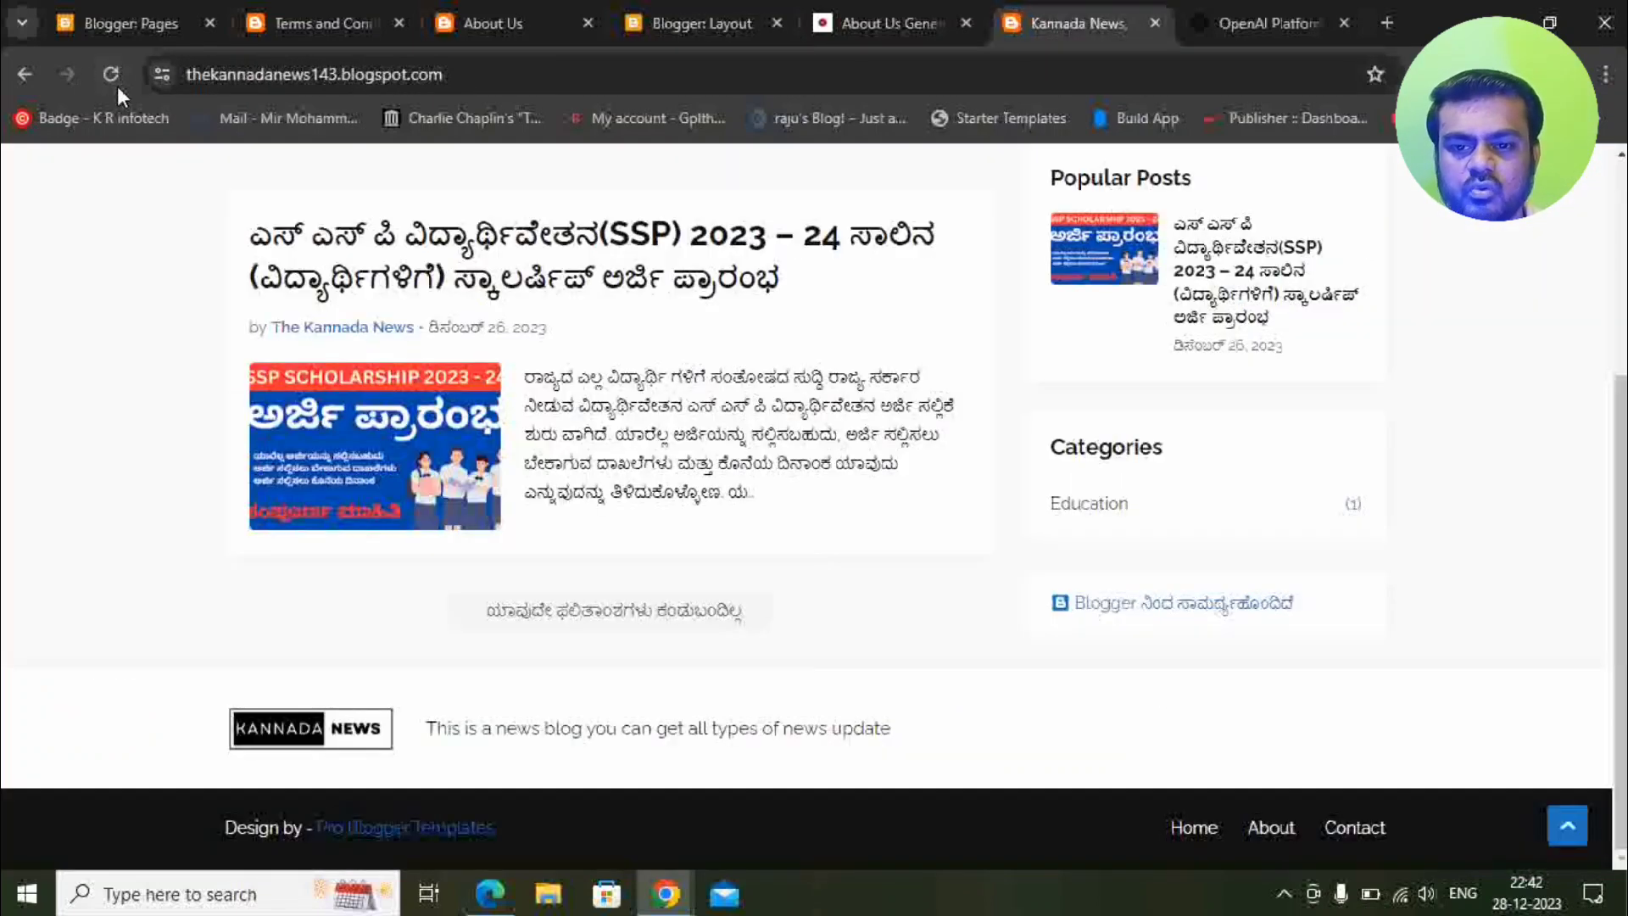
pyautogui.click(117, 81)
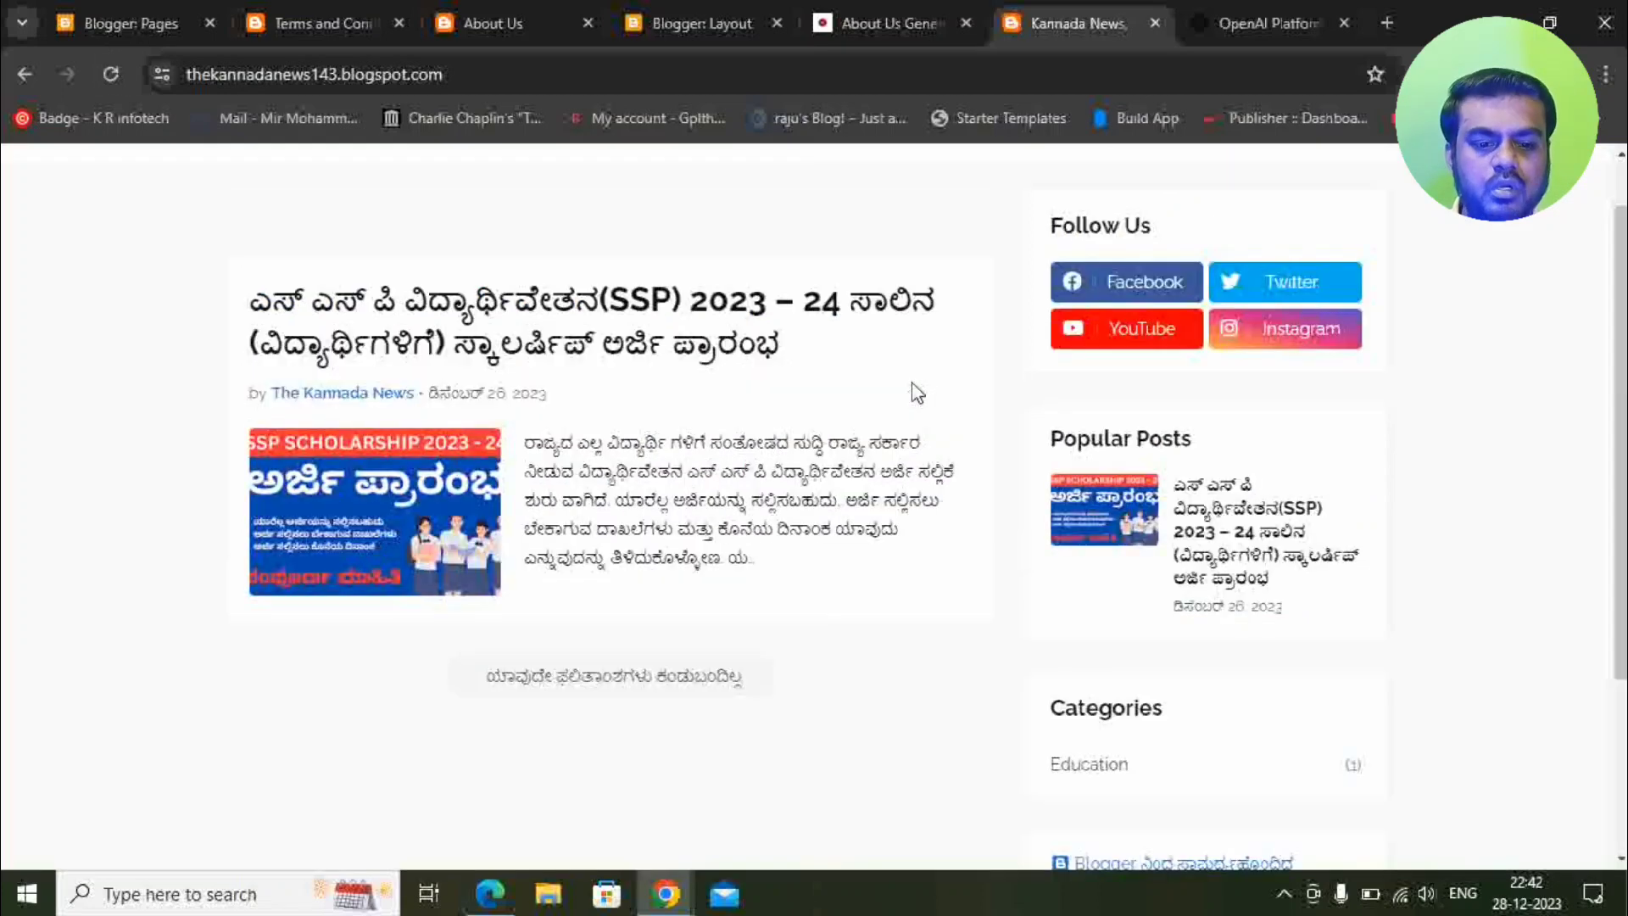
pyautogui.scroll(-3, 917, 393)
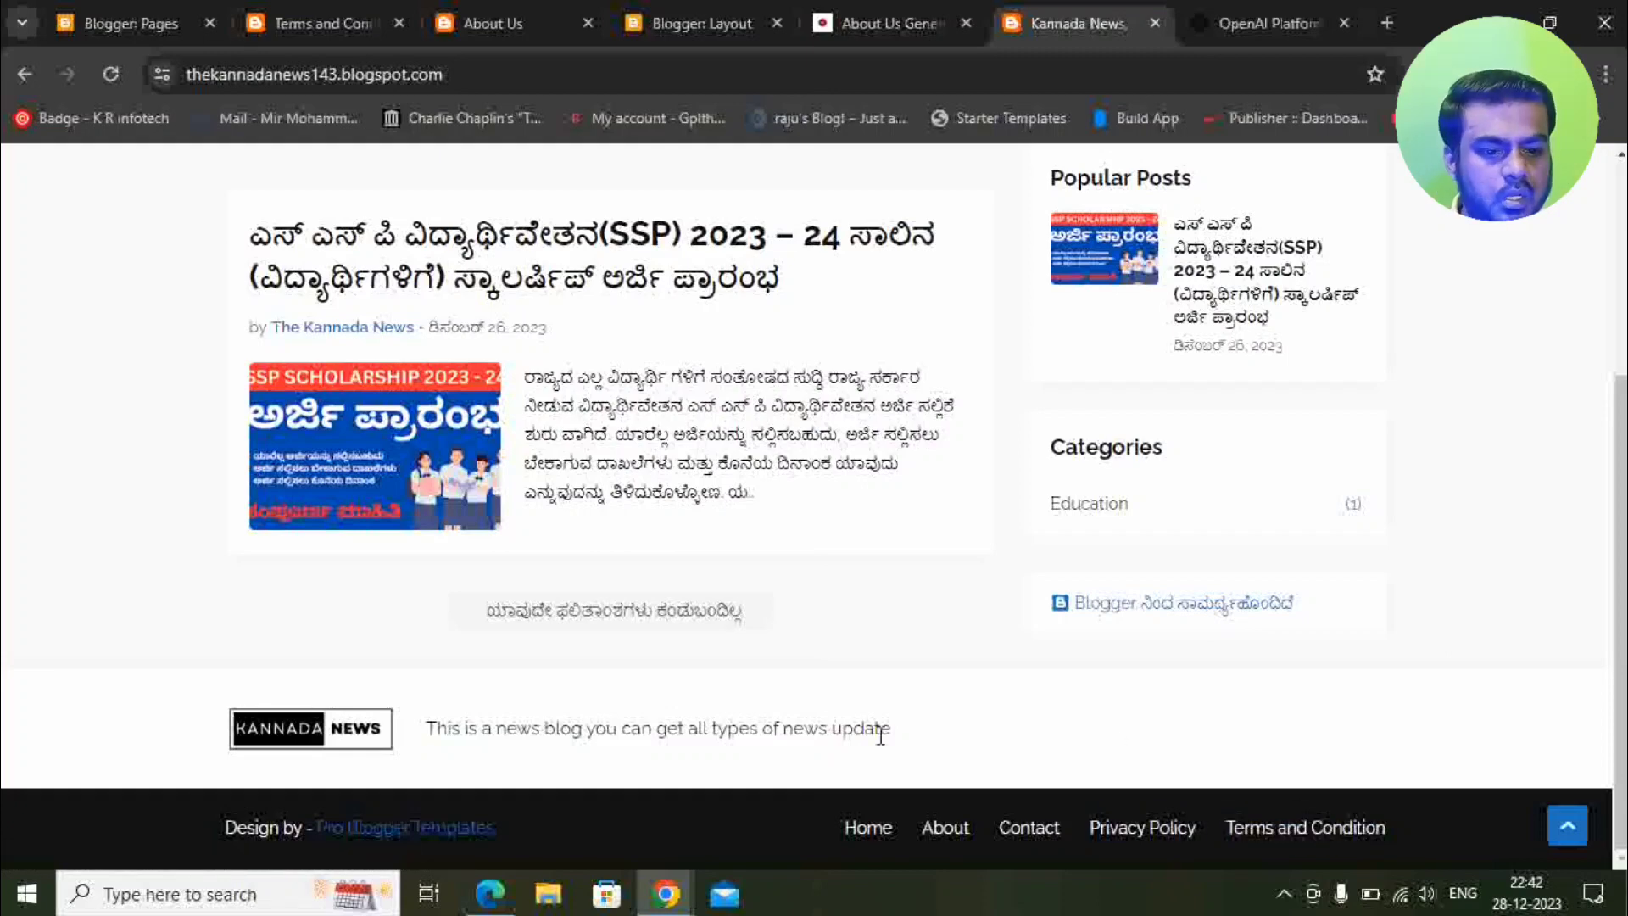
pyautogui.scroll(2, 1496, 652)
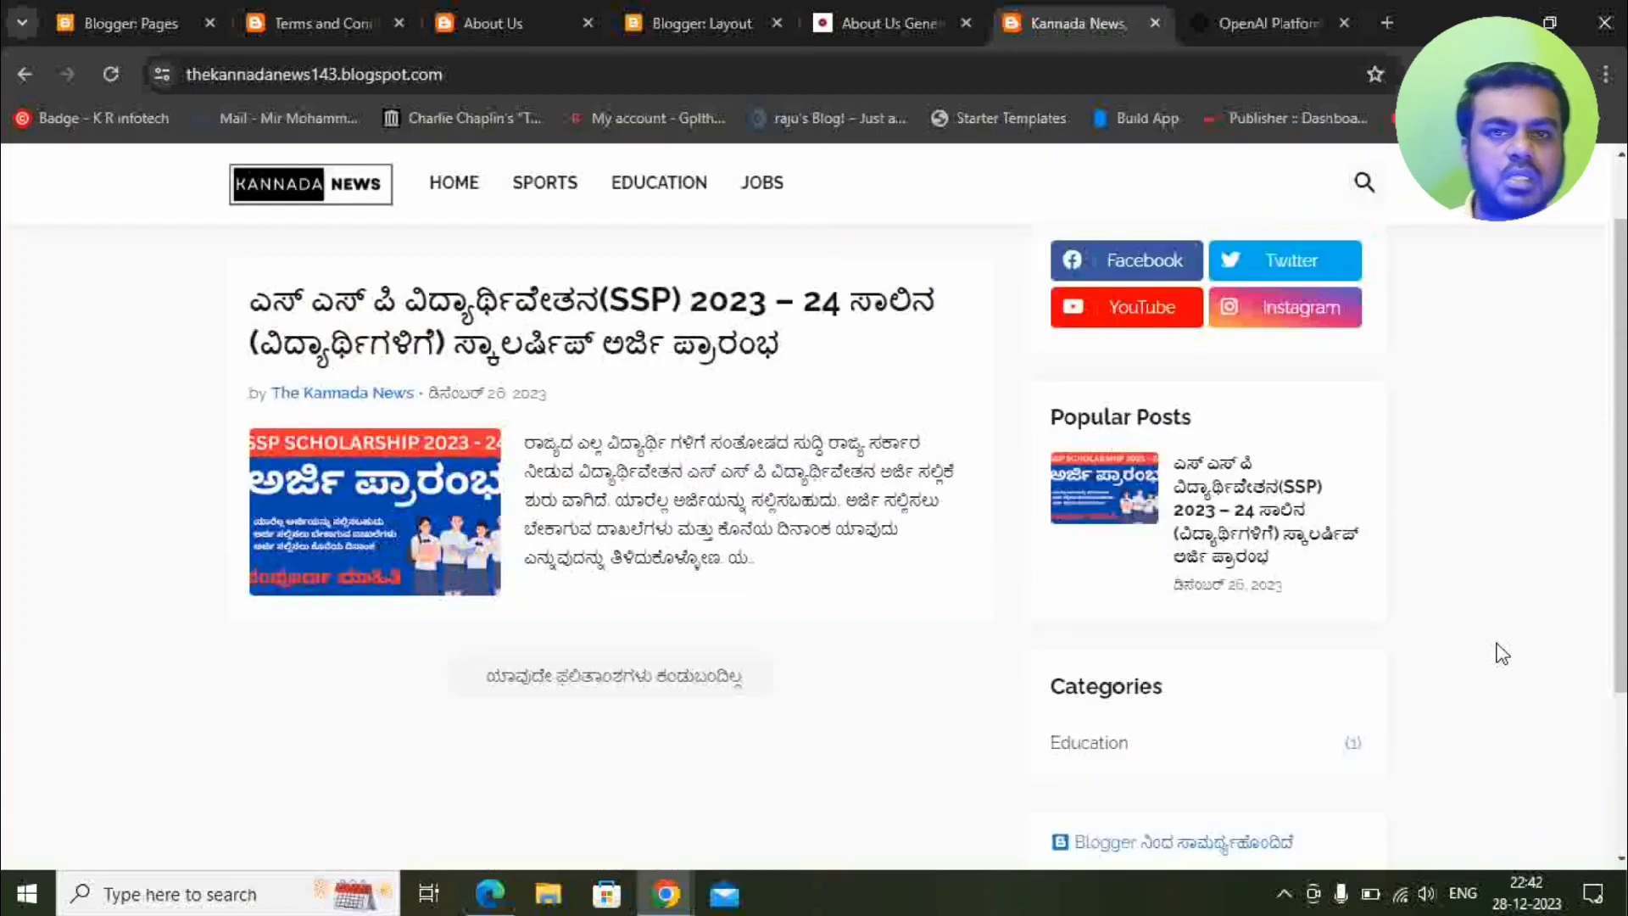